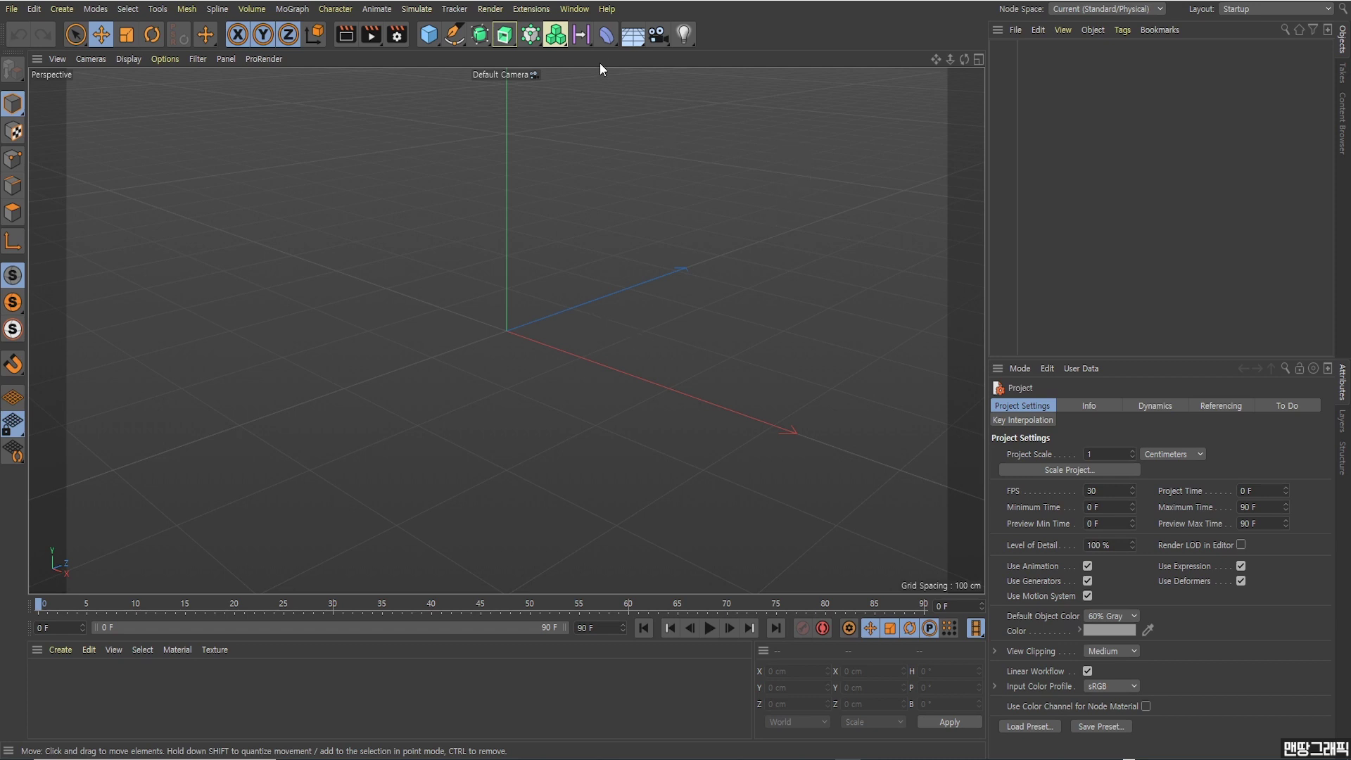
- Float the deformer palette (Bend, Shatter, Surface, Wrap…) as a panel over the empty viewport
left_click(608, 41)
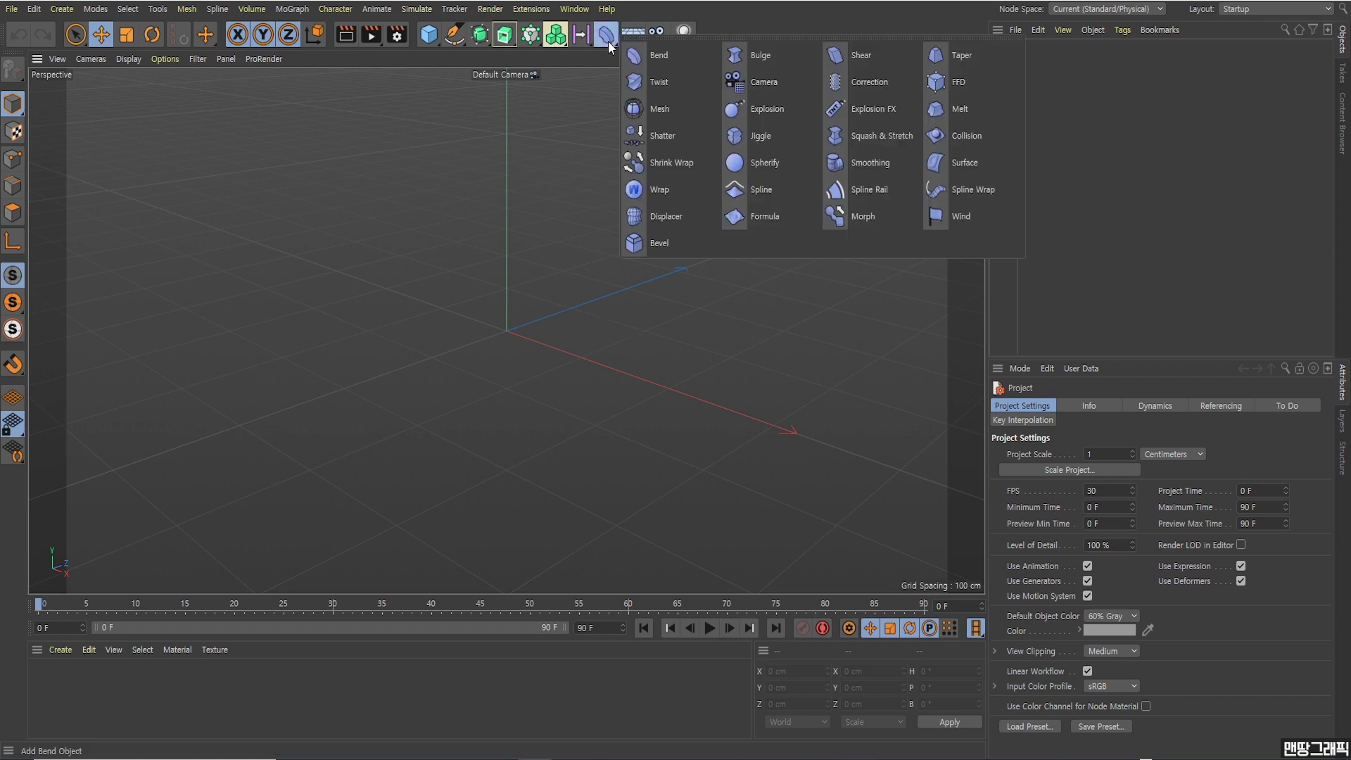
left_click(663, 38)
left_click_drag(732, 23, 774, 194)
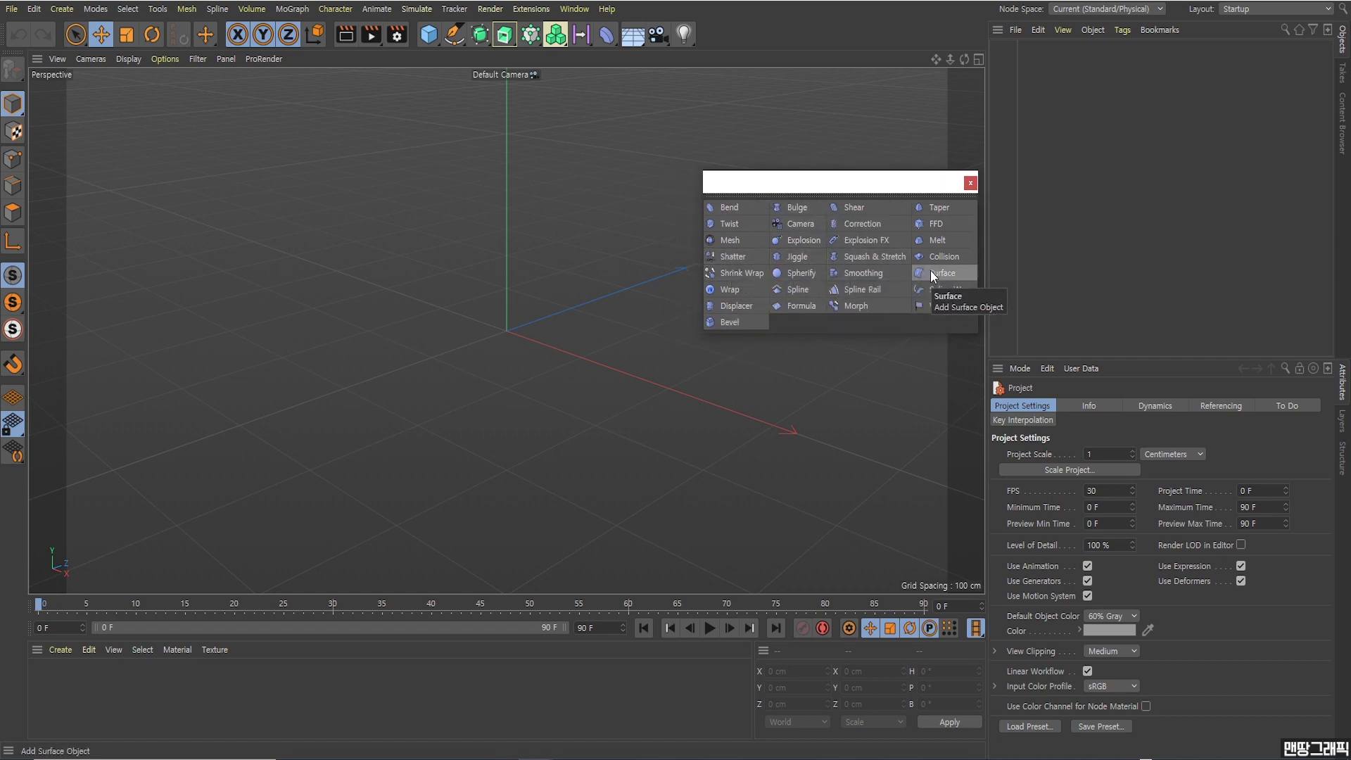
mouse_move(768, 190)
left_mouse_down()
mouse_move(968, 175)
mouse_move(973, 158)
left_mouse_up()
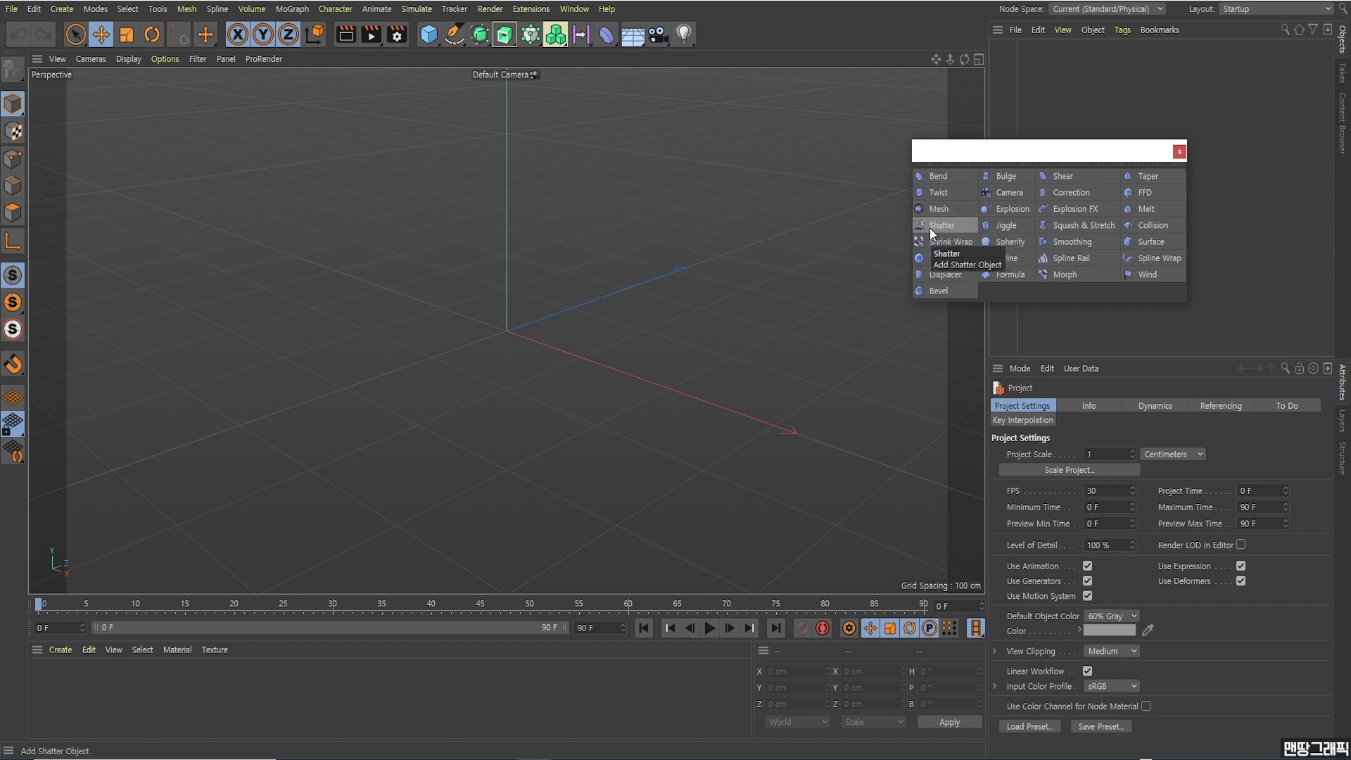
mouse_move(516, 332)
left_mouse_down("alt")
mouse_move(539, 315)
mouse_move(526, 325)
left_mouse_up("alt")
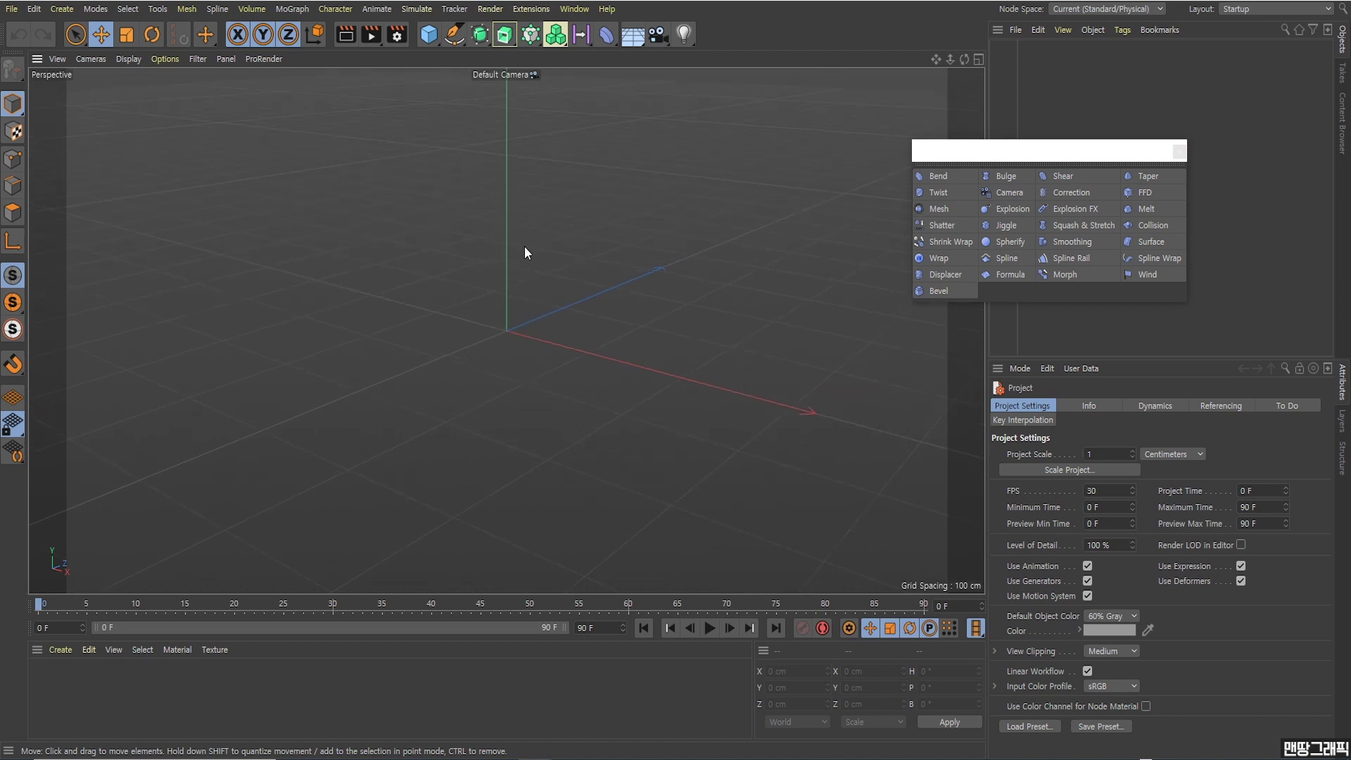
- Add a default 200 cm cube and orbit the view toward it
left_click(429, 36)
mouse_move(519, 250)
left_mouse_down("alt")
mouse_move(518, 322)
mouse_move(570, 316)
left_mouse_up("alt")
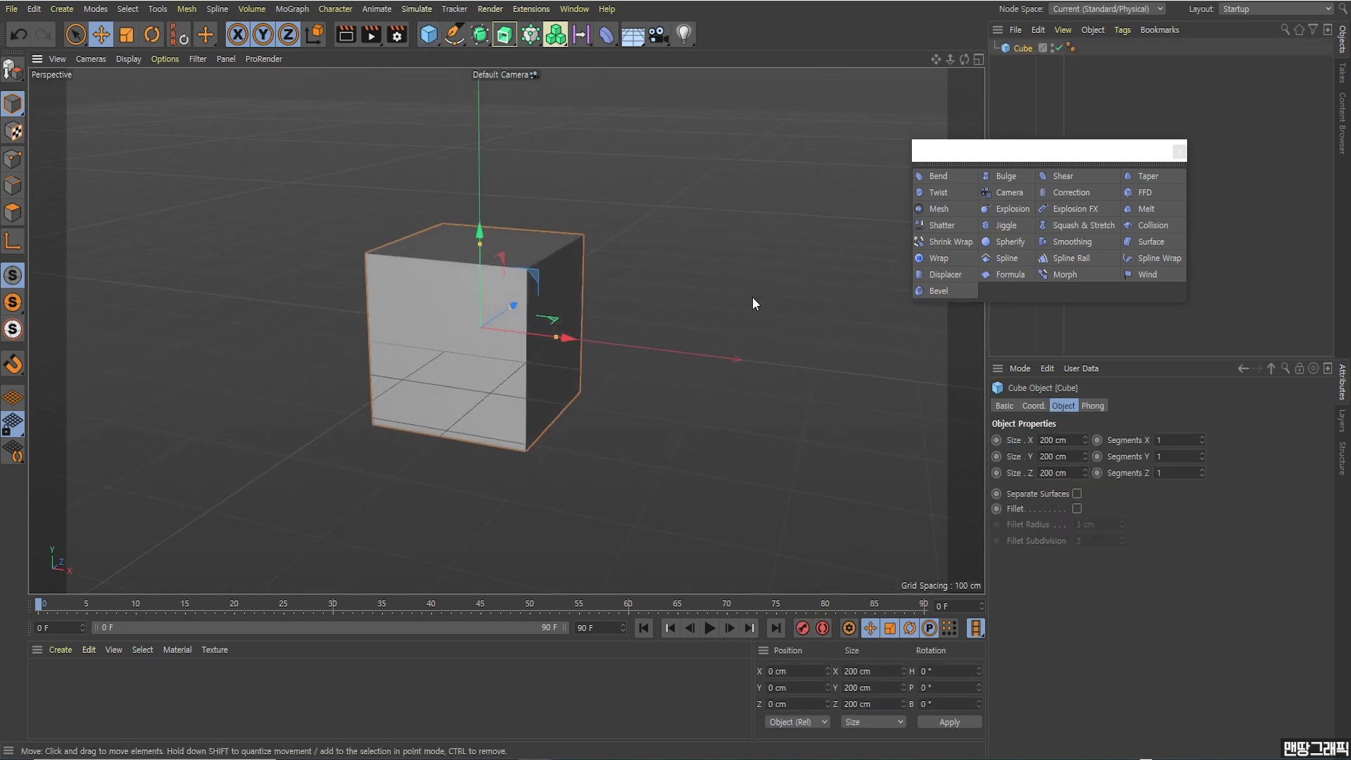
left_click_drag(753, 304, 484, 290, "alt")
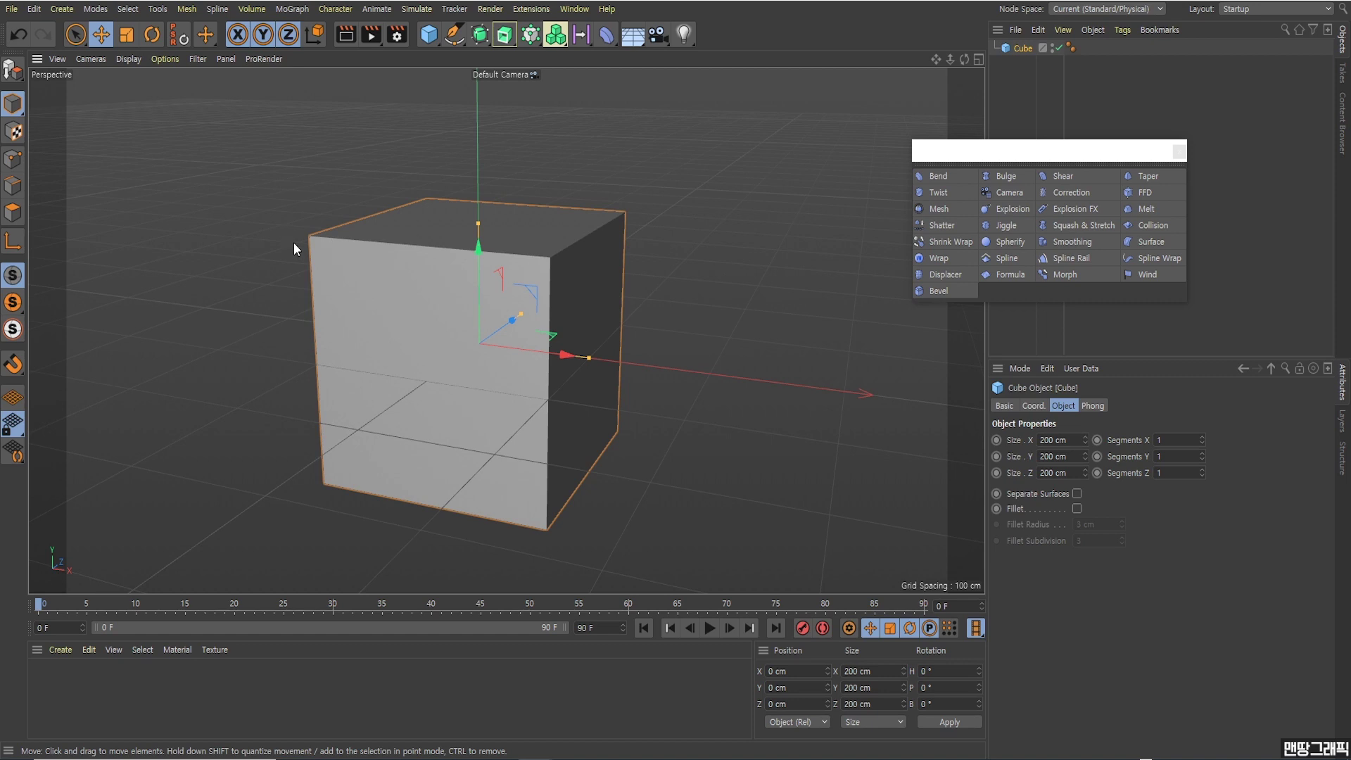
- Switch the viewport to Gouraud Shading (Lines) and orbit to view the cube front-on
left_click(124, 57)
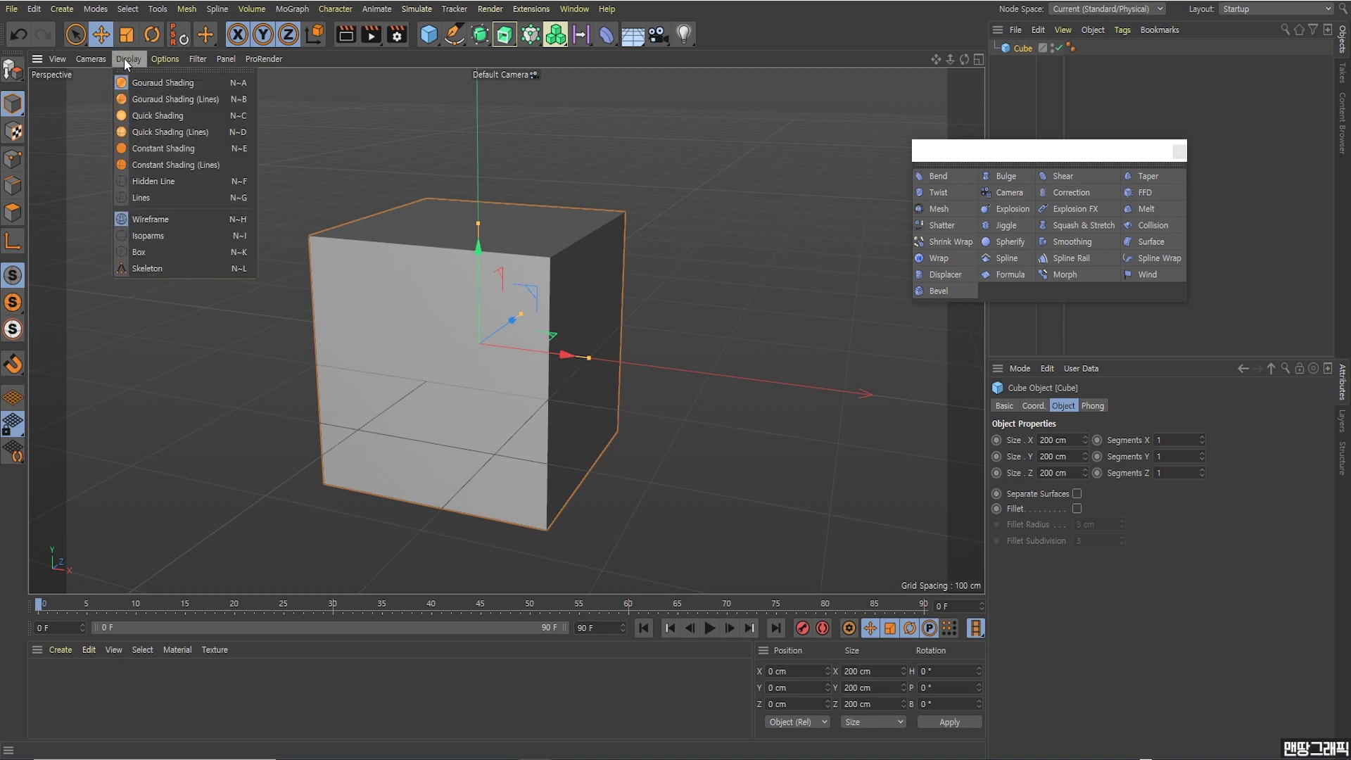
left_click(146, 98)
scroll(398, 327, "down", 3)
mouse_move(399, 327)
left_mouse_down("alt")
mouse_move(463, 358)
mouse_move(345, 285)
left_mouse_up("alt")
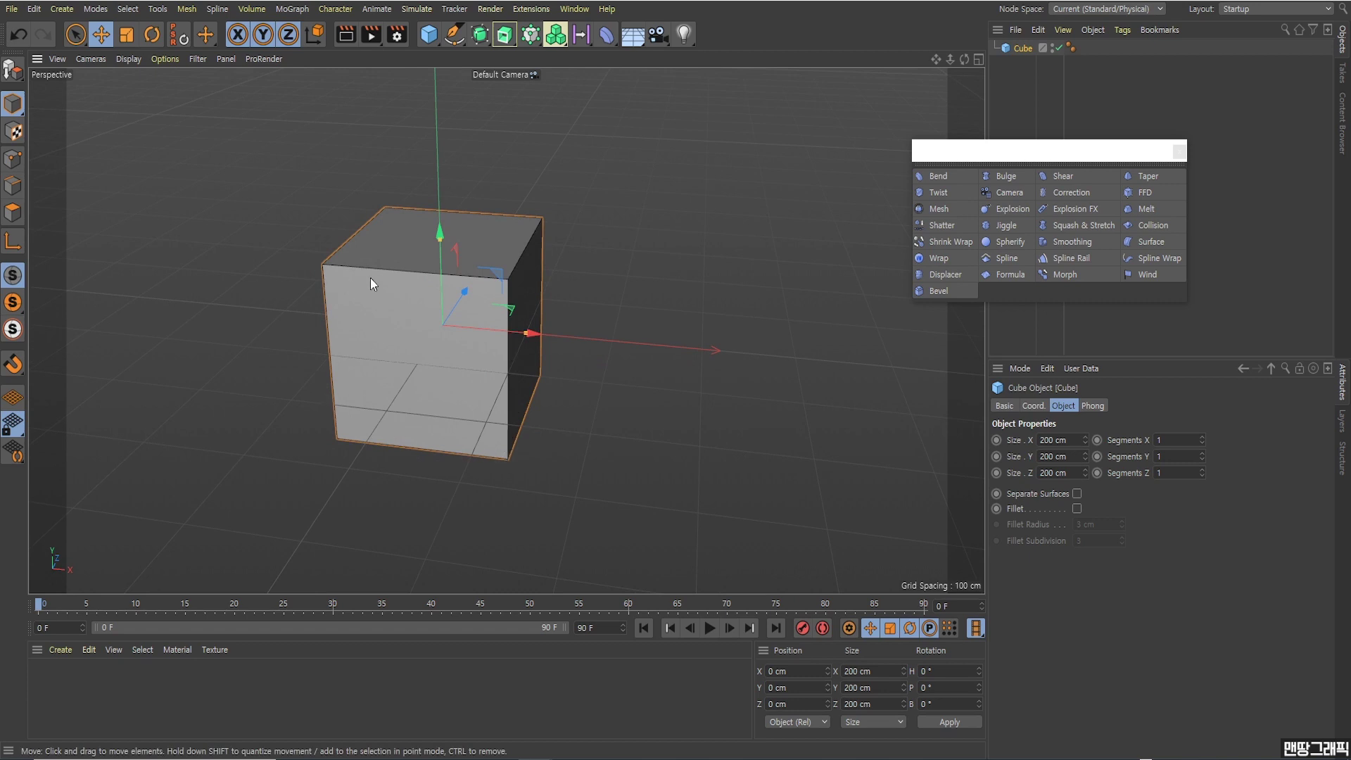
mouse_move(488, 437)
left_mouse_down("alt")
mouse_move(412, 403)
mouse_move(516, 278)
left_mouse_up("alt")
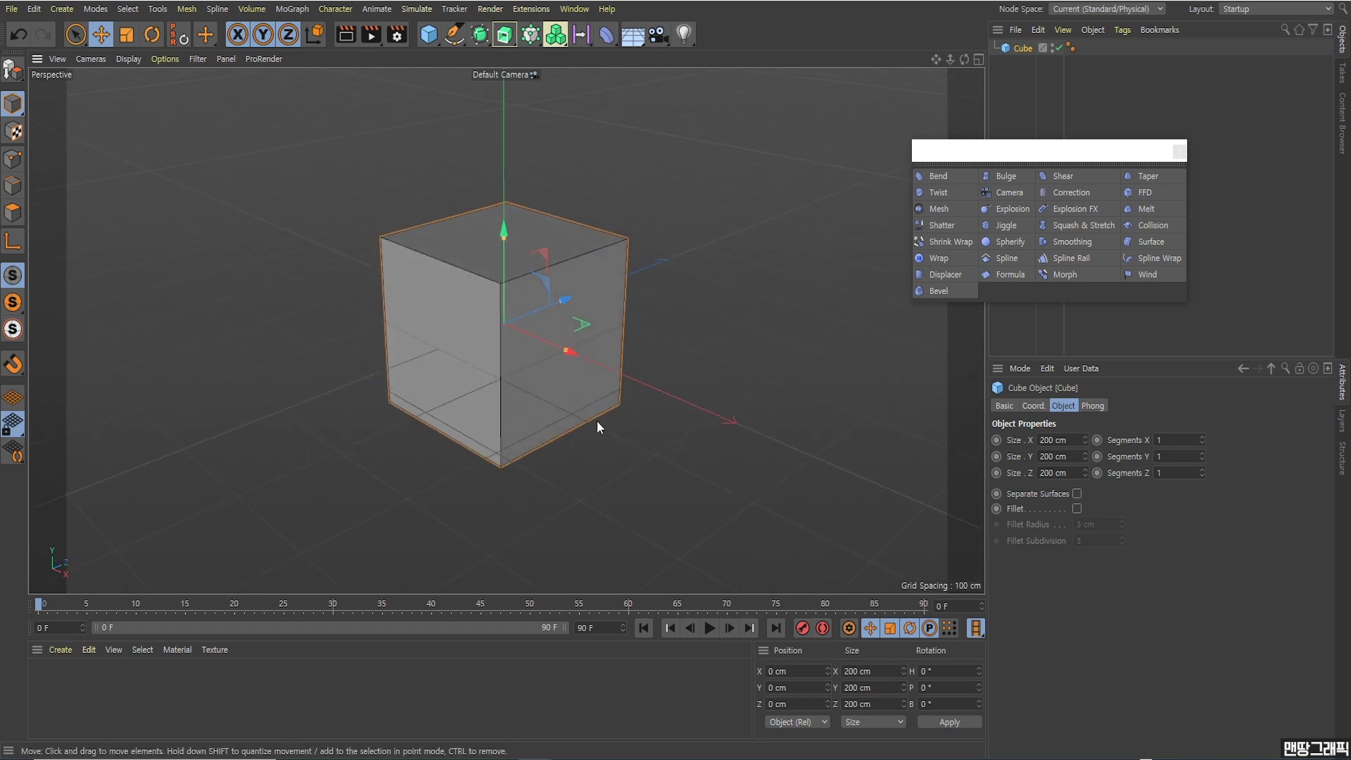
left_click_drag(596, 421, 572, 366, "alt")
scroll(463, 366, "up", 3)
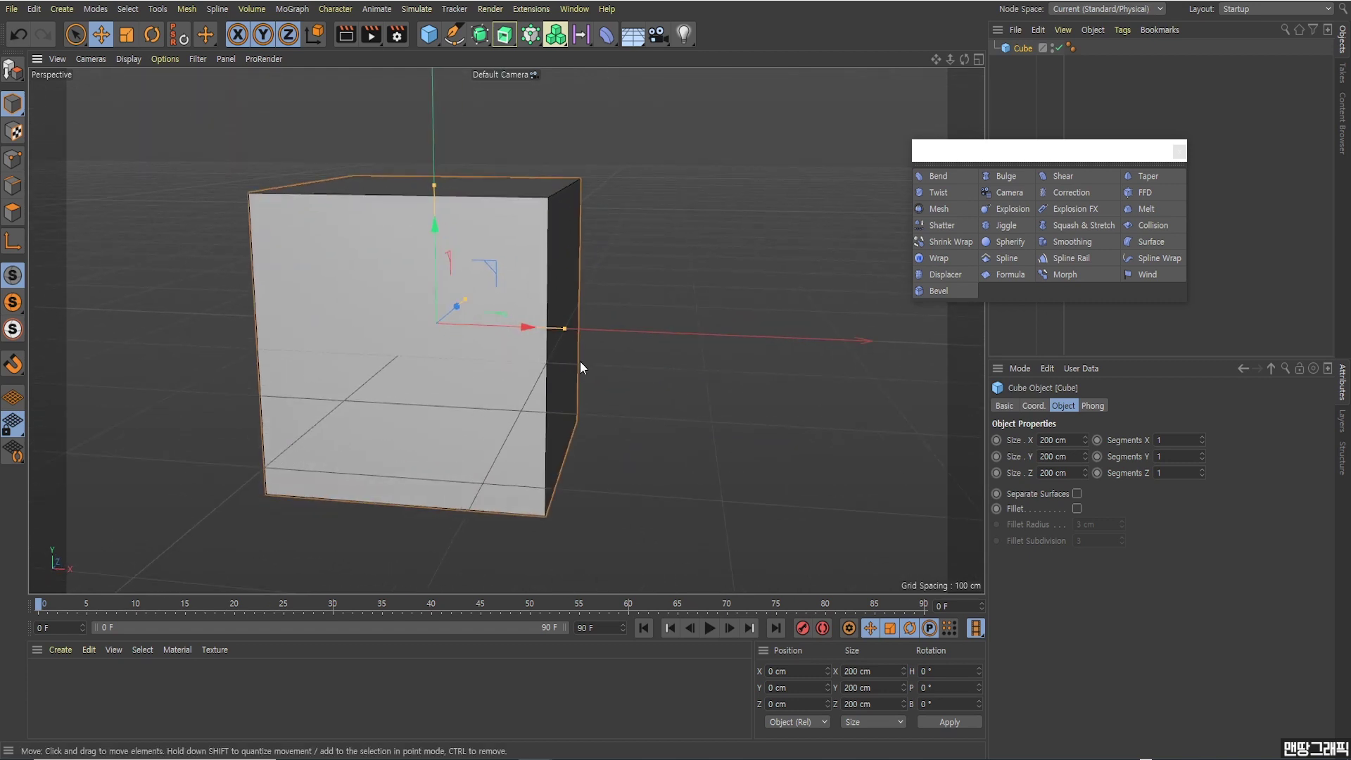
mouse_move(535, 330)
left_mouse_down("alt")
mouse_move(647, 336)
mouse_move(583, 346)
left_mouse_up("alt")
- Set the cube's Segments X, Y and Z to 10
left_click(1175, 440)
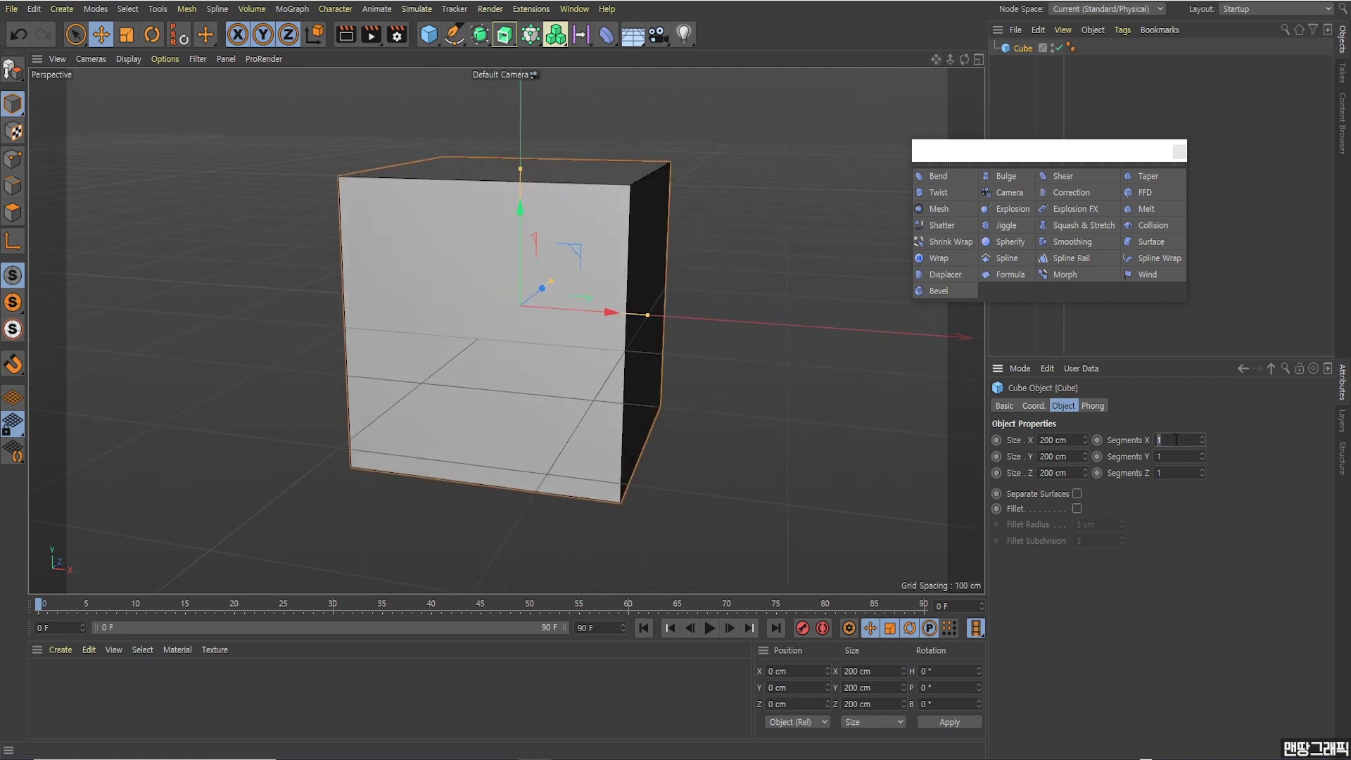
type("0")
key("Return")
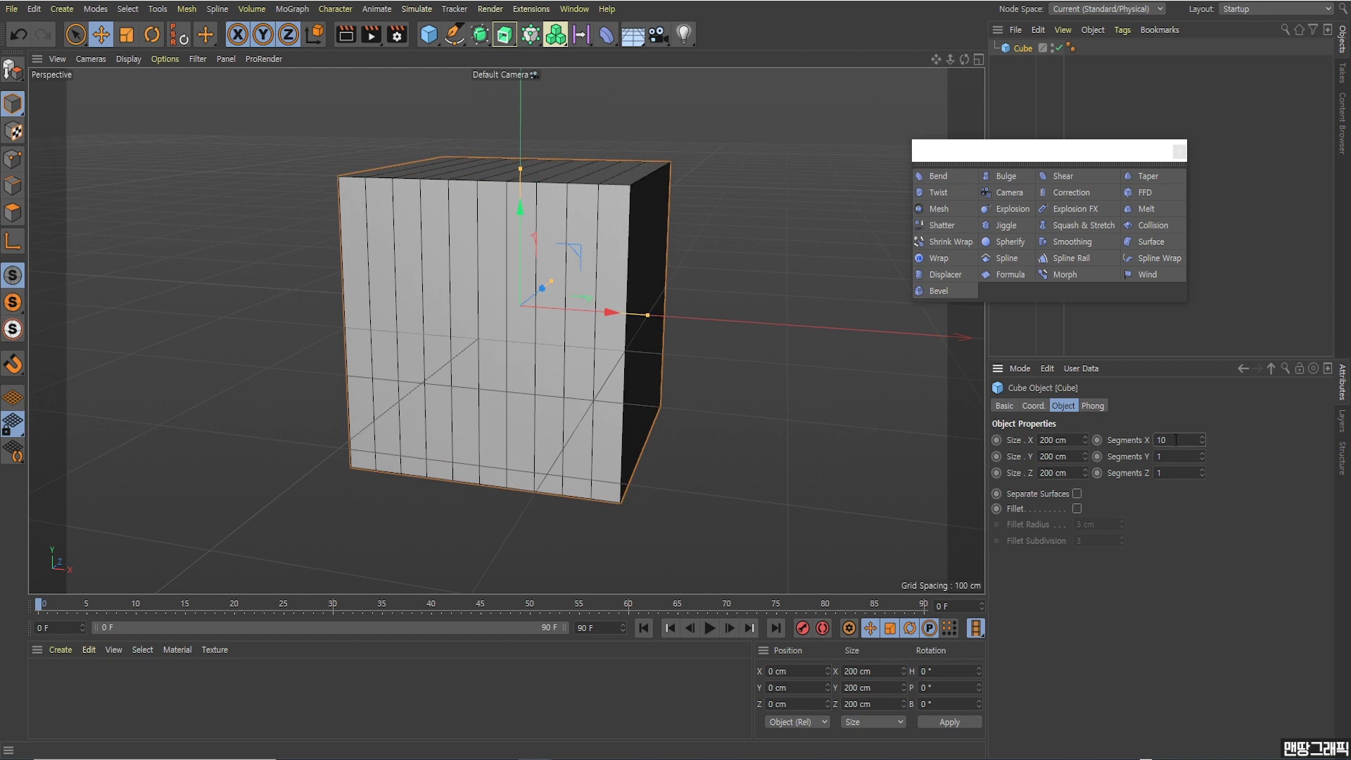
type("10")
left_click(1172, 473)
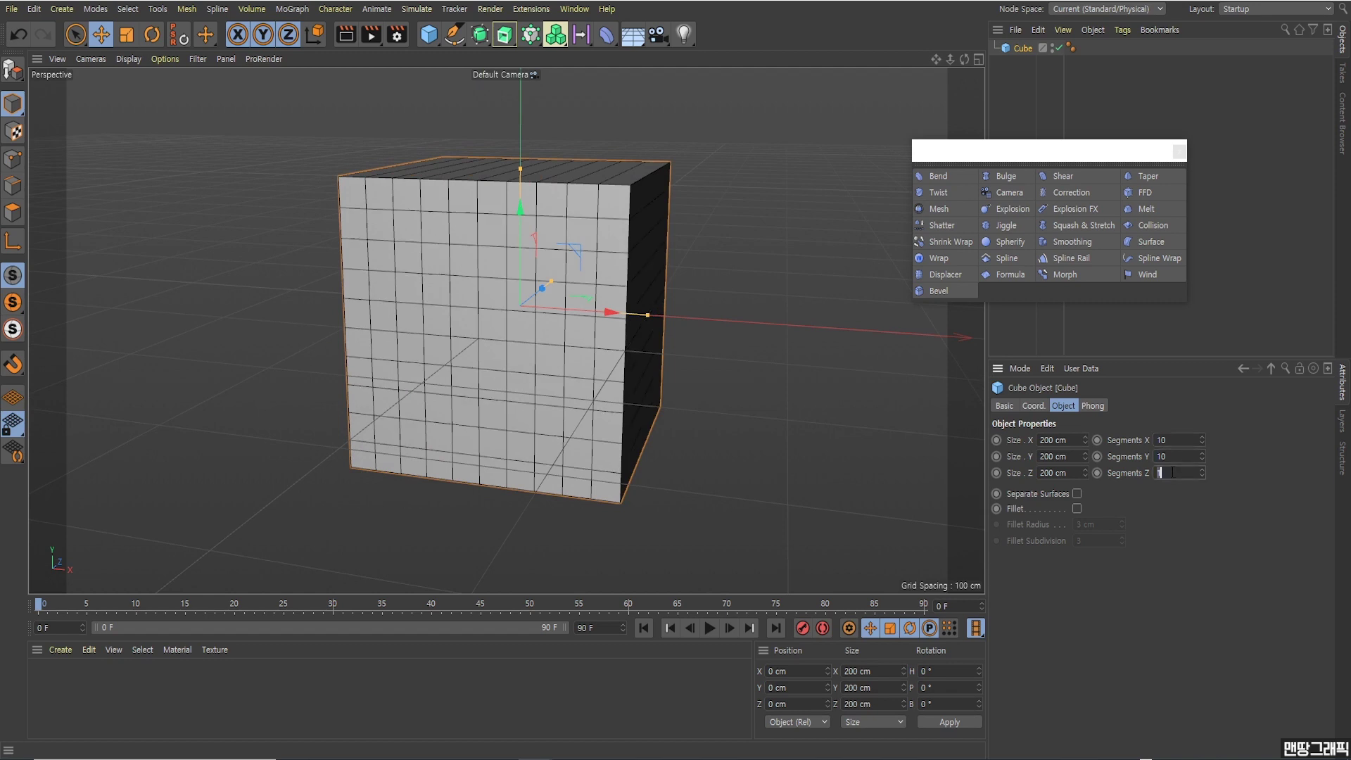
type("0")
key("Return")
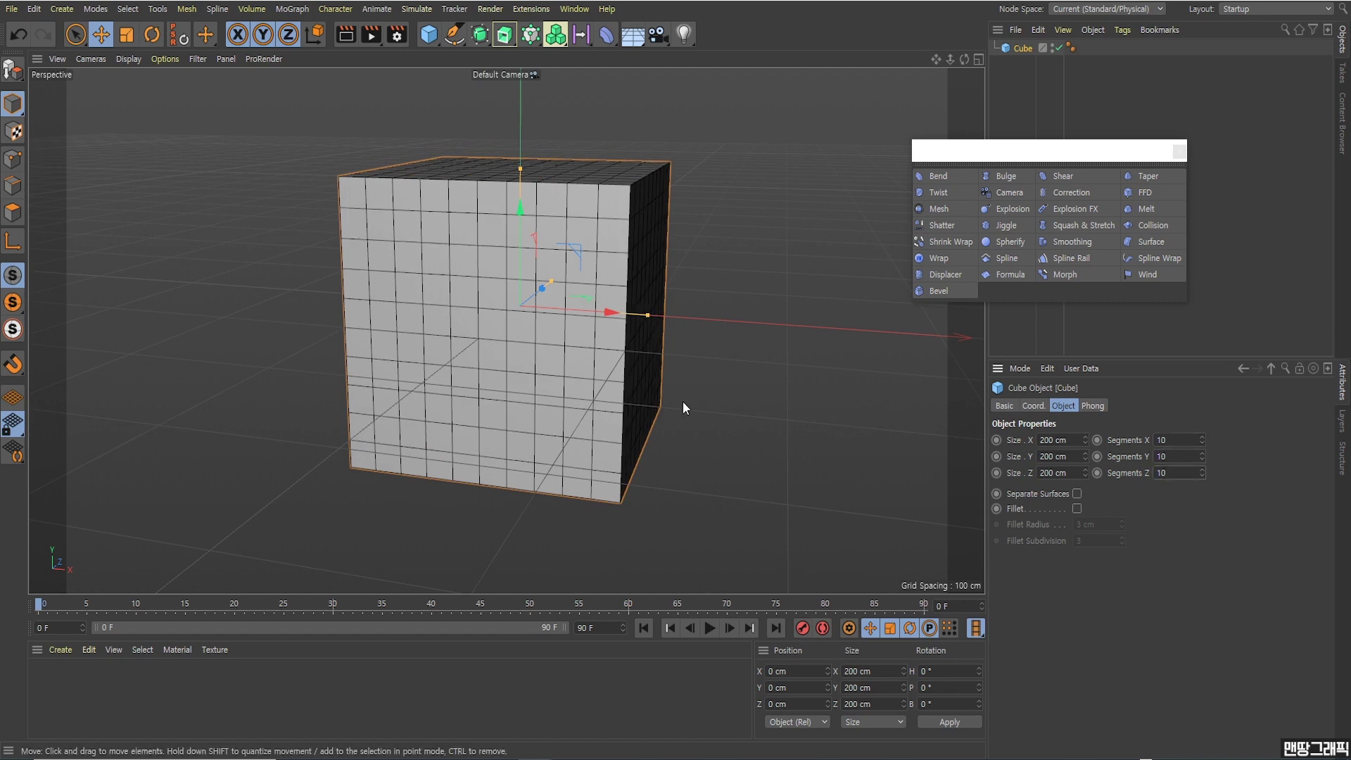
scroll(602, 359, "down", 3)
left_click_drag(602, 359, 487, 387, "alt")
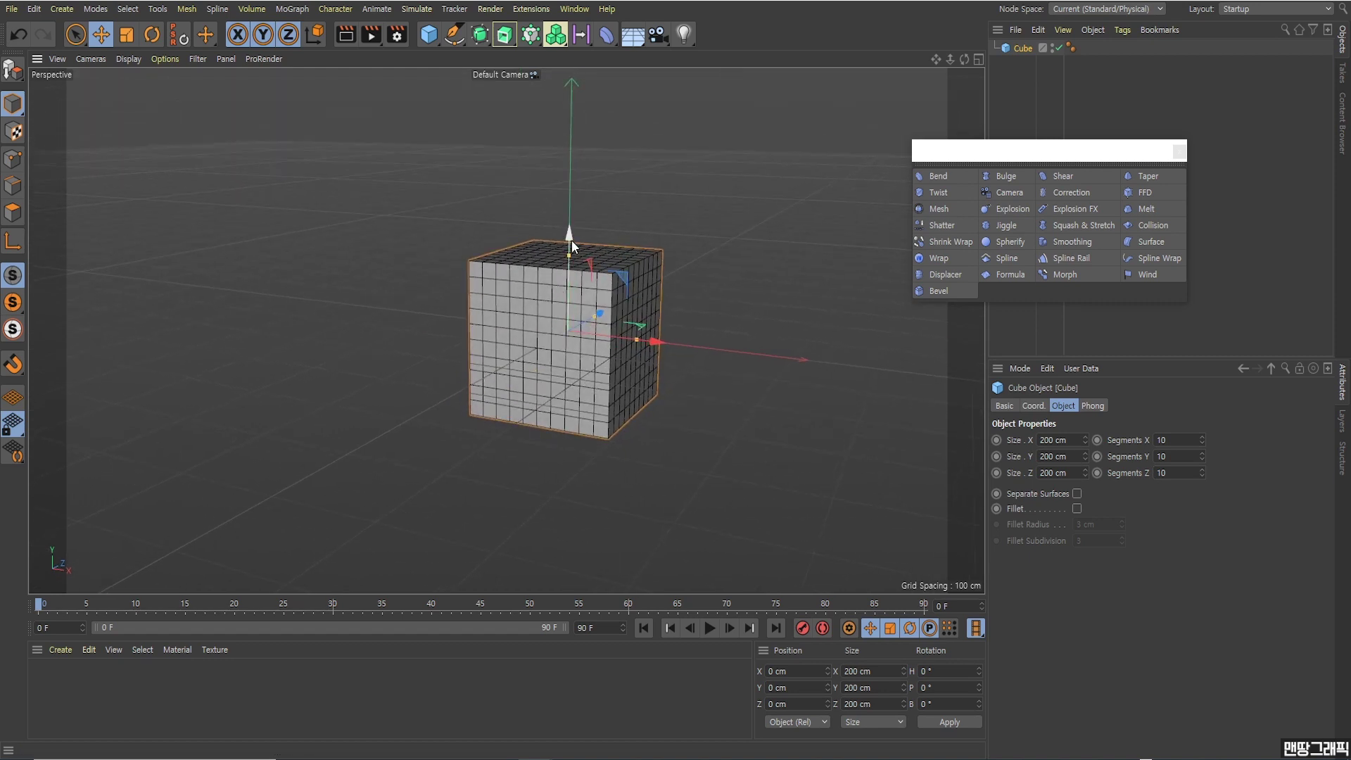
- Raise the cube along Y to 178.685 cm
left_click_drag(571, 239, 594, 99)
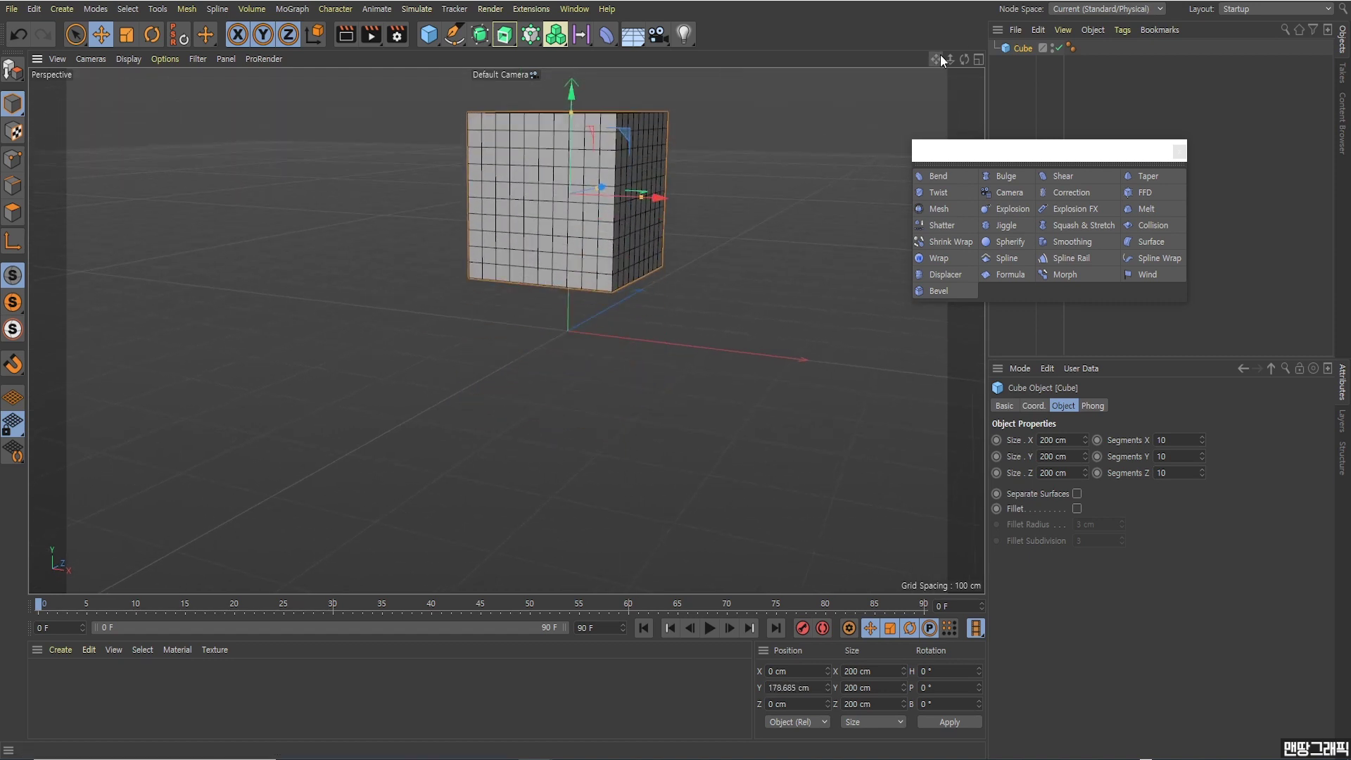
left_click_drag(936, 59, 936, 148)
left_click_drag(658, 301, 676, 289, "alt")
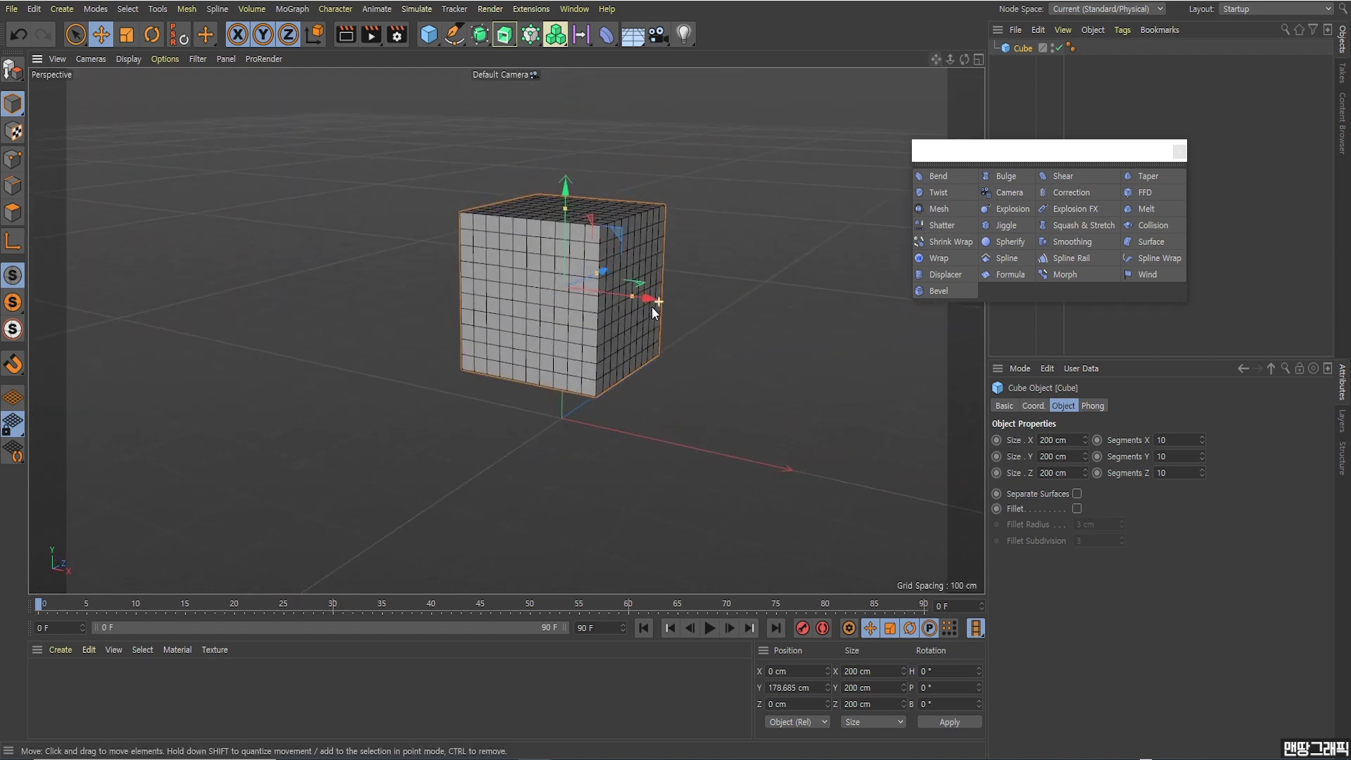
scroll(662, 314, "up", 3)
left_click_drag(982, 155, 833, 241)
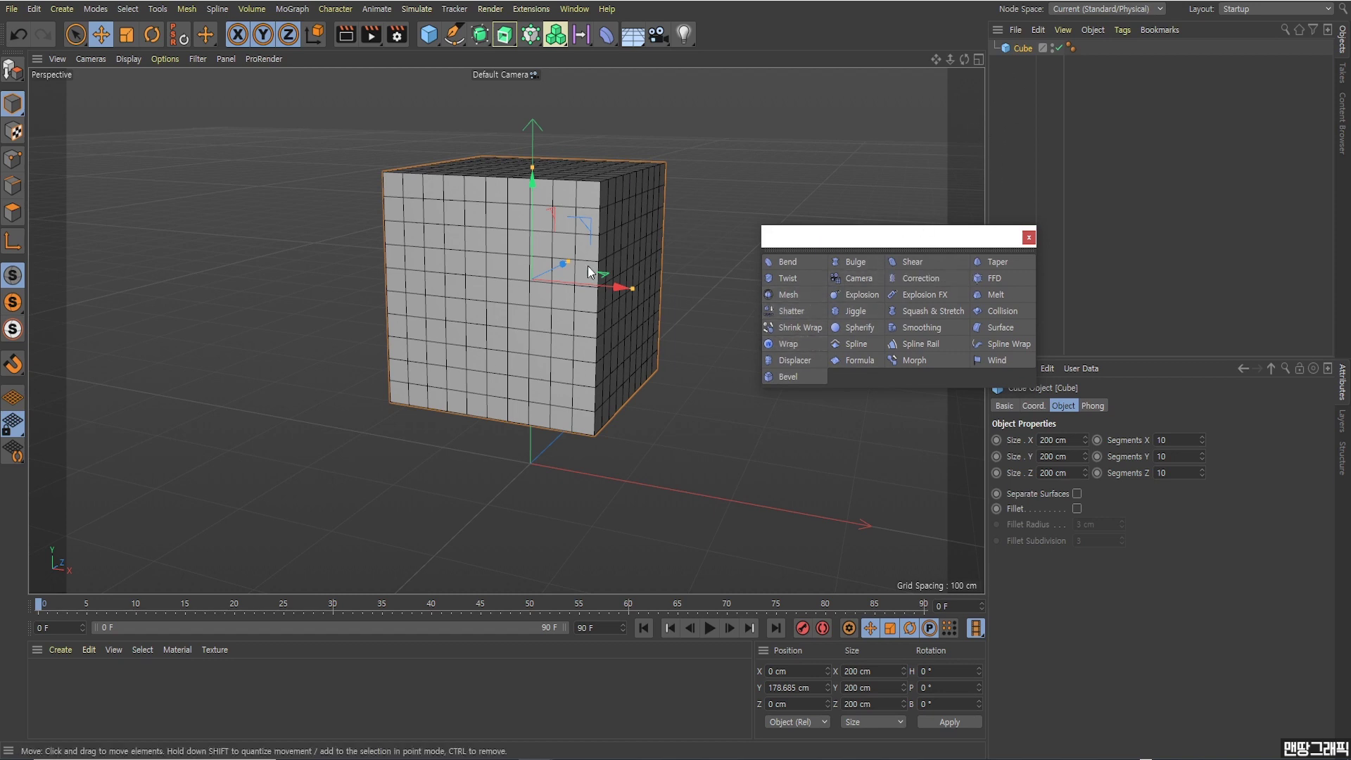
- Add a Shatter deformer and group it with the cube under a new Null via Alt+G
left_click_drag(588, 271, 572, 283, "alt")
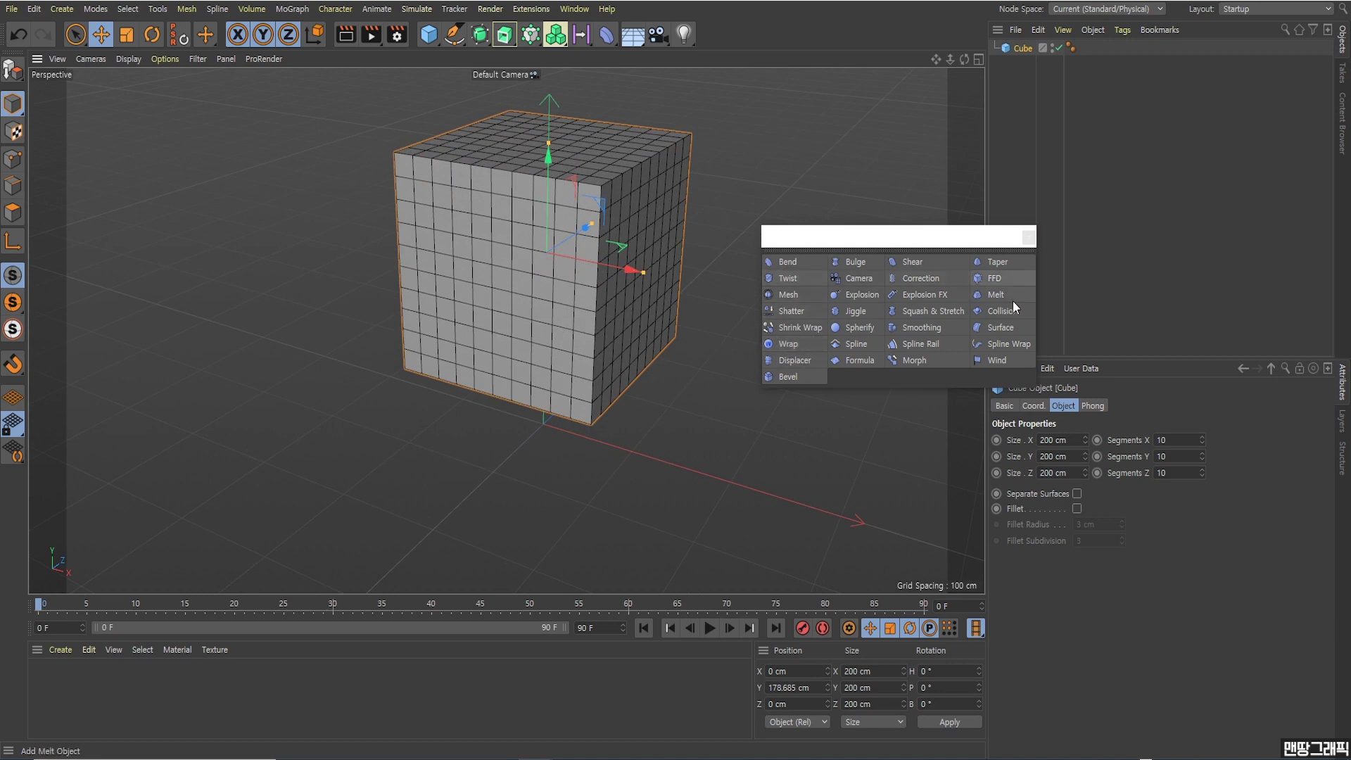
left_click_drag(866, 245, 864, 307)
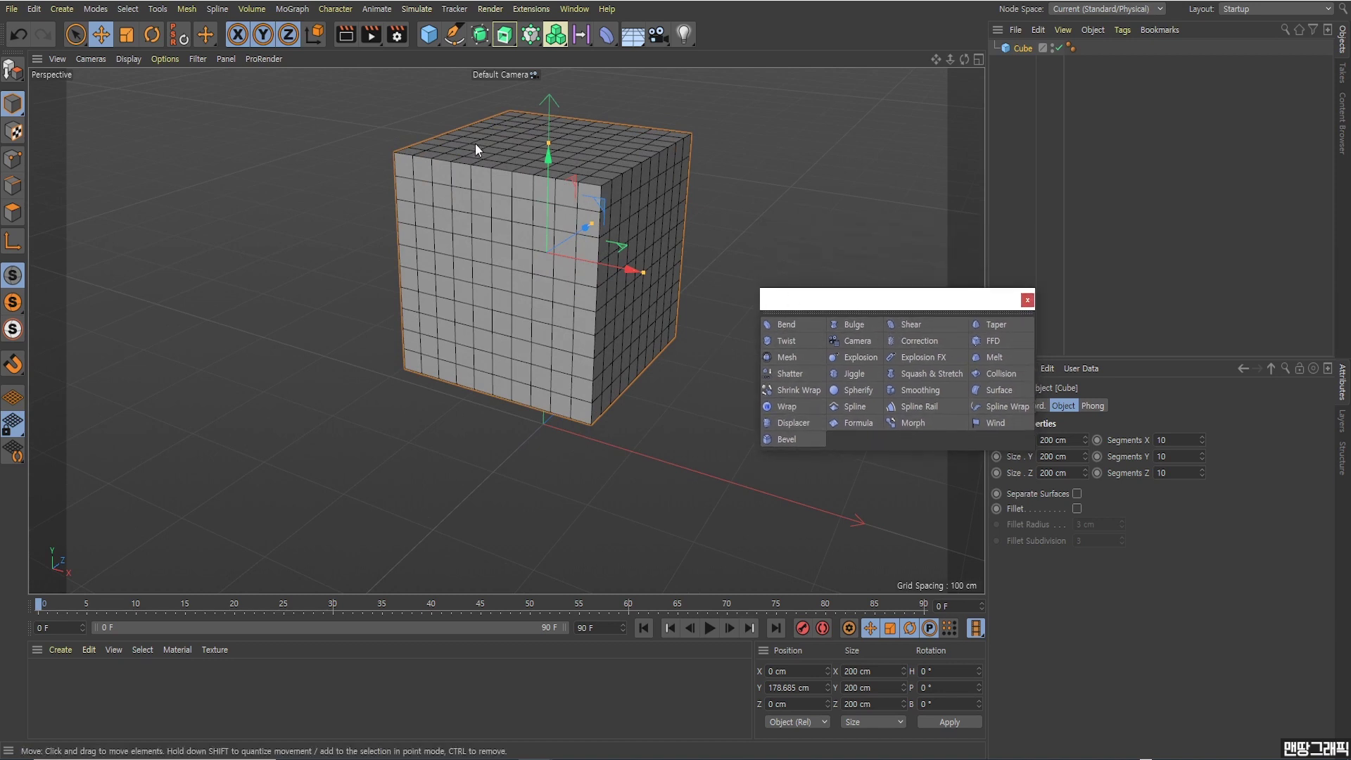
left_click(792, 374)
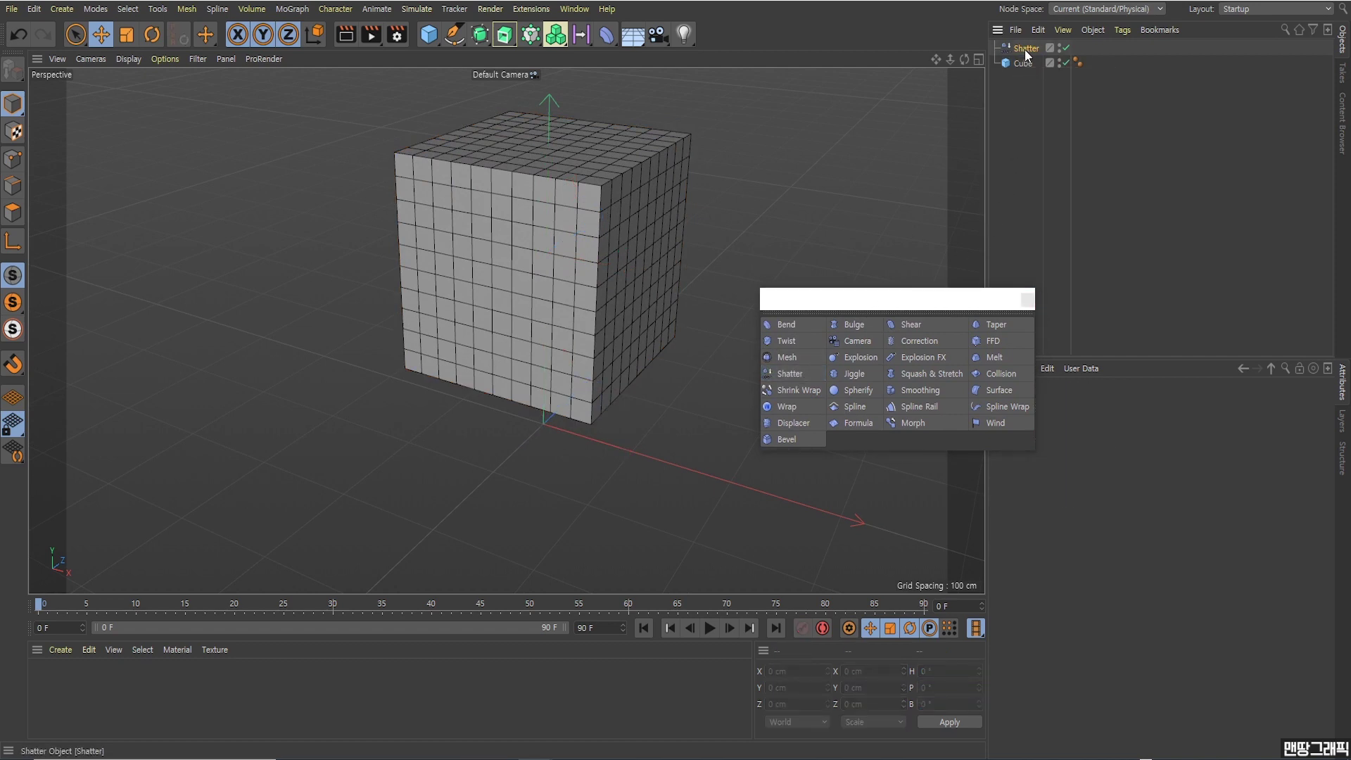
left_click_drag(1024, 49, 1029, 62)
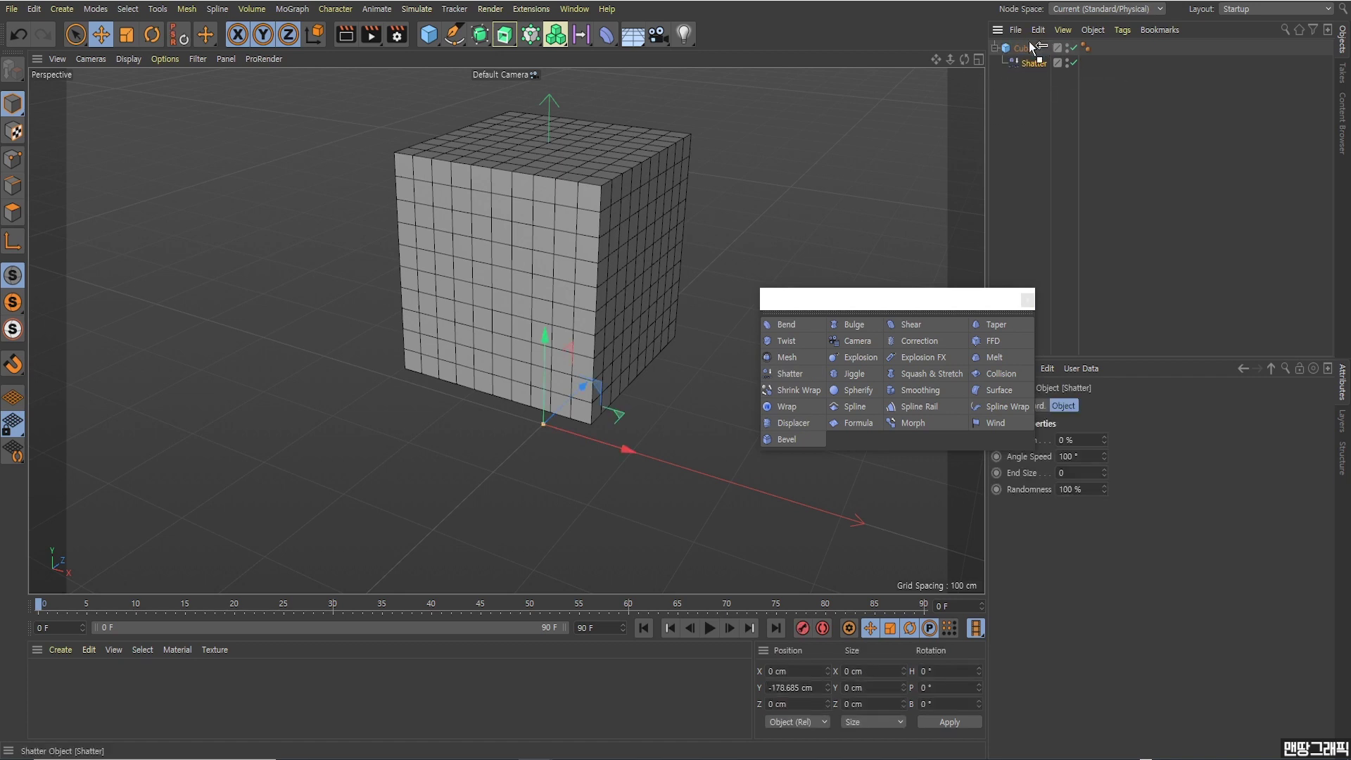
left_click_drag(1032, 73, 1027, 48)
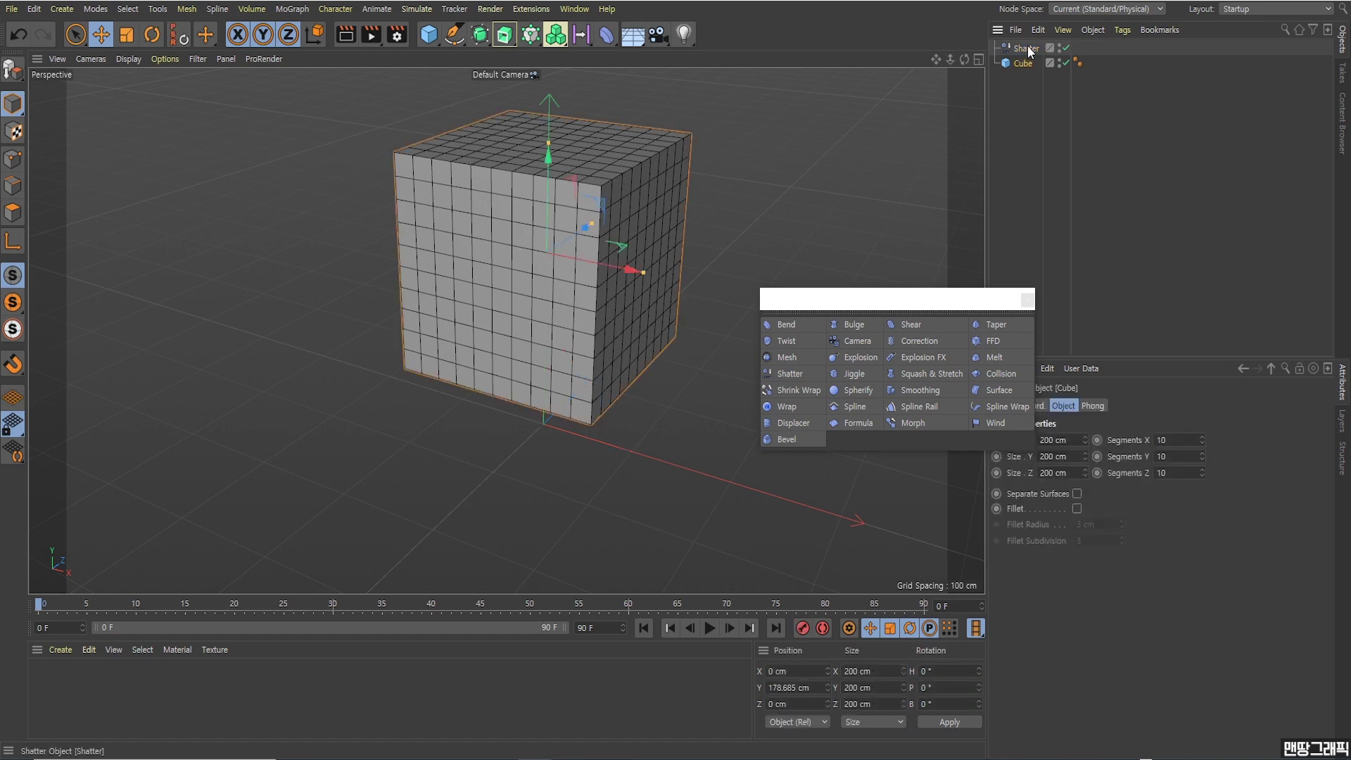
key("alt+g")
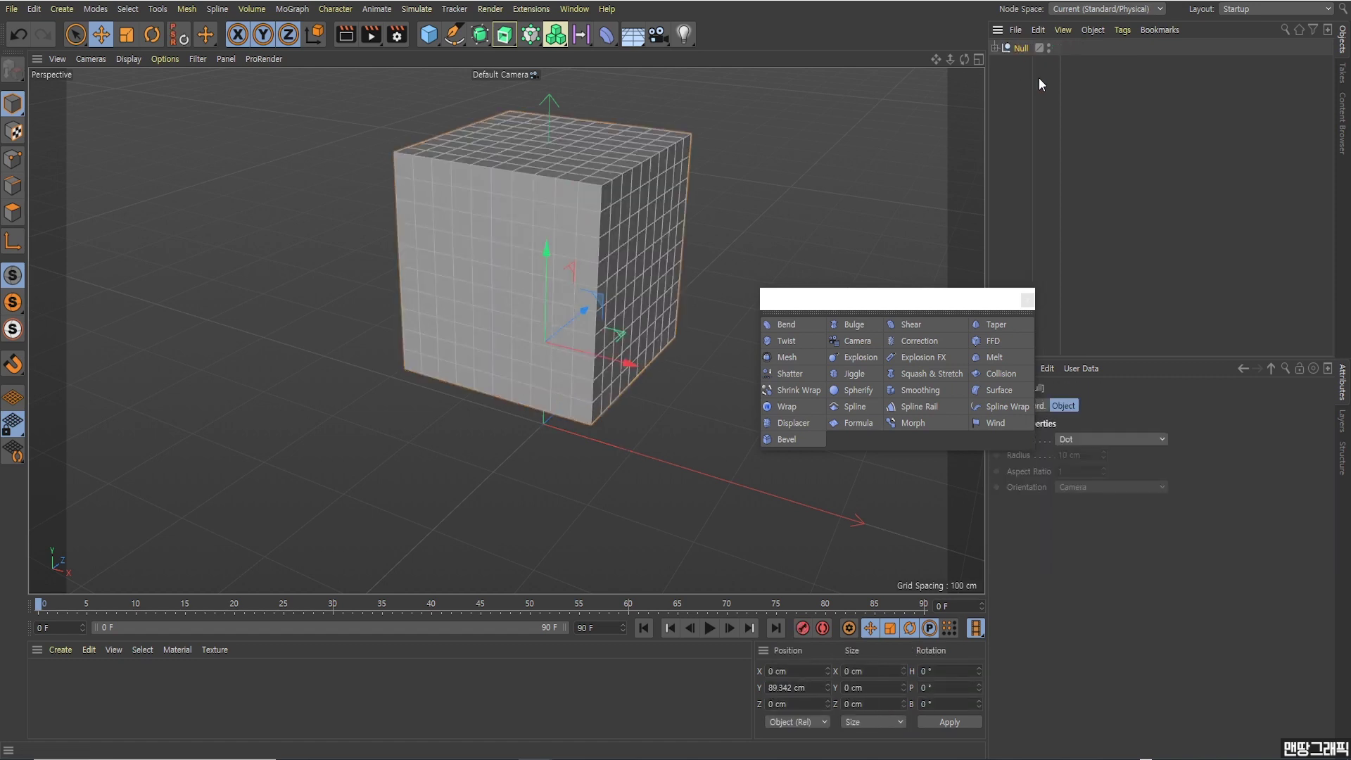
left_click(1018, 90)
left_click(995, 48)
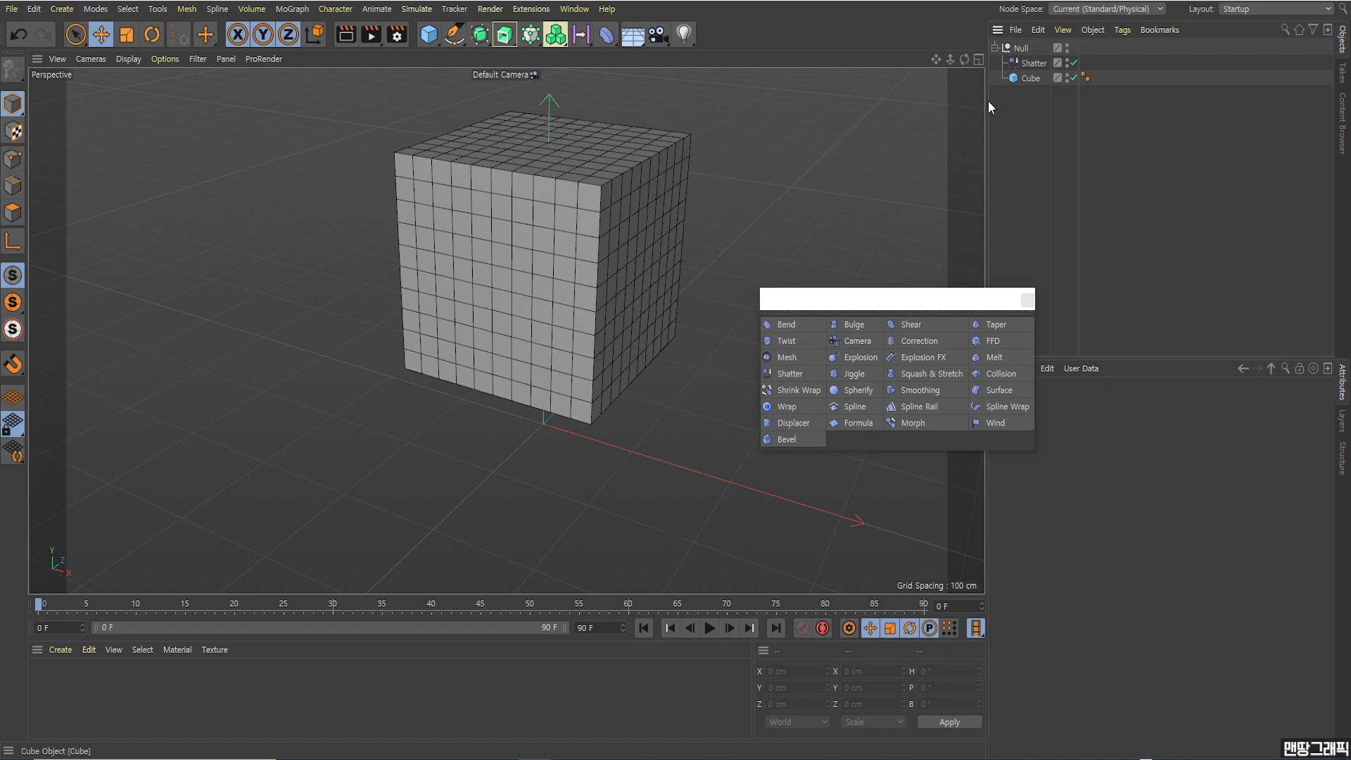
- Select the Shatter deformer and raise its Strength to break the cube apart
left_click_drag(897, 195, 855, 180, "alt")
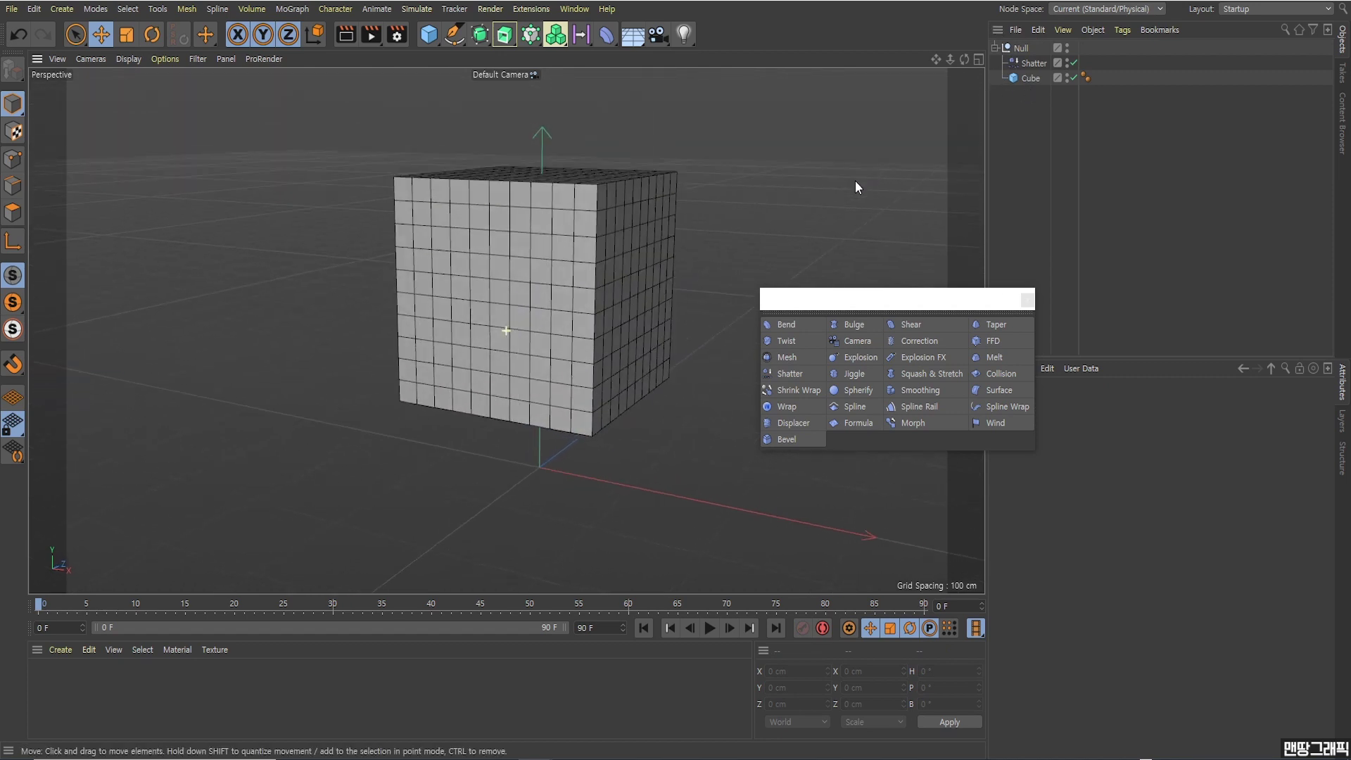
left_click(1028, 65)
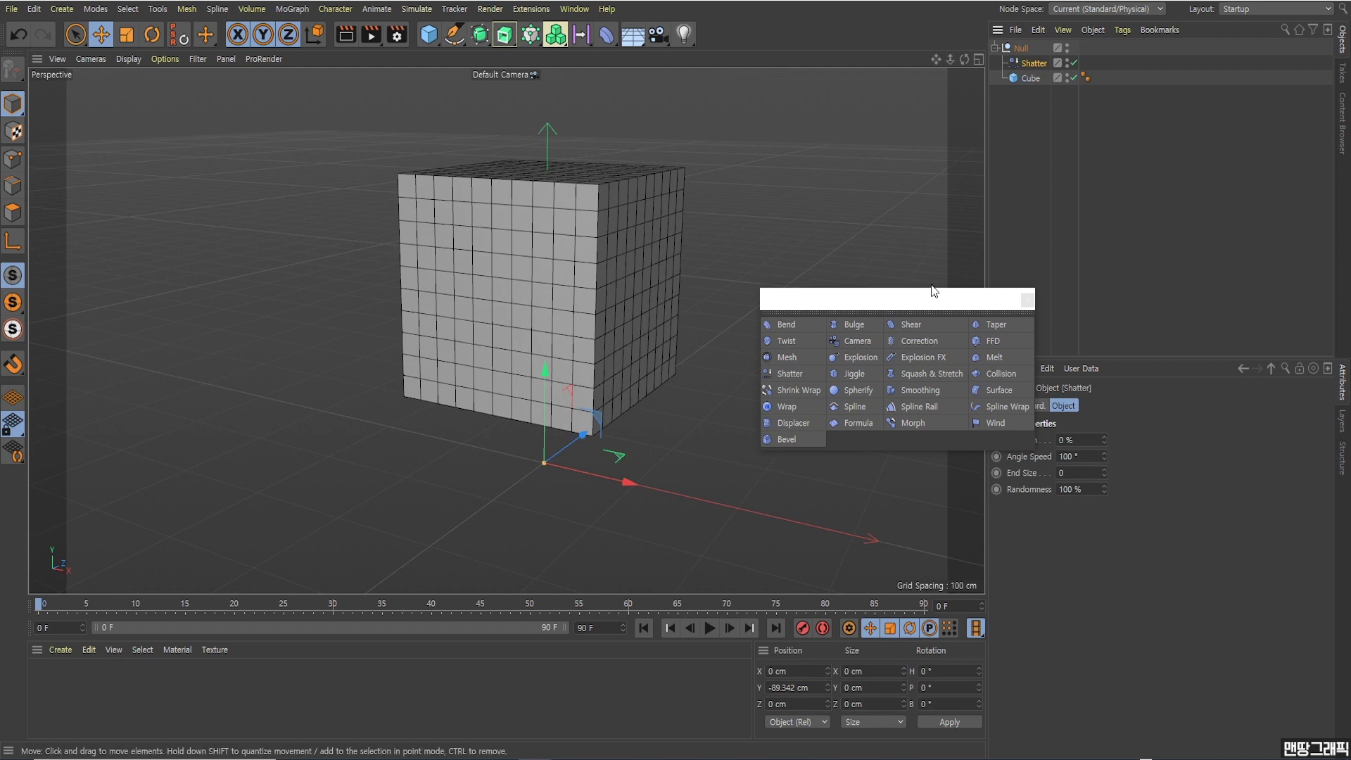
mouse_move(925, 304)
left_mouse_down()
mouse_move(885, 359)
mouse_move(864, 434)
left_mouse_up()
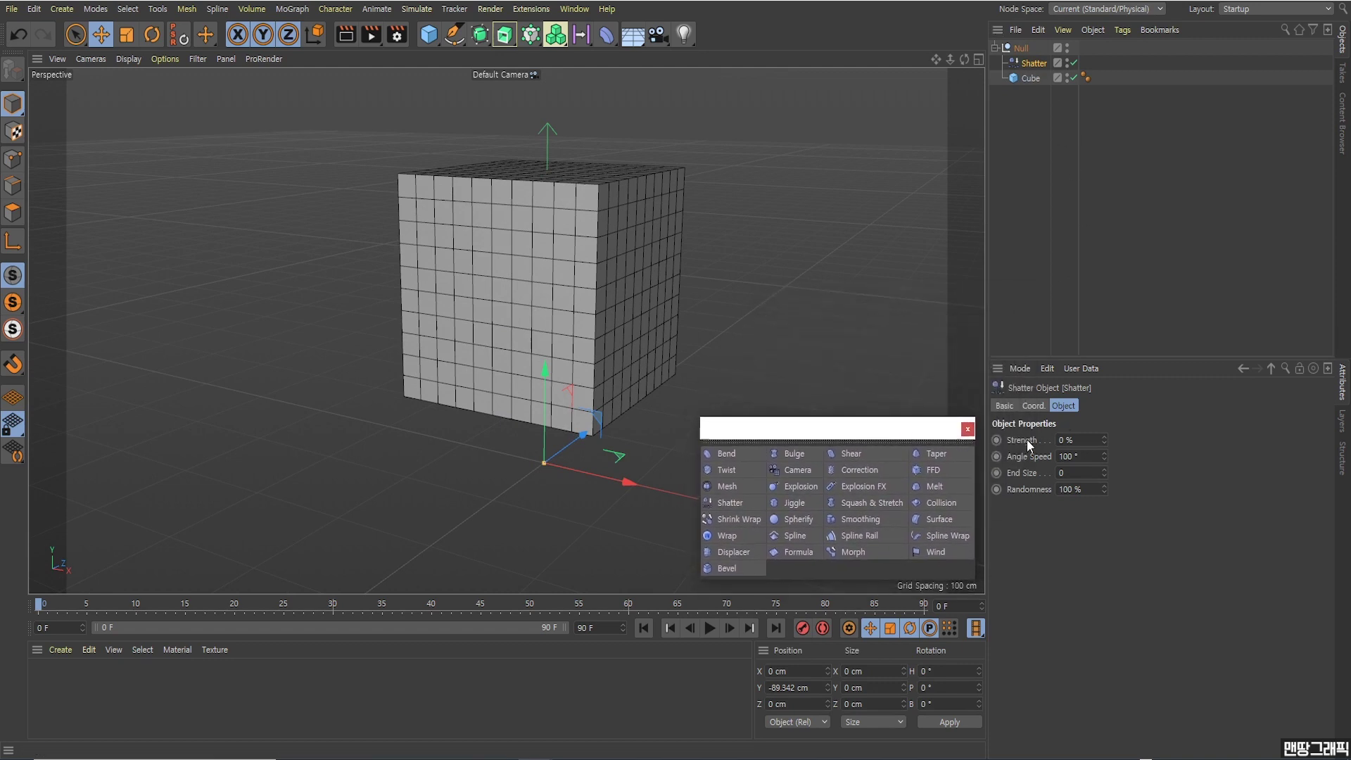
left_click_drag(690, 443, 631, 441, "alt")
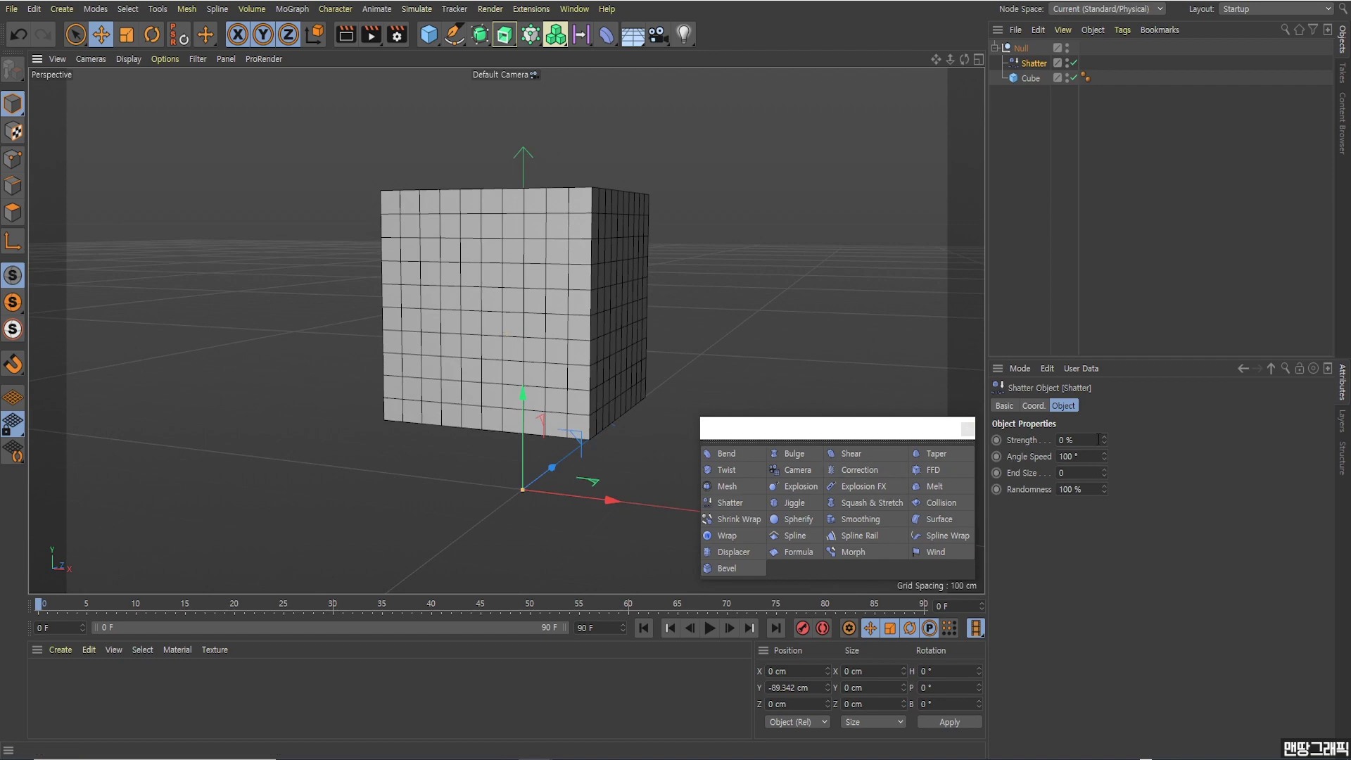
mouse_move(1100, 439)
left_mouse_down()
mouse_move(1126, 439)
mouse_move(567, 472)
mouse_move(589, 433)
mouse_move(478, 535)
left_mouse_up()
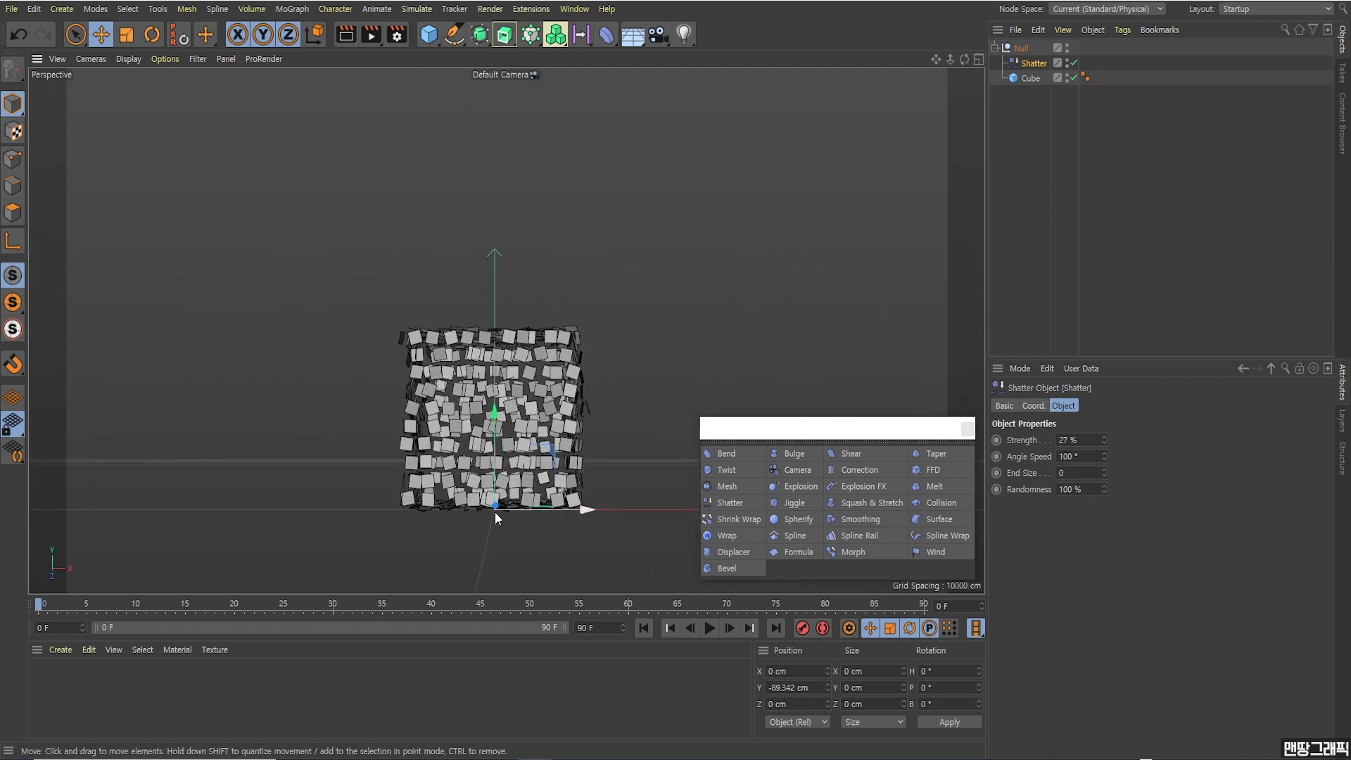
- Preview Shatter Strength at 100 % and 88 %, then return it to 0 % and key it
scroll(506, 496, "up", 2)
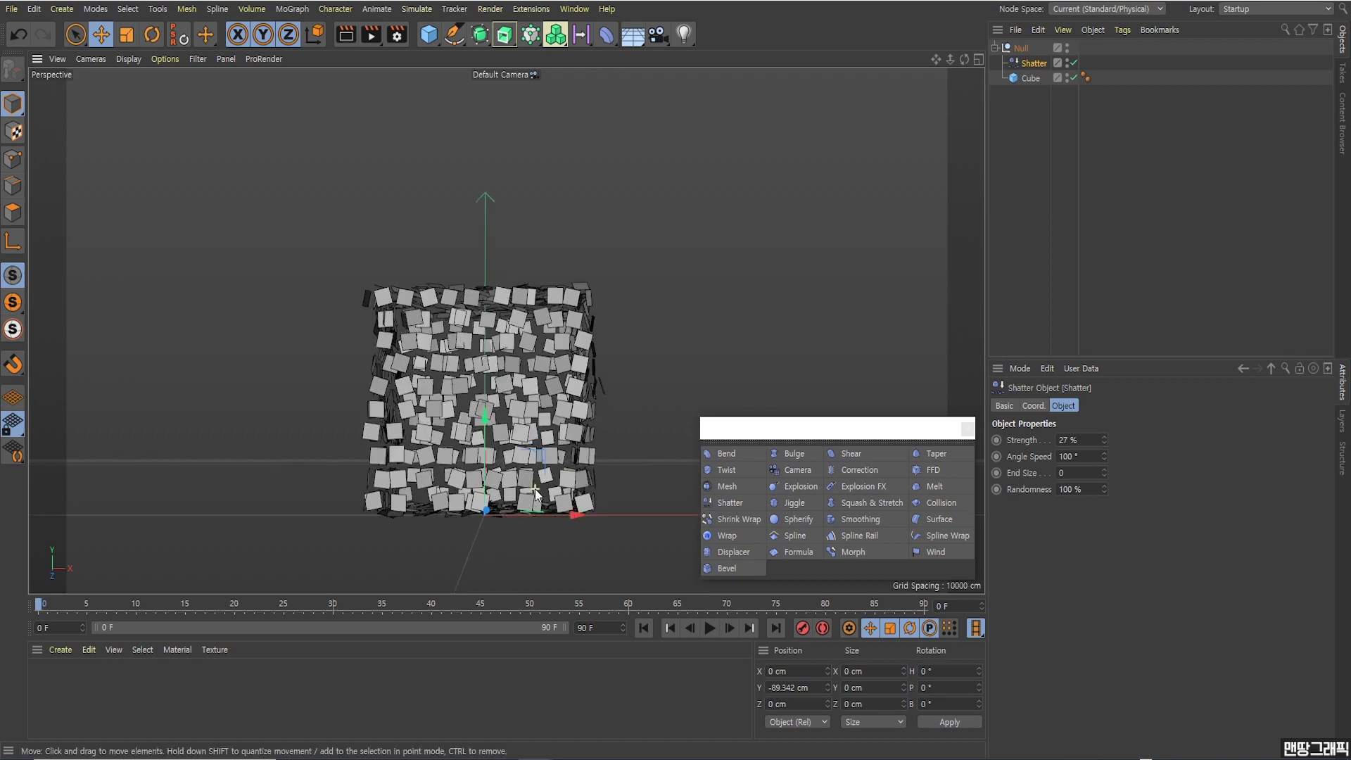
left_click_drag(1103, 442, 1103, 394)
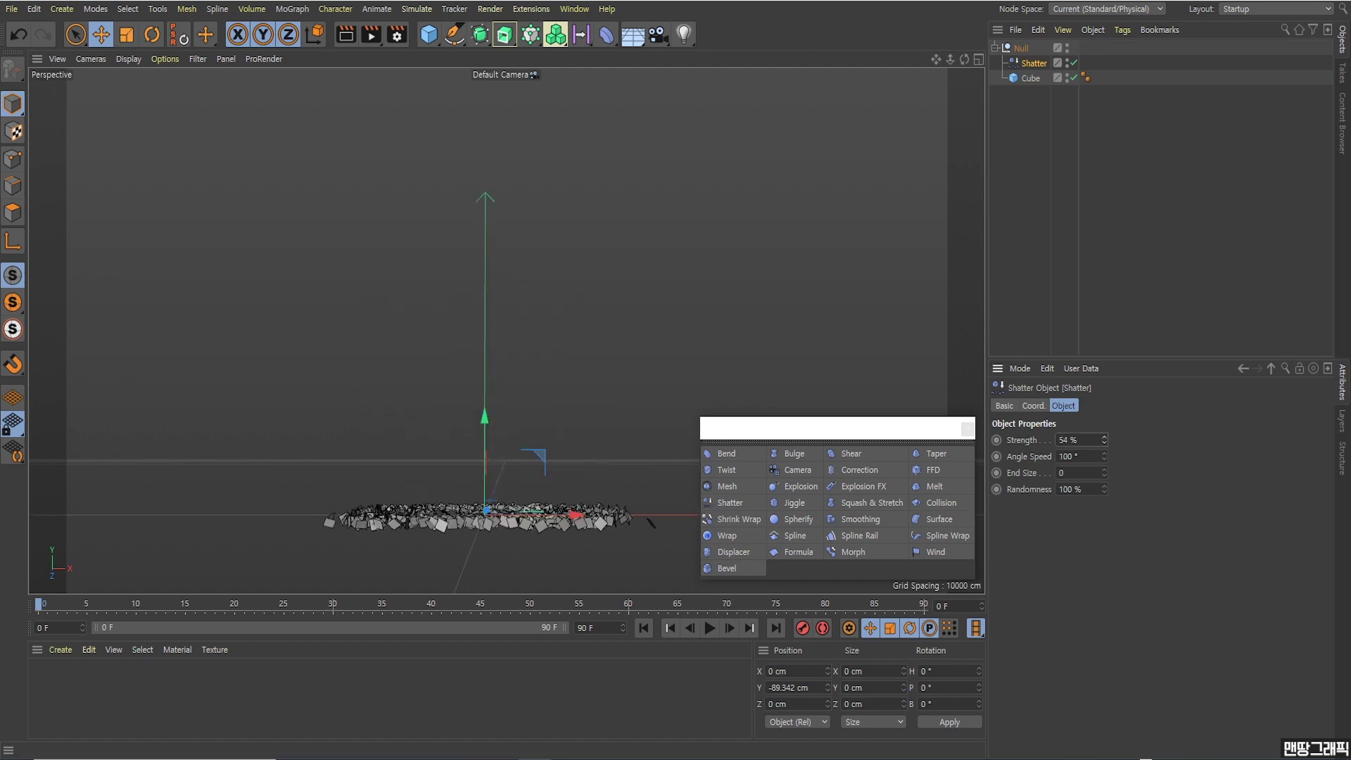
left_click_drag(1103, 440, 1103, 511)
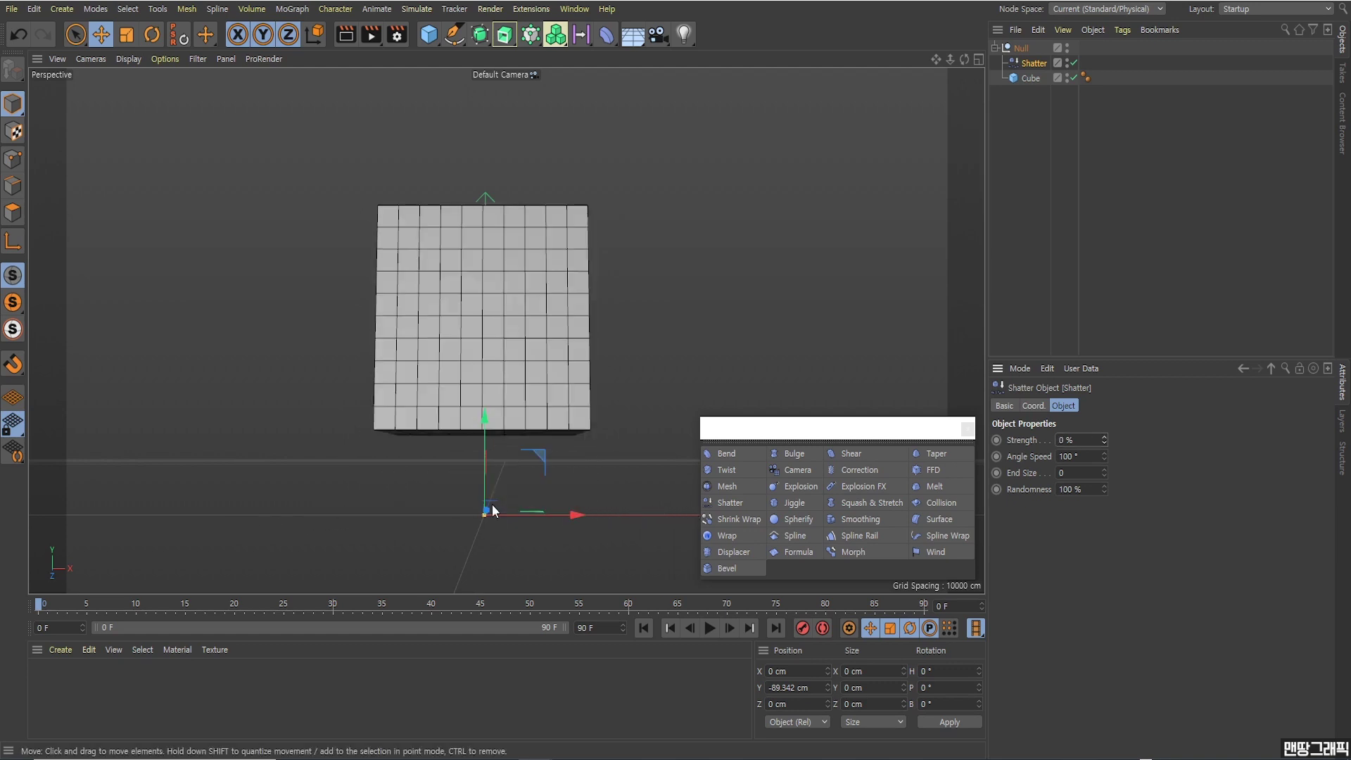
left_click_drag(380, 529, 438, 529, "alt")
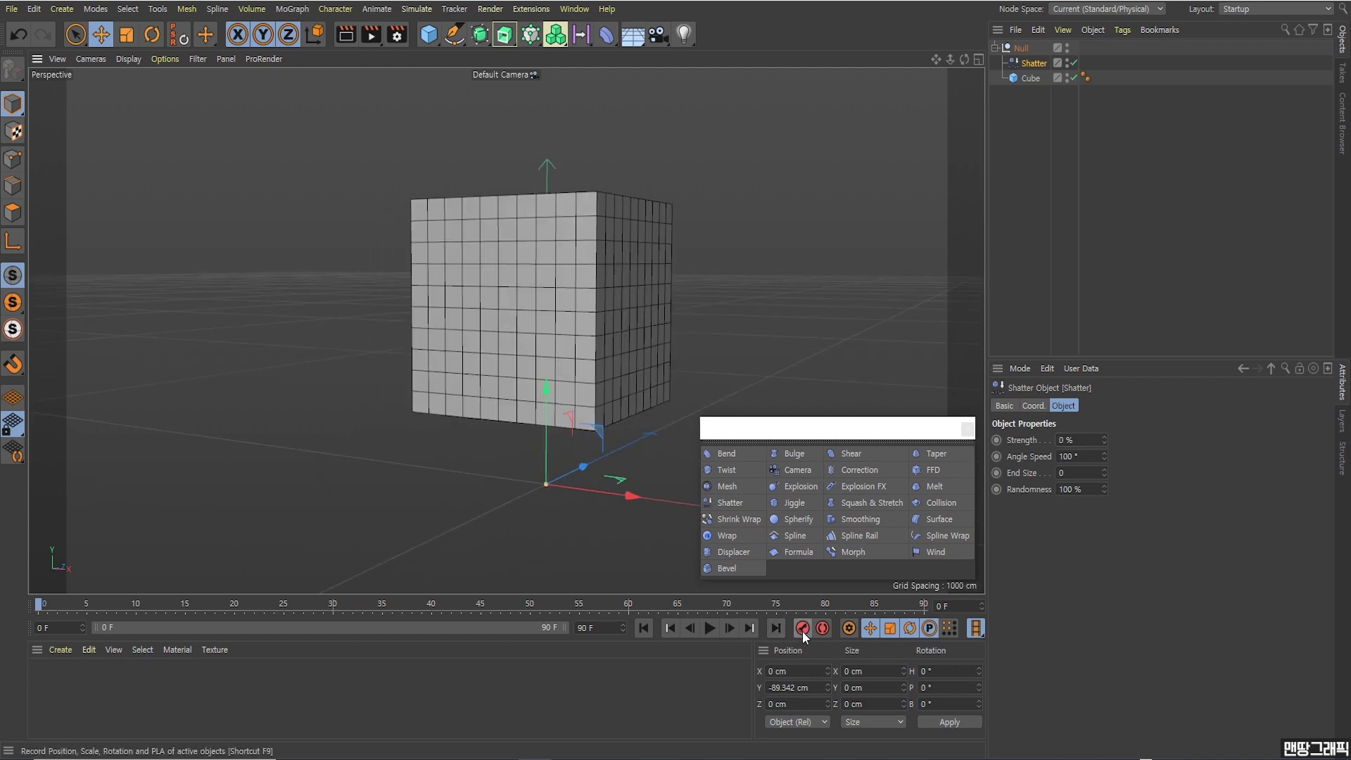
left_click(996, 441)
- Key Shatter Strength at 0 % on frame 0 and 100 % on frame 30
left_click(44, 605)
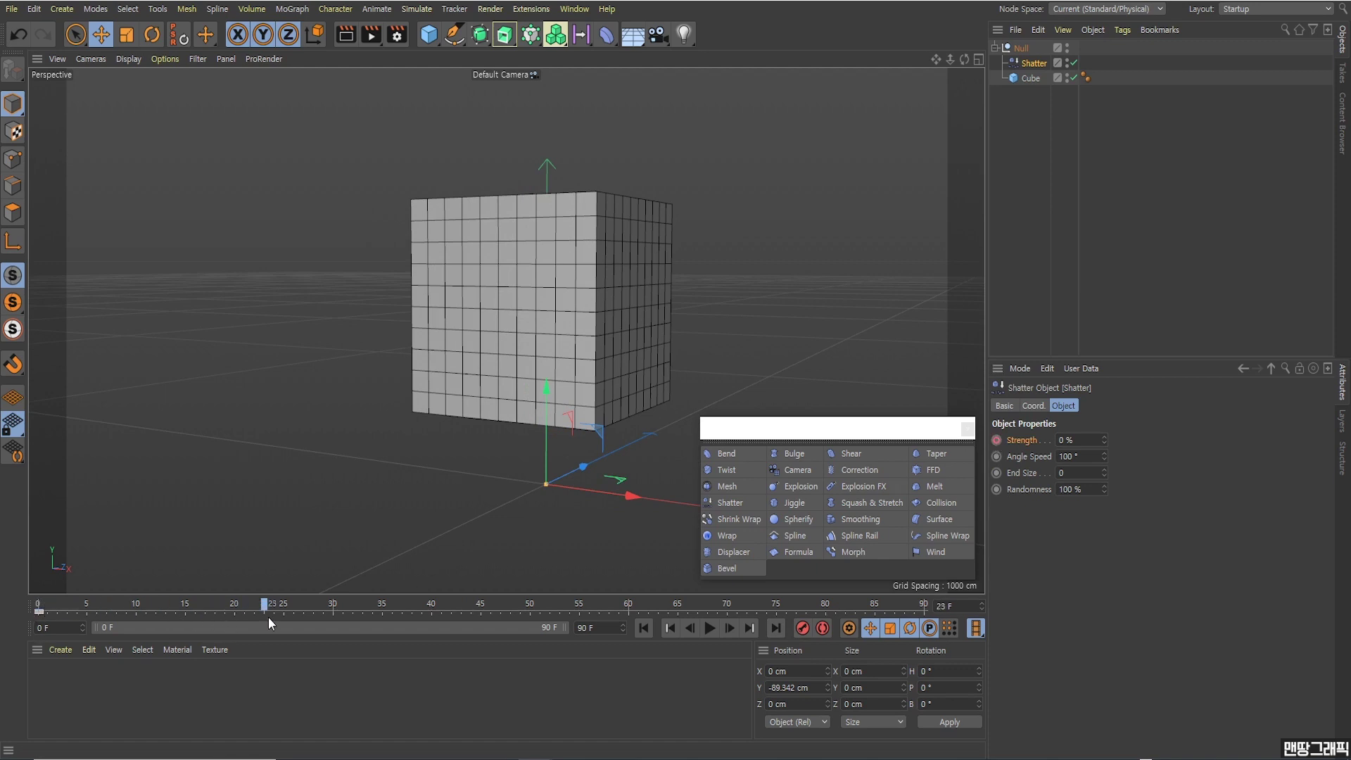
left_click(996, 441)
left_click(1087, 441)
type("100")
key("Return")
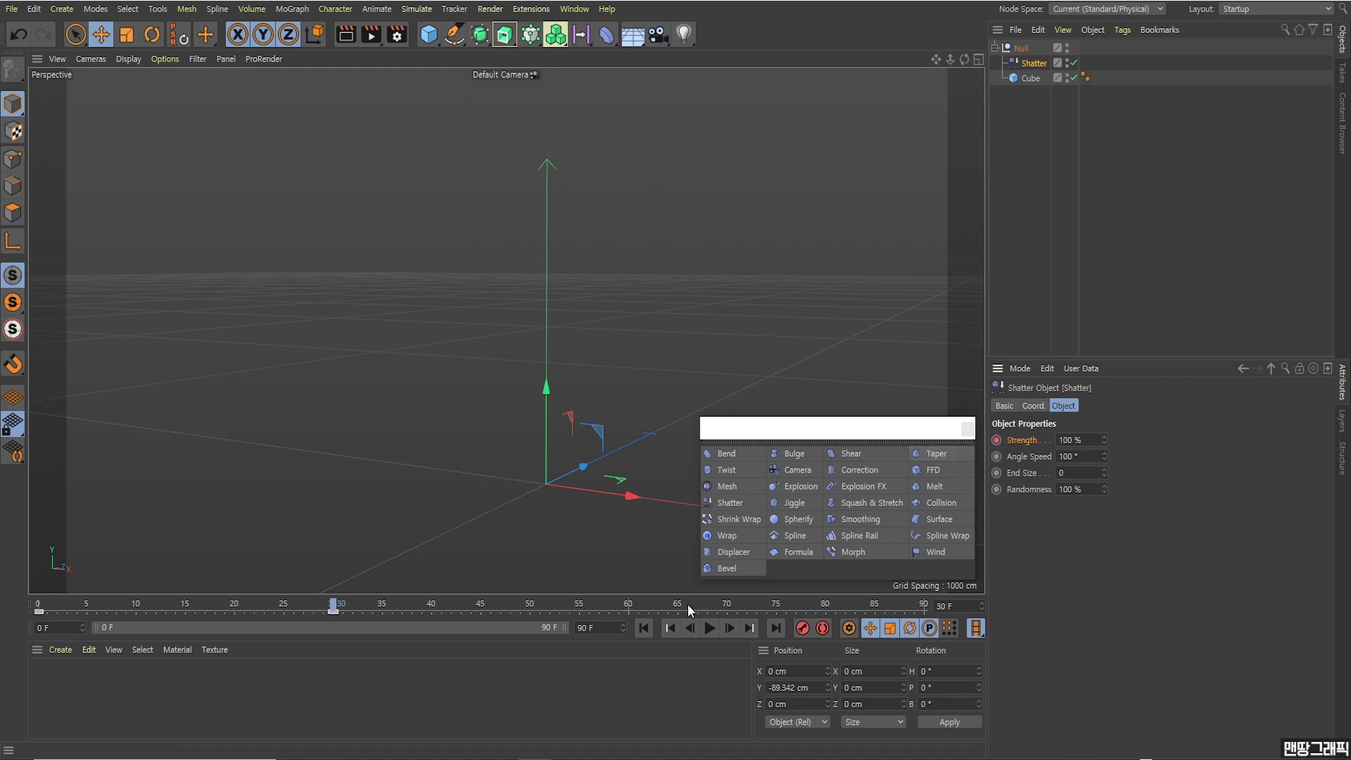
- Play the shatter animation from the start to preview the cube breaking apart
left_click(643, 627)
left_click(712, 632)
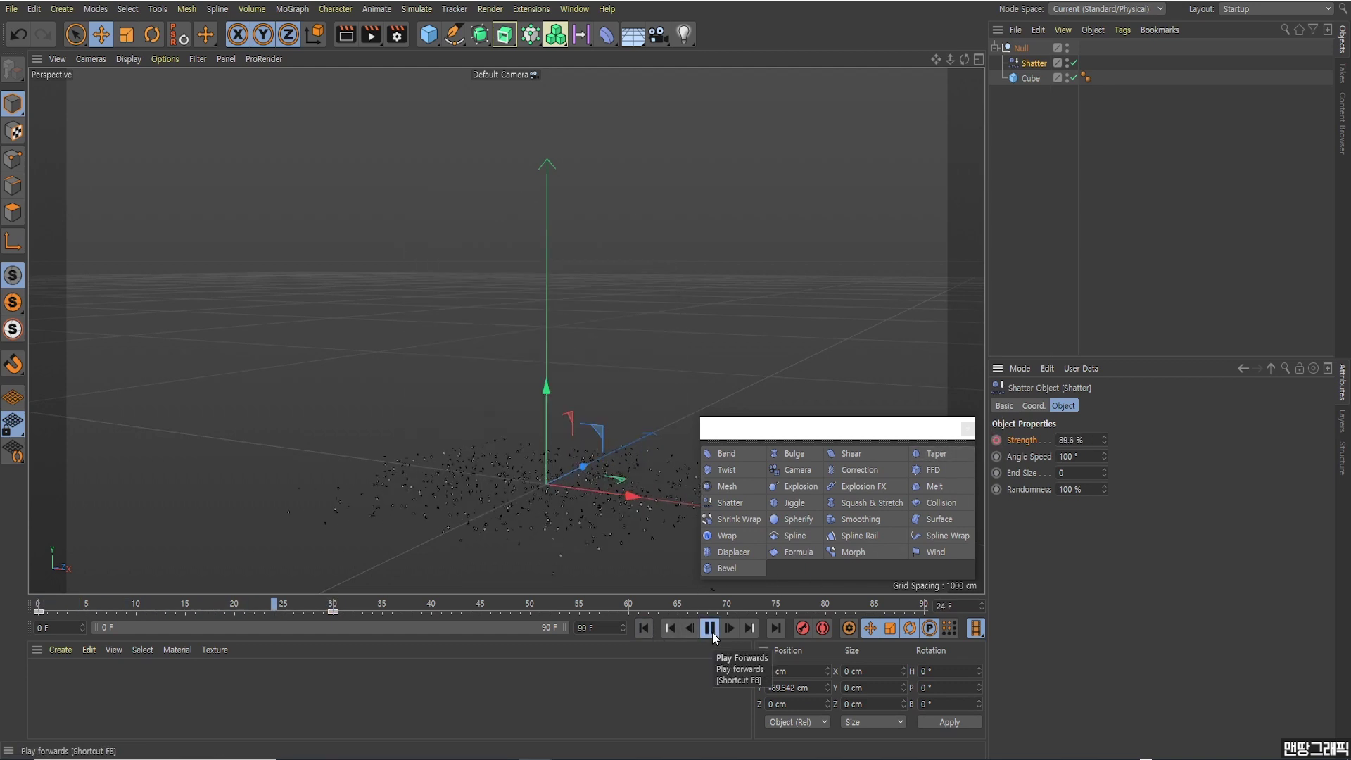
left_click(646, 628)
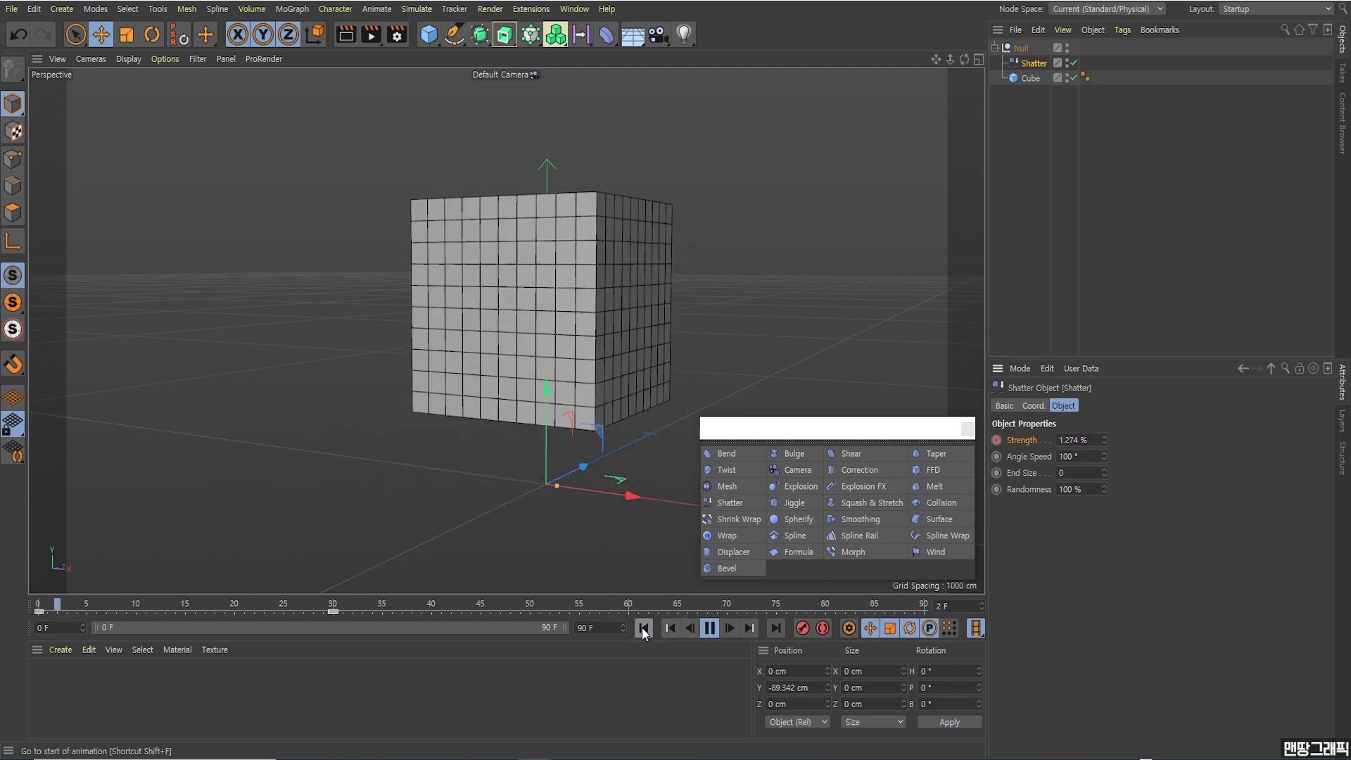
key("F8")
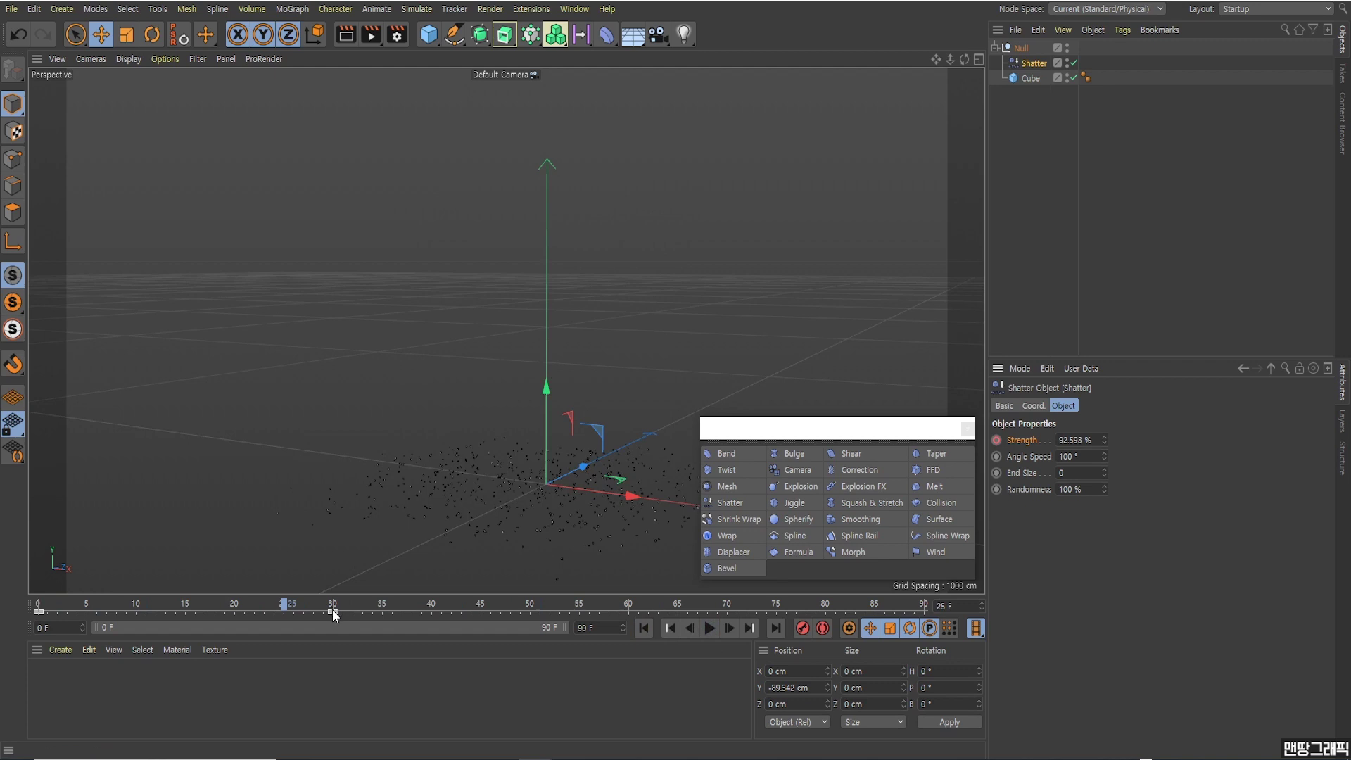
- Move the 100 % Strength key to frame 50 and replay the slower break-up
left_click_drag(332, 609, 529, 611)
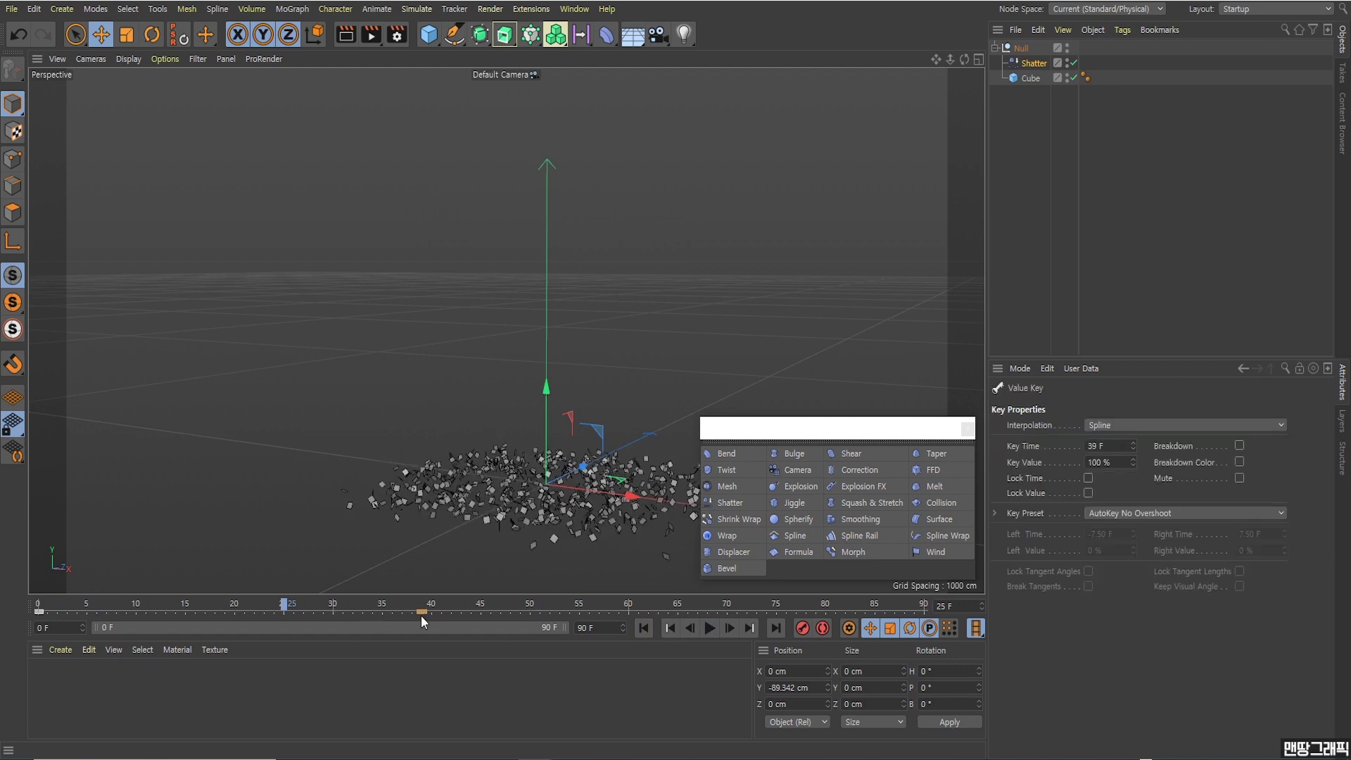
left_click(642, 629)
left_click(711, 628)
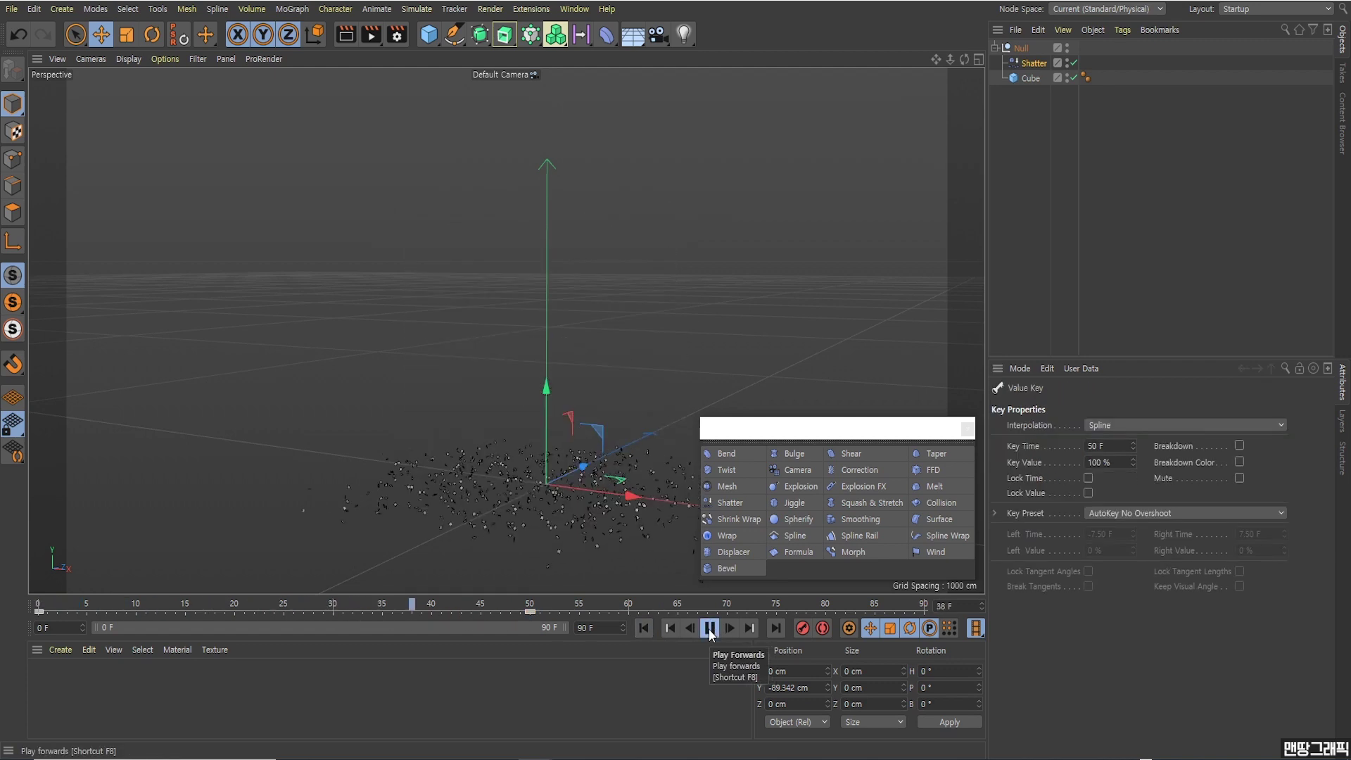
left_click(643, 627)
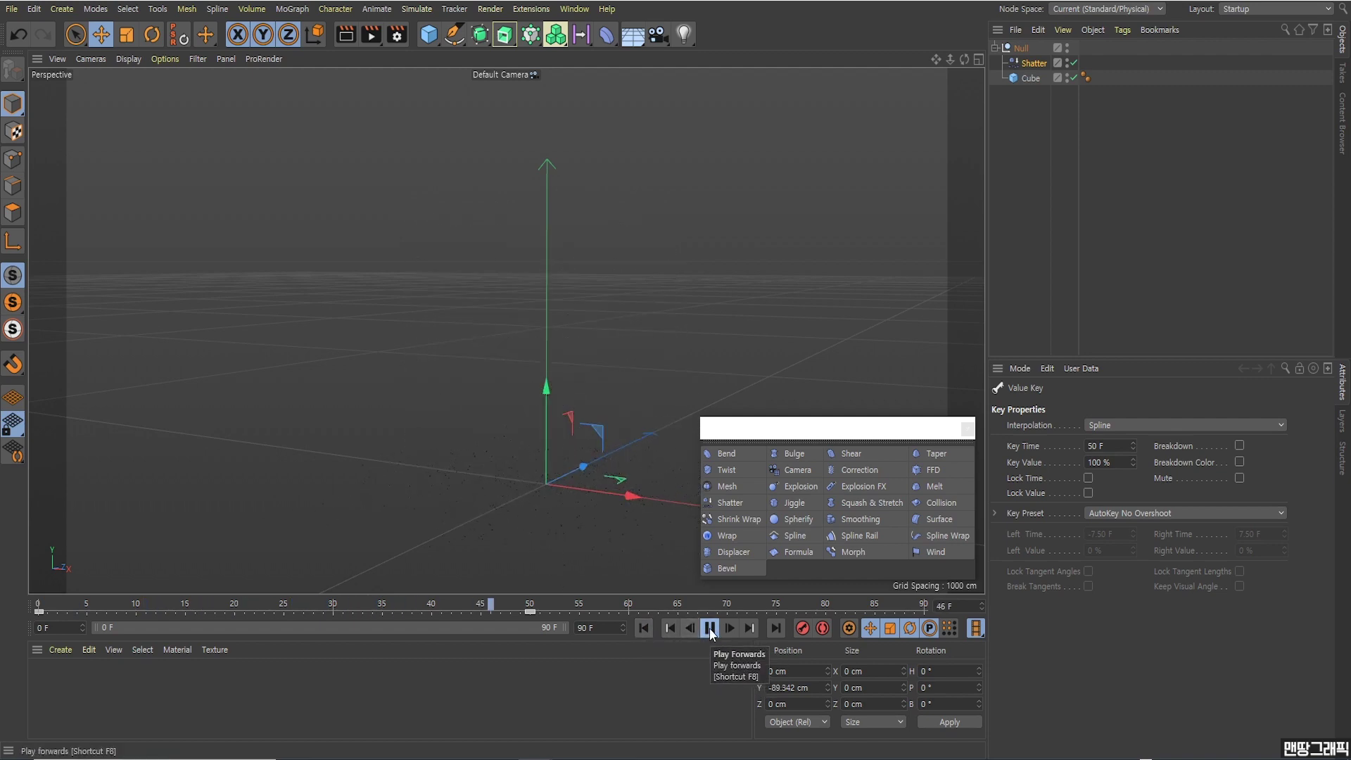
left_click(710, 628)
left_click(648, 628)
scroll(476, 441, "down", 5)
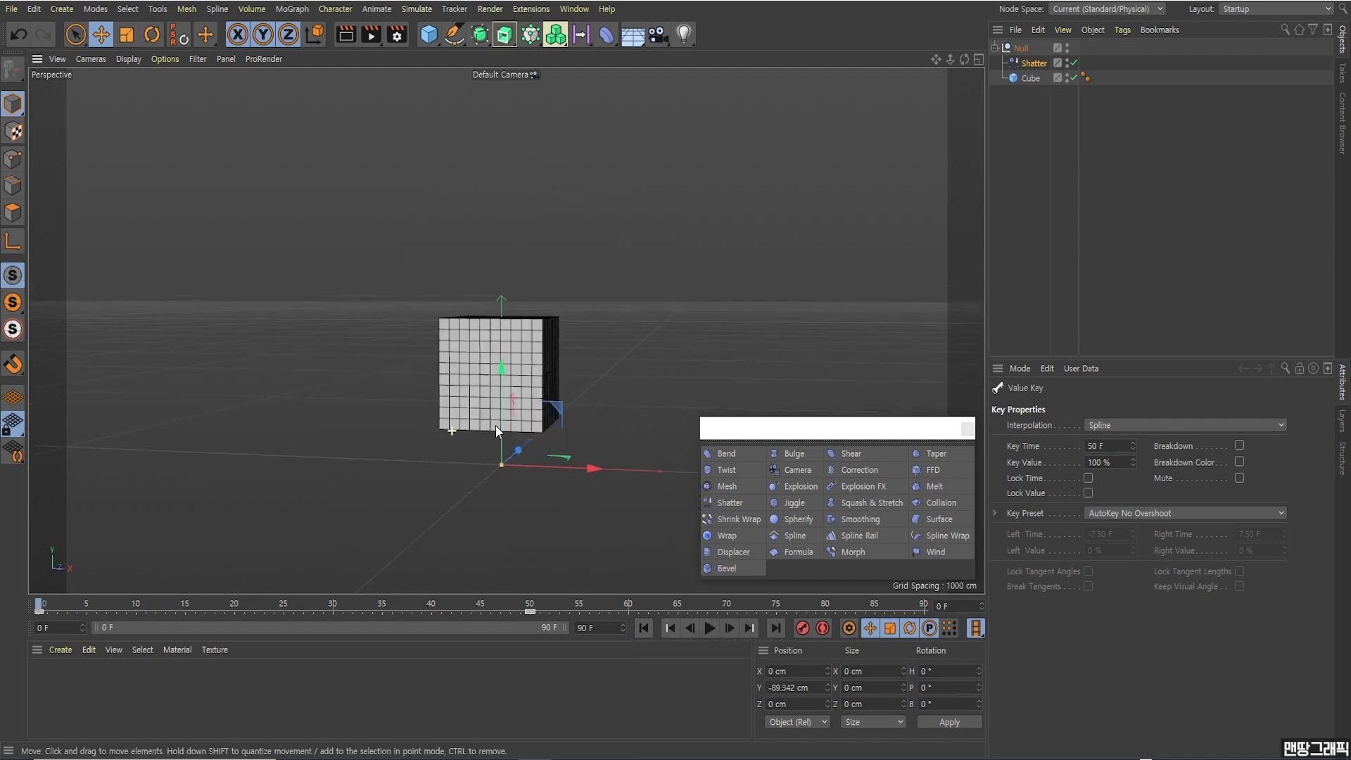
left_click_drag(496, 425, 511, 437, "alt")
- Open the Content Browser from the Window menu
left_click_drag(935, 59, 922, 54)
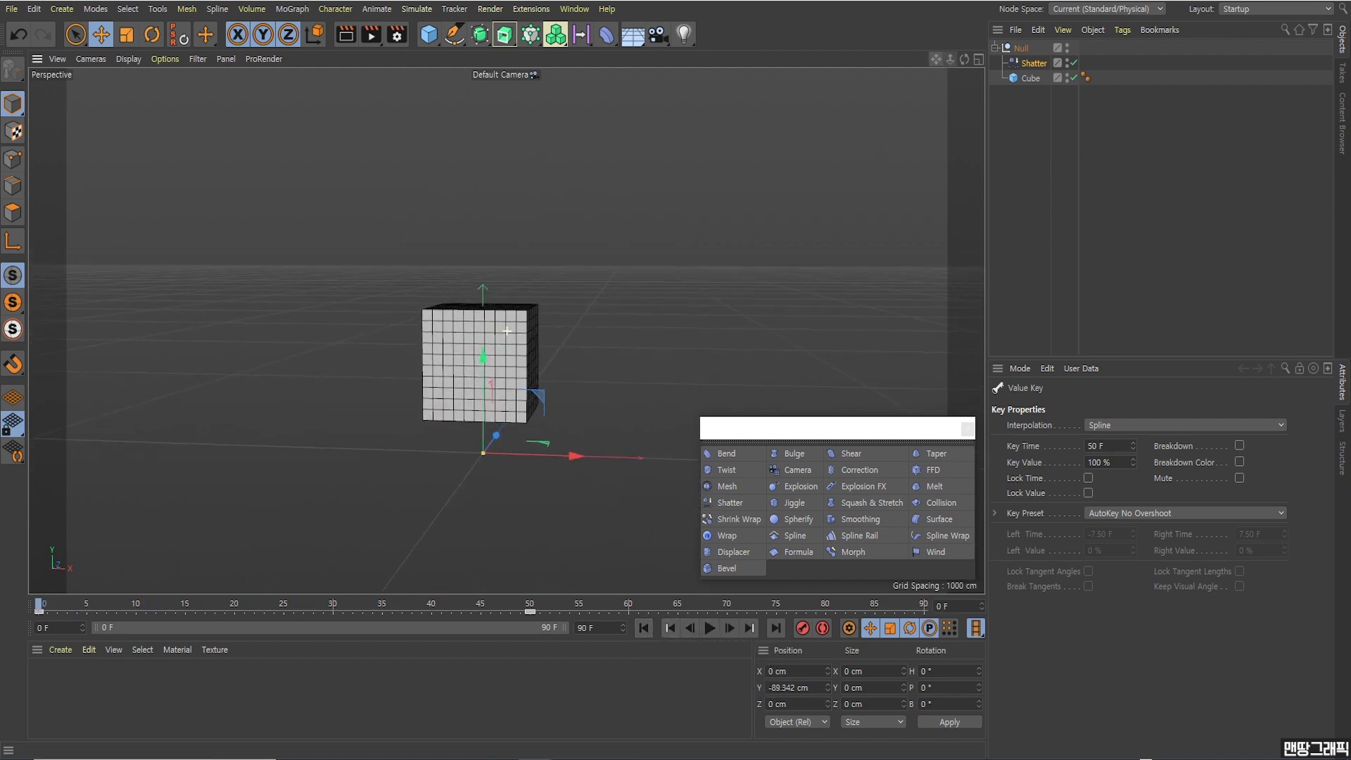
middle_click_drag(506, 330, 450, 314, "alt")
left_click(574, 9)
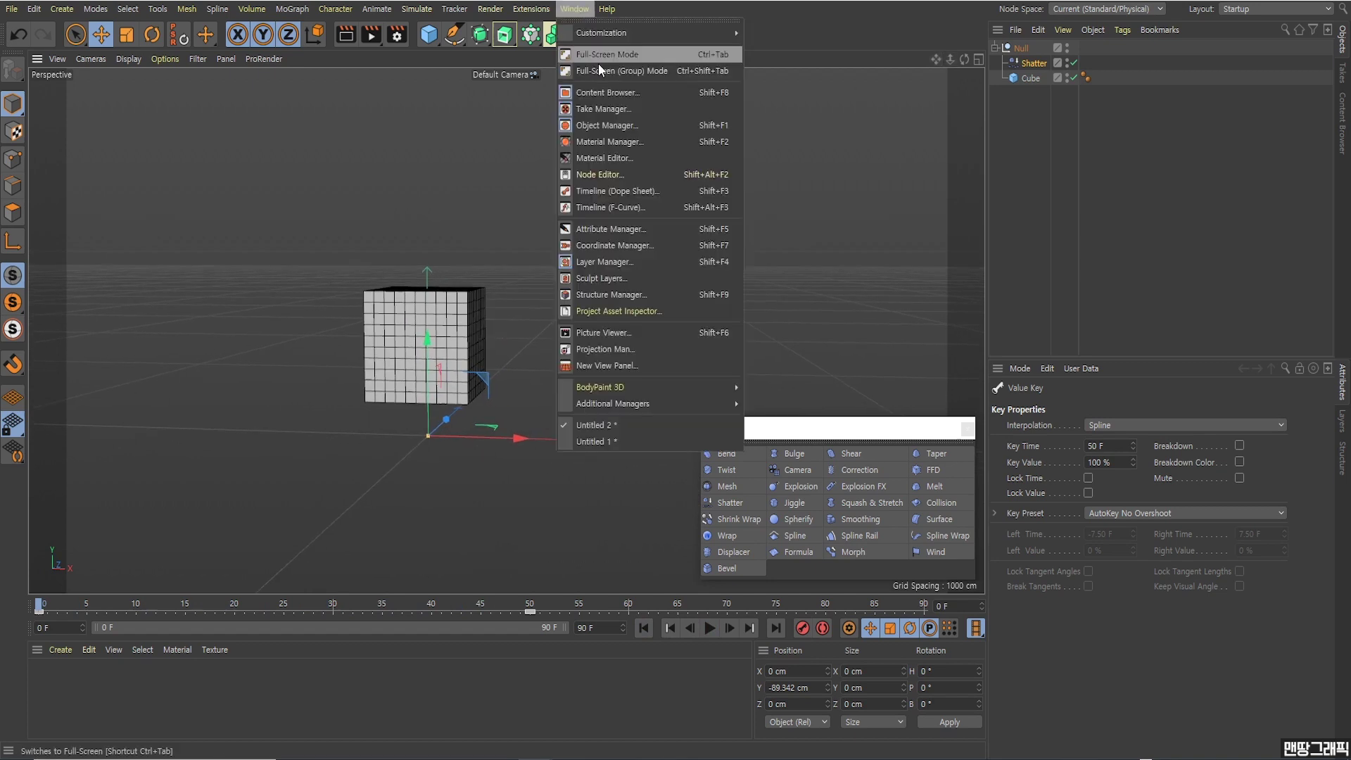
left_click(610, 96)
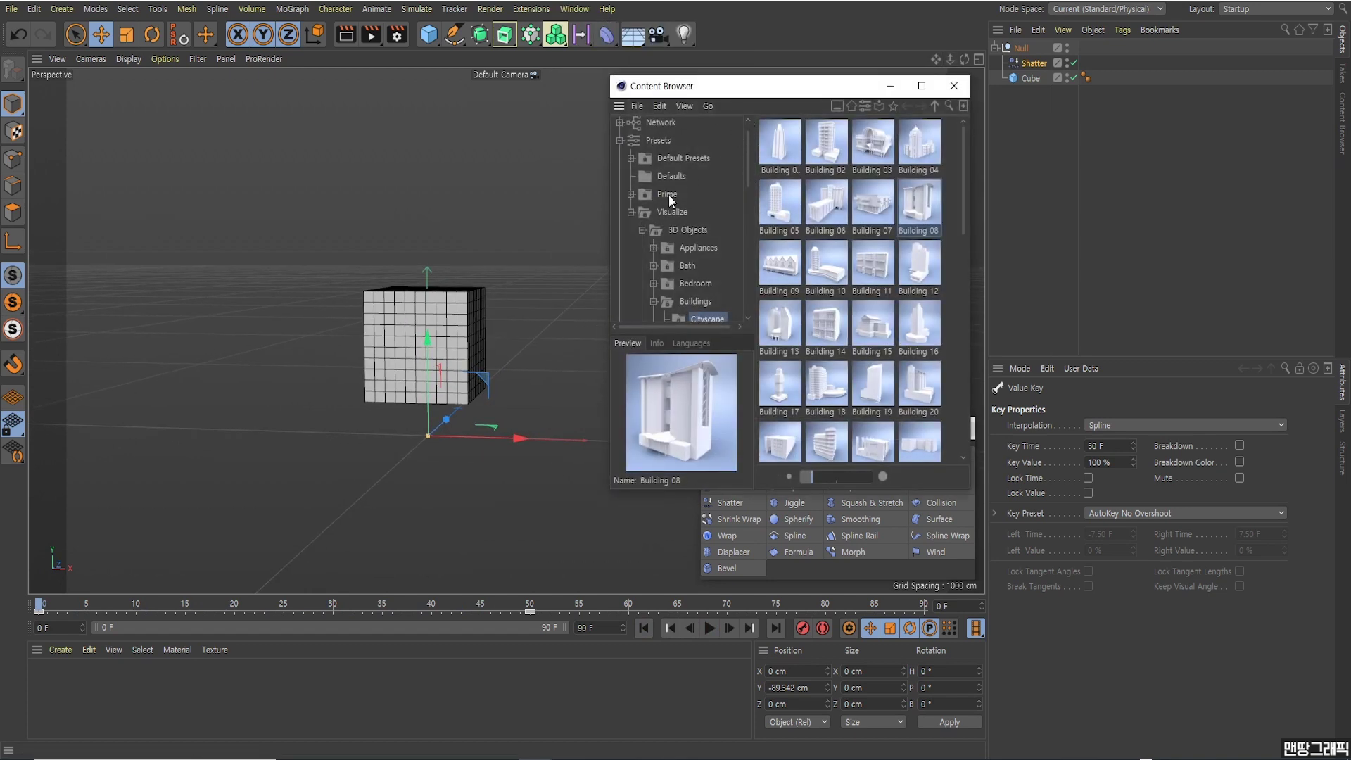
- Browse to Presets > Visualize > 3D Objects > Buildings > Cityscape
left_click(641, 230)
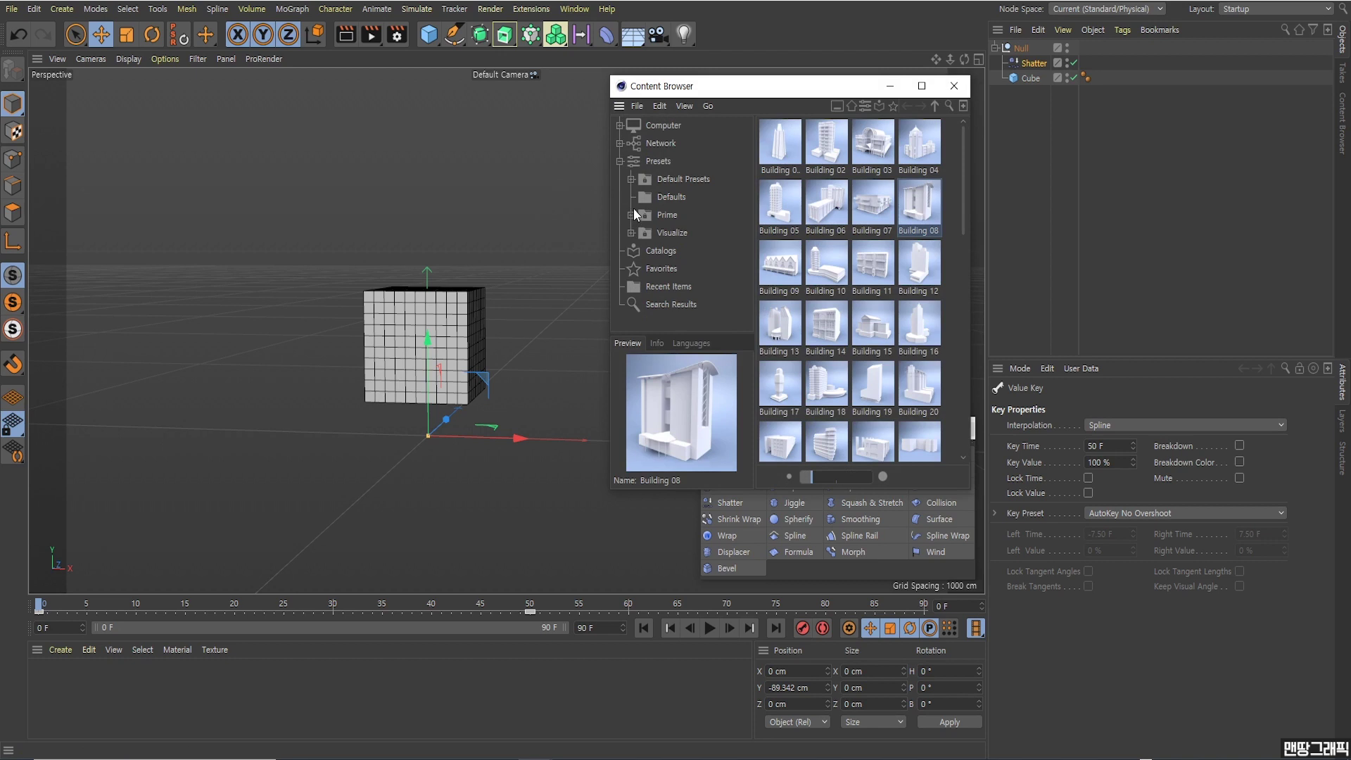
left_click(620, 162)
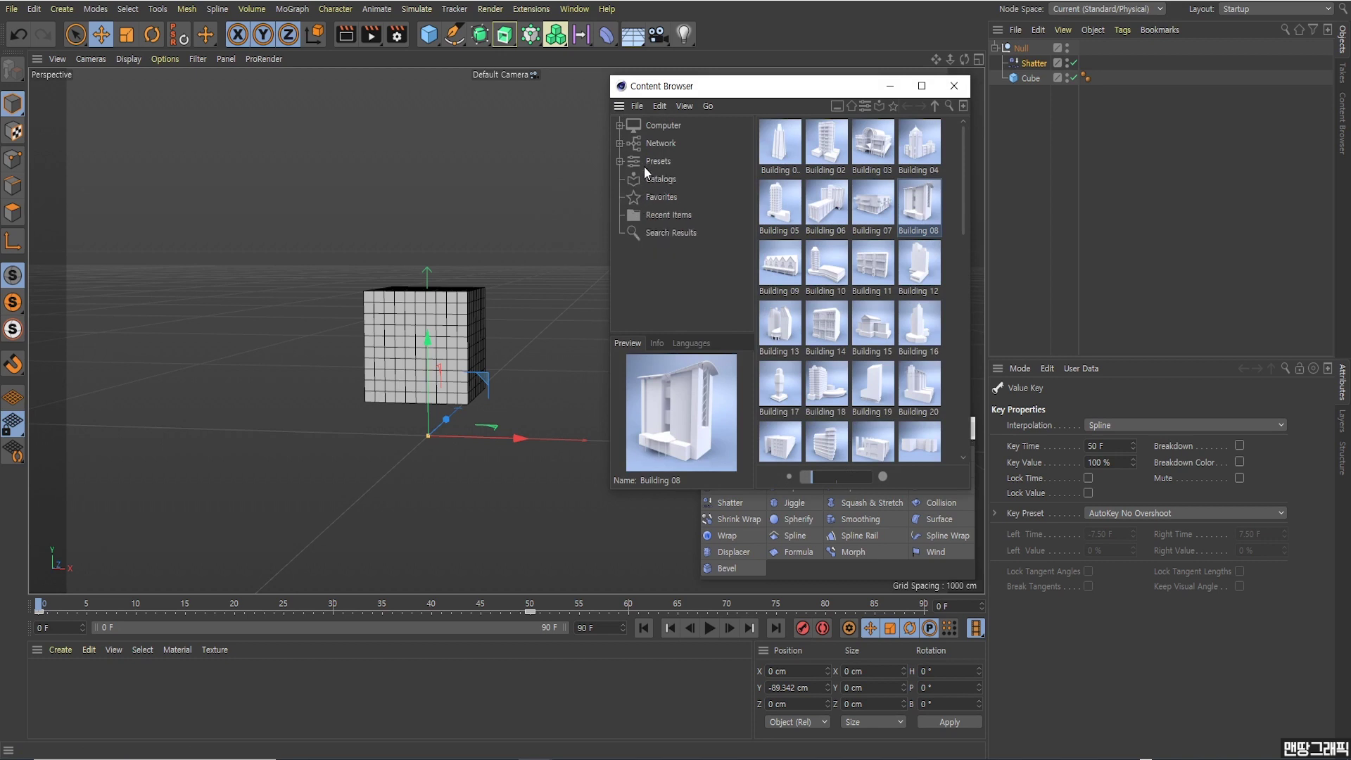
left_click(620, 162)
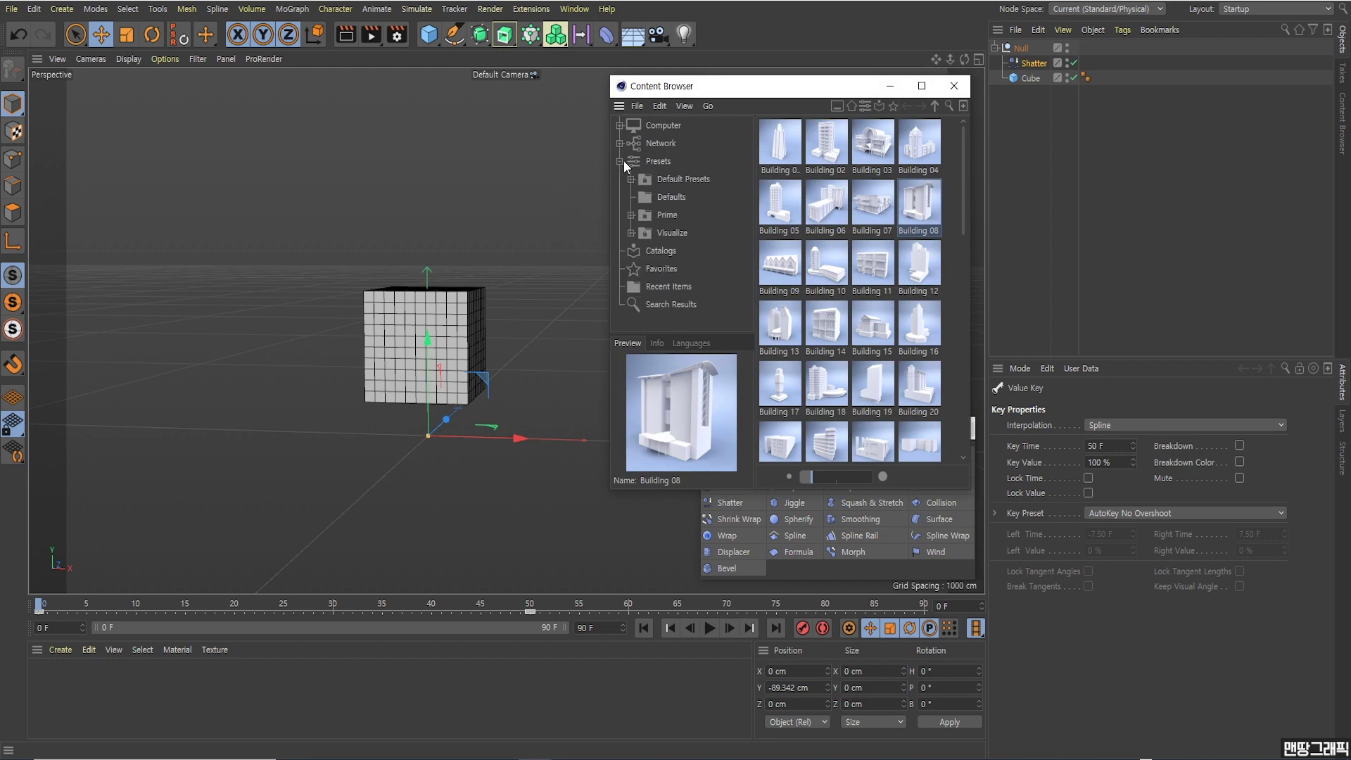
left_click(673, 233)
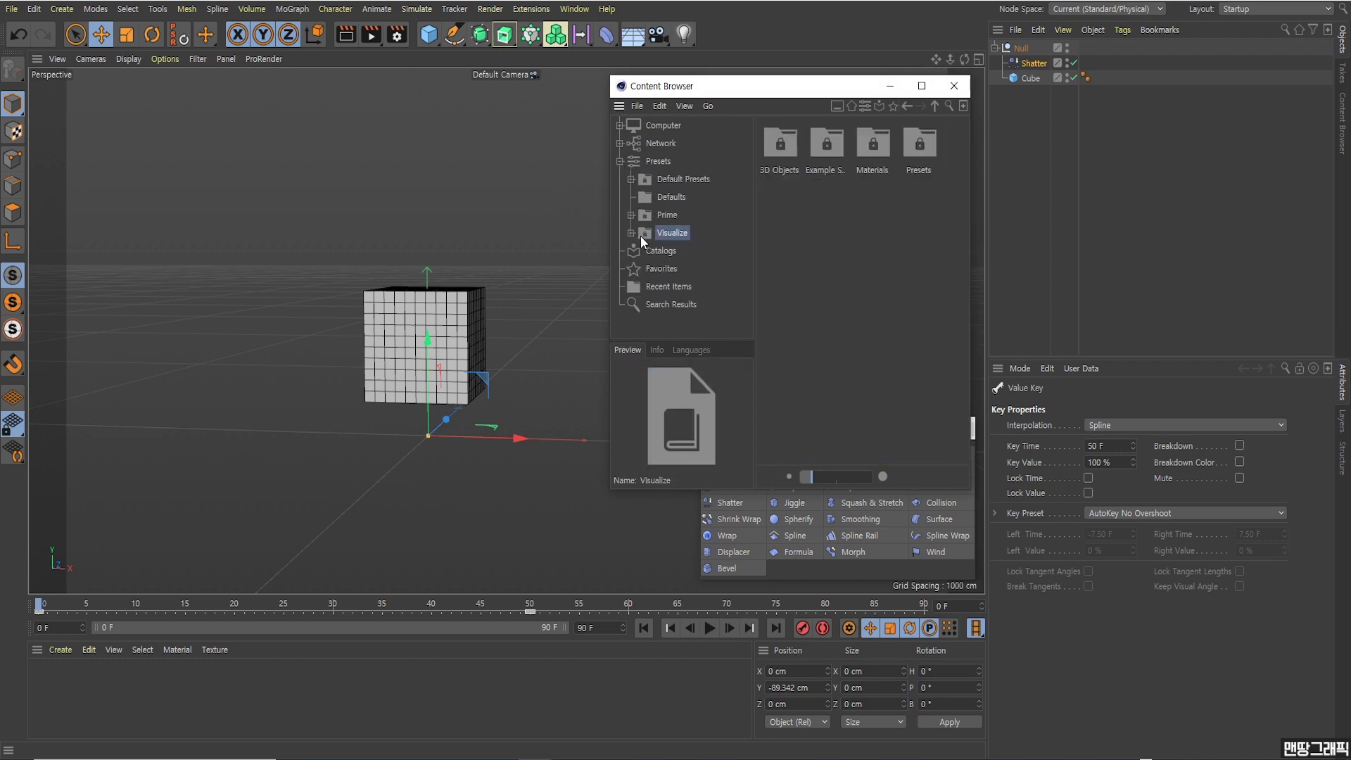
left_click(780, 155)
double_click(778, 152)
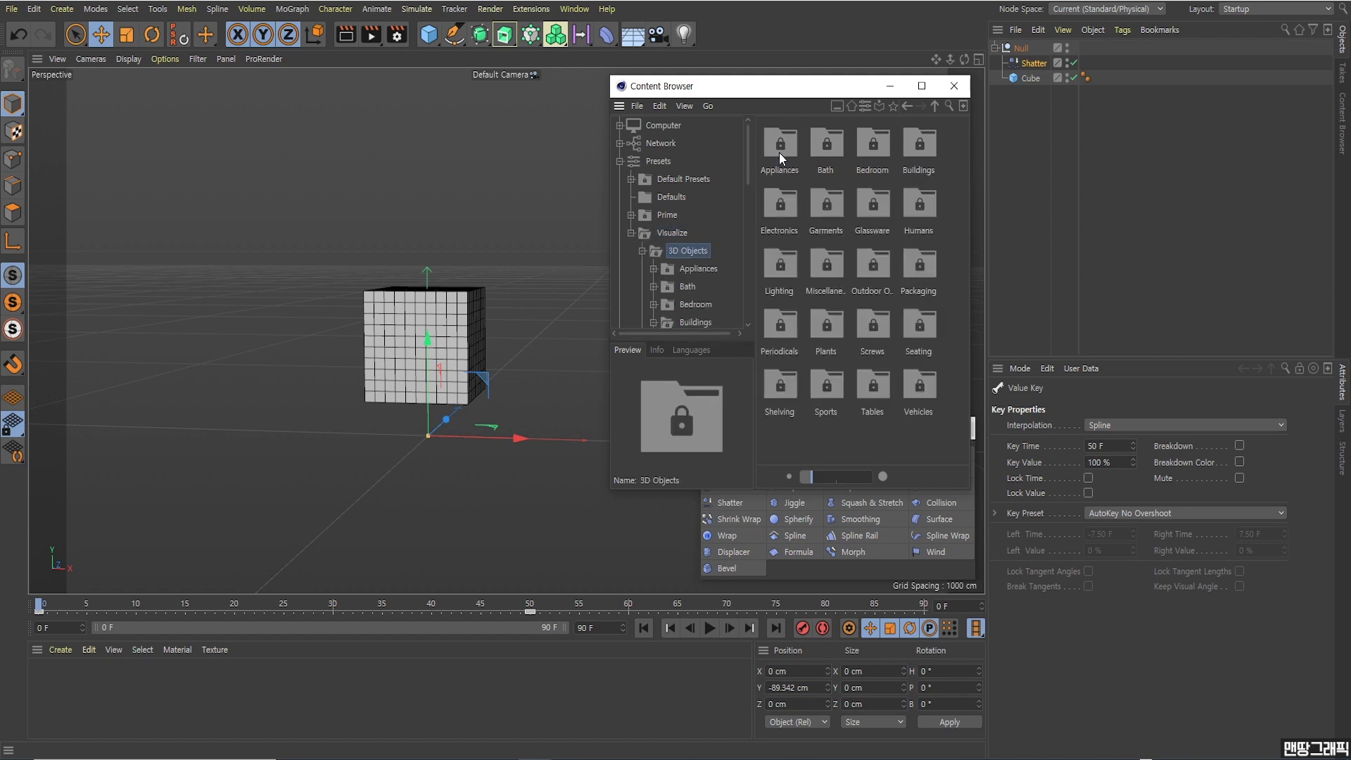
double_click(923, 145)
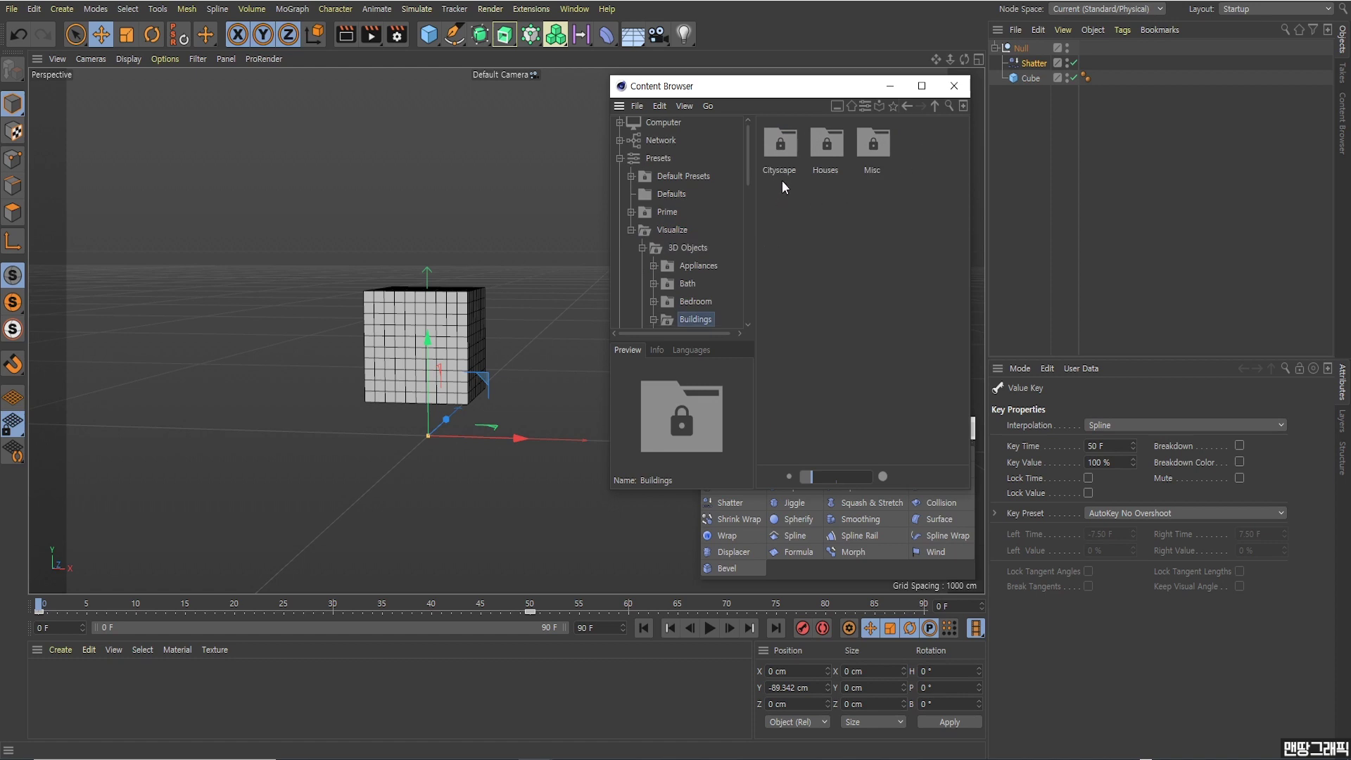
double_click(779, 148)
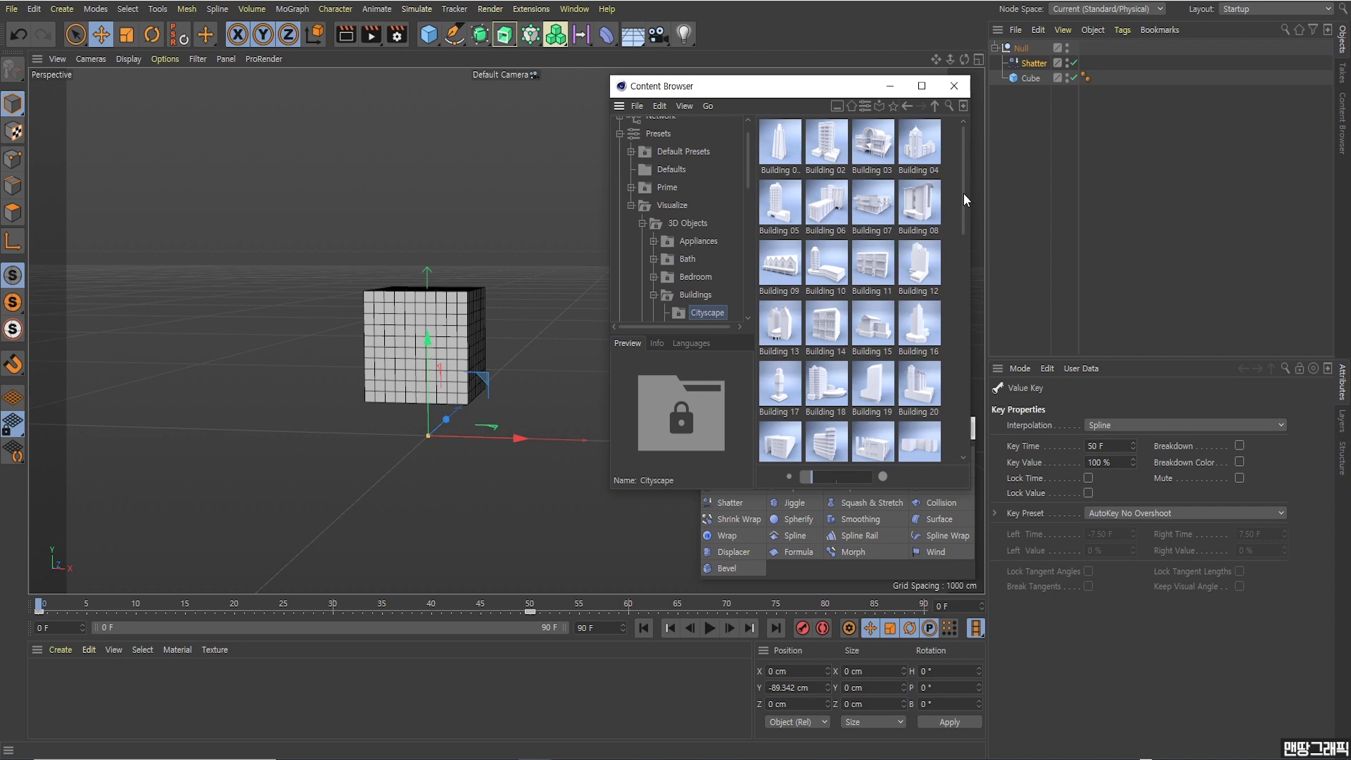
mouse_move(964, 193)
left_mouse_down()
mouse_move(969, 284)
mouse_move(972, 179)
left_mouse_up()
- Load the Cityscape Building 02 preset into the scene as Building 2
double_click(829, 149)
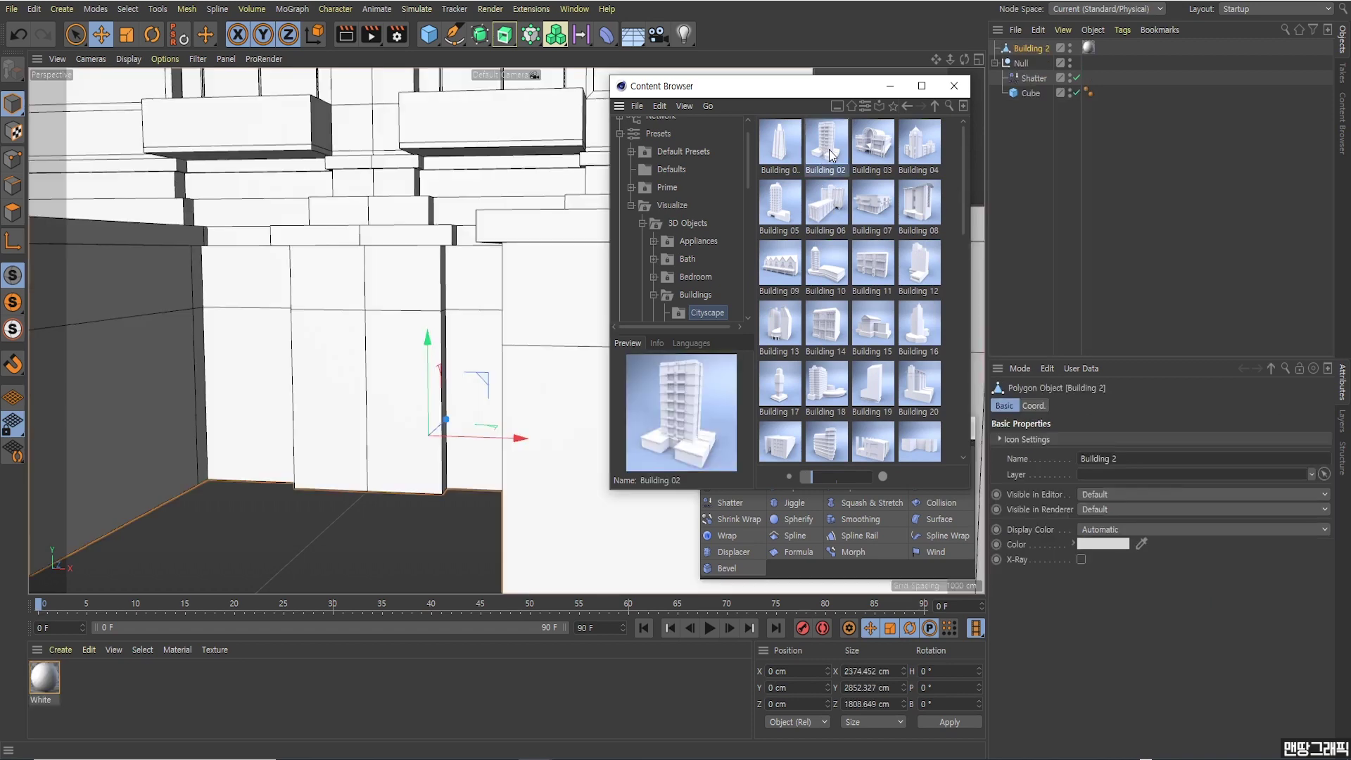
scroll(496, 304, "down", 4)
scroll(496, 304, "down", 3)
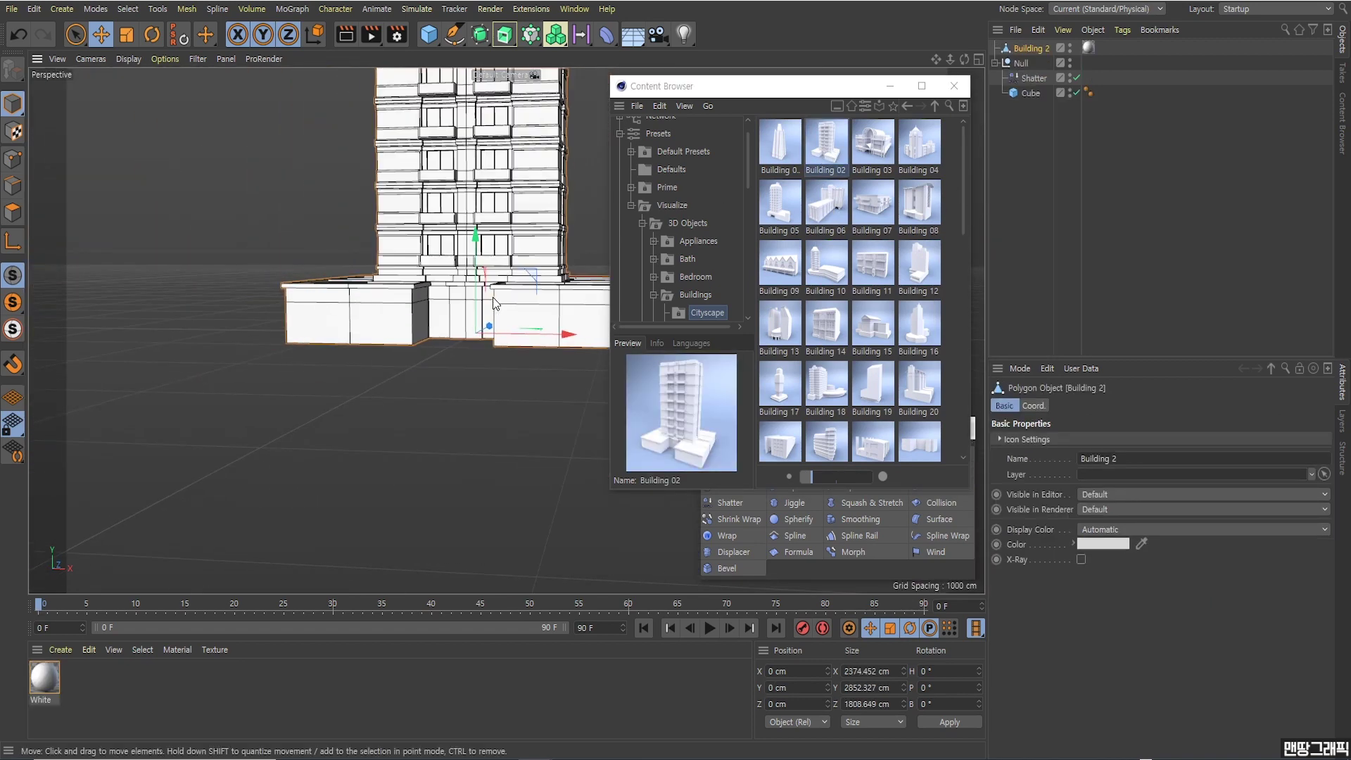
- Slide Building 2 along X to 1614.942 cm and close the Content Browser
left_click_drag(514, 331, 619, 347)
scroll(507, 355, "down", 3)
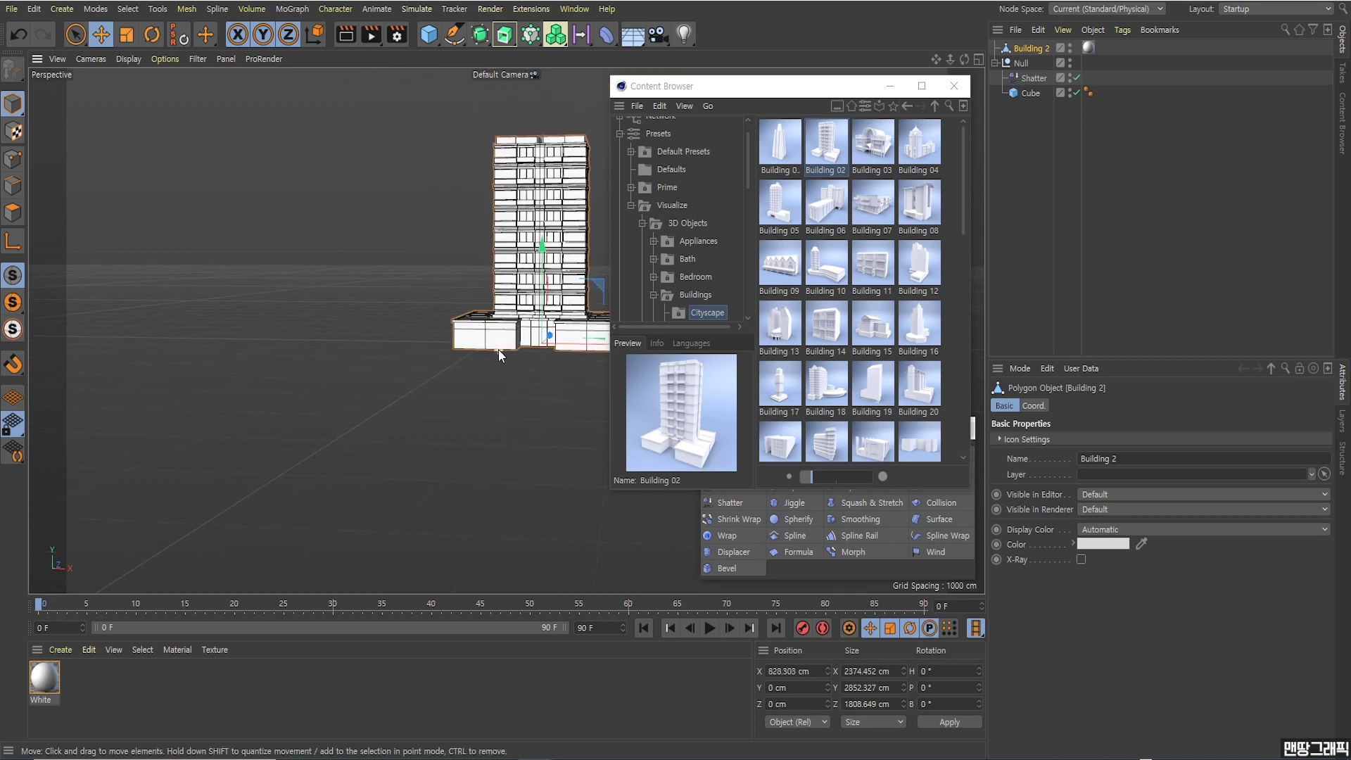
scroll(507, 355, "down", 2)
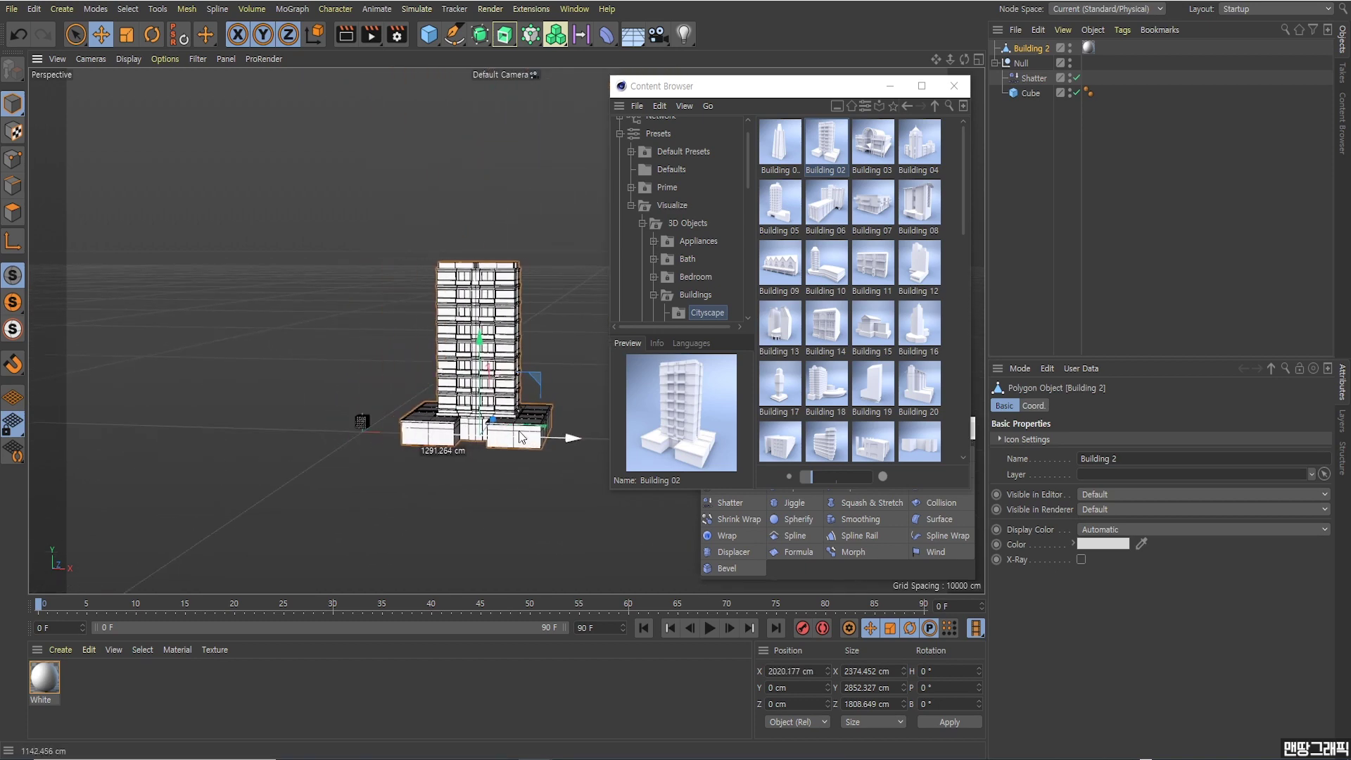
left_click_drag(443, 450, 431, 423)
scroll(431, 422, "up", 3)
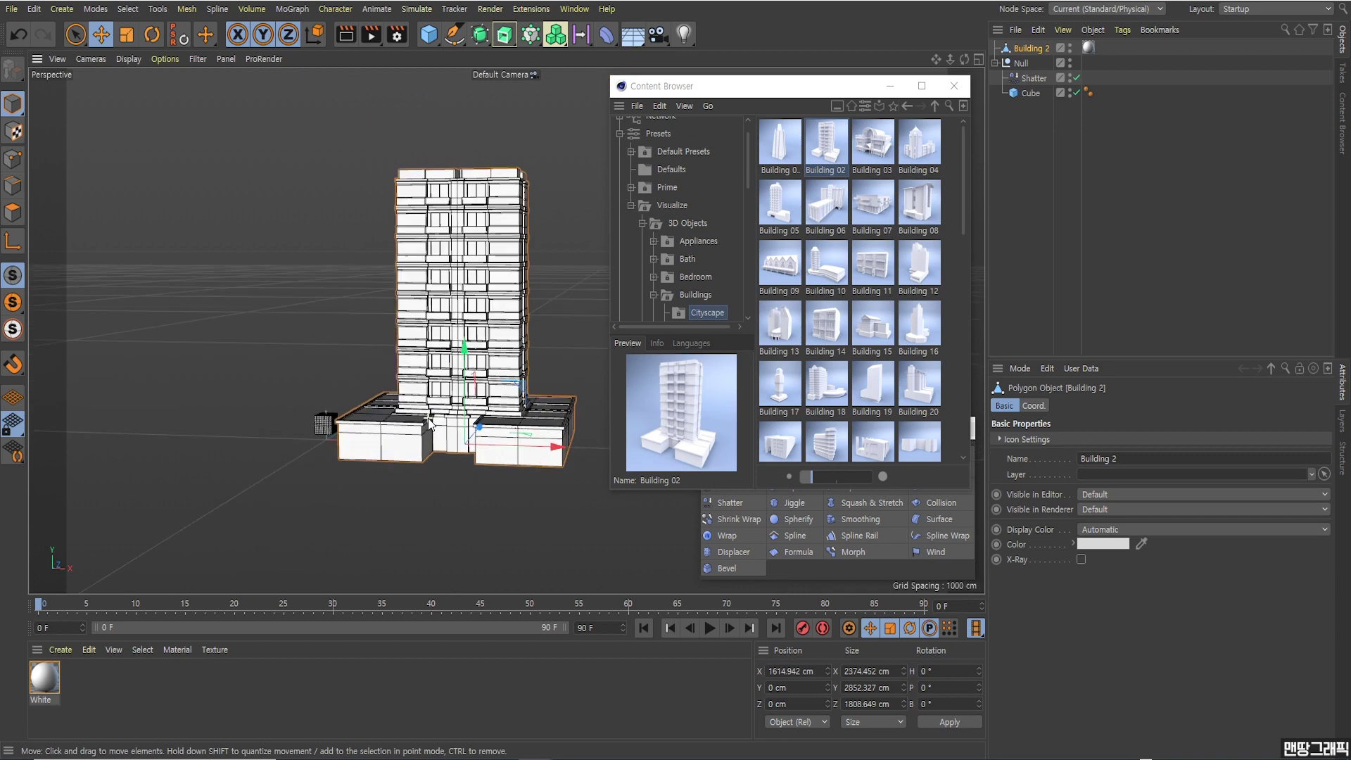
scroll(431, 423, "up", 2)
left_click_drag(449, 421, 418, 442, "alt")
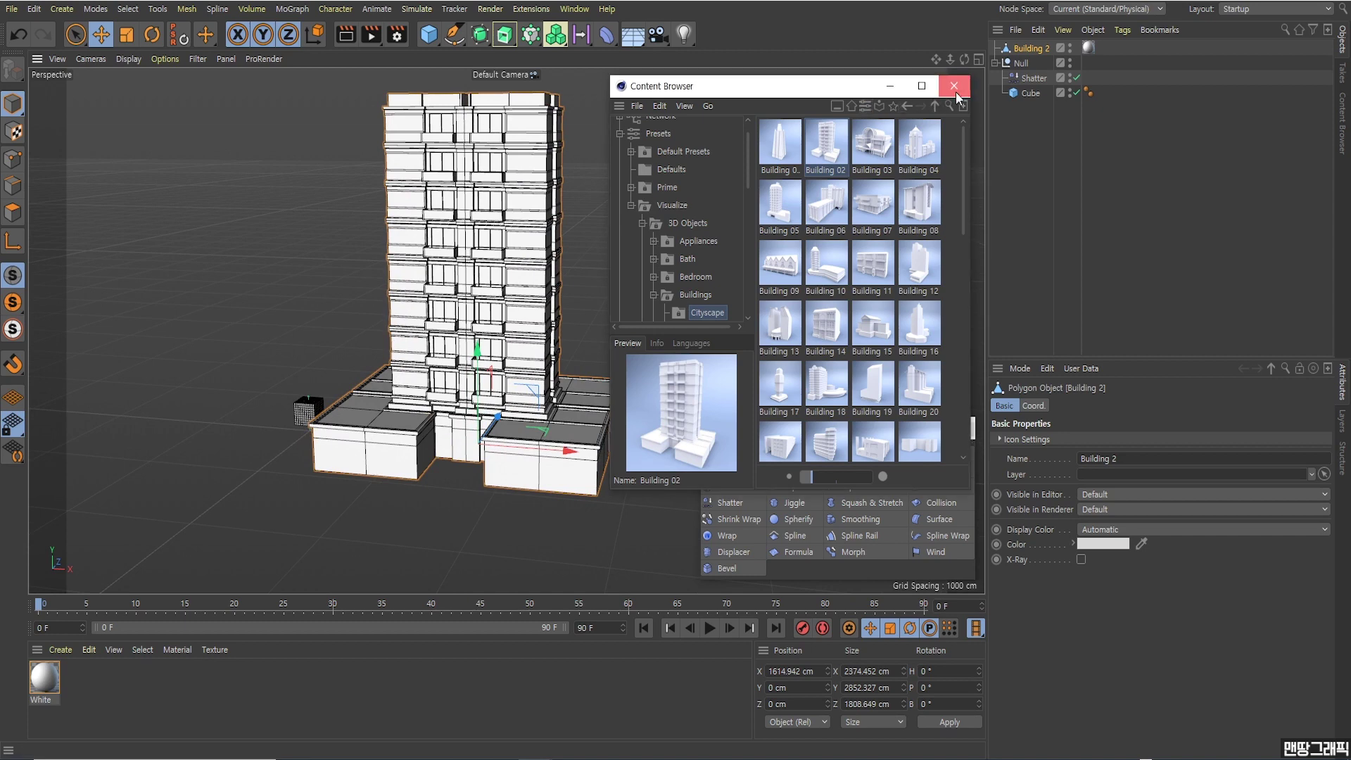
left_click(954, 85)
- Add a Shatter deformer as a child of Building 2 and test Strength at 48 %
left_click_drag(791, 439, 788, 374)
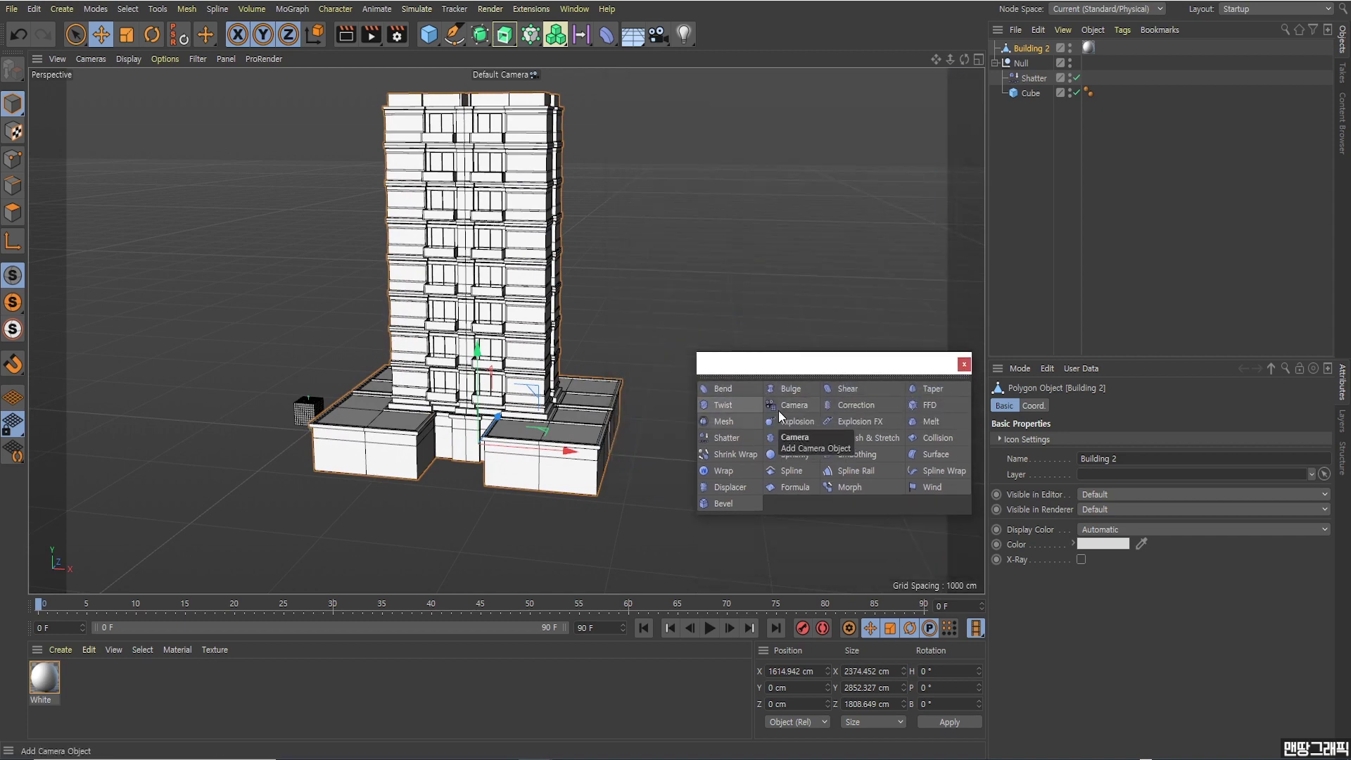
left_click(725, 441)
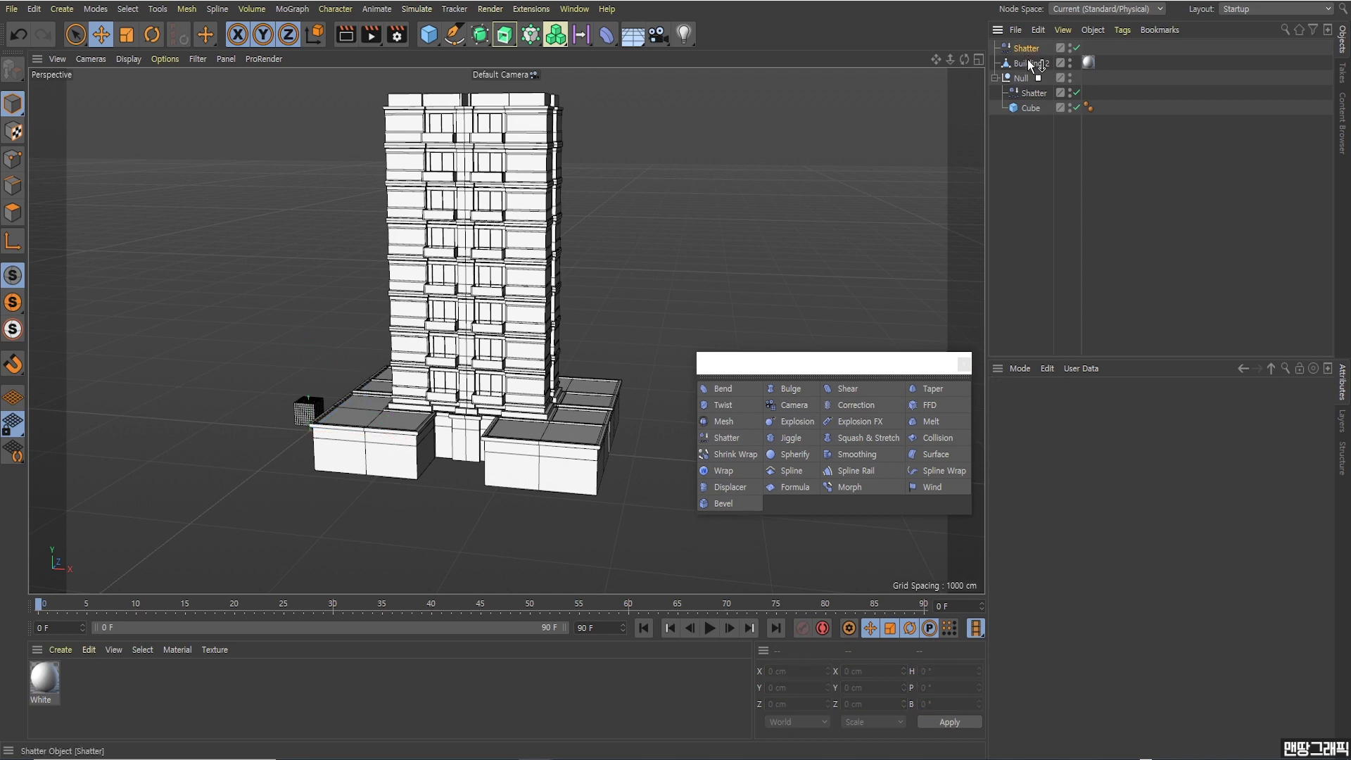
left_click_drag(1027, 59, 1027, 60)
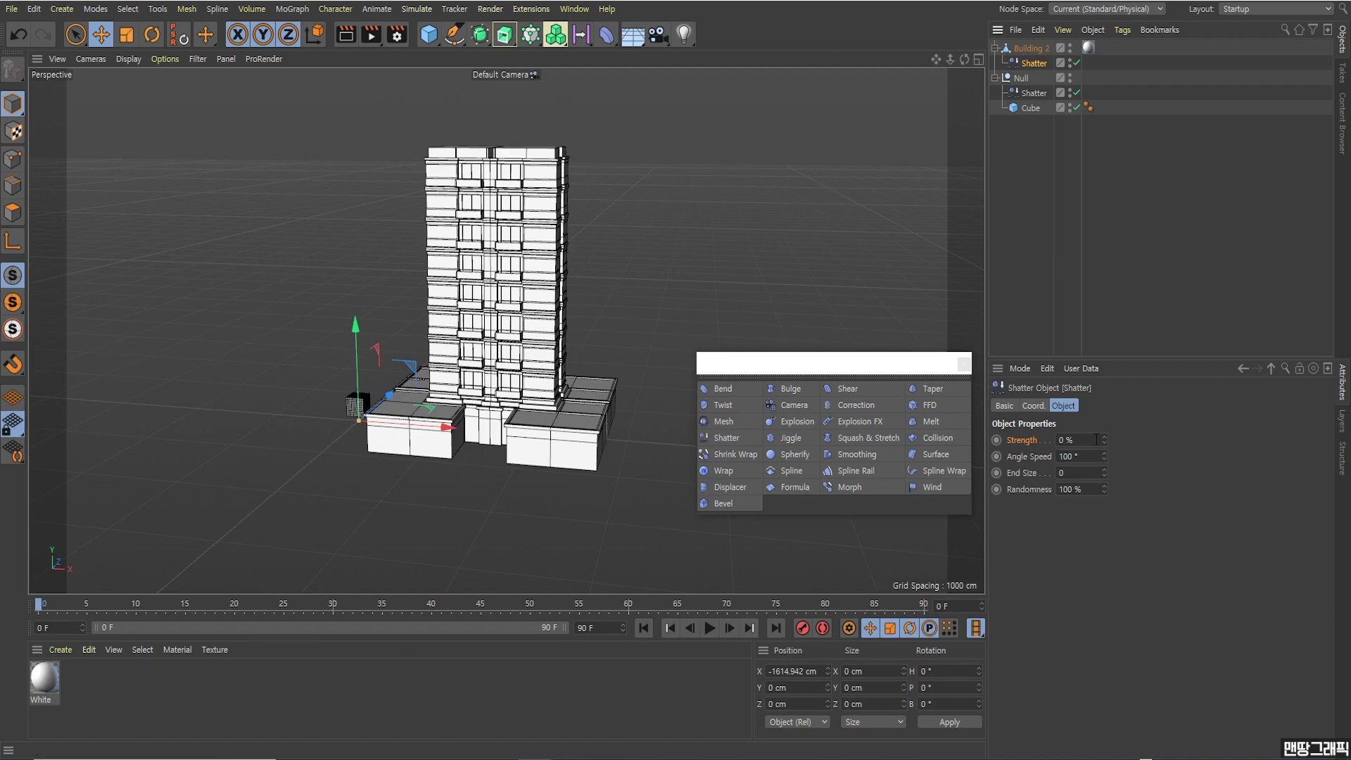
mouse_move(1103, 441)
left_mouse_down()
mouse_move(1104, 394)
mouse_move(1105, 507)
left_mouse_up()
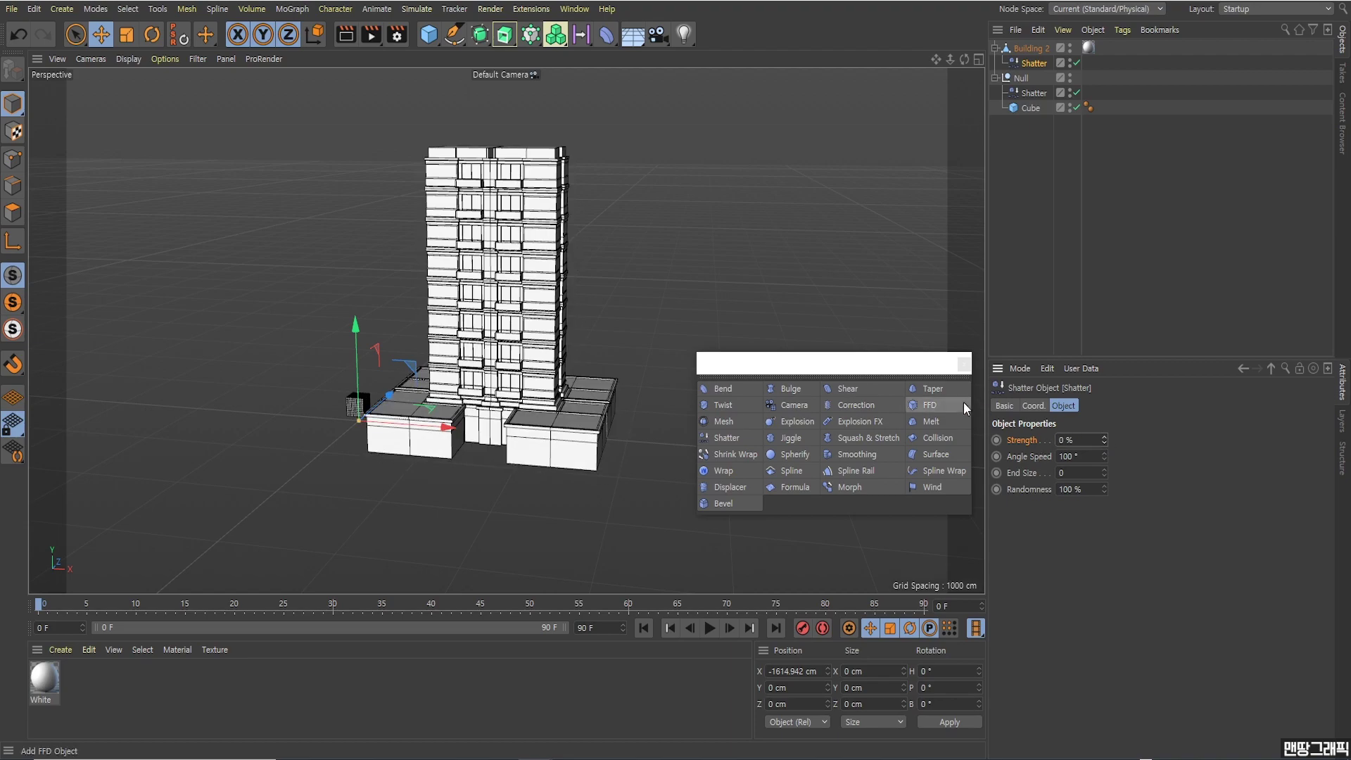
- Key Strength at 0 % on frame 0, then set it to 100 % at frame 50
left_click(997, 440, "ctrl")
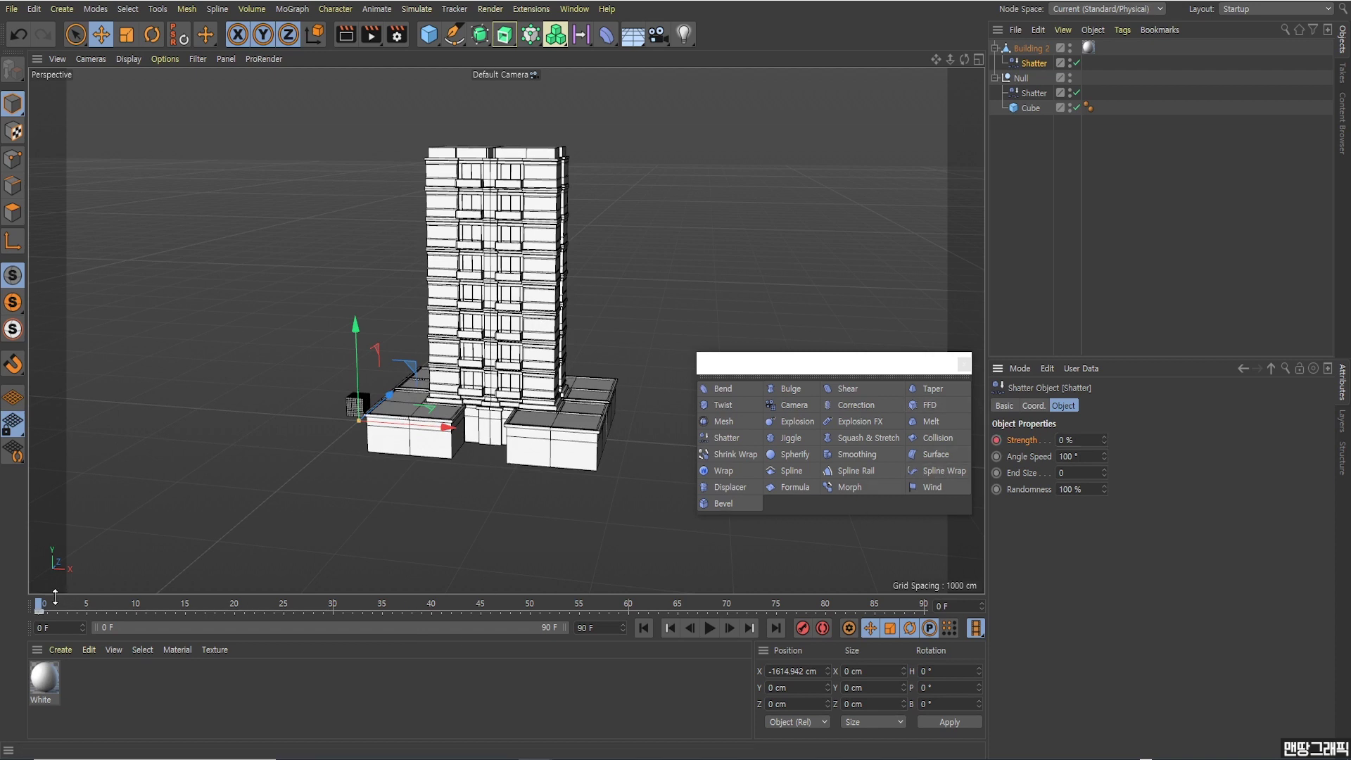
left_click_drag(60, 602, 343, 606)
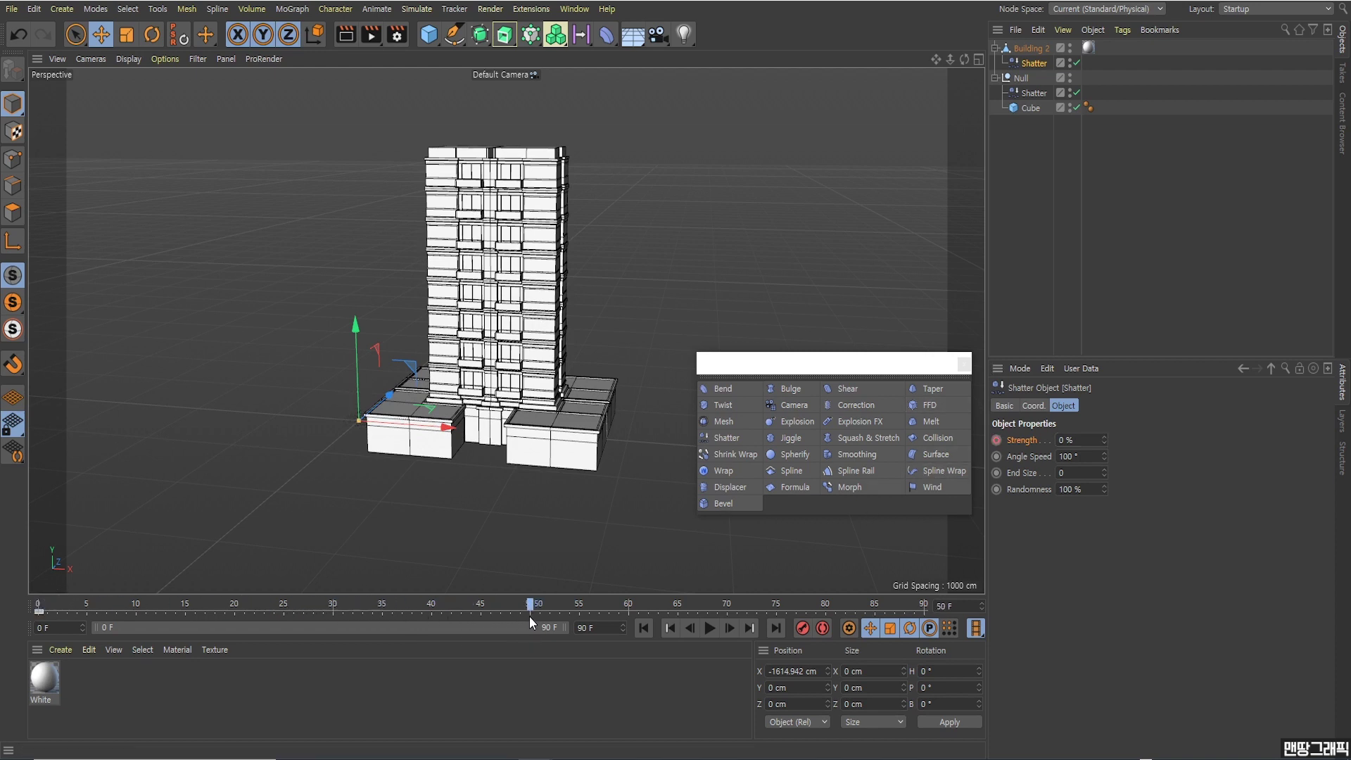
left_click(1069, 440)
type("100")
key("Return")
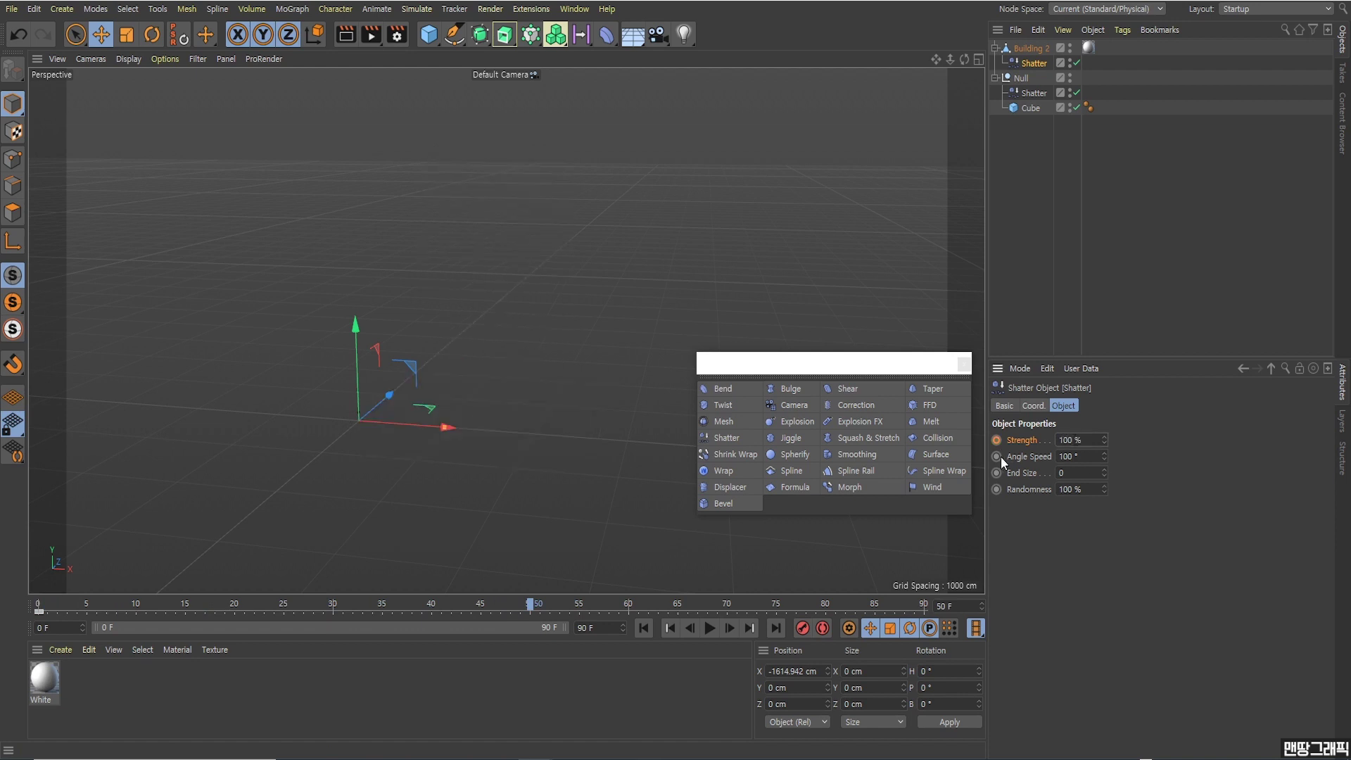
- Key Strength at 100 % on frame 50 and play back Building 2 shattering away
left_click(996, 440)
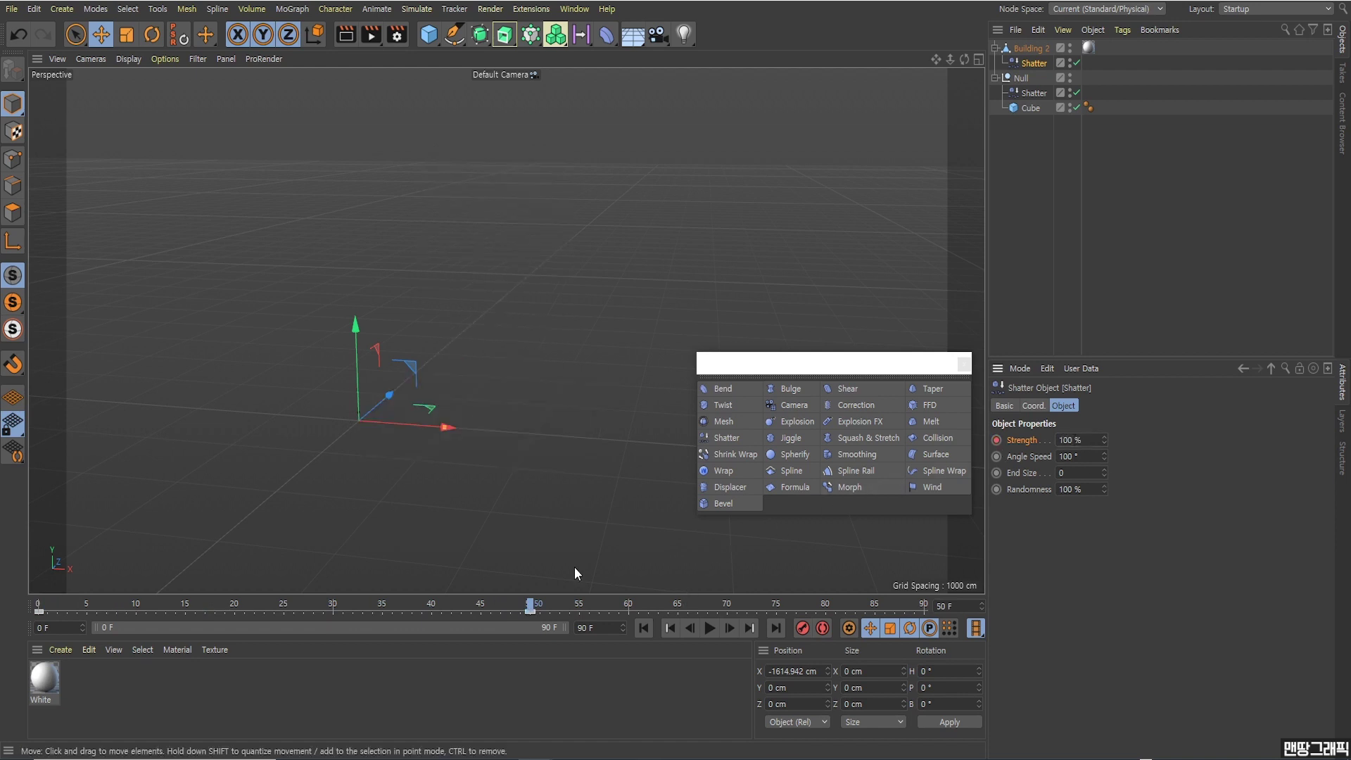
left_click(643, 627)
left_click(713, 632)
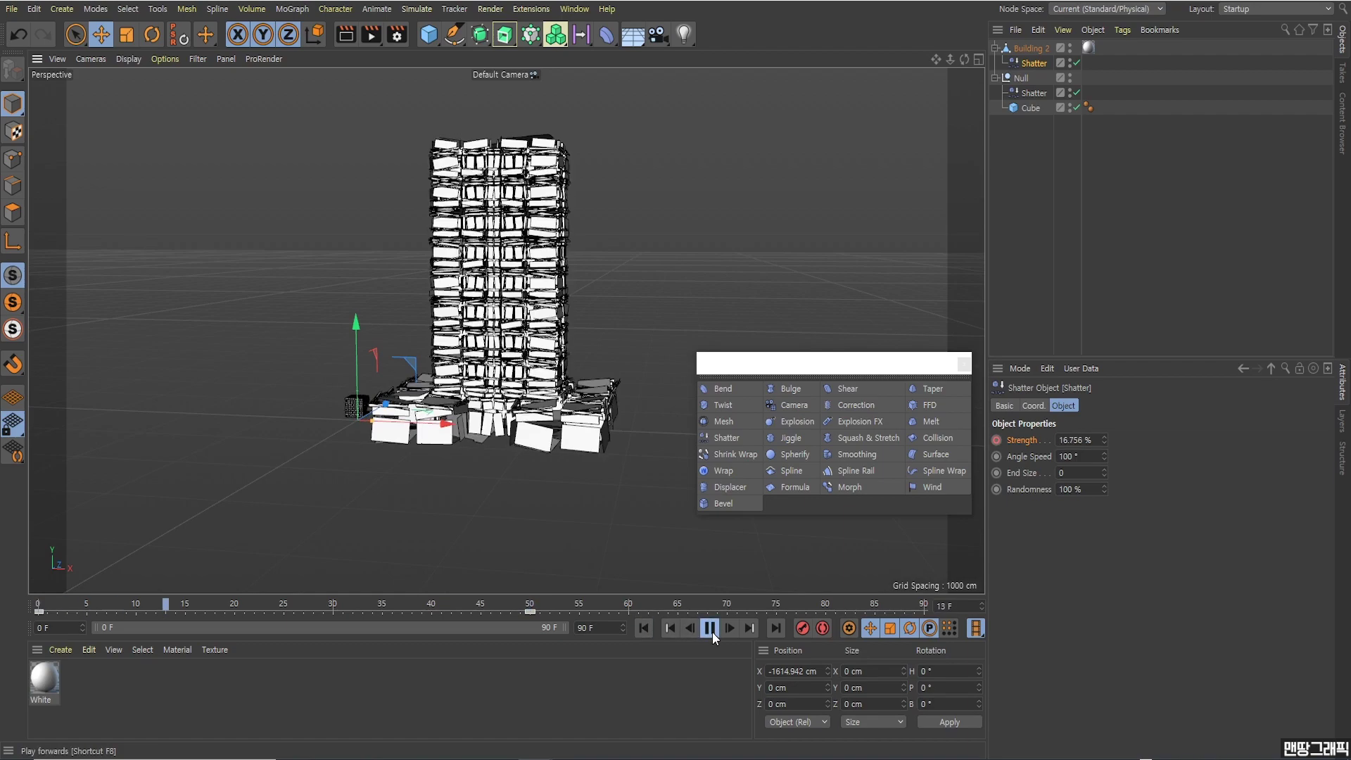
left_click(643, 627)
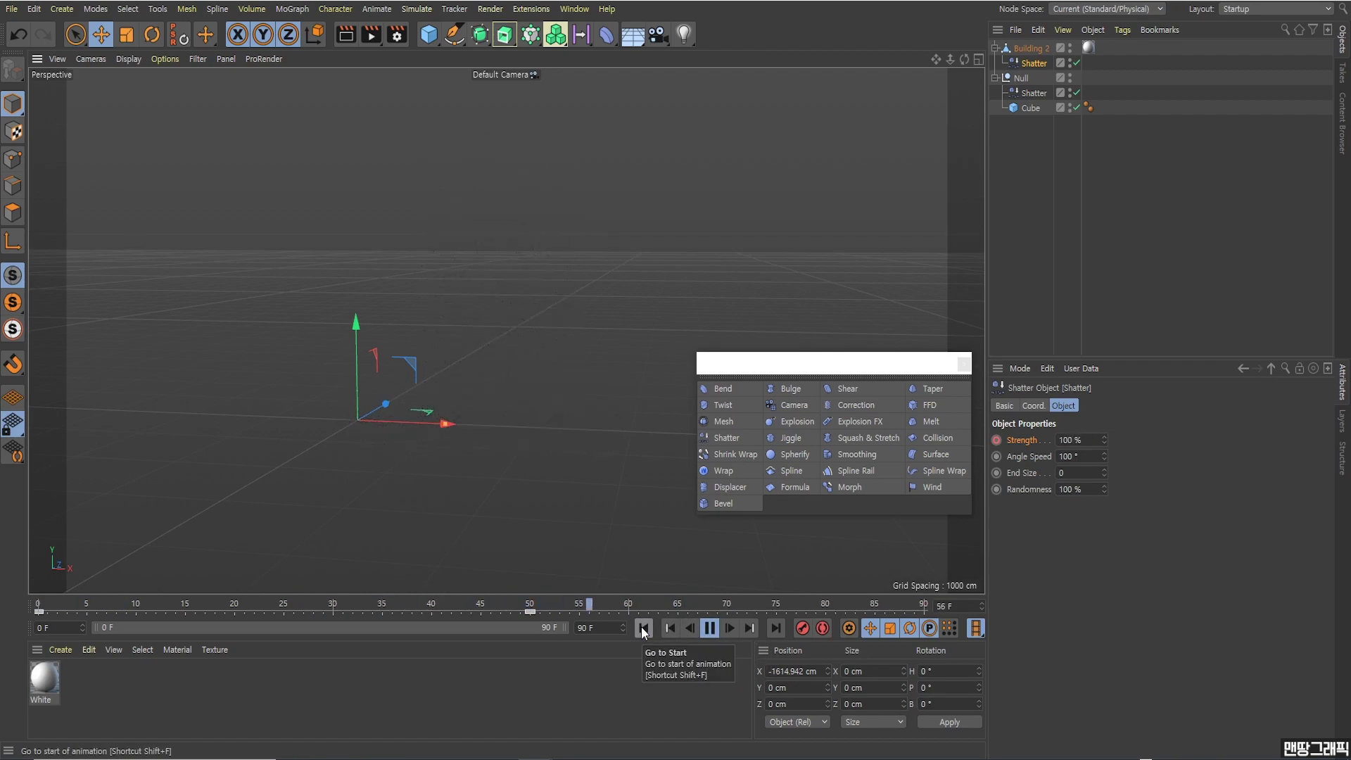
left_click(709, 629)
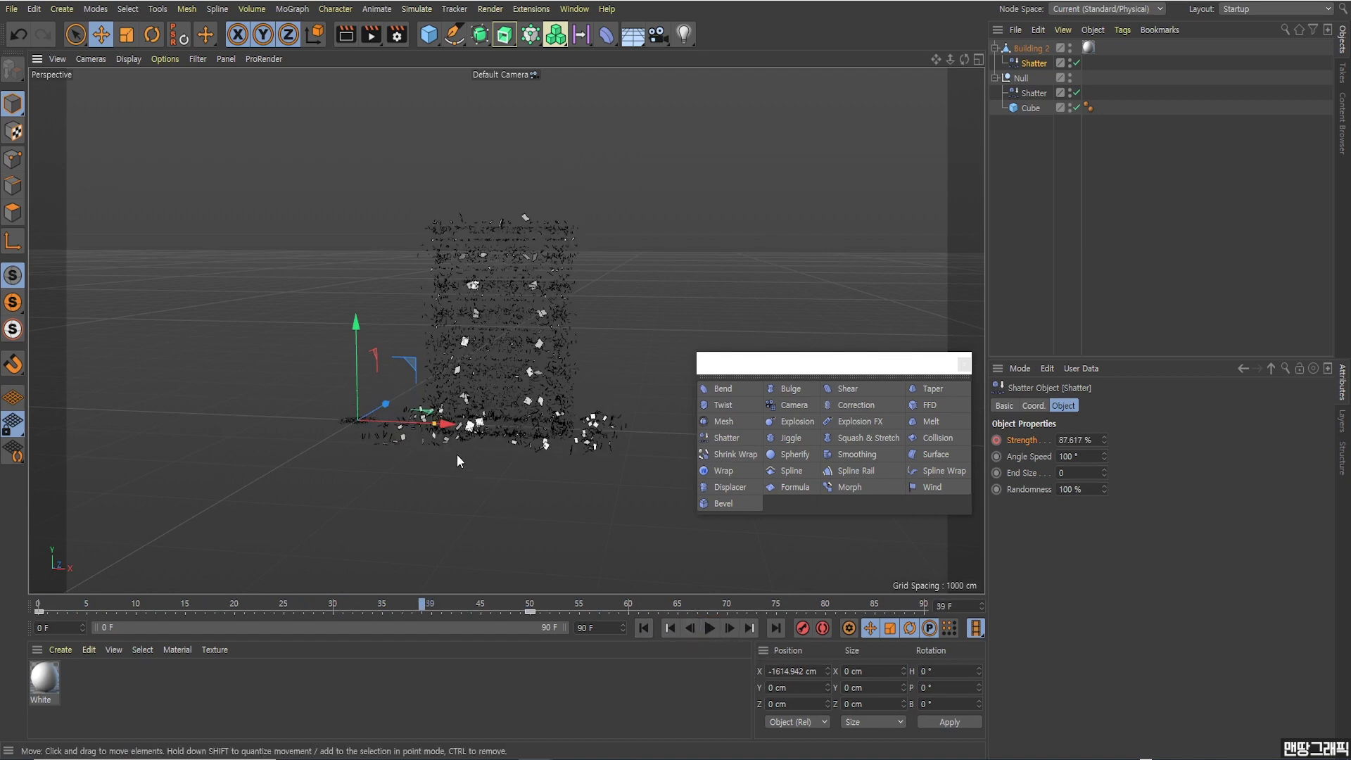
left_click(712, 635)
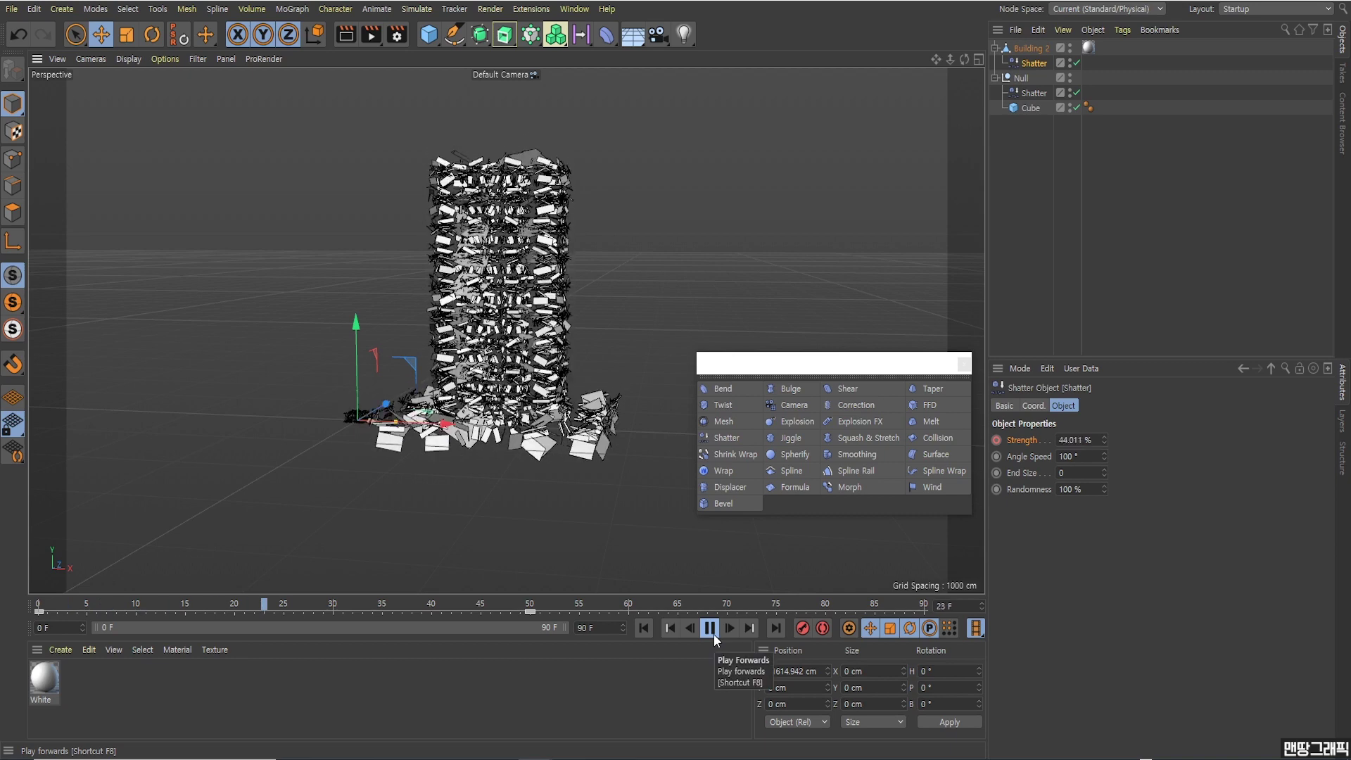
left_click(714, 634)
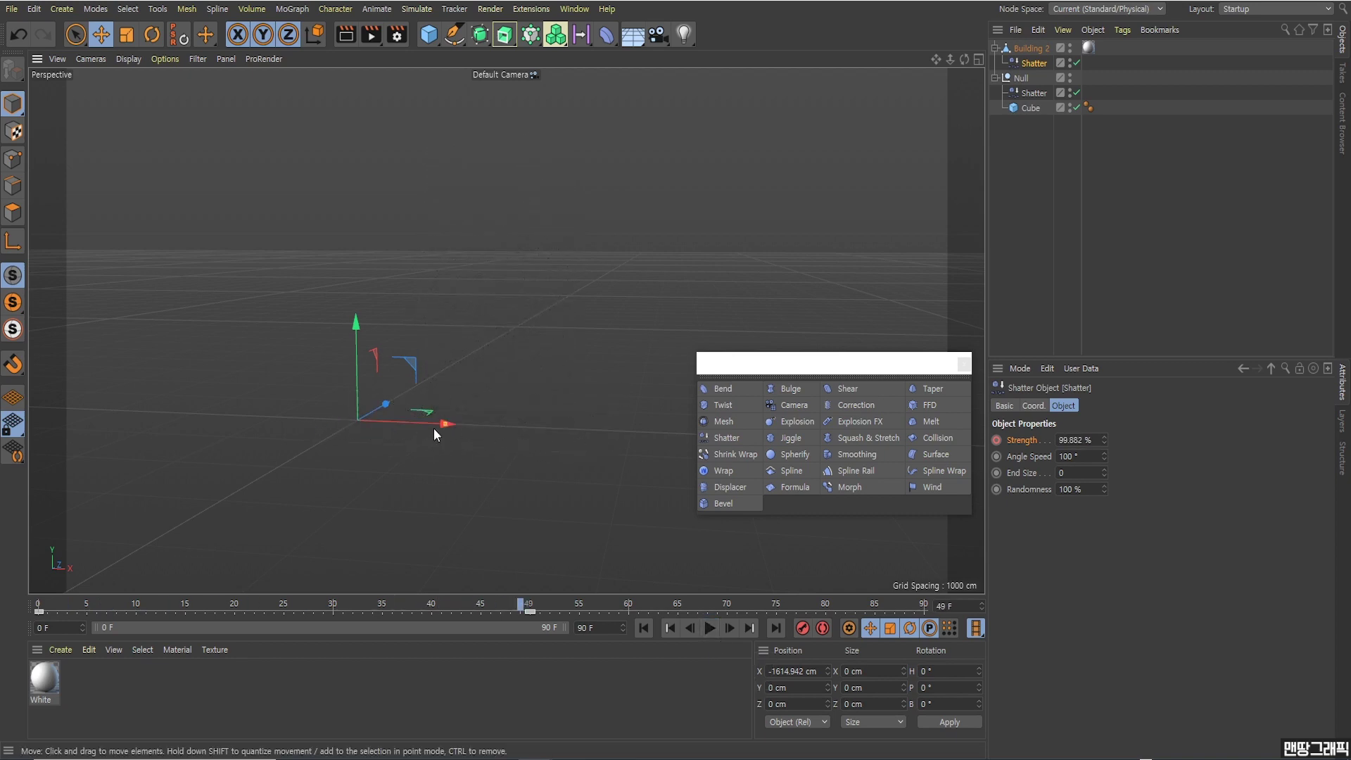
left_click(642, 628)
left_click(707, 628)
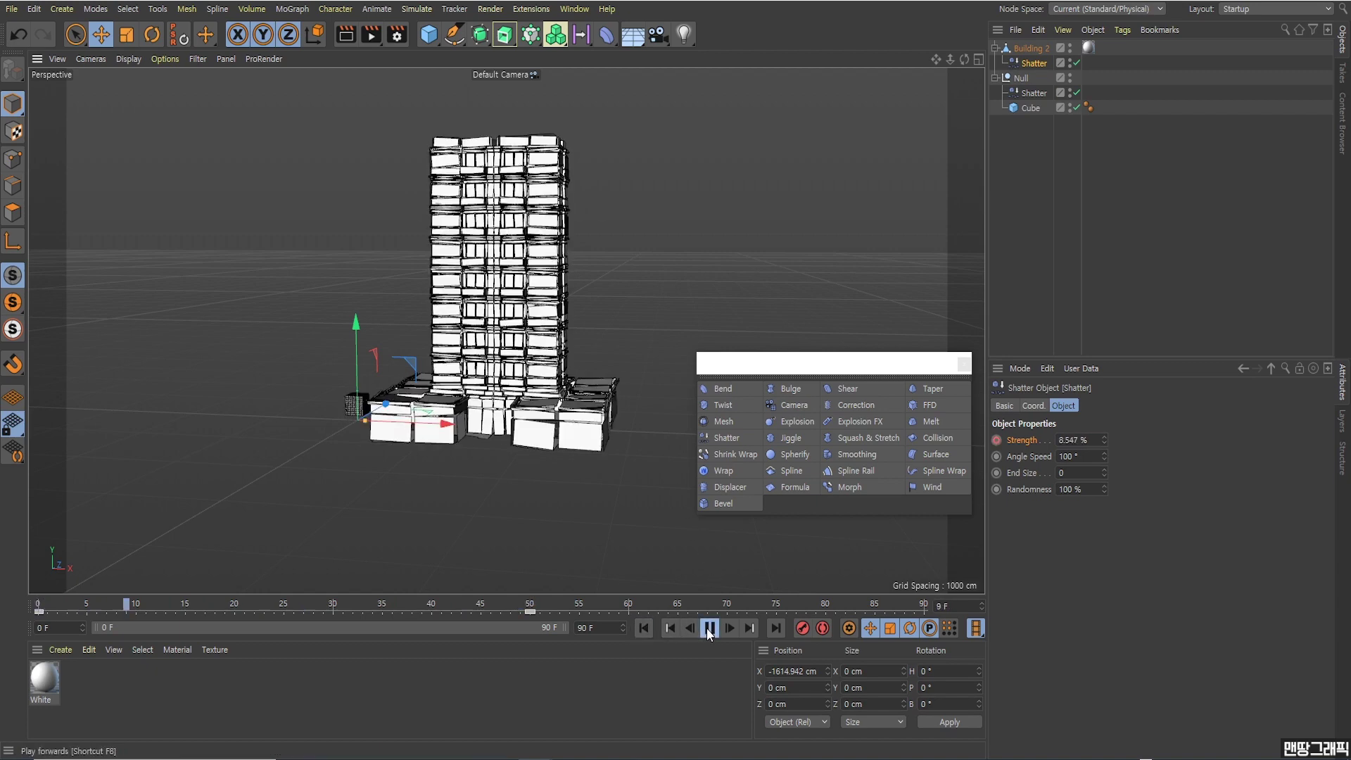
left_click(644, 630)
- Stop at frame 31 and set Shatter Angle Speed 226° and Randomness 0%, keeping End Size 0
key("F8")
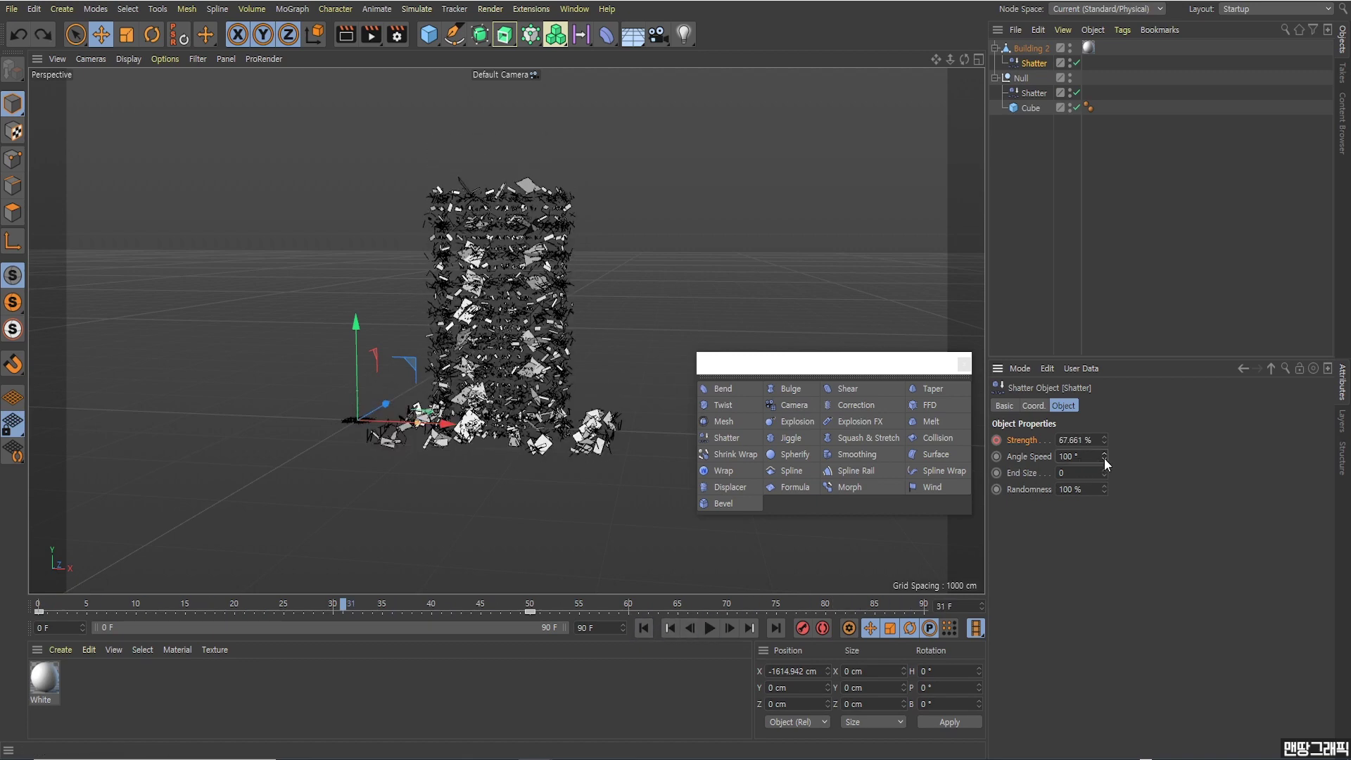
left_click_drag(1104, 458, 1104, 422)
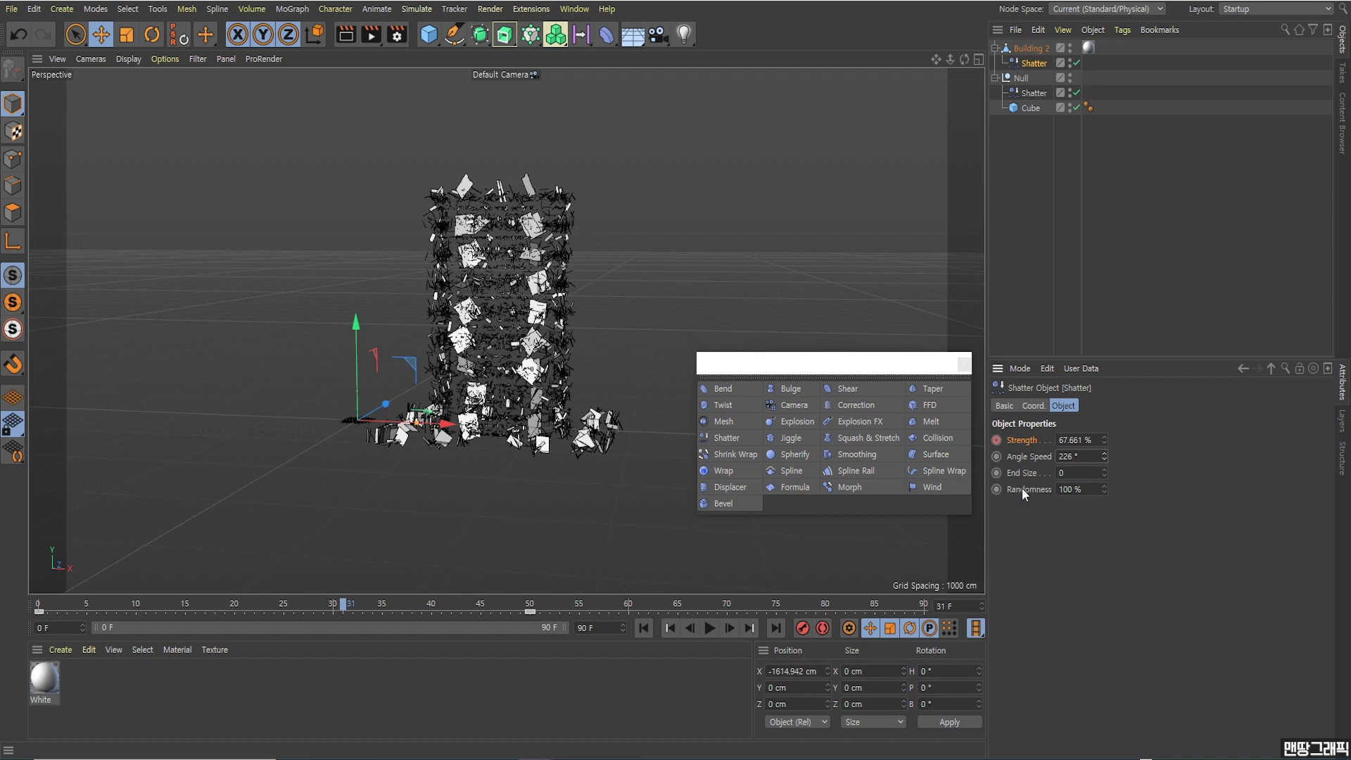
left_click_drag(1105, 472, 1105, 460)
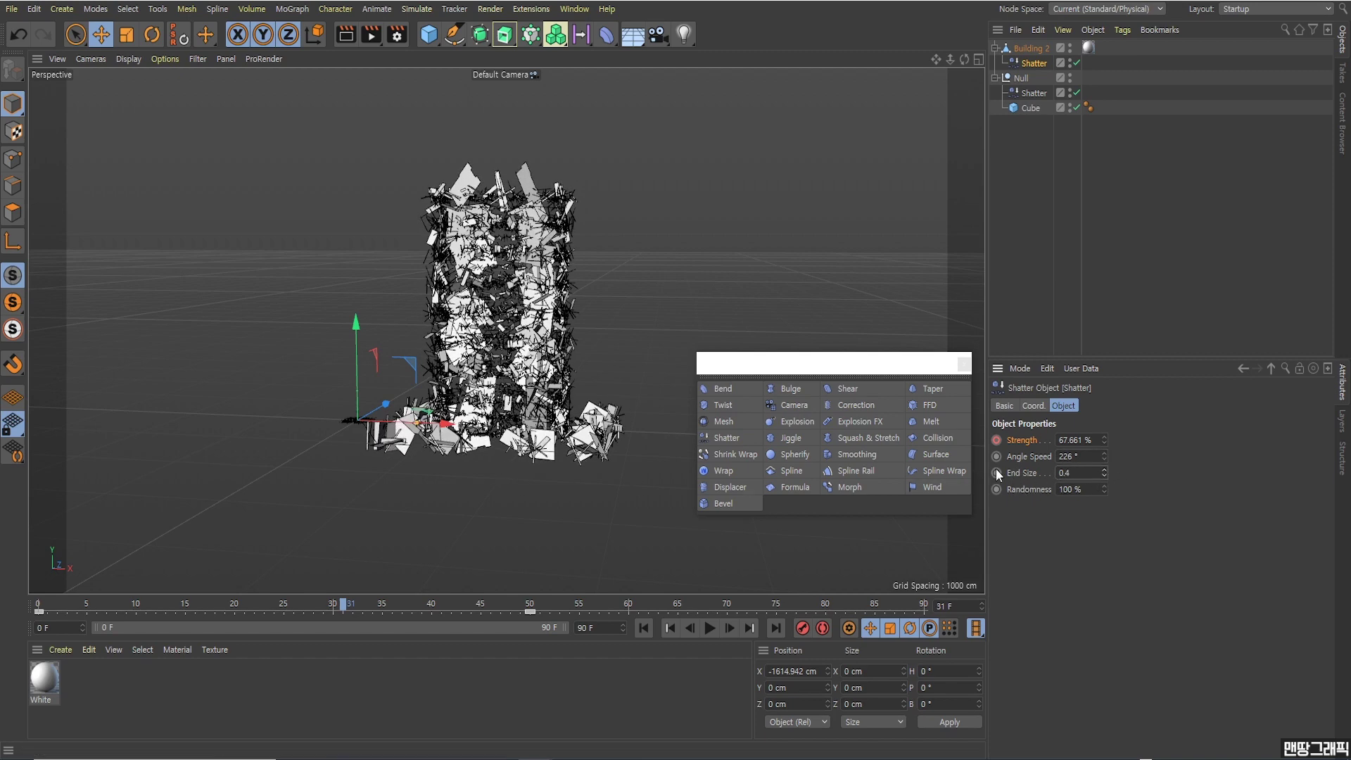
key("ctrl+z")
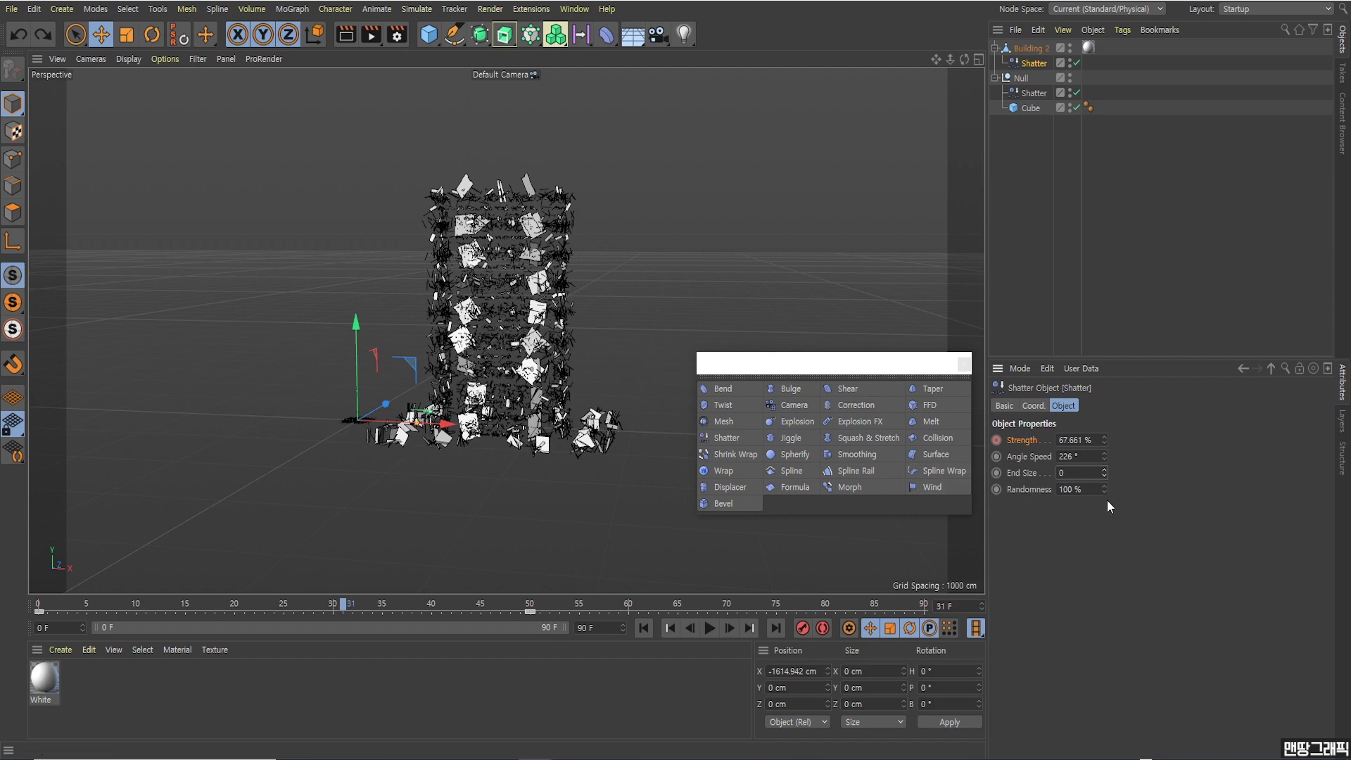
left_click_drag(1107, 491, 1106, 535)
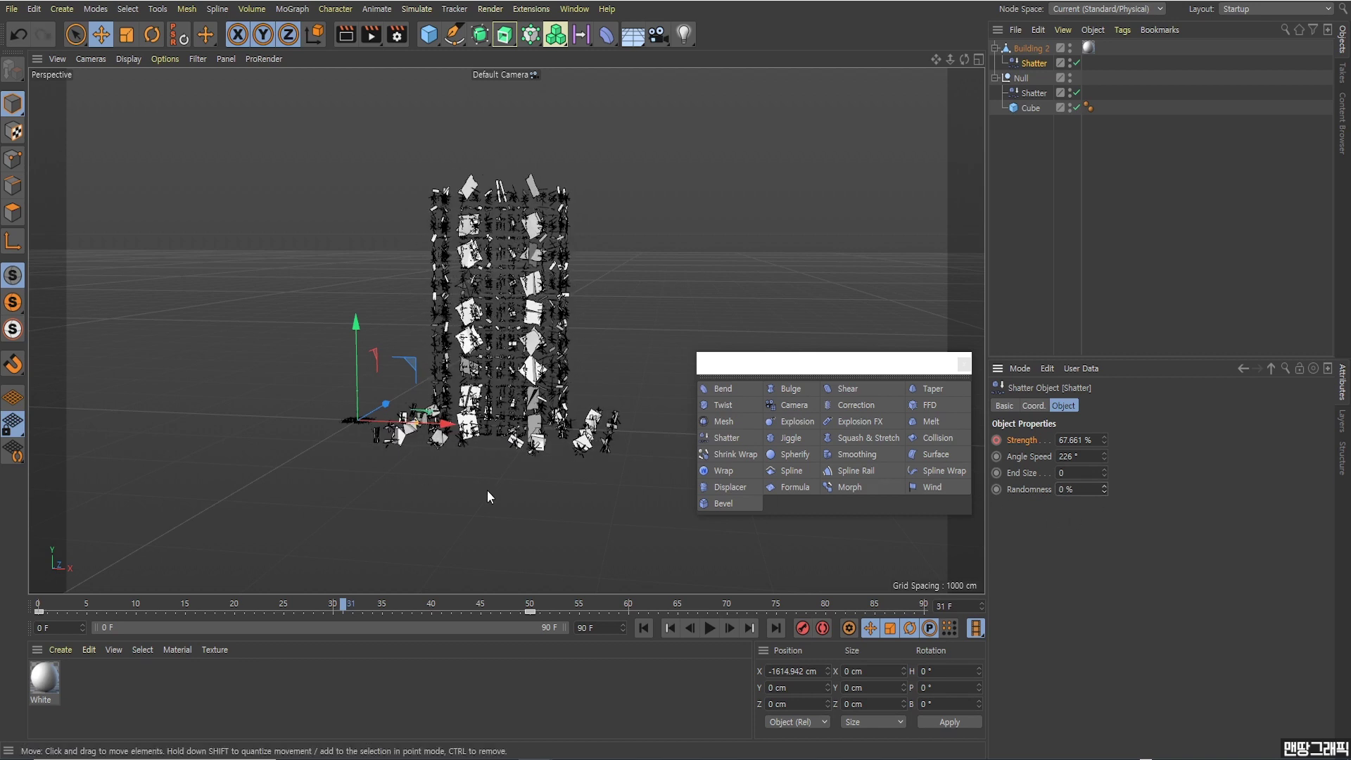
- Replay the shatter animation and pause it mid-shatter at frame 29
left_click(670, 628)
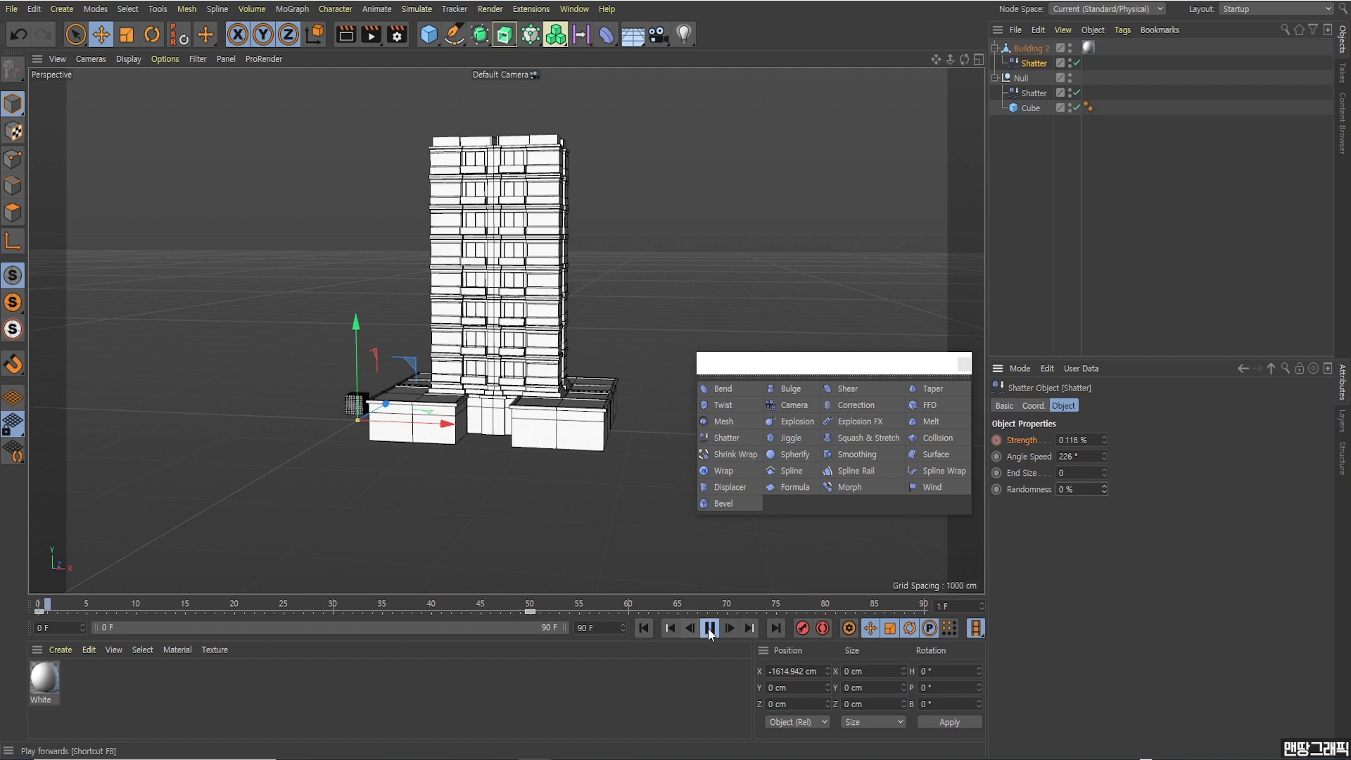
left_click(709, 628)
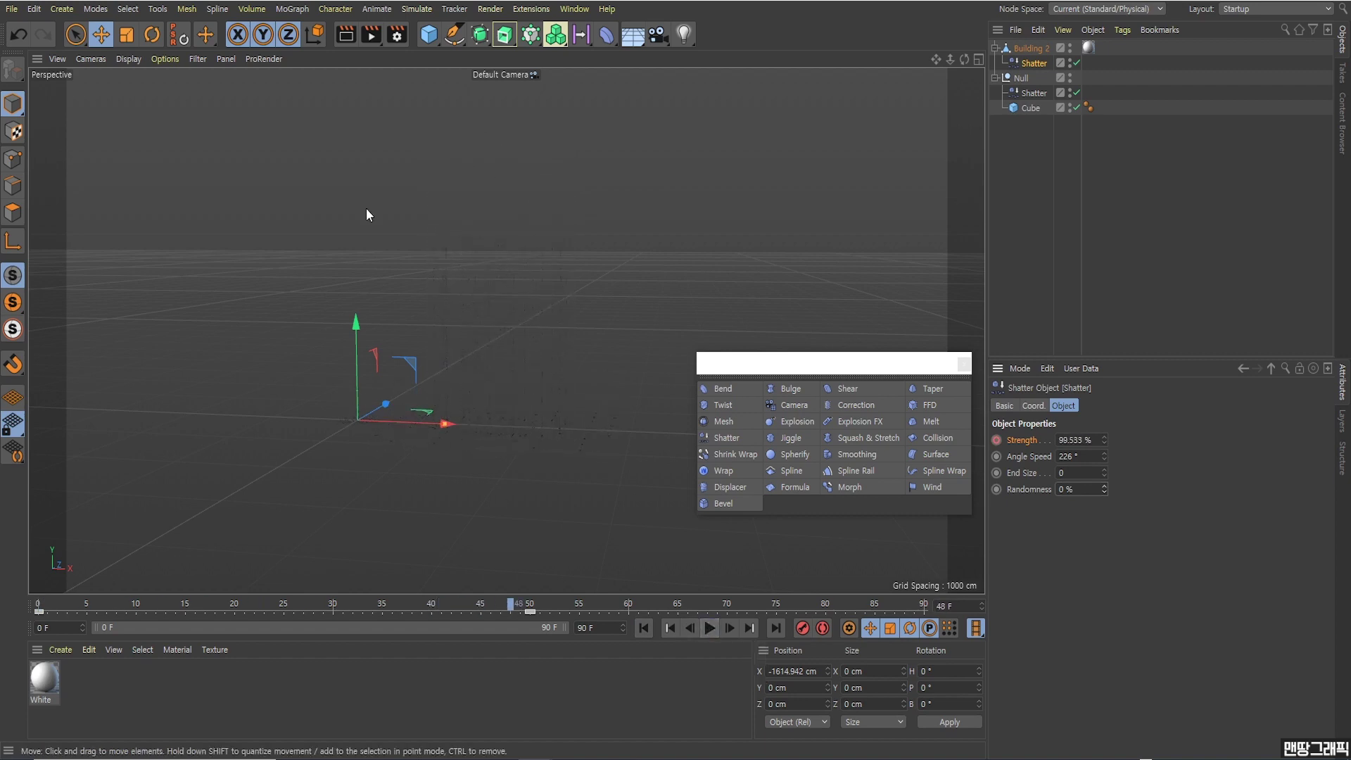
left_click(670, 627)
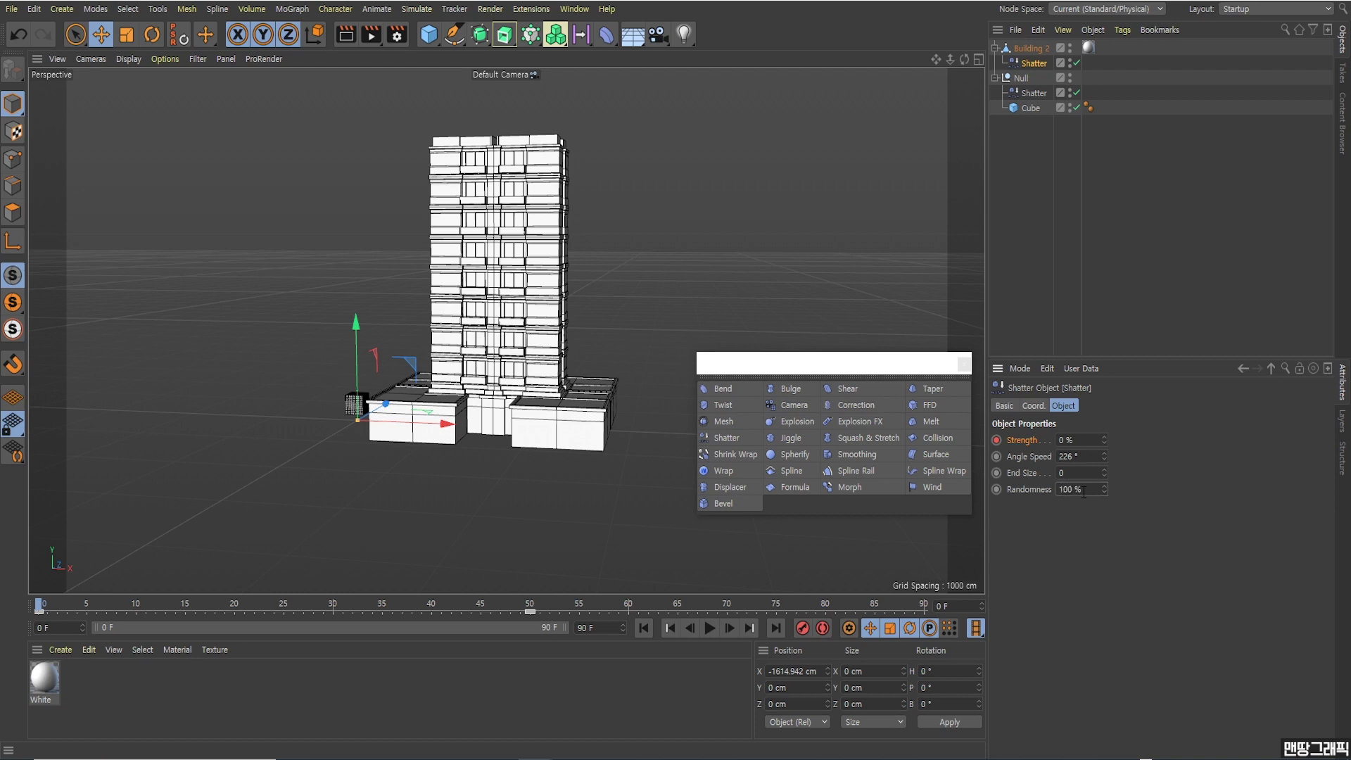
left_click(724, 632)
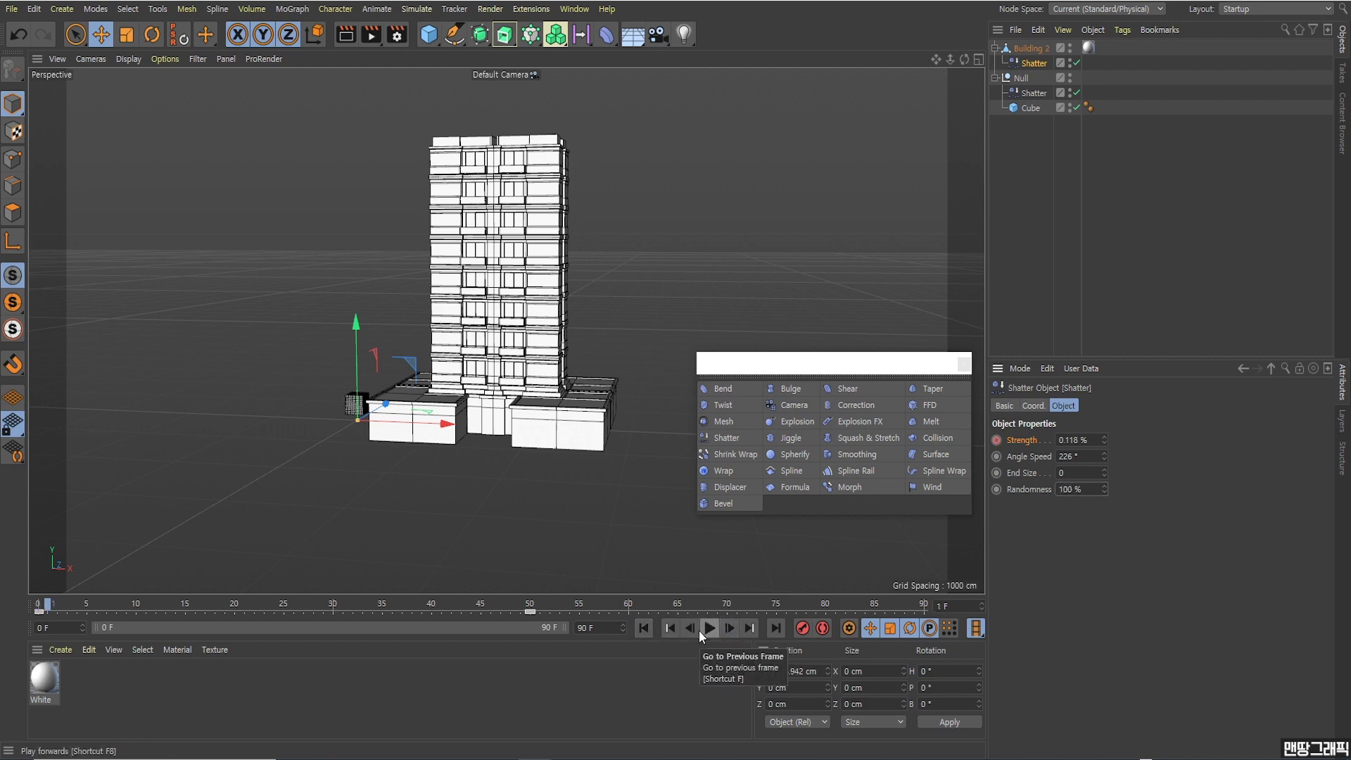
left_click(709, 627)
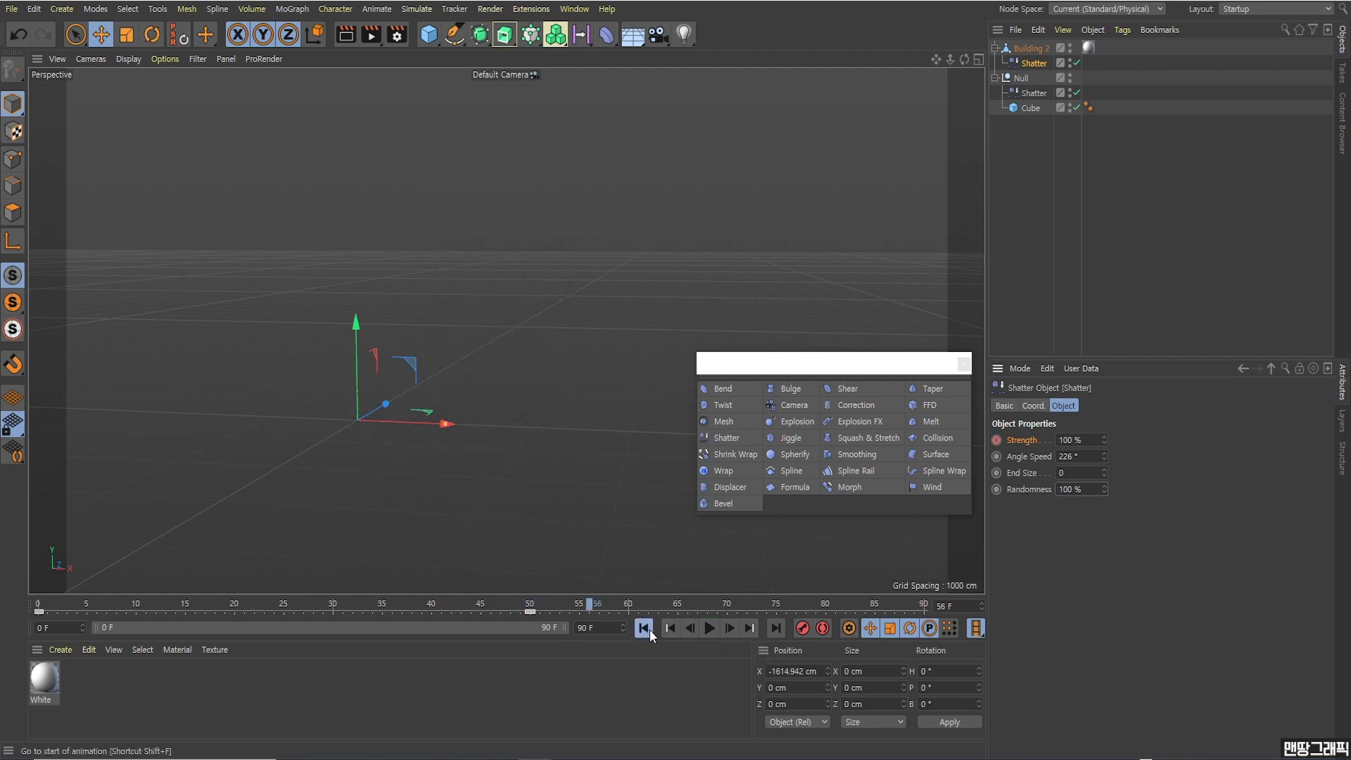
left_click(649, 631)
left_click(711, 627)
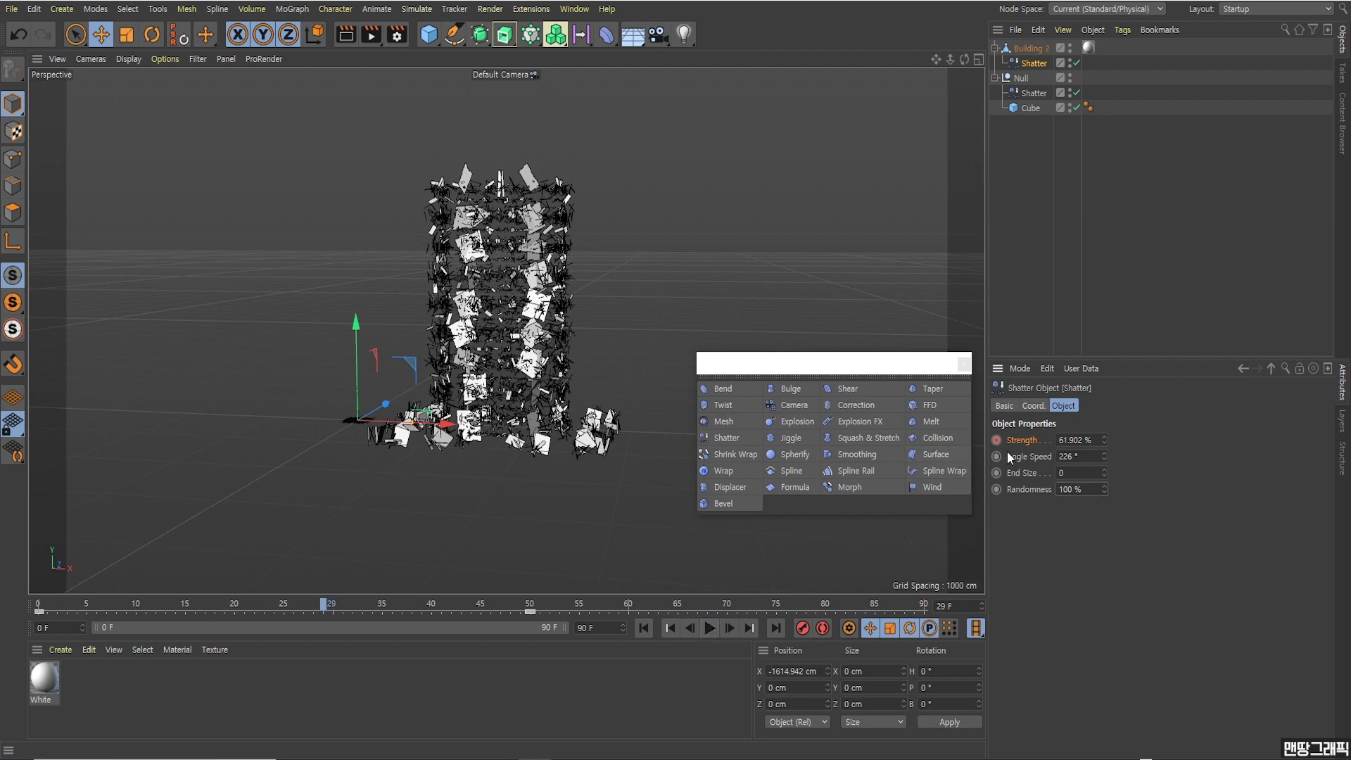
- Try an Angle Speed of 100°, replay the shatter, and rewind to frame 0
left_click(1077, 456)
type("100")
key("Return")
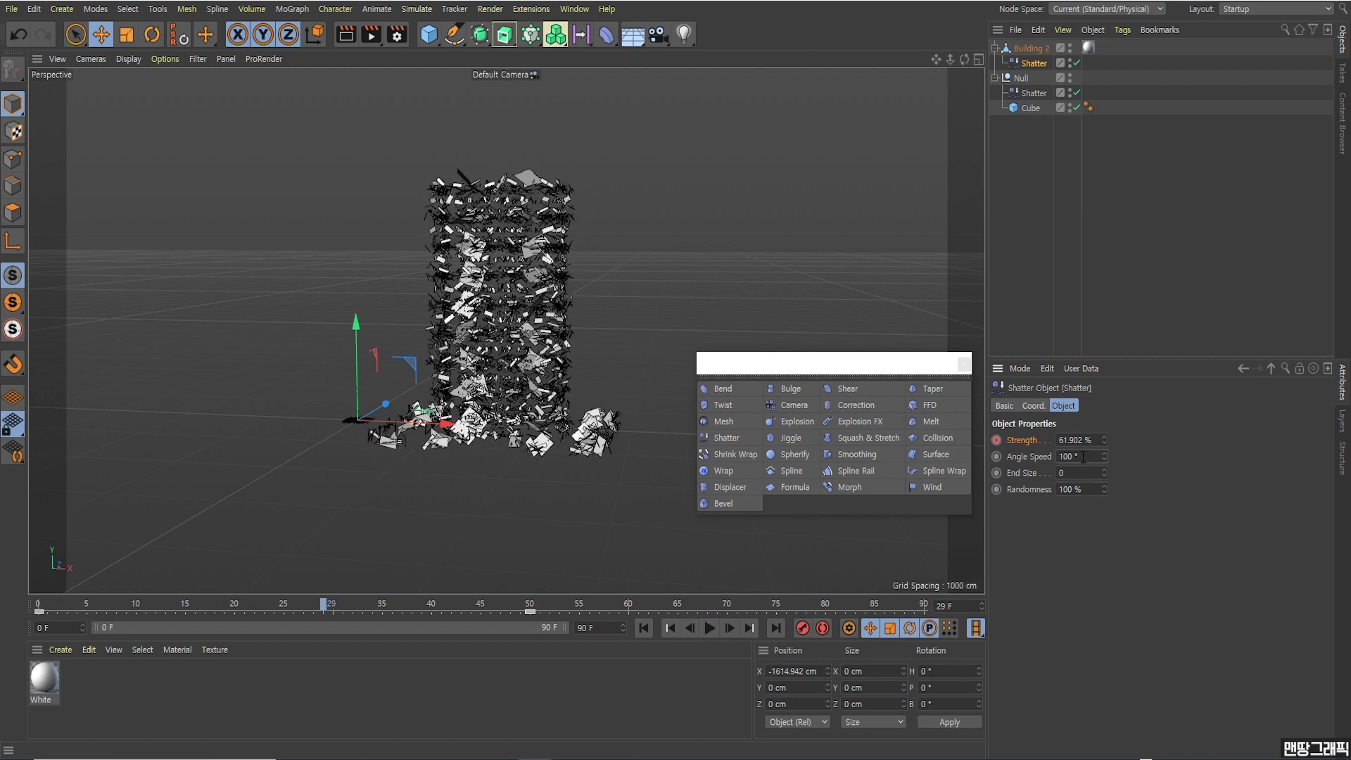
left_click(637, 627)
left_click(710, 633)
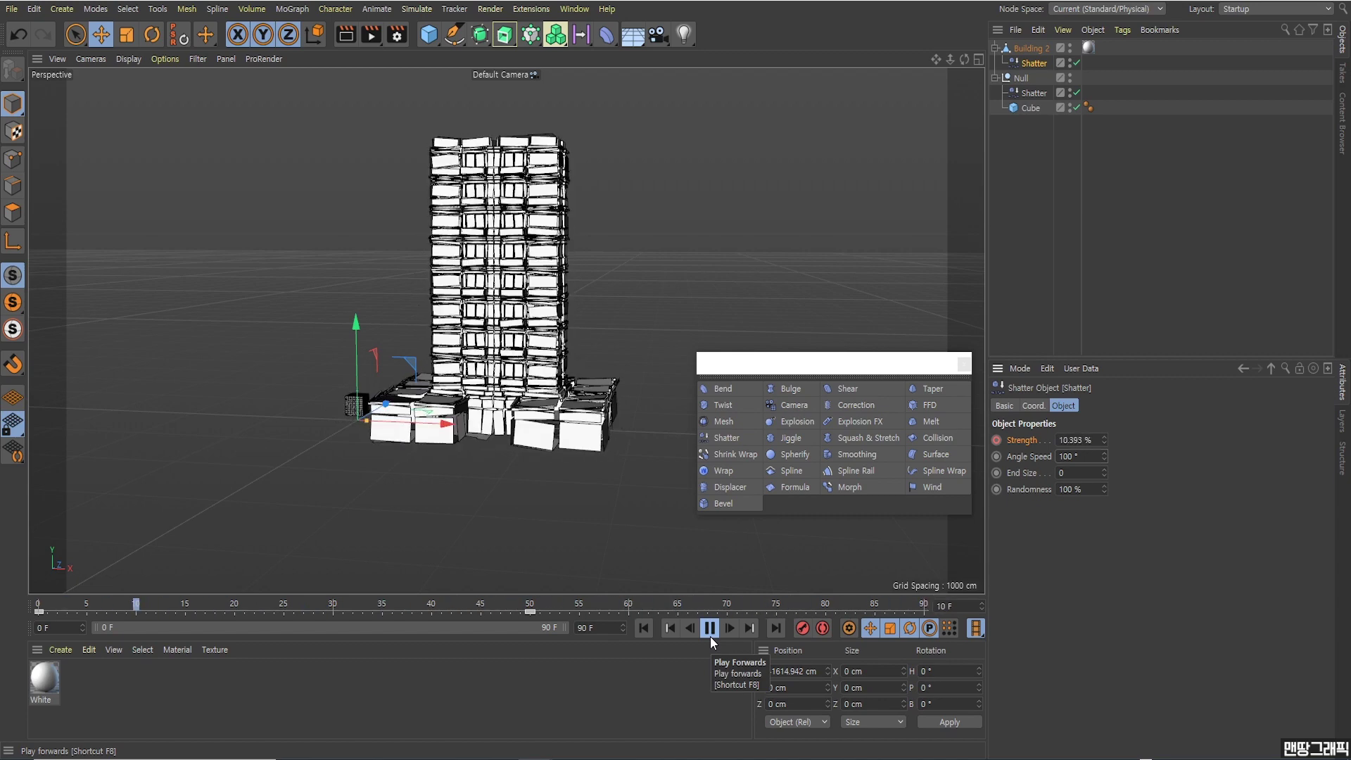
left_click(712, 632)
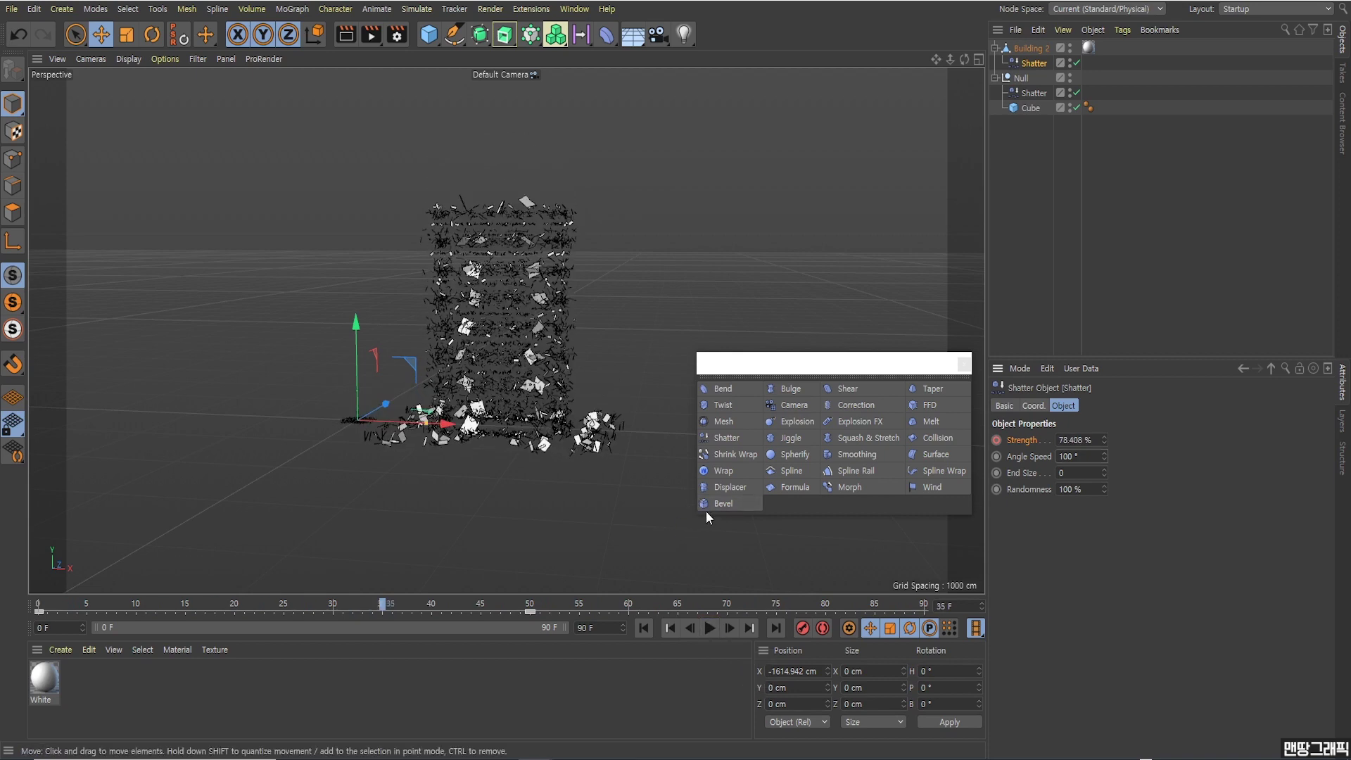
left_click(648, 627)
- Move Building 2 left beside the cube and shift the deformer palette aside
scroll(526, 489, "down", 2)
left_click_drag(526, 489, 526, 477, "alt")
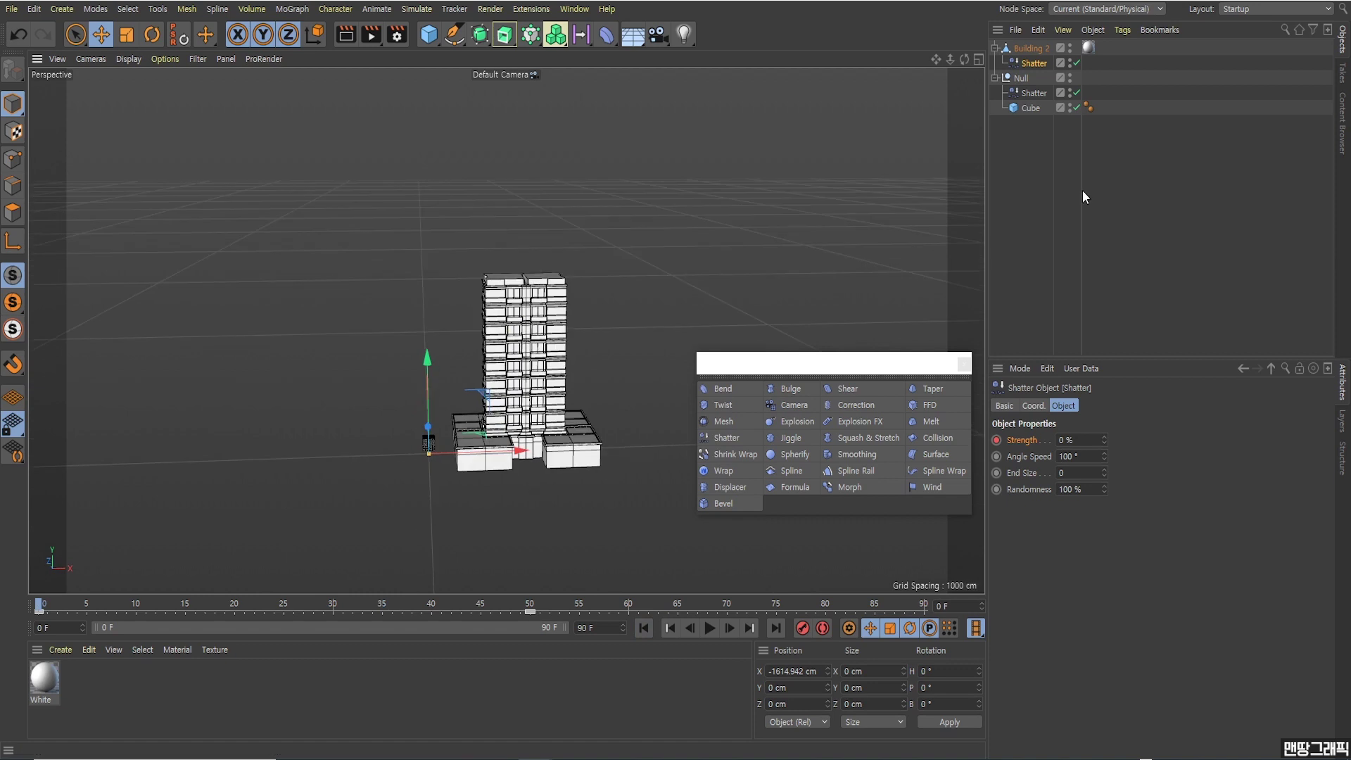
left_click(1028, 48)
mouse_move(602, 446)
left_mouse_down()
mouse_move(381, 458)
mouse_move(302, 448)
left_mouse_up()
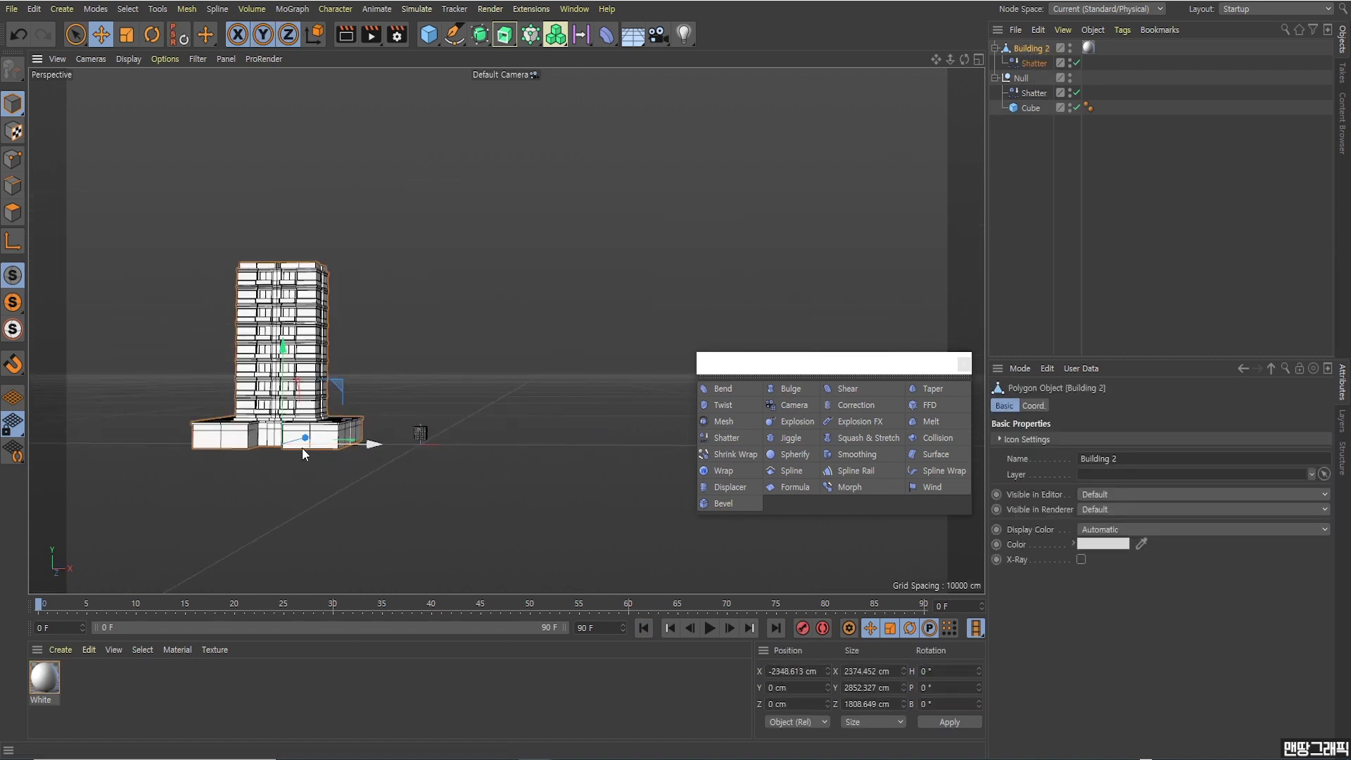
scroll(301, 448, "up", 2)
scroll(302, 447, "up", 2)
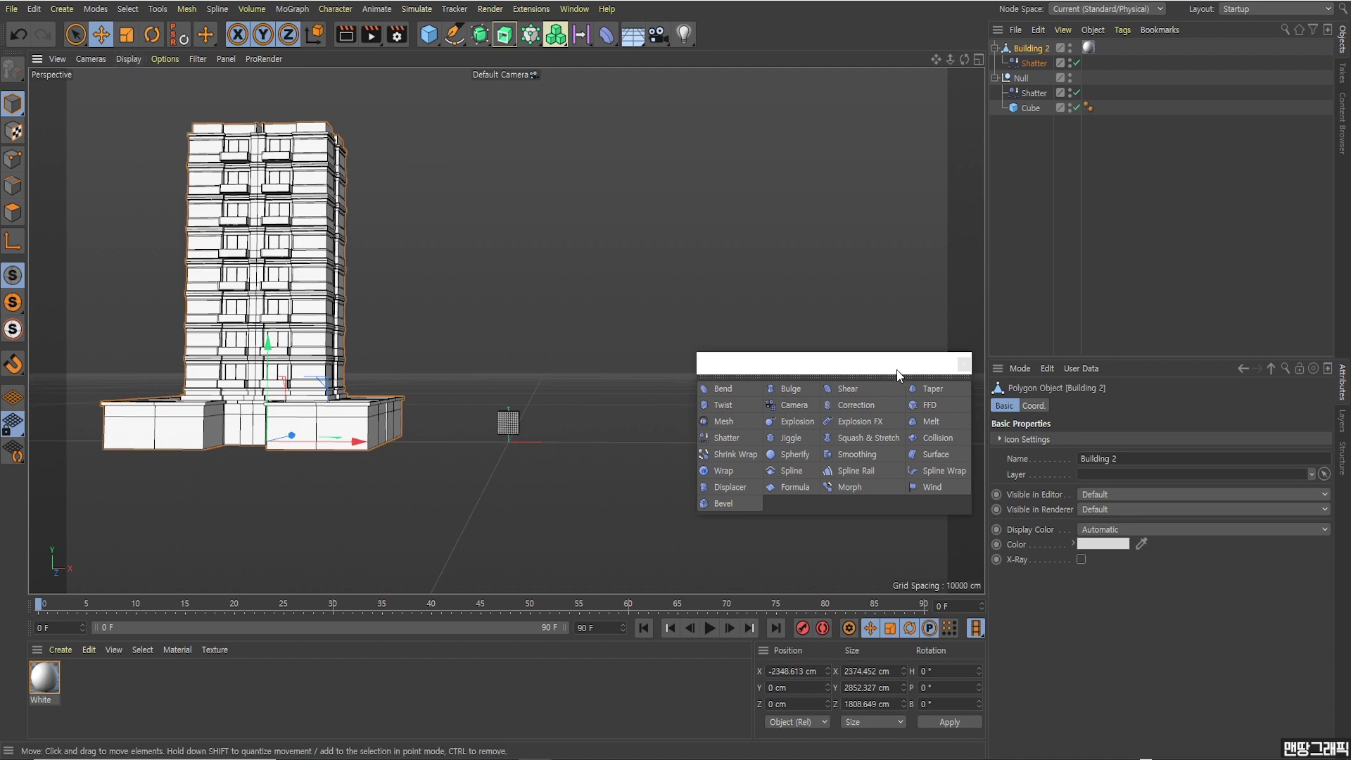
left_click_drag(894, 373, 887, 420)
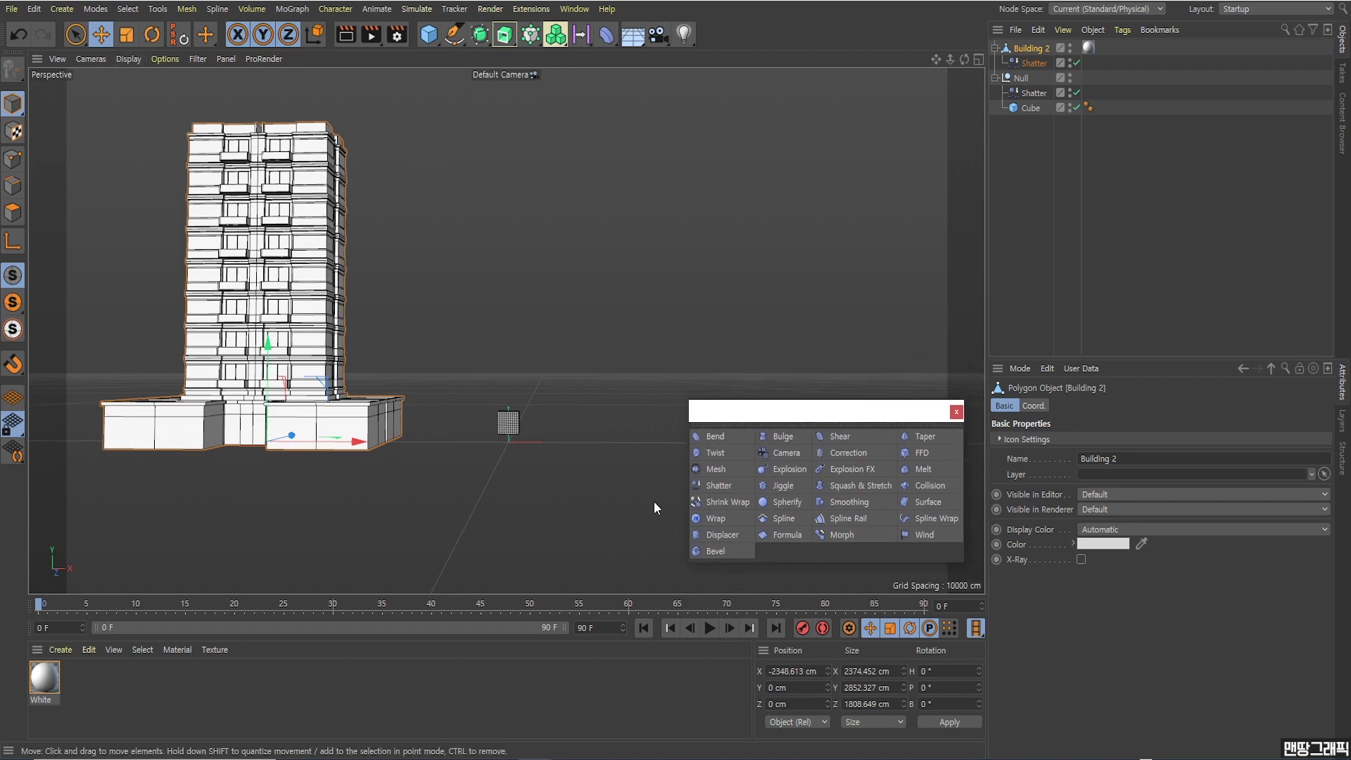
left_click(488, 463)
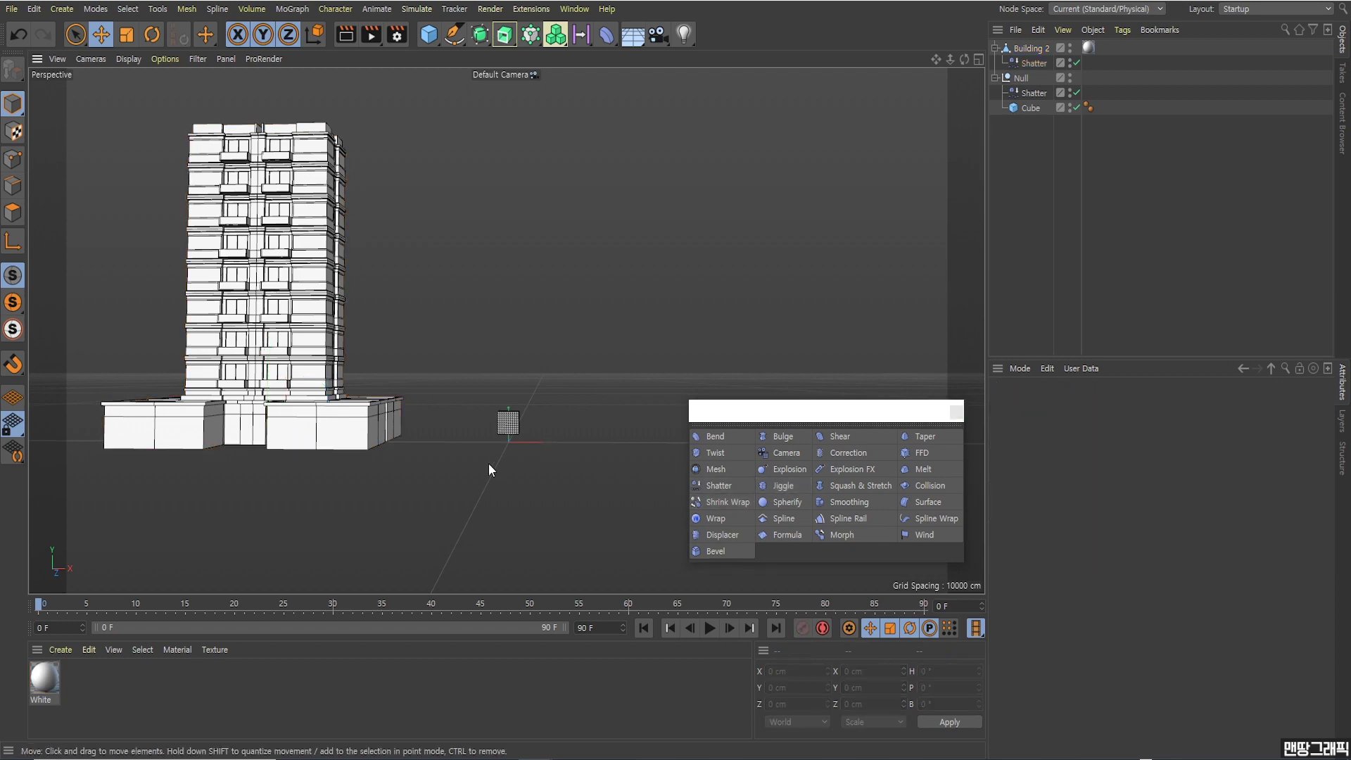
scroll(488, 463, "up", 5)
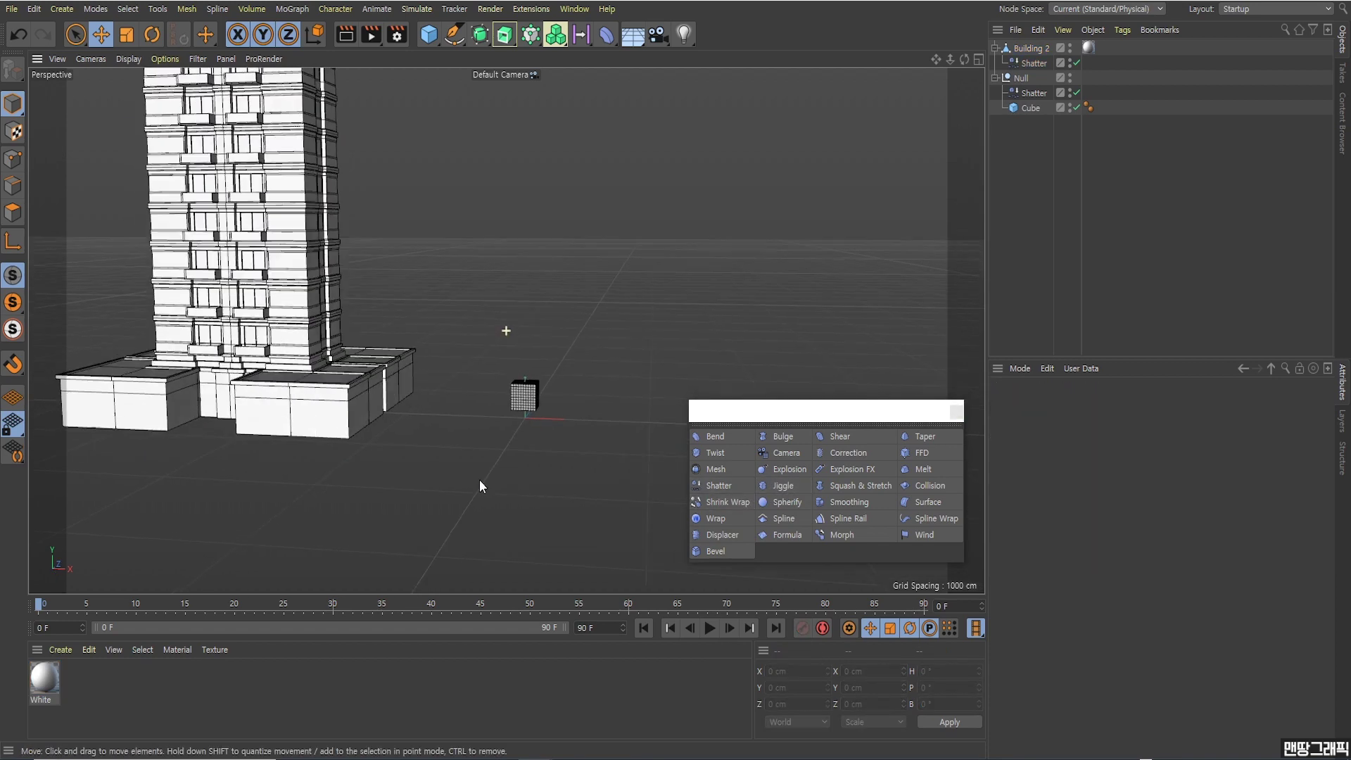
scroll(481, 485, "down", 2)
scroll(506, 466, "down", 1)
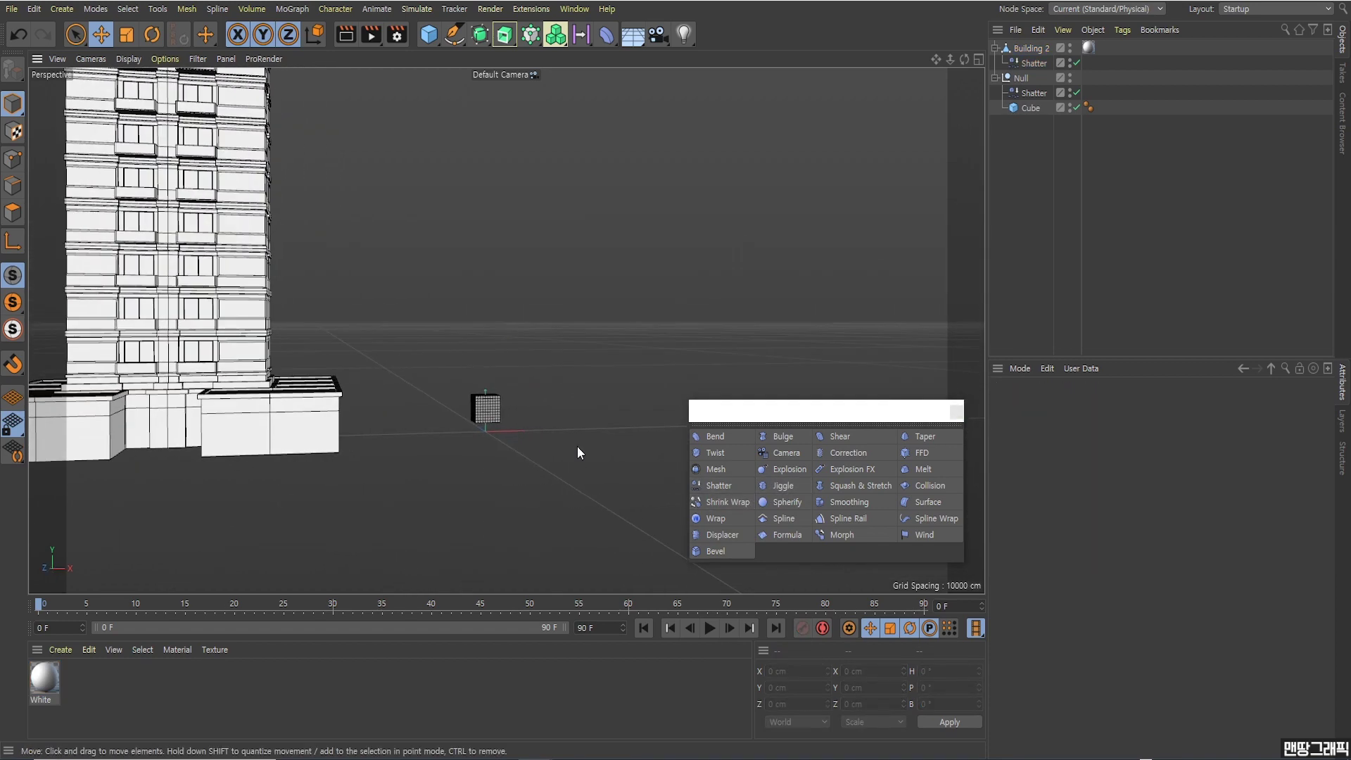
scroll(508, 443, "down", 1)
scroll(509, 440, "down", 1)
scroll(509, 440, "up", 2)
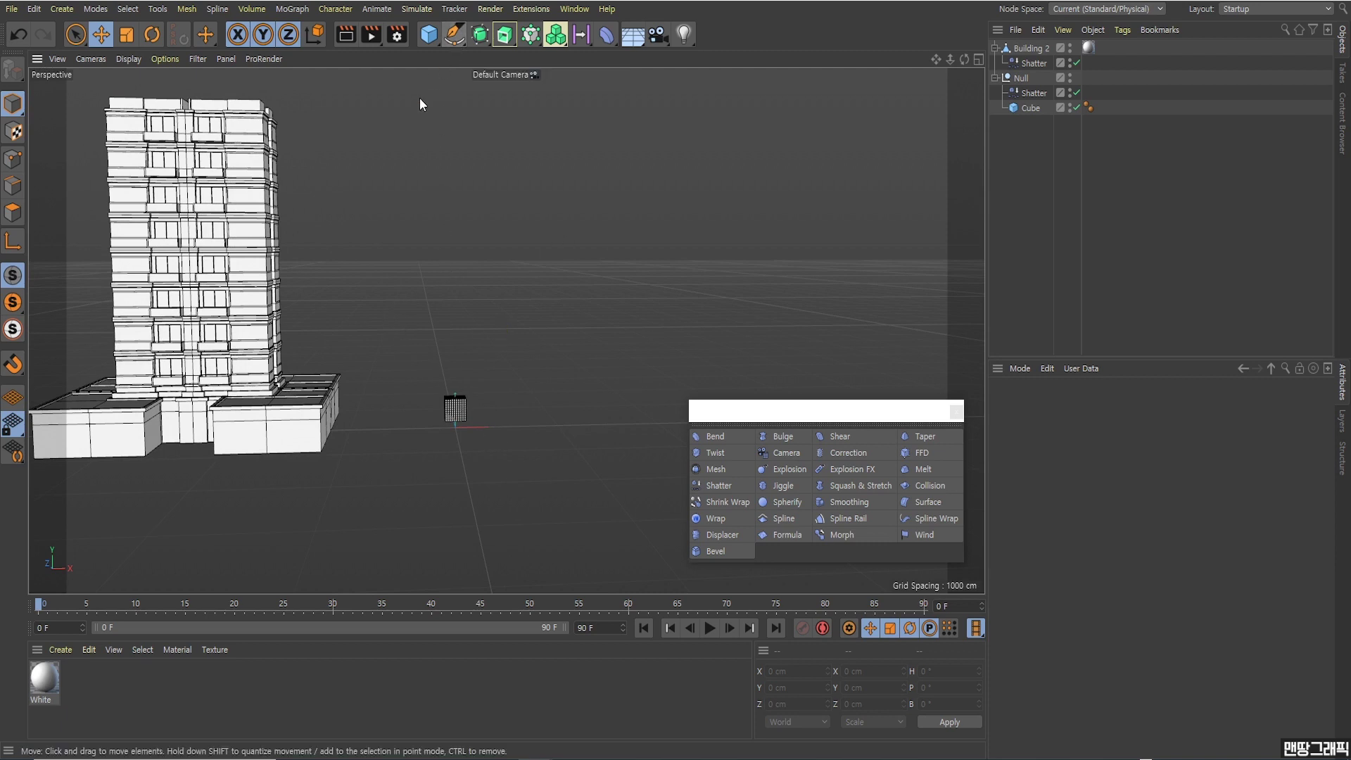
- Add a MoGraph MoText object, move it right of the cube, and scale it up
left_click(293, 10)
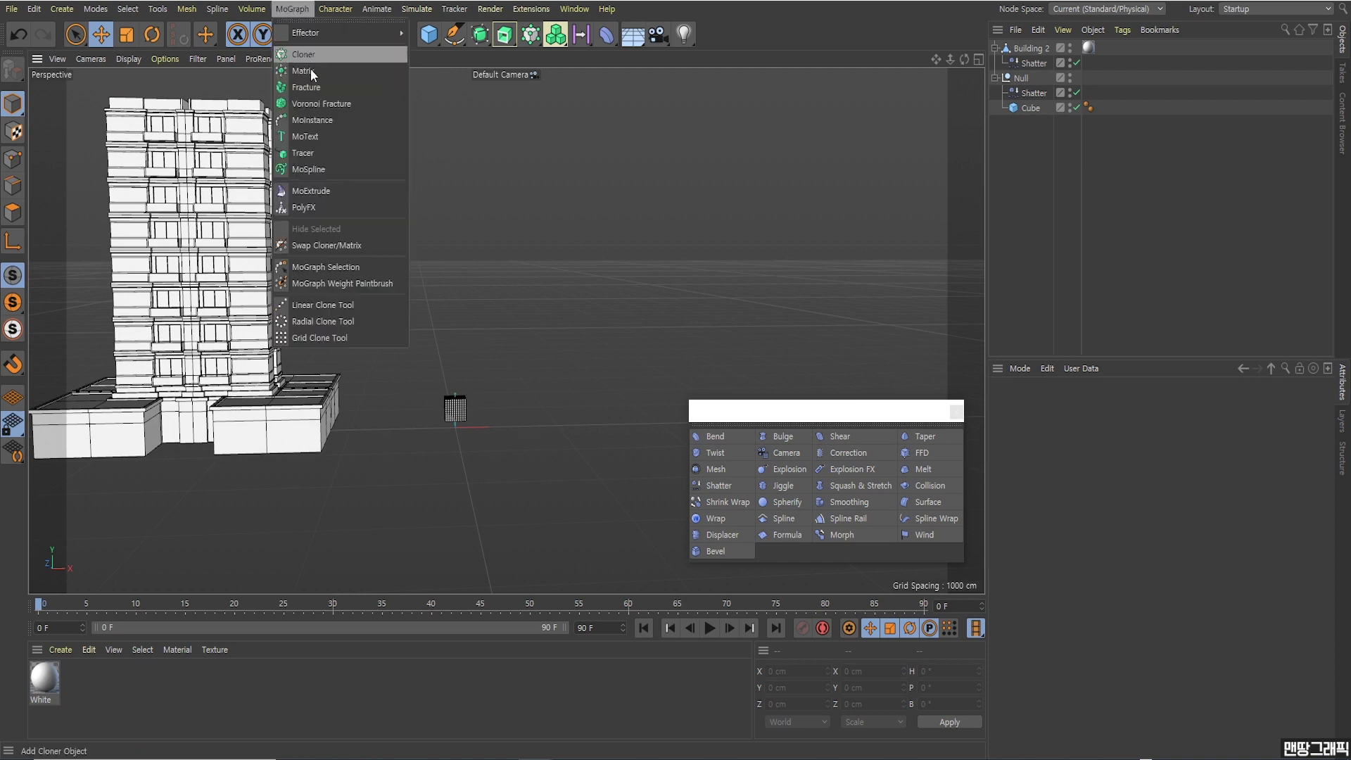
left_click(313, 136)
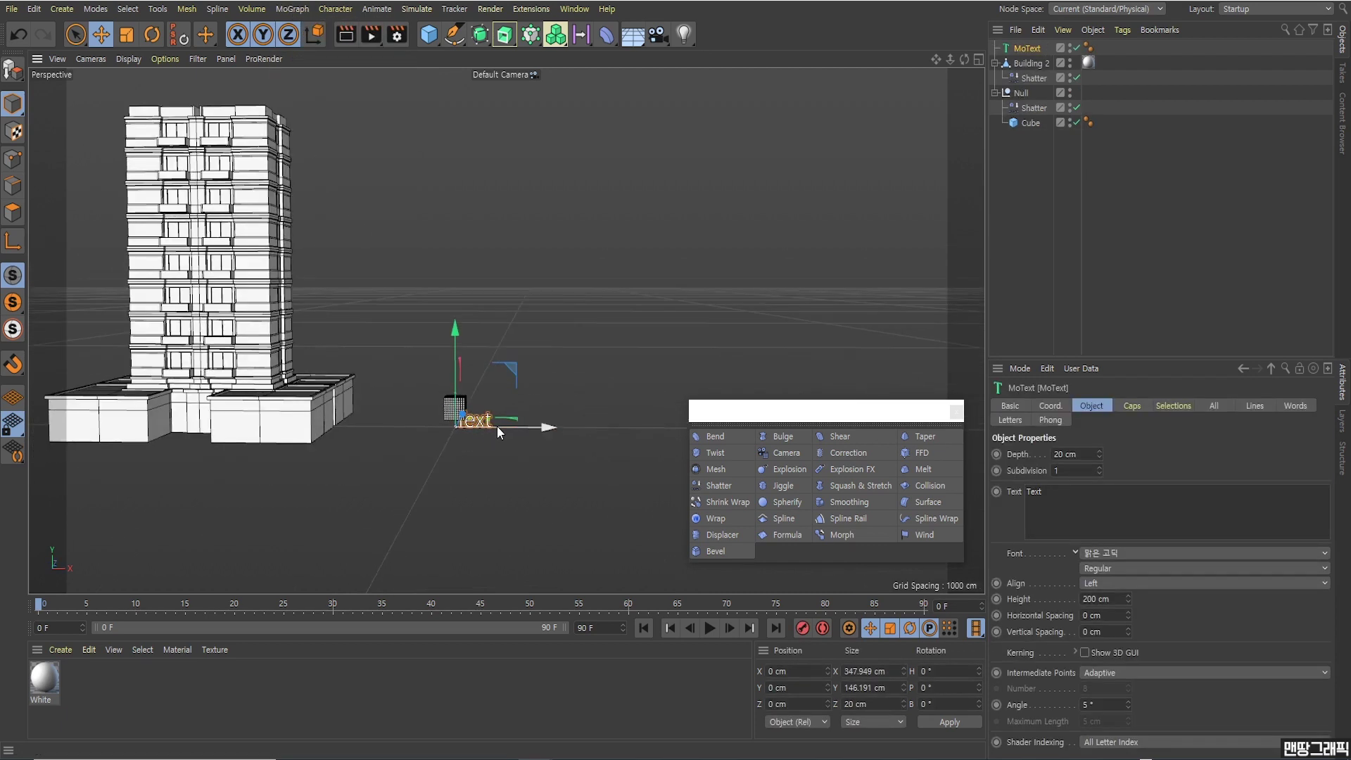
left_click_drag(502, 424, 571, 425)
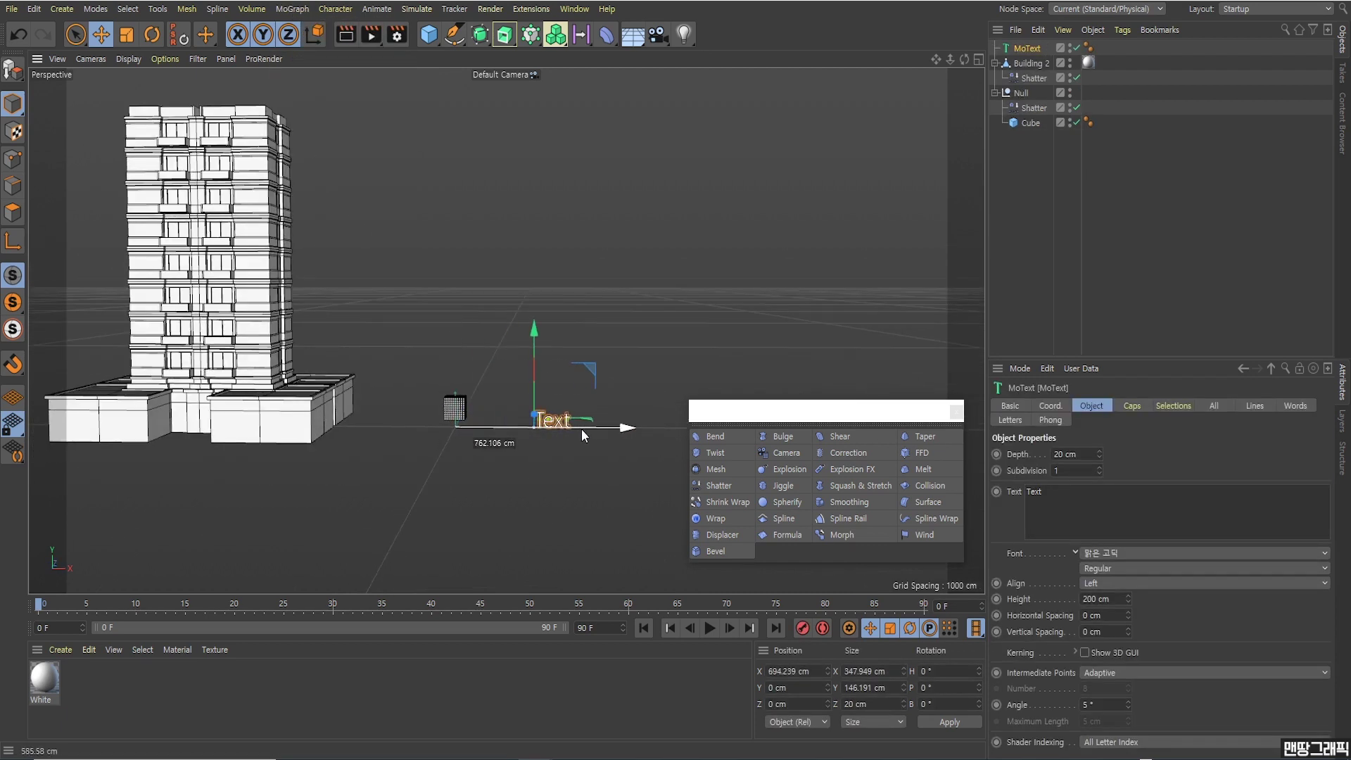
left_click(125, 35)
left_click_drag(702, 314, 536, 407)
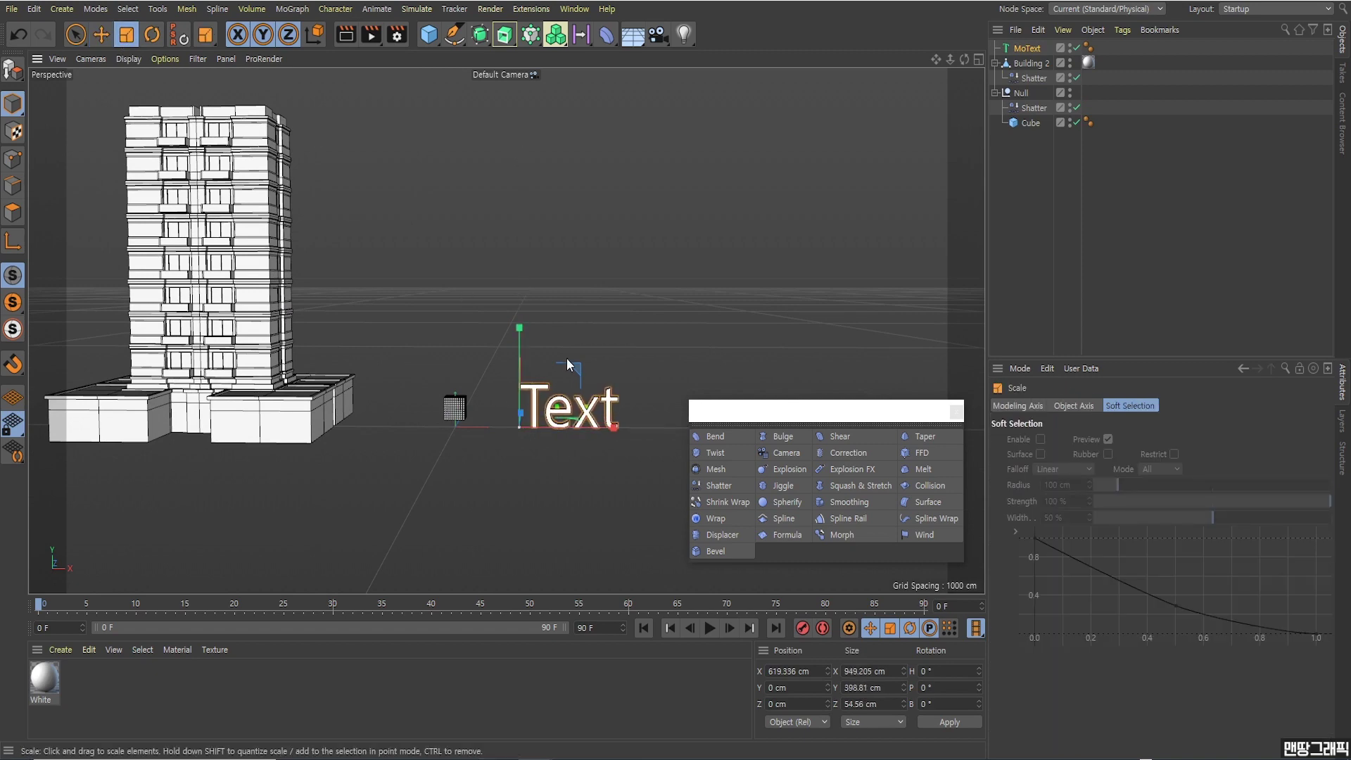
left_click_drag(567, 365, 698, 309)
- Replace the MoText's placeholder word 'Text' with MOTION
scroll(650, 376, "up", 3)
scroll(585, 425, "up", 2)
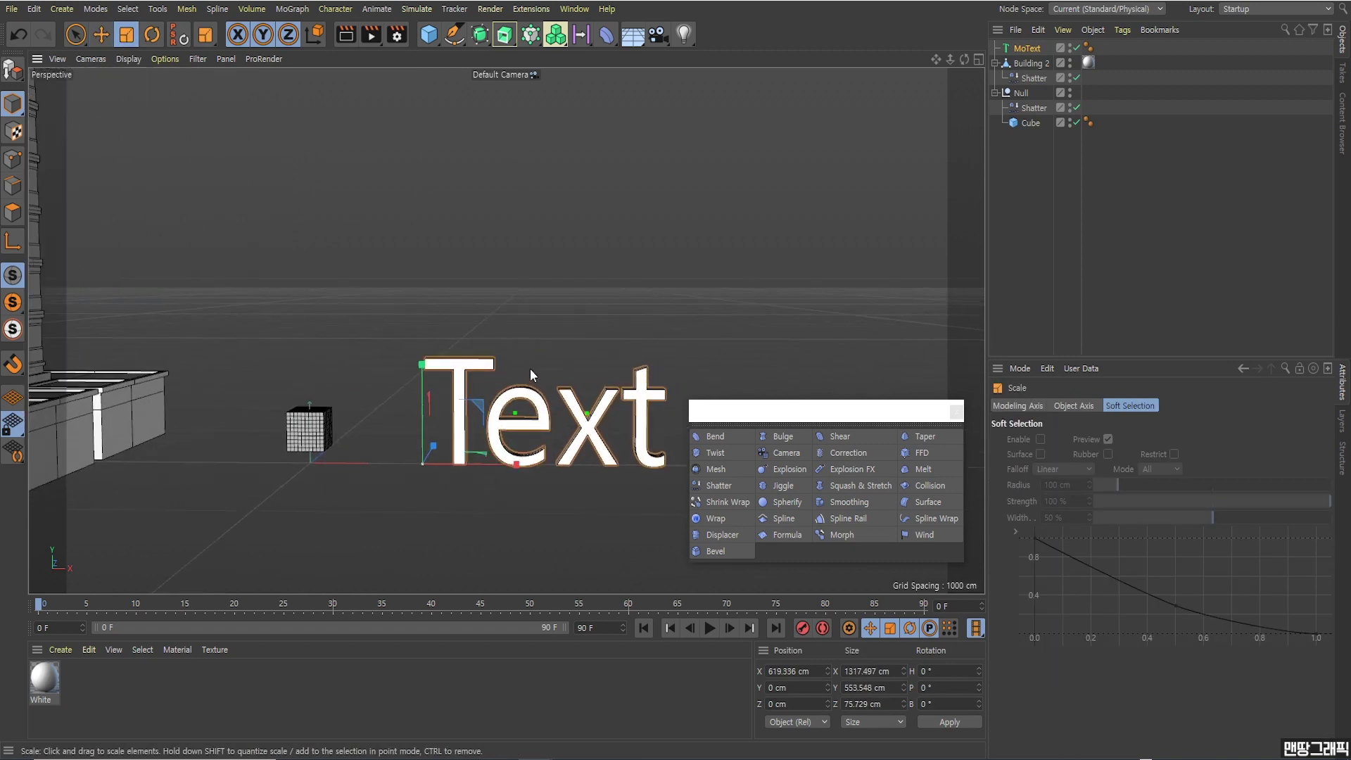
scroll(511, 343, "up", 2)
scroll(521, 394, "up", 1)
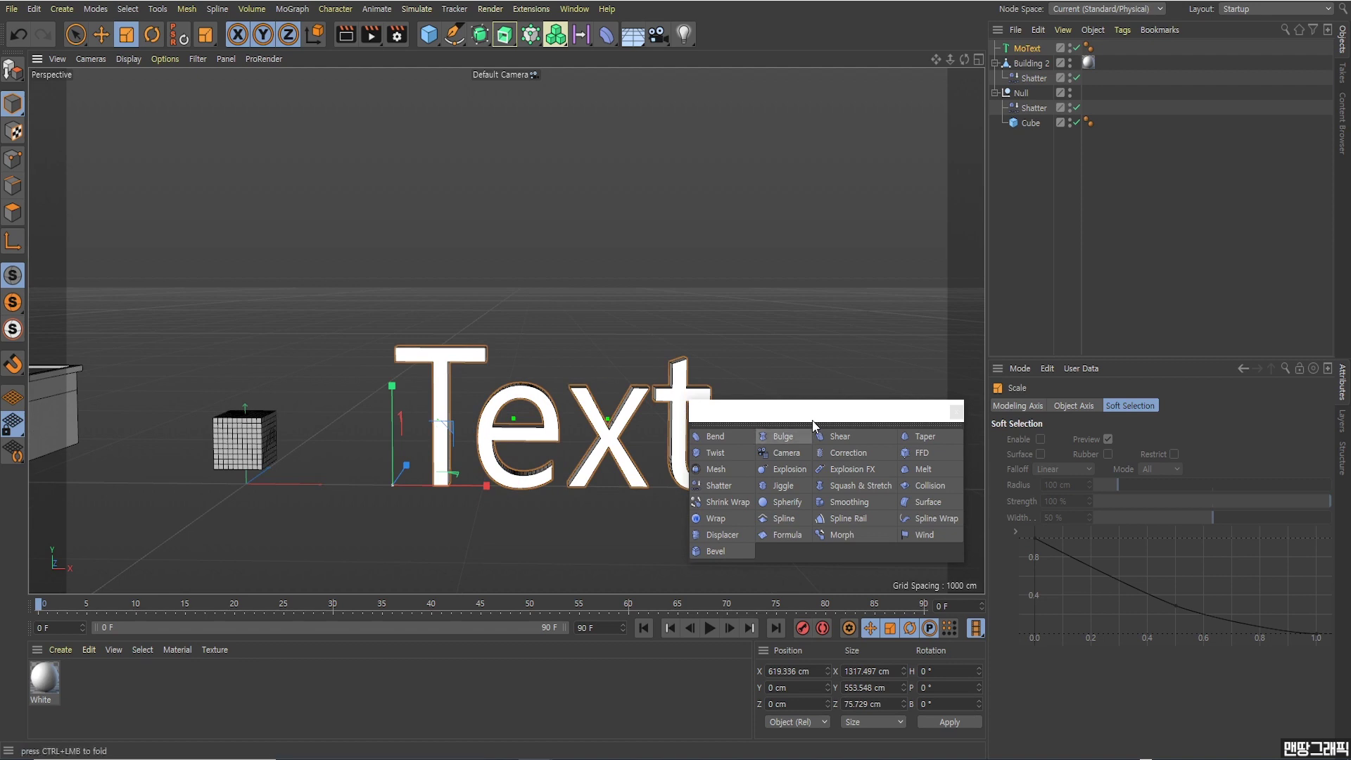
mouse_move(812, 421)
left_mouse_down("alt")
mouse_move(719, 125)
mouse_move(518, 362)
mouse_move(642, 356)
mouse_move(628, 353)
left_mouse_up("alt")
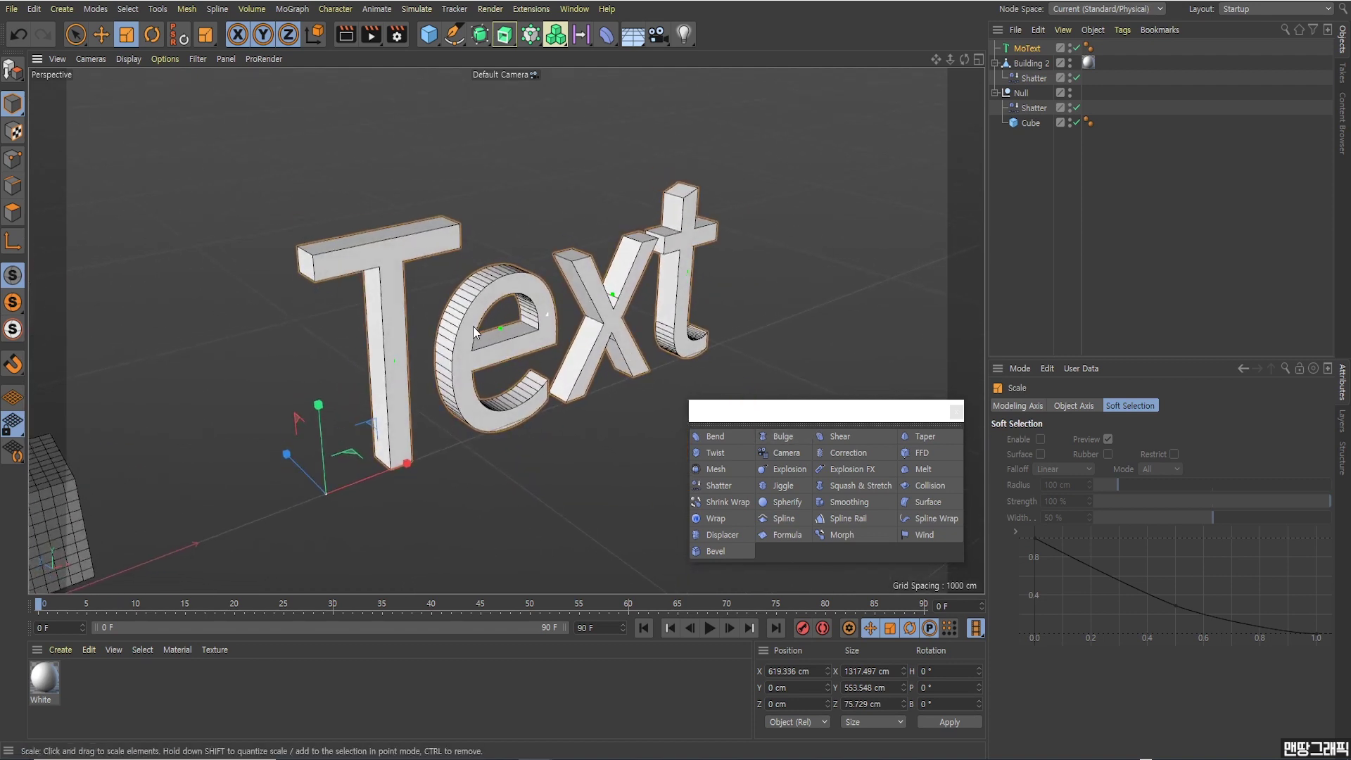
left_click_drag(473, 326, 486, 323, "alt")
left_click(1028, 49)
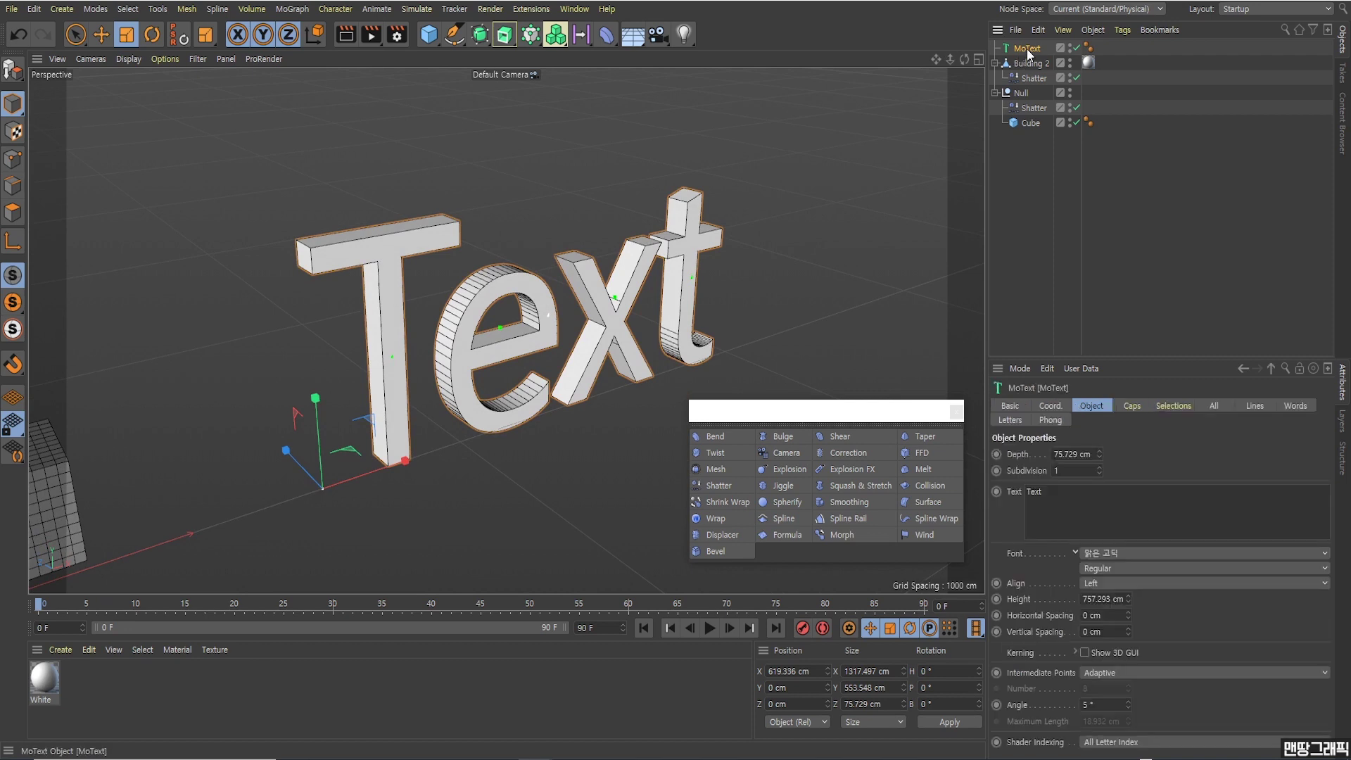
double_click(1034, 492)
type("MOTIO")
type("N")
- Change the MOTION text's font from 맑은 고딕 to 배달의민족 도현
left_click(778, 261)
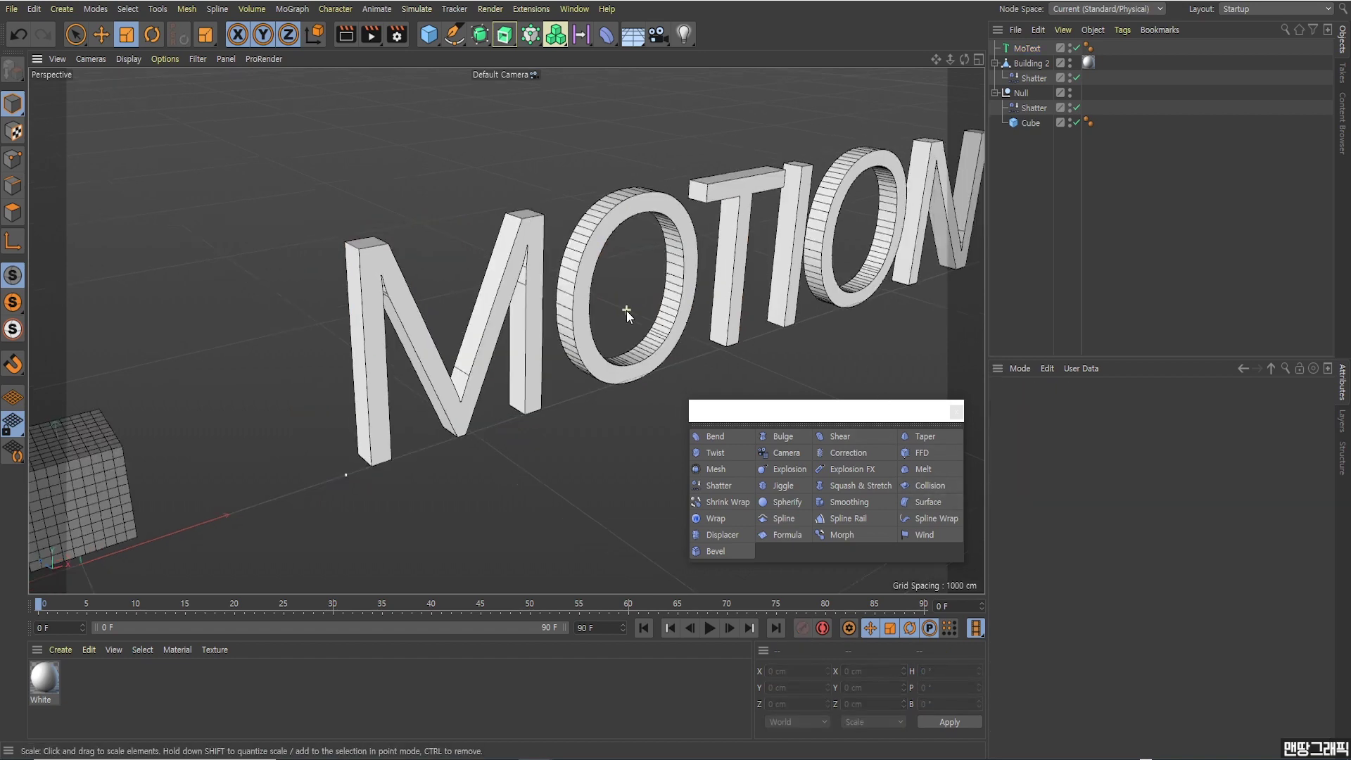
scroll(626, 311, "down", 3)
left_click_drag(627, 311, 653, 272, "alt")
left_click_drag(935, 59, 813, 80)
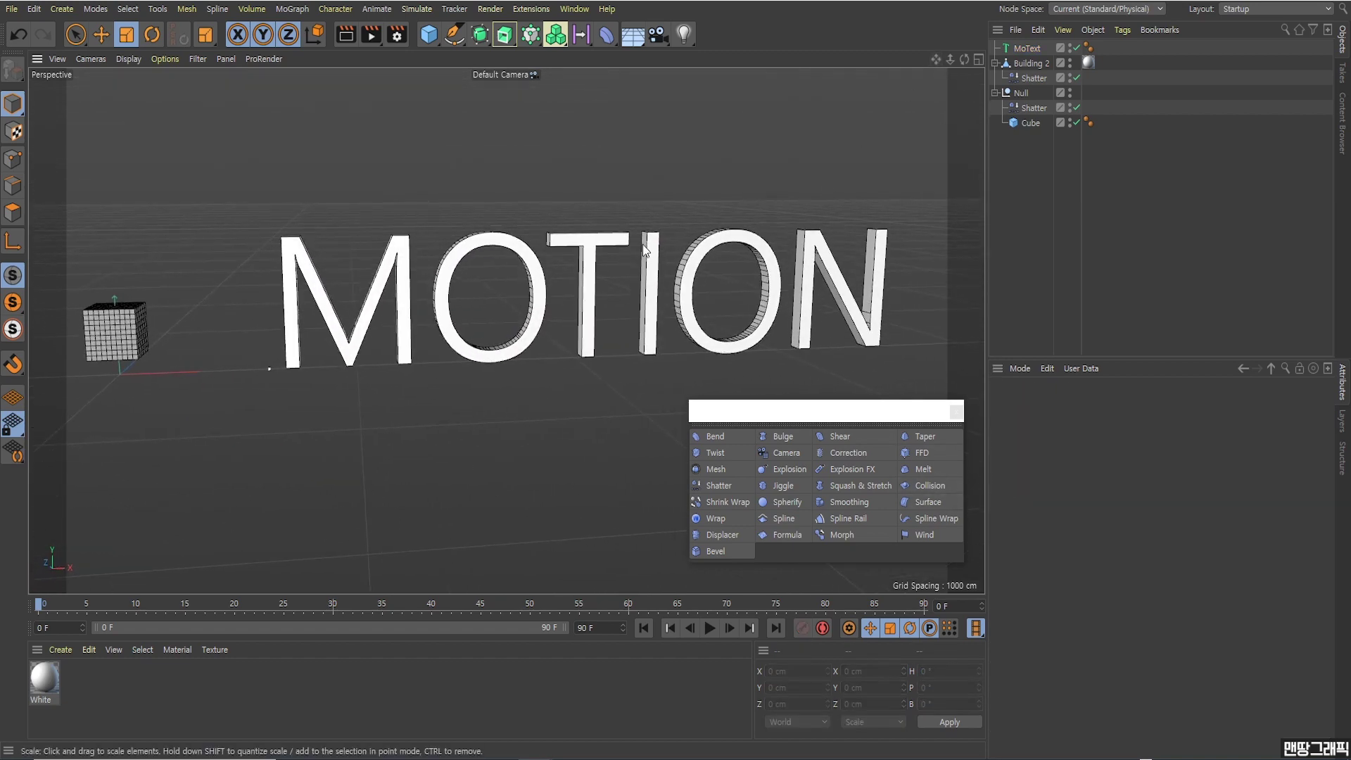
left_click_drag(643, 243, 622, 260, "alt")
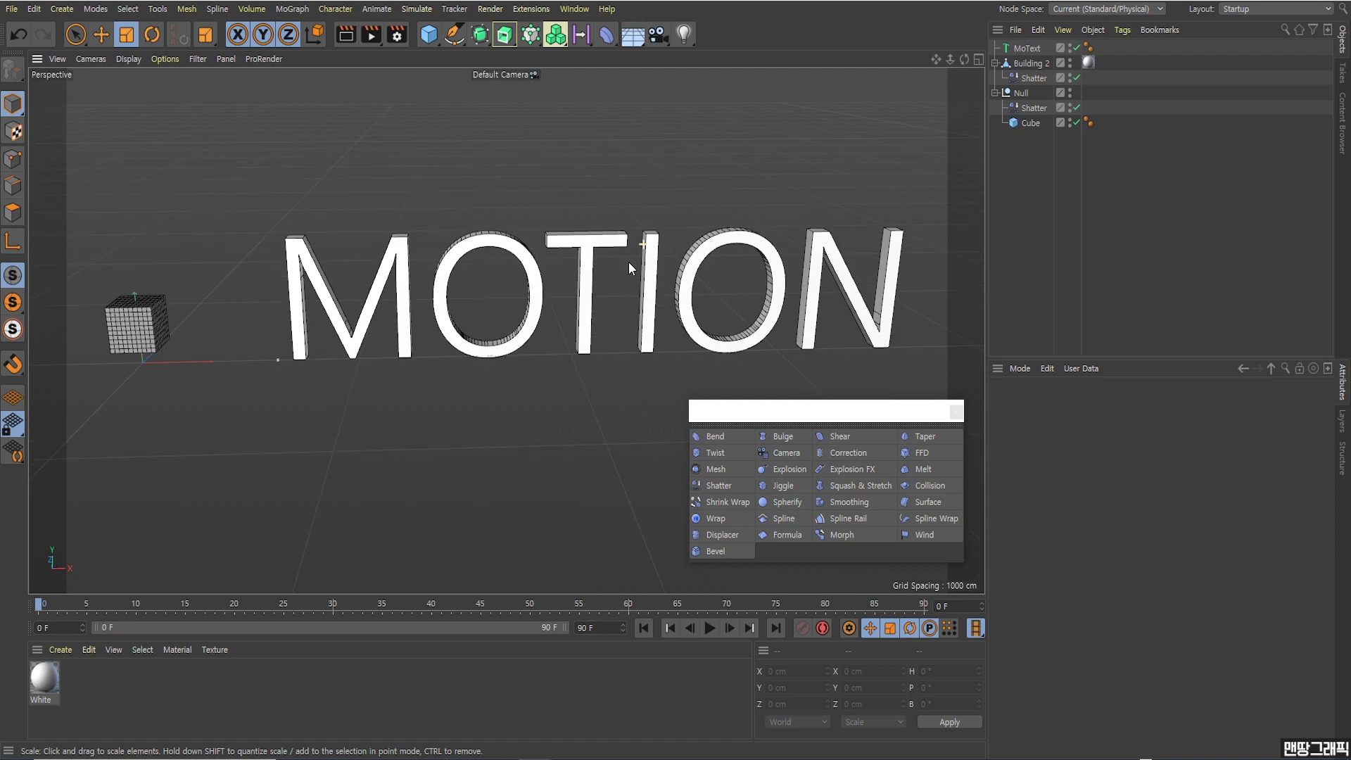
scroll(630, 263, "up", 2)
left_click(1020, 49)
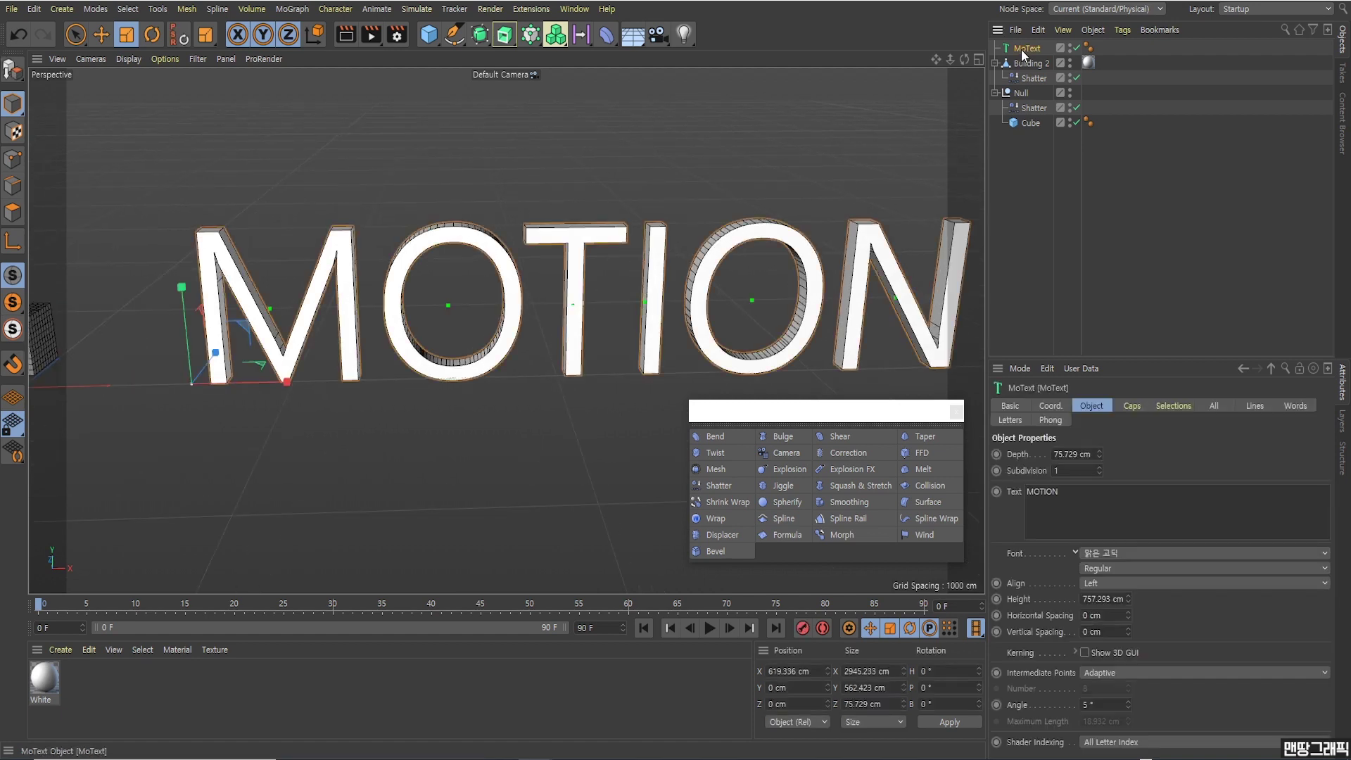
left_click(1121, 553)
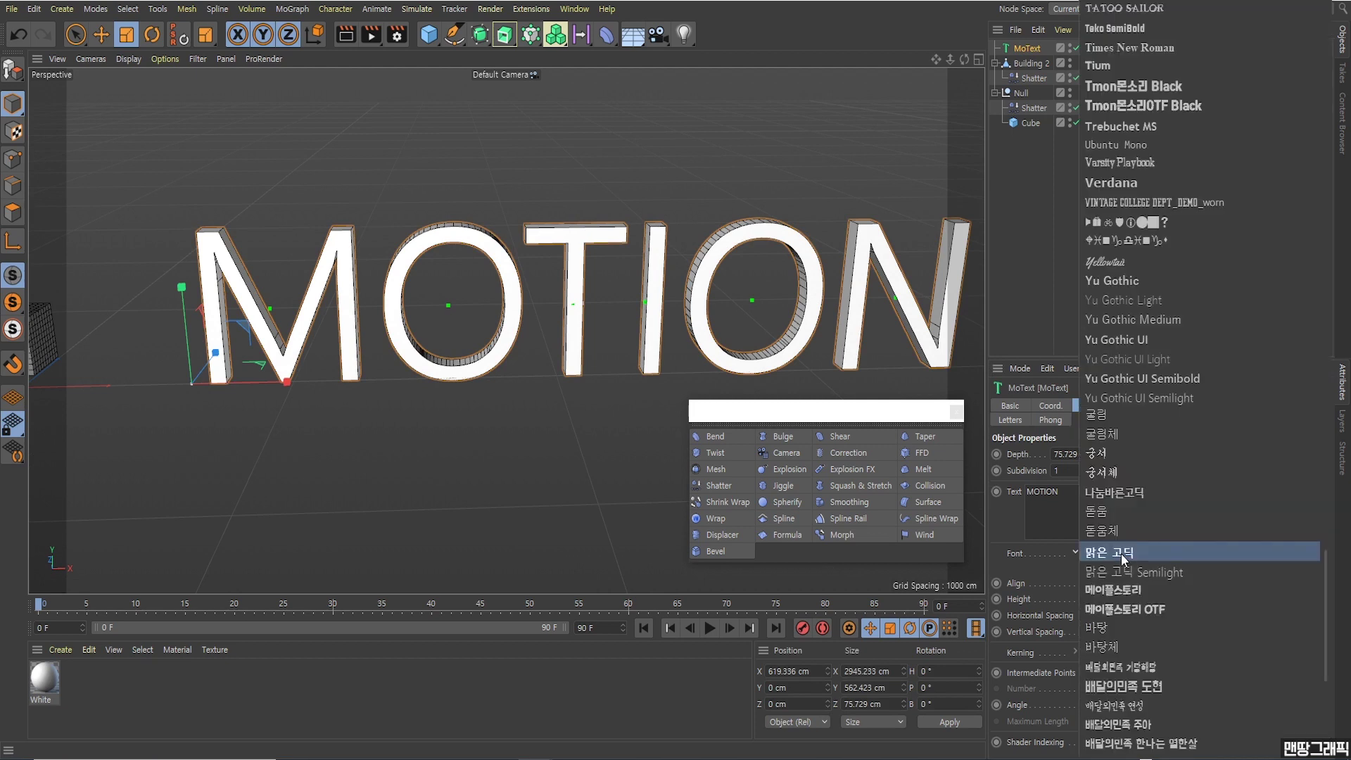
left_click(1125, 688)
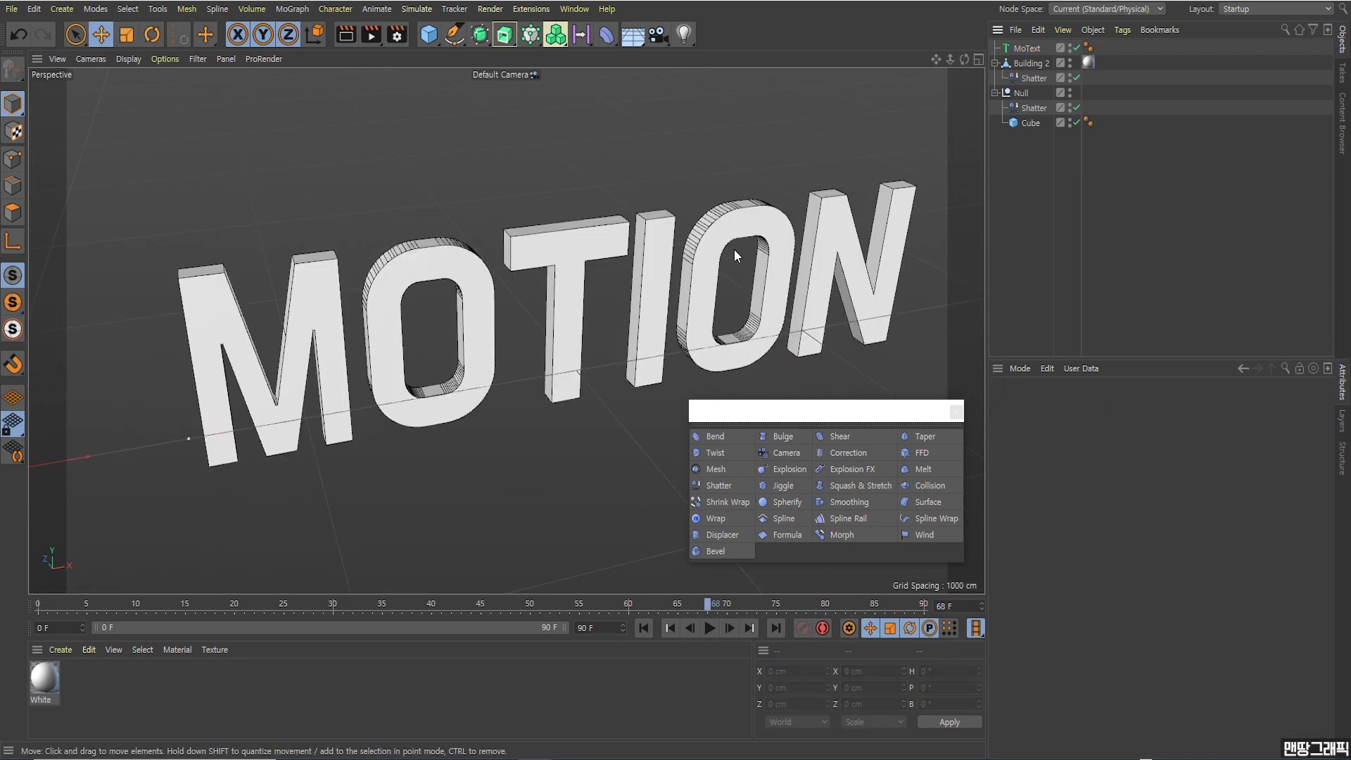
- Orbit around the MOTION letters to inspect the new 배달의민족 도현 lettering
mouse_move(736, 255)
left_mouse_down("alt")
mouse_move(591, 293)
mouse_move(392, 260)
left_mouse_up("alt")
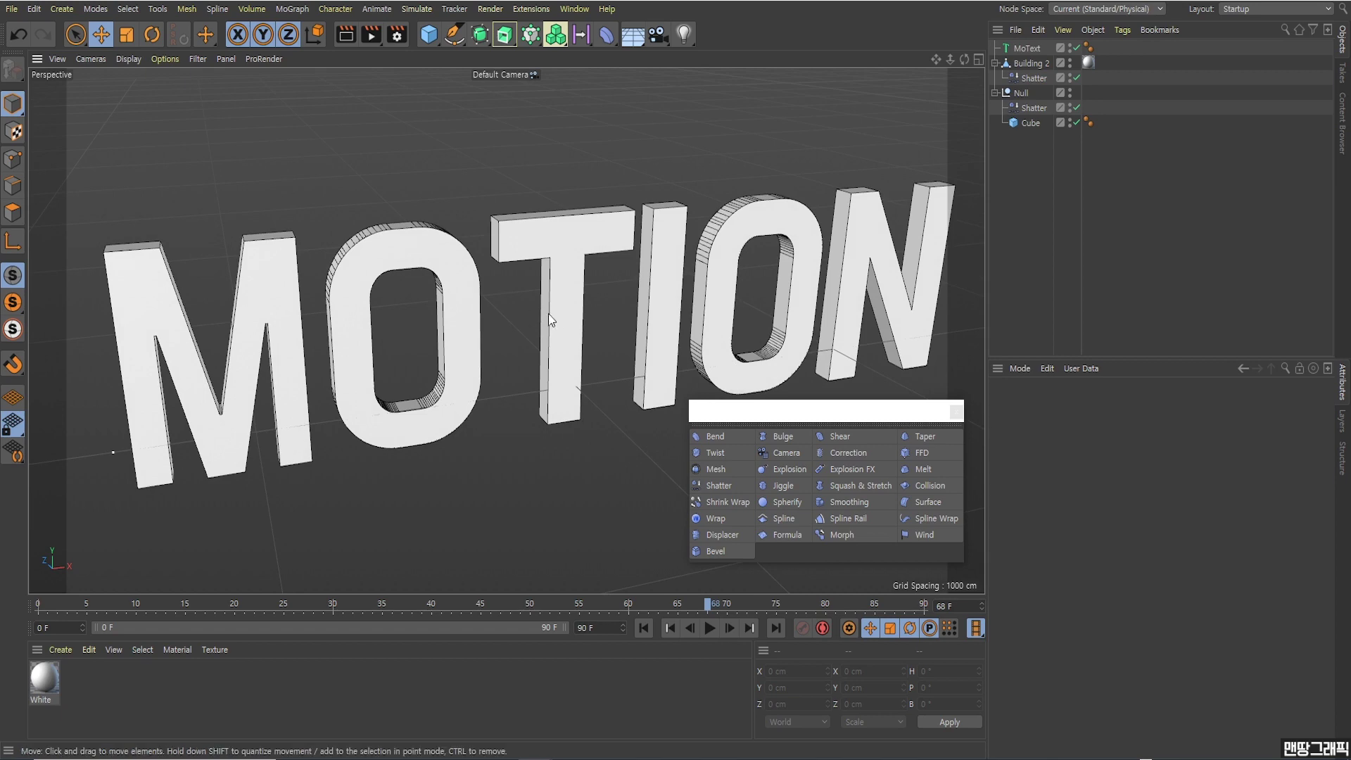
left_click_drag(552, 317, 599, 321, "alt")
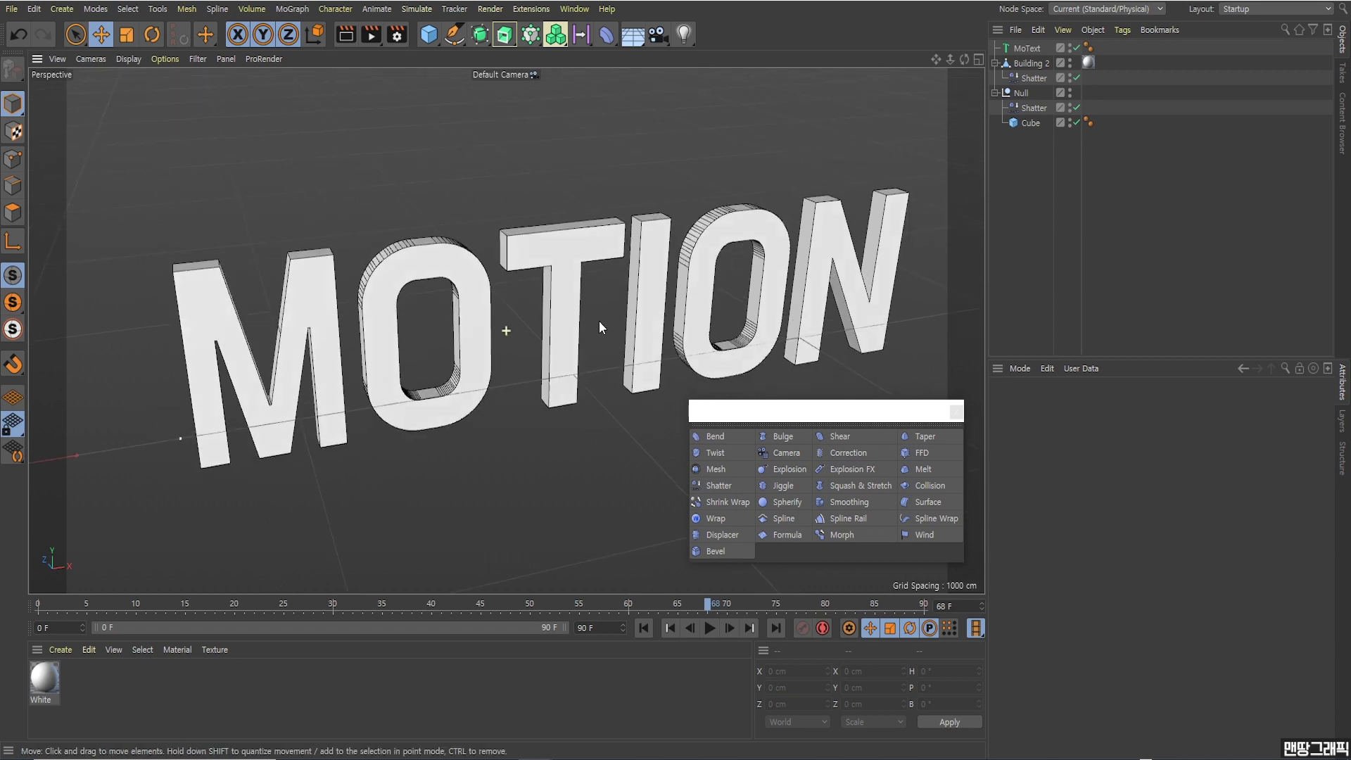
left_click(1026, 48)
left_click_drag(905, 248, 654, 277, "alt")
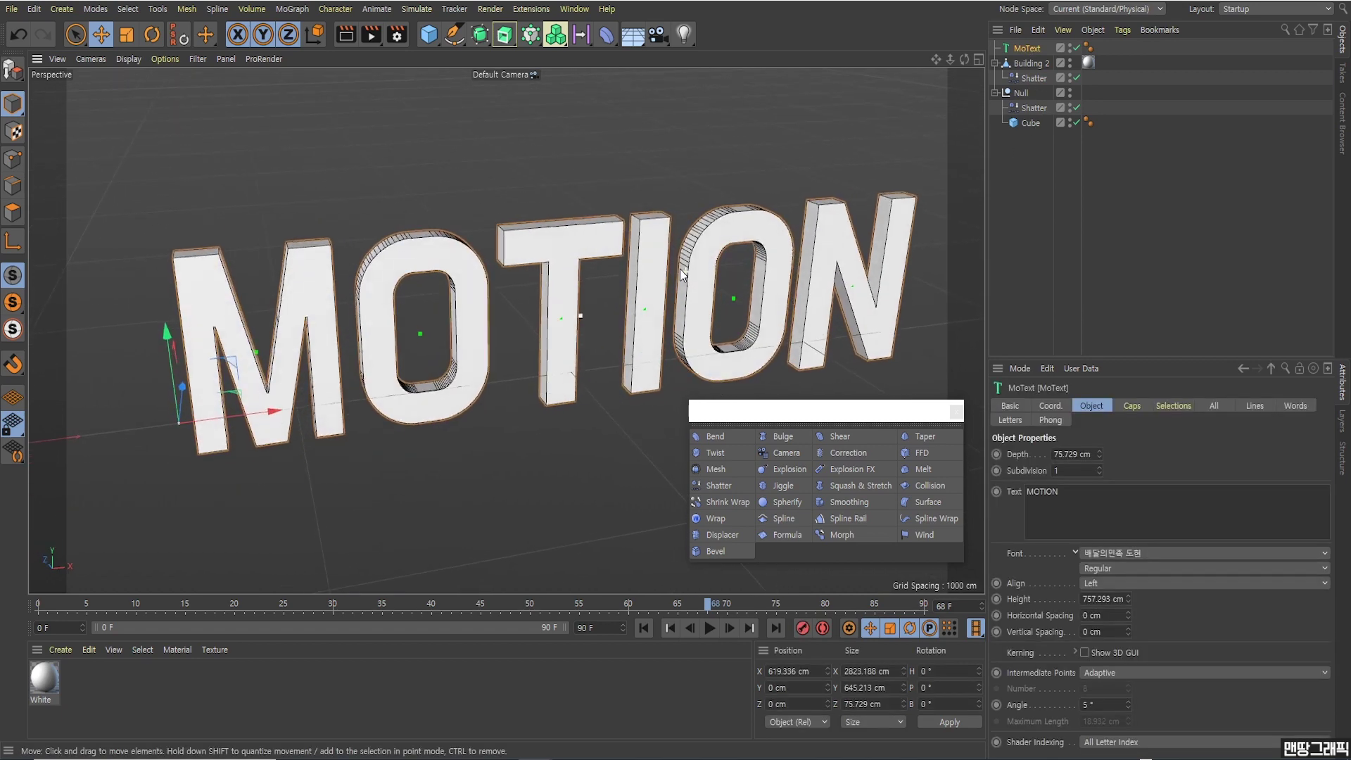
mouse_move(513, 298)
left_mouse_down("alt")
mouse_move(548, 292)
mouse_move(359, 284)
mouse_move(503, 298)
mouse_move(548, 261)
left_mouse_up("alt")
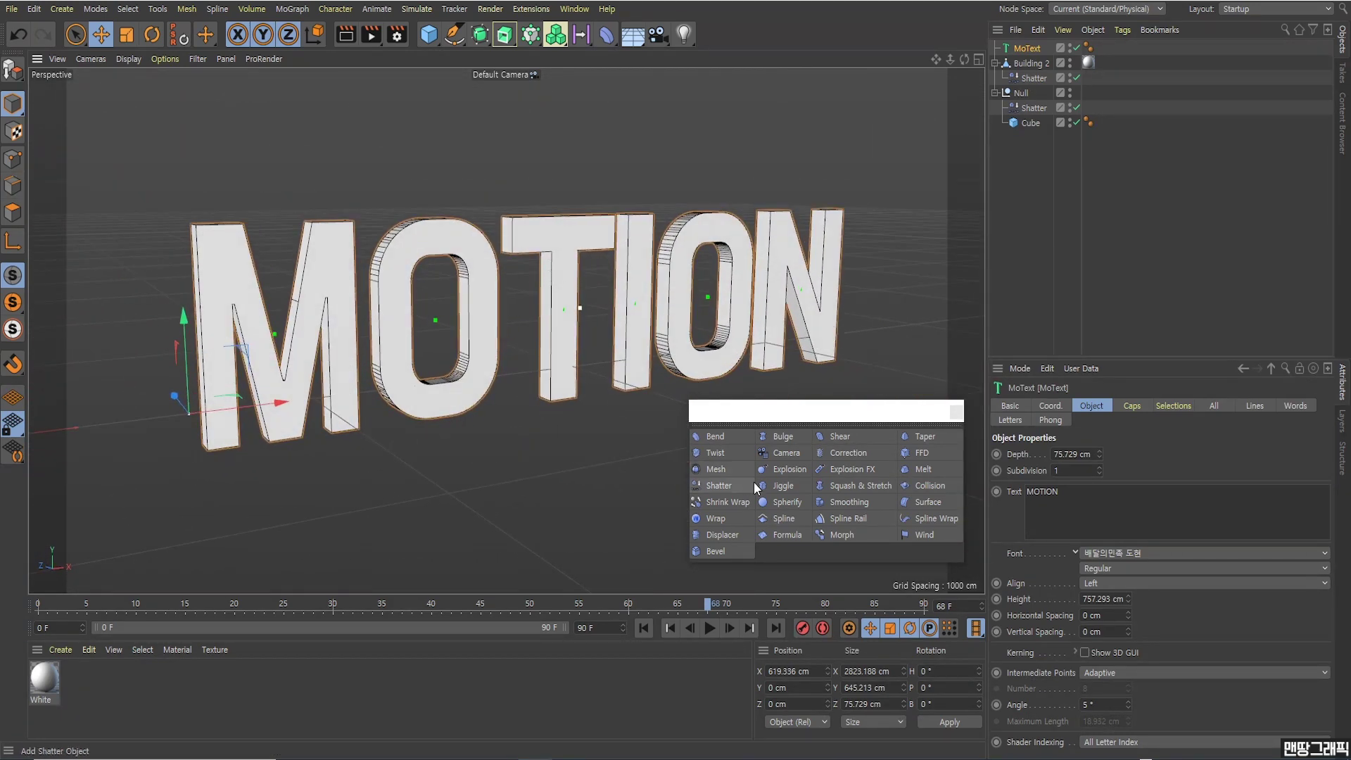
mouse_move(615, 396)
left_mouse_down("alt")
mouse_move(382, 294)
mouse_move(445, 294)
left_mouse_up("alt")
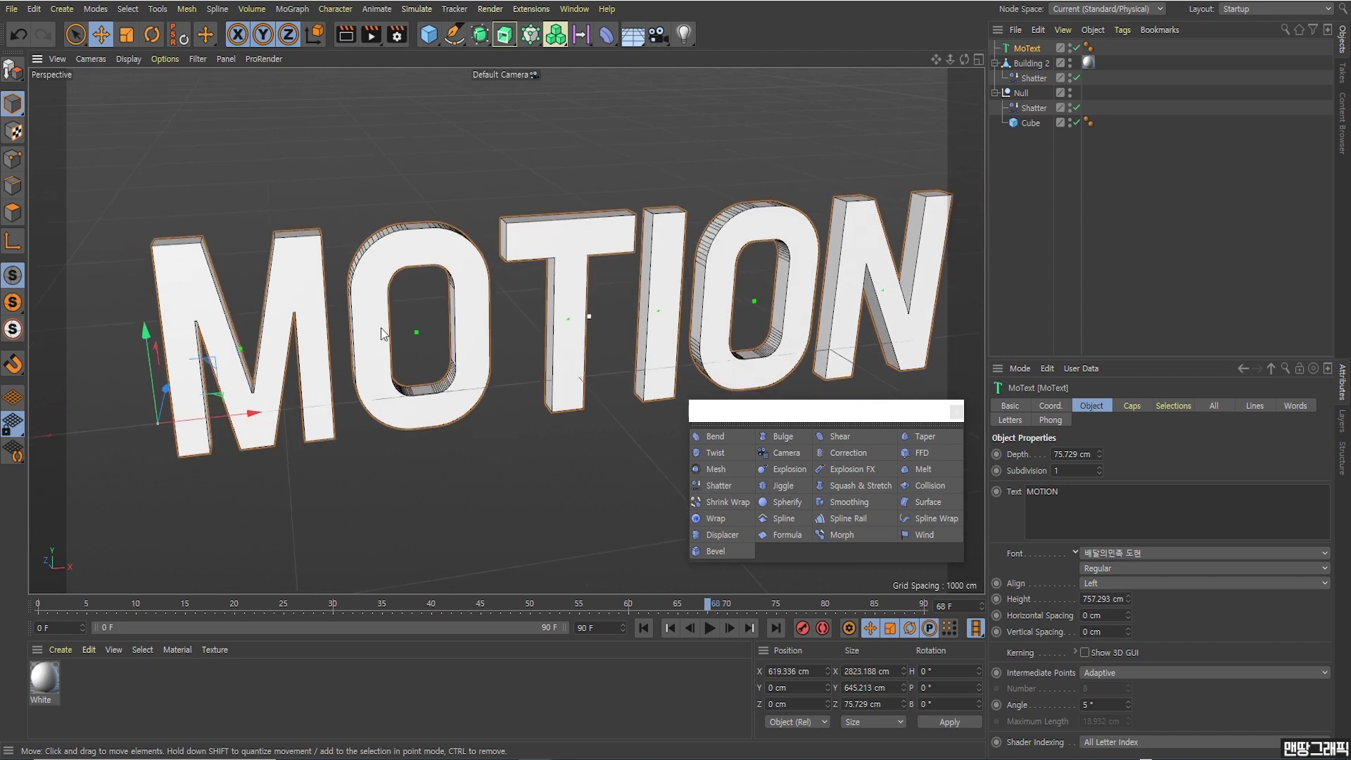
left_click_drag(695, 337, 504, 298, "alt")
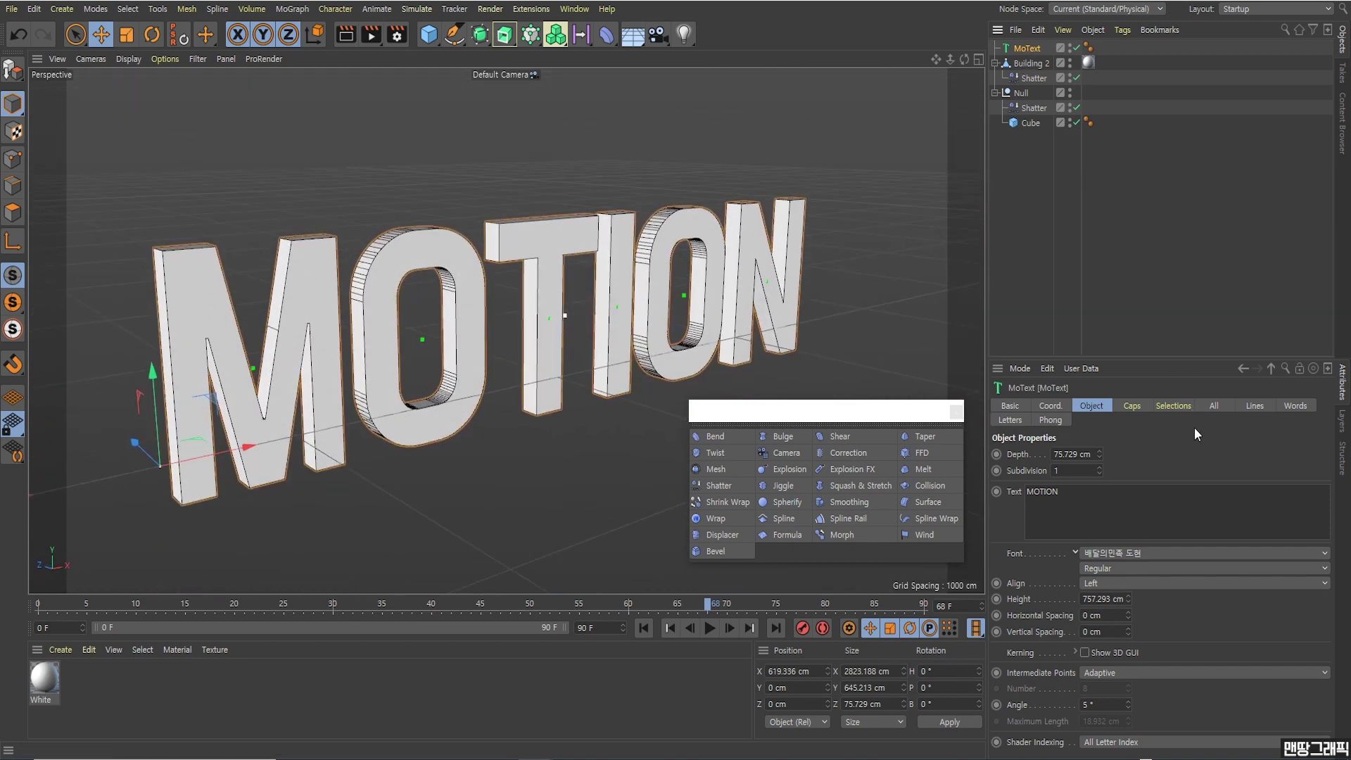
- Set the MoText Caps Type to Regular Grid, enable Quad Dominant, and set Size 20.34 cm
left_click(1130, 406)
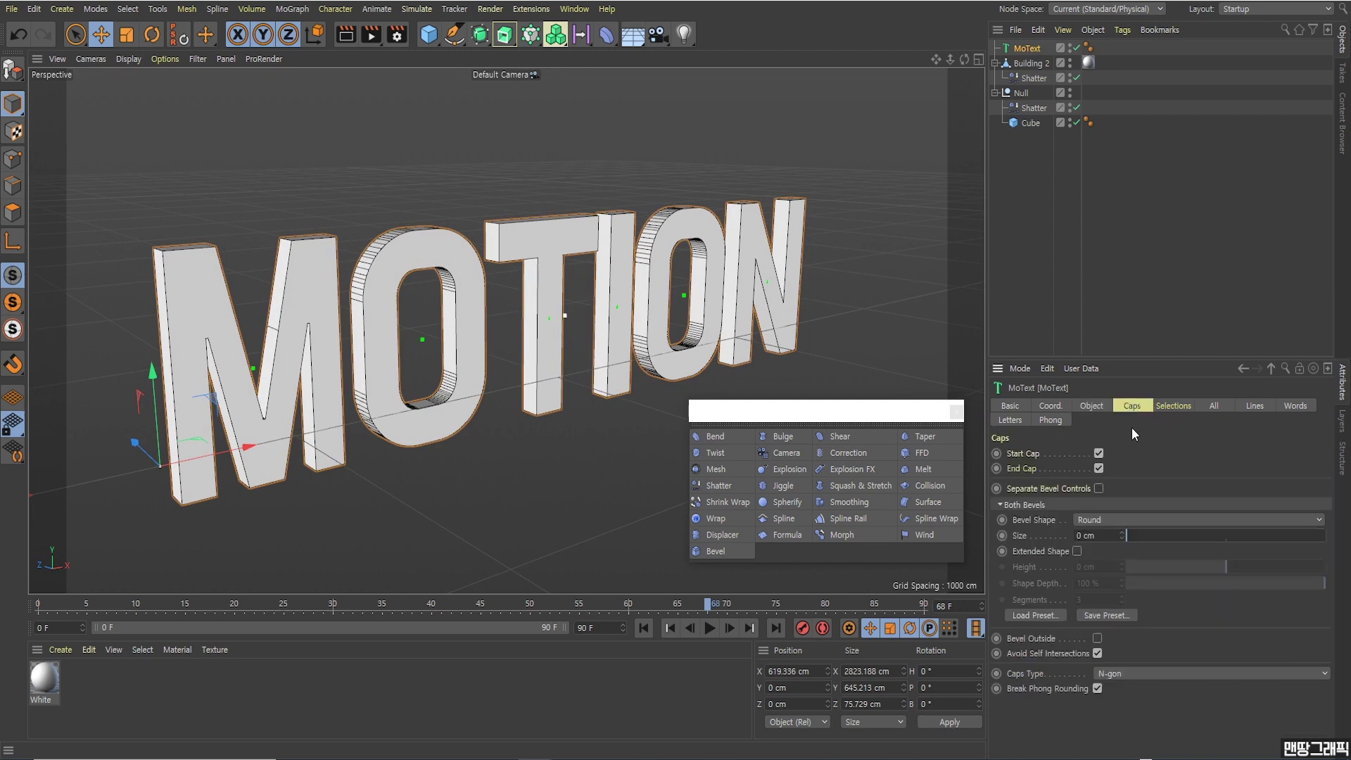
left_click(1138, 675)
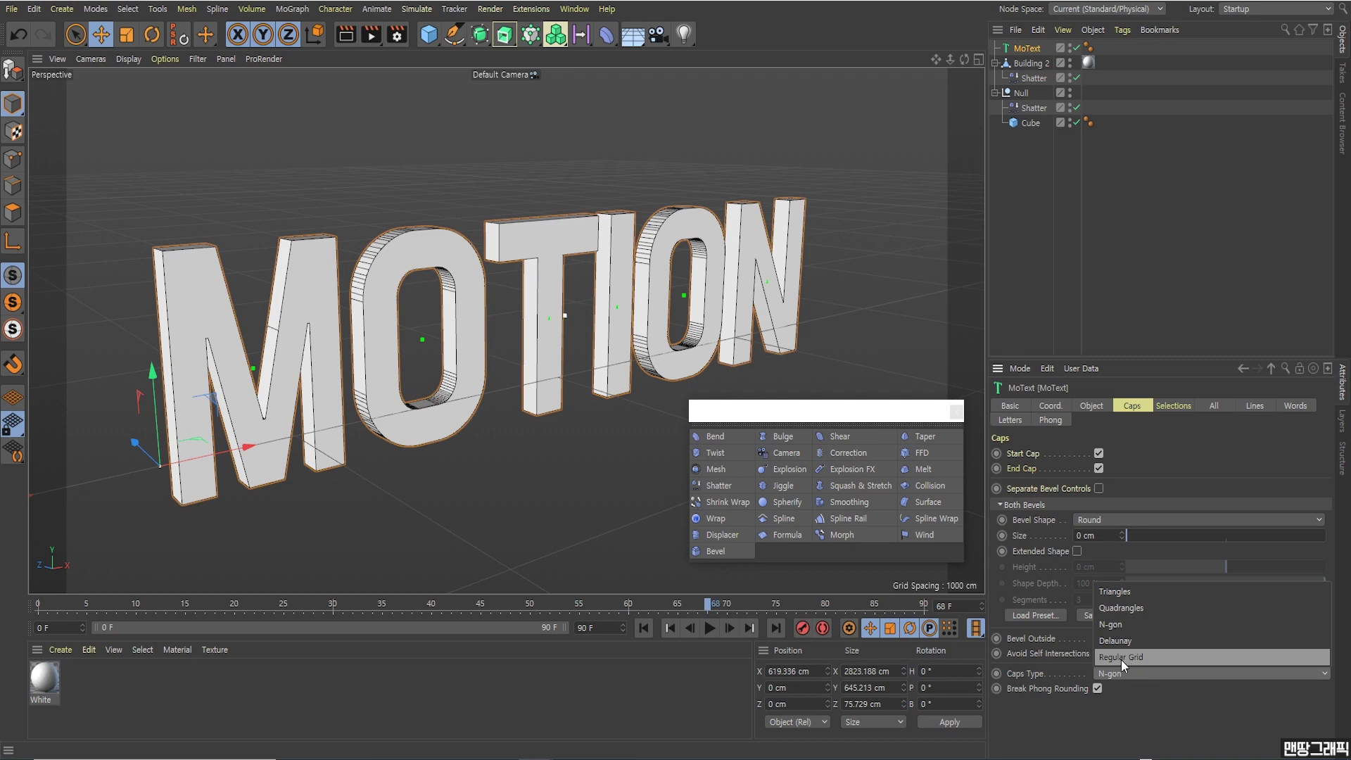
left_click(1121, 660)
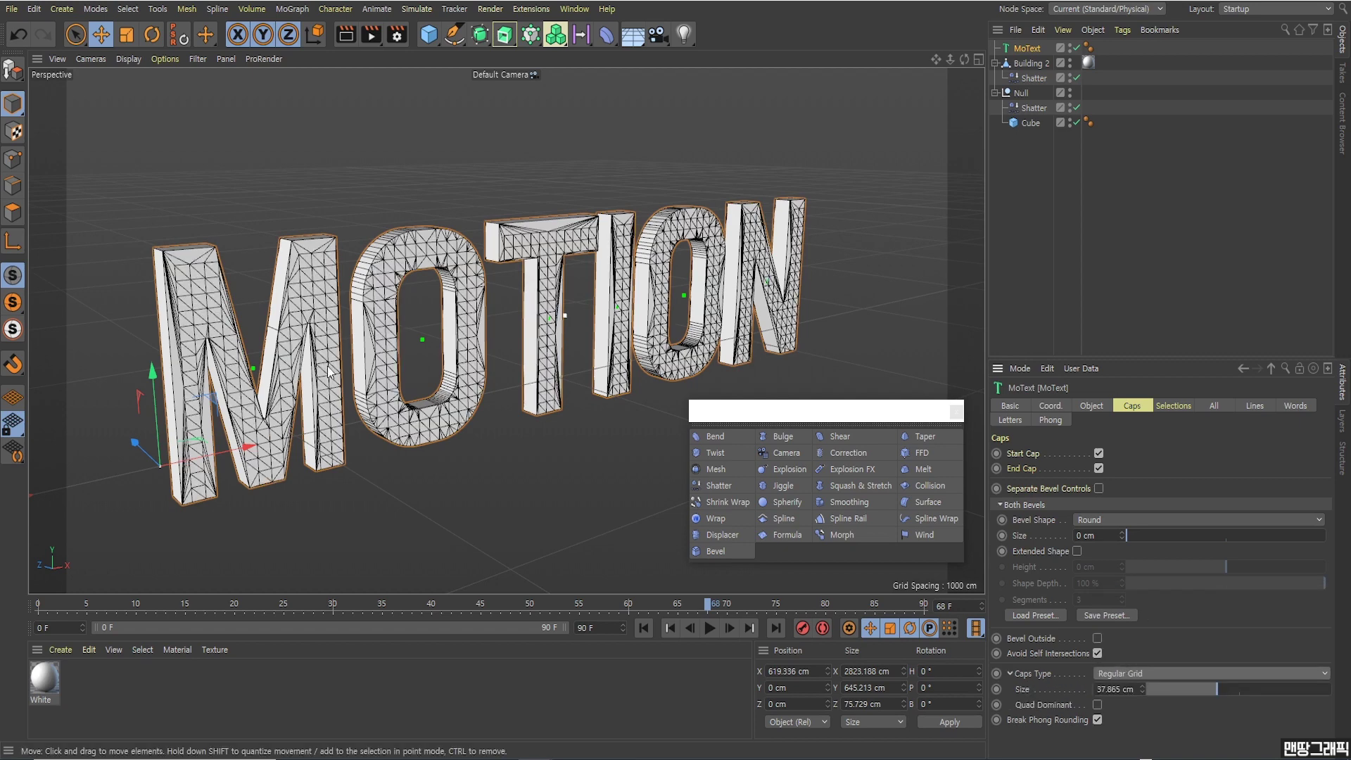
left_click_drag(328, 371, 338, 323, "alt")
scroll(521, 302, "up", 2)
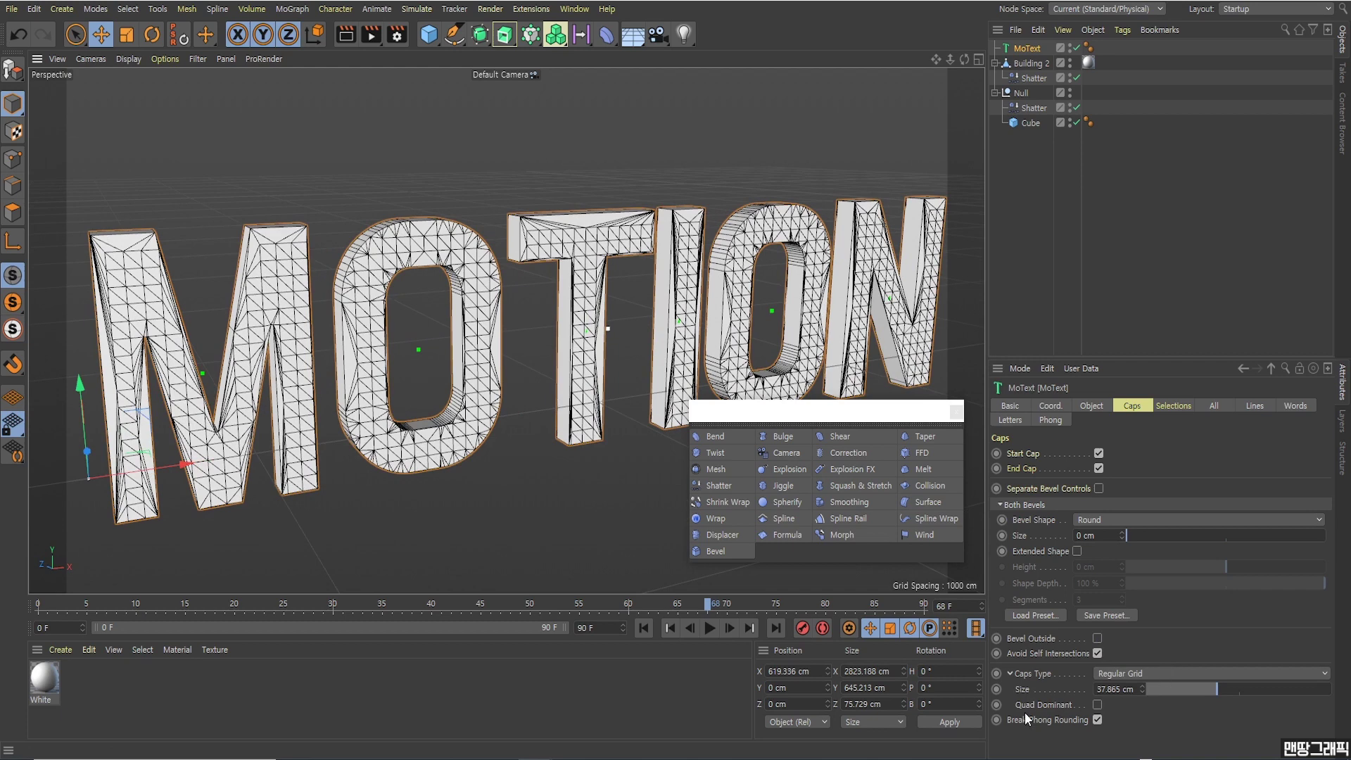
left_click(1097, 705)
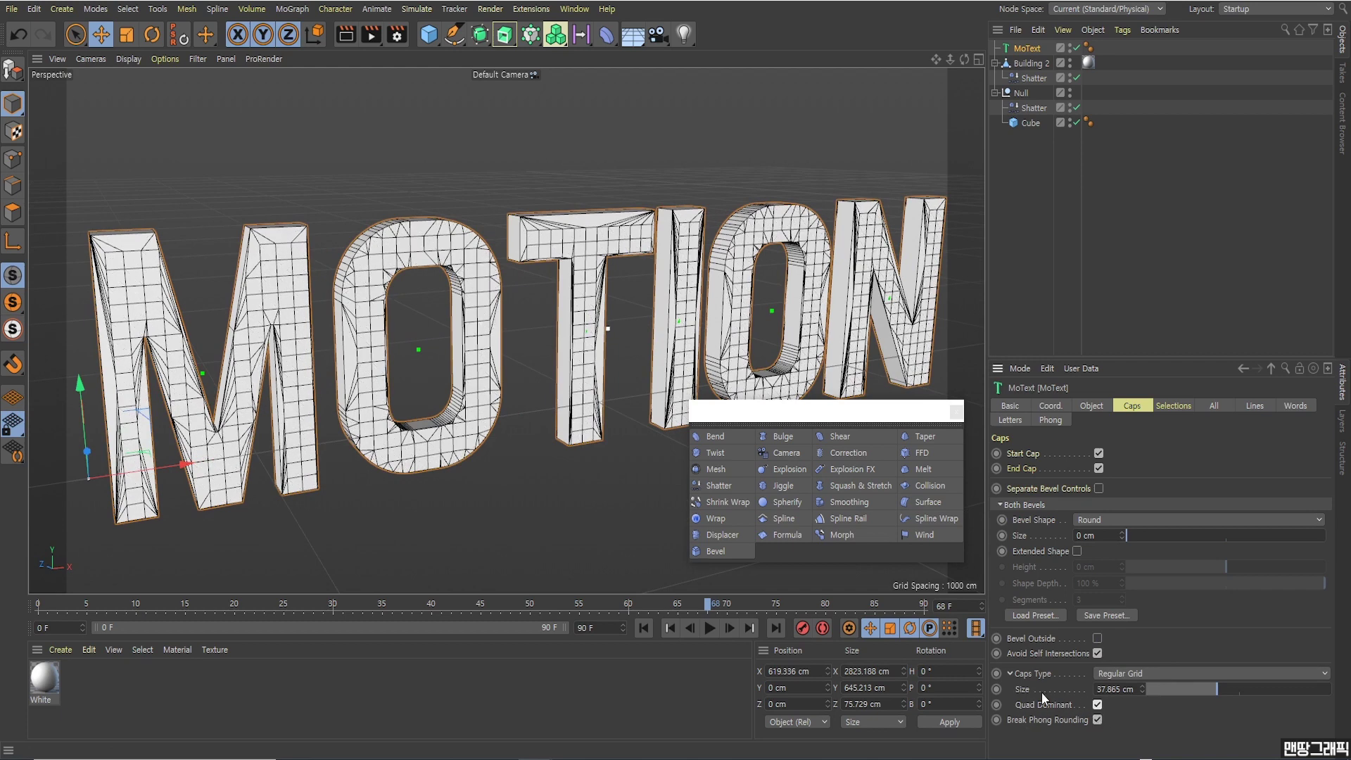
left_click_drag(586, 295, 563, 307, "alt")
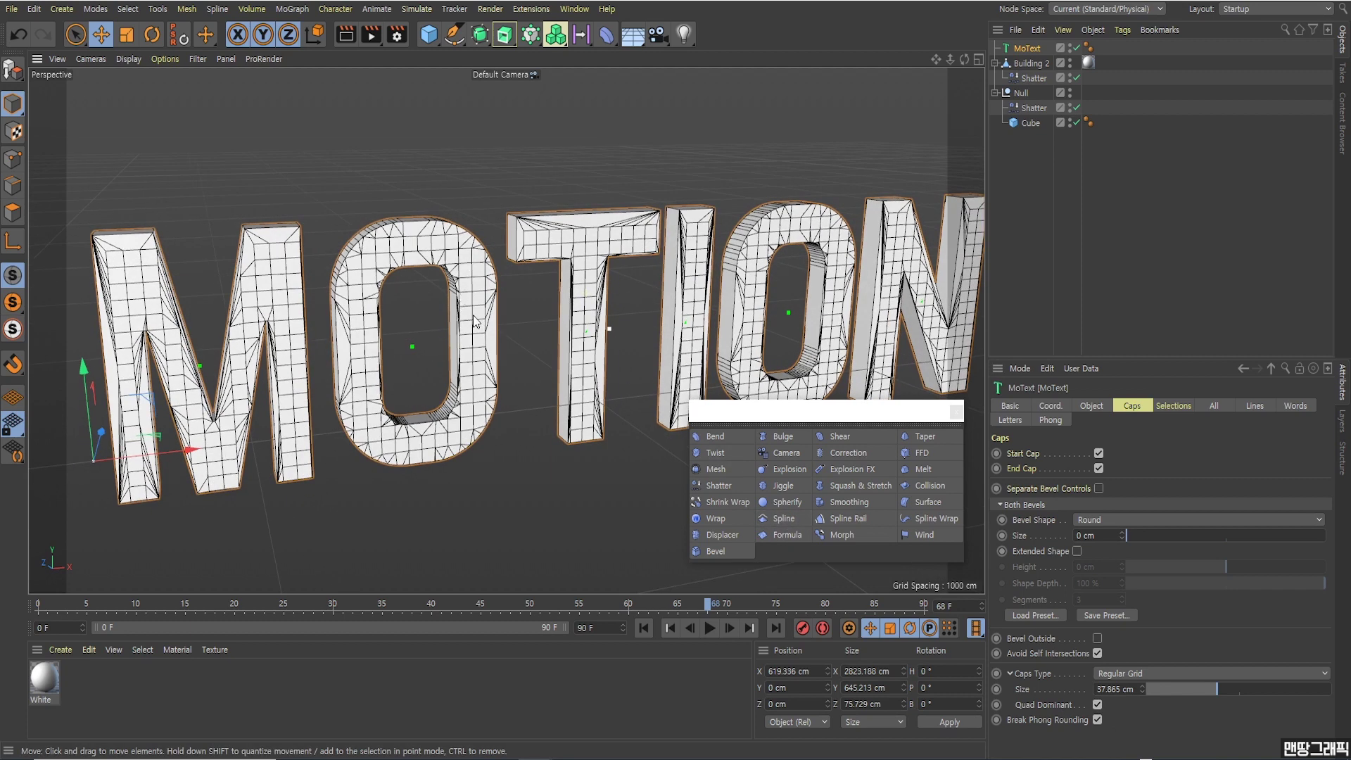
left_click(1194, 690)
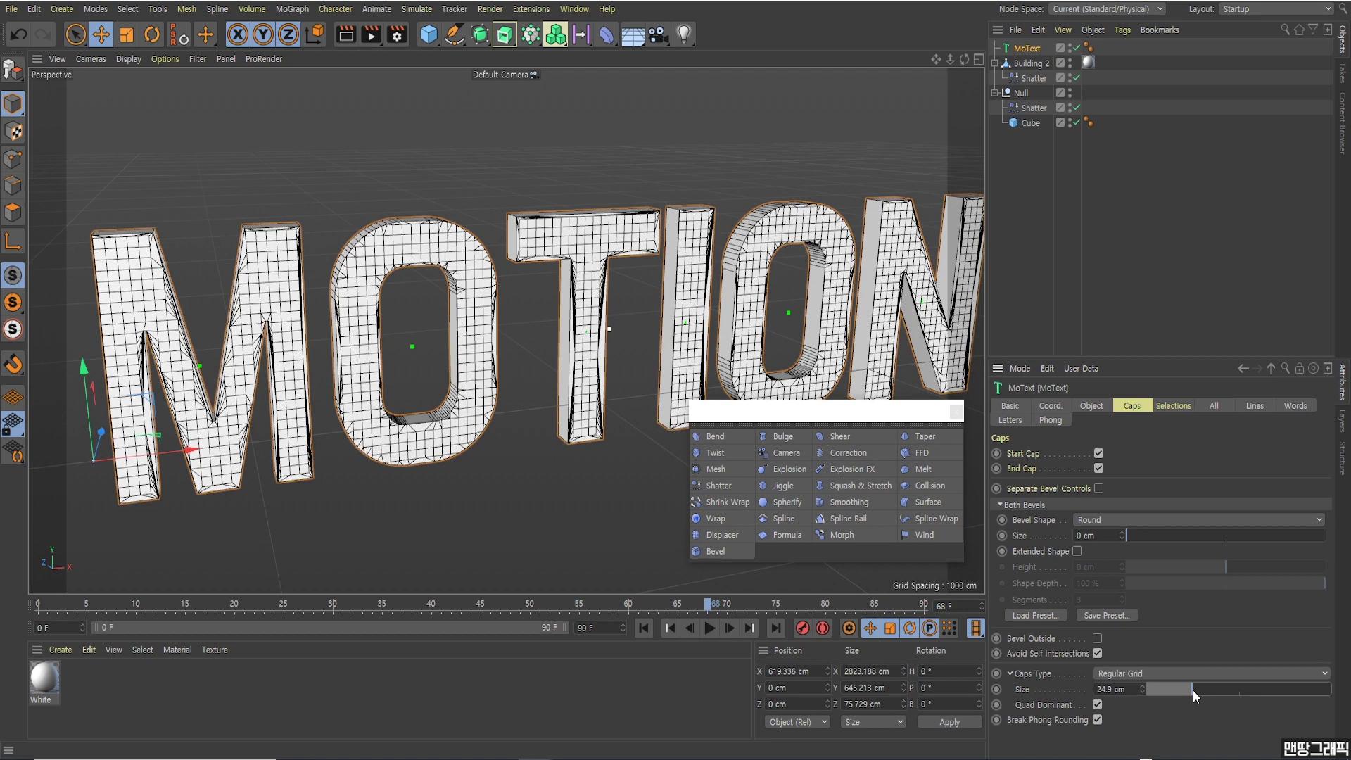
left_click(1184, 687)
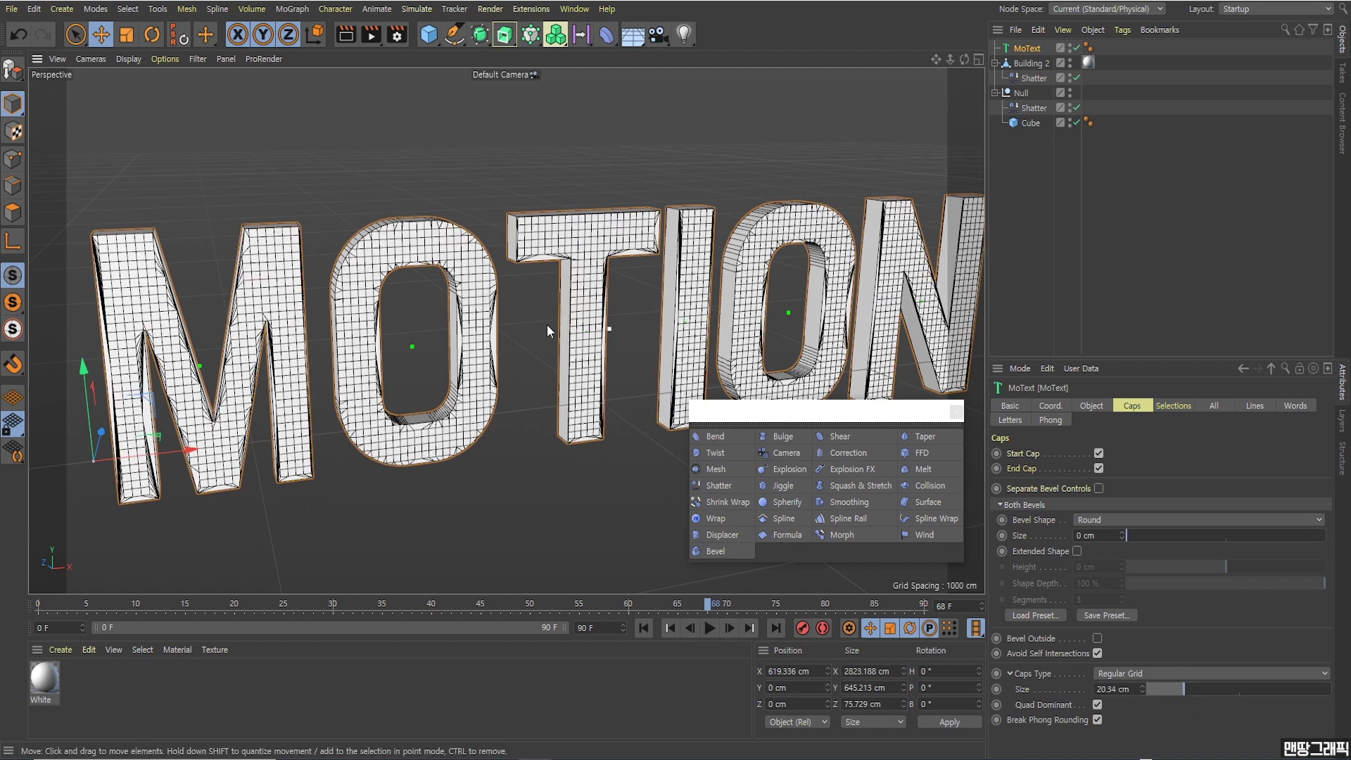
left_click_drag(566, 299, 574, 290, "alt")
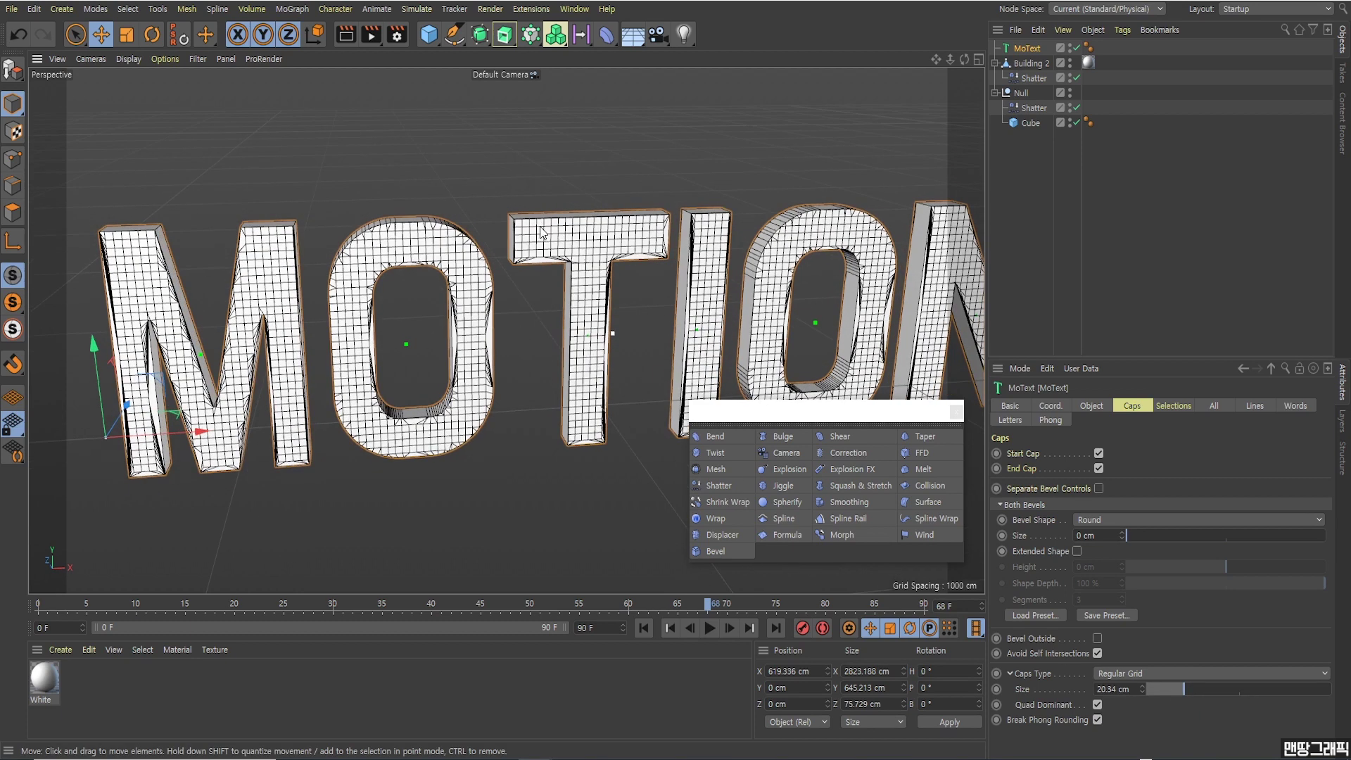
mouse_move(635, 243)
left_mouse_down("alt")
mouse_move(623, 292)
mouse_move(608, 281)
left_mouse_up("alt")
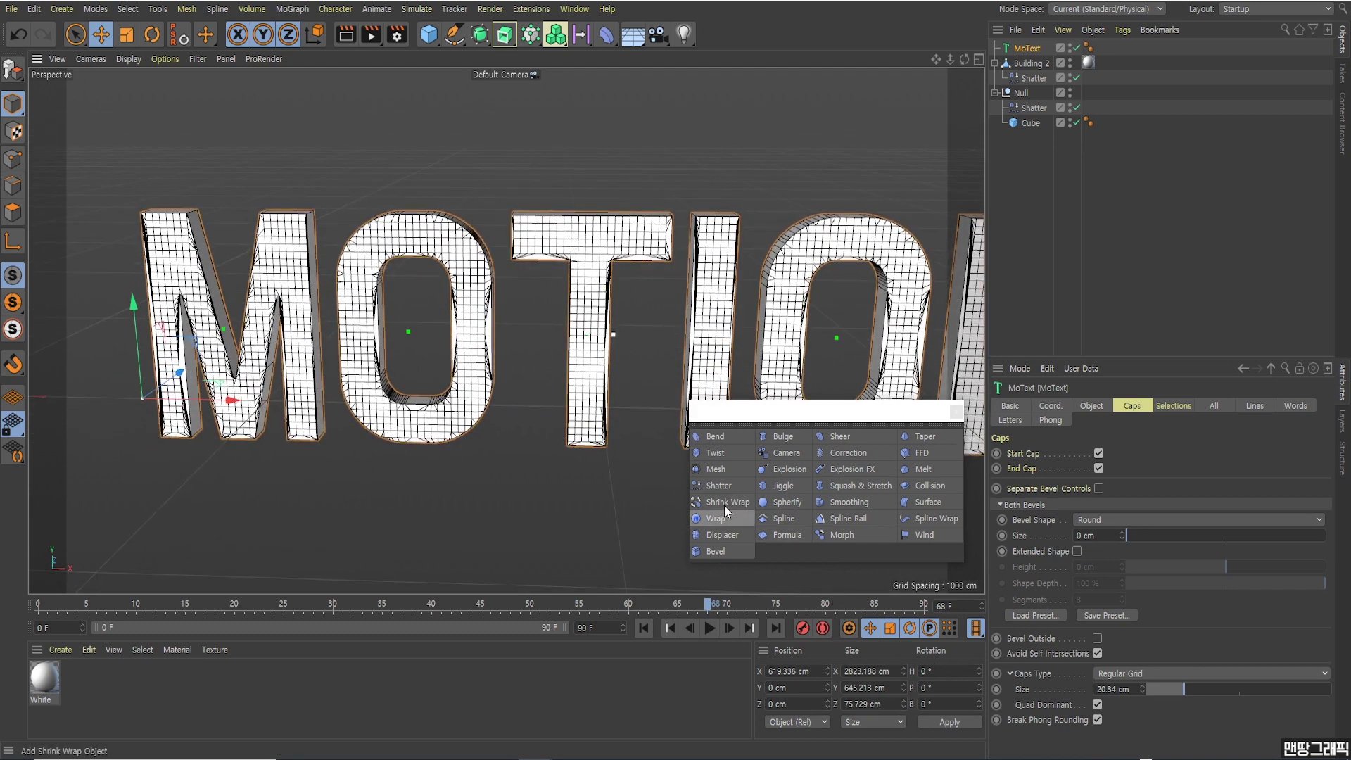
- Set the MoText's Intermediate Points to Uniform
left_click(1090, 406)
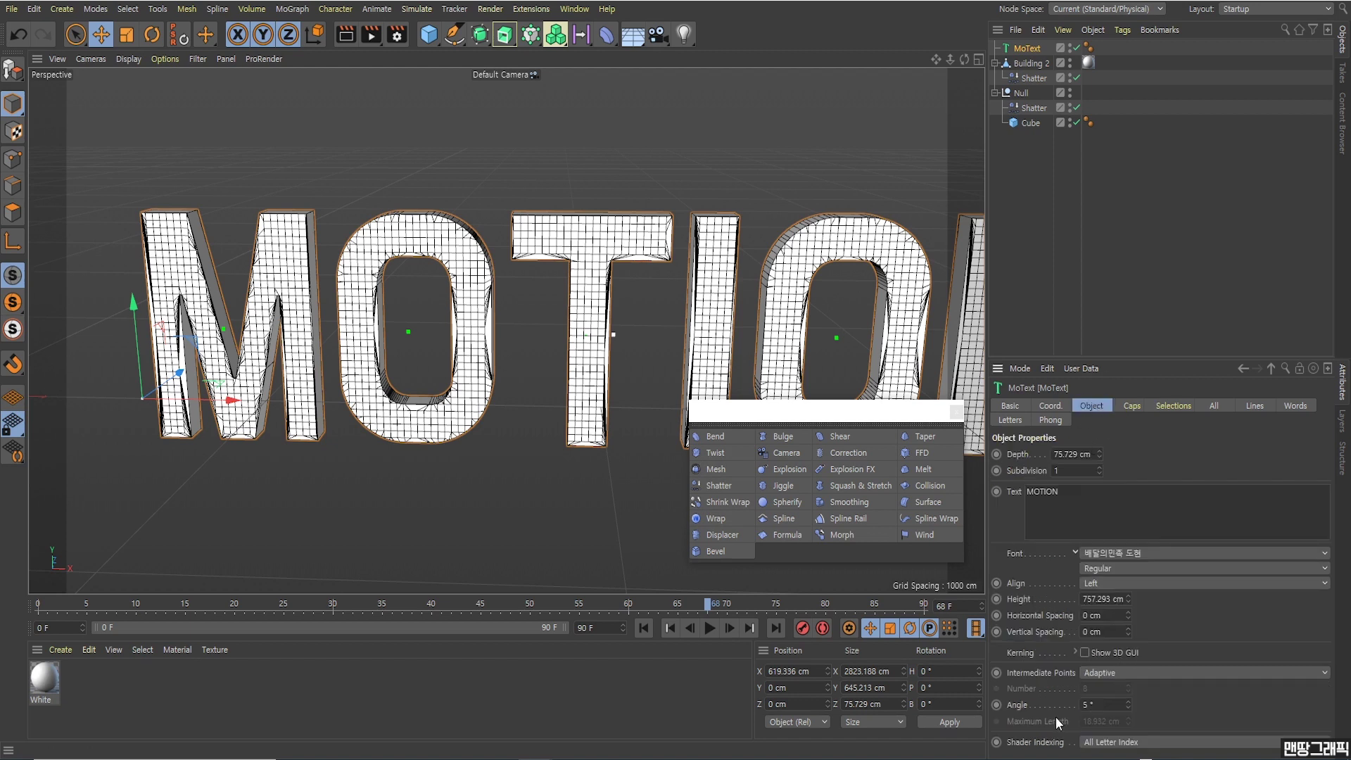
left_click(1108, 674)
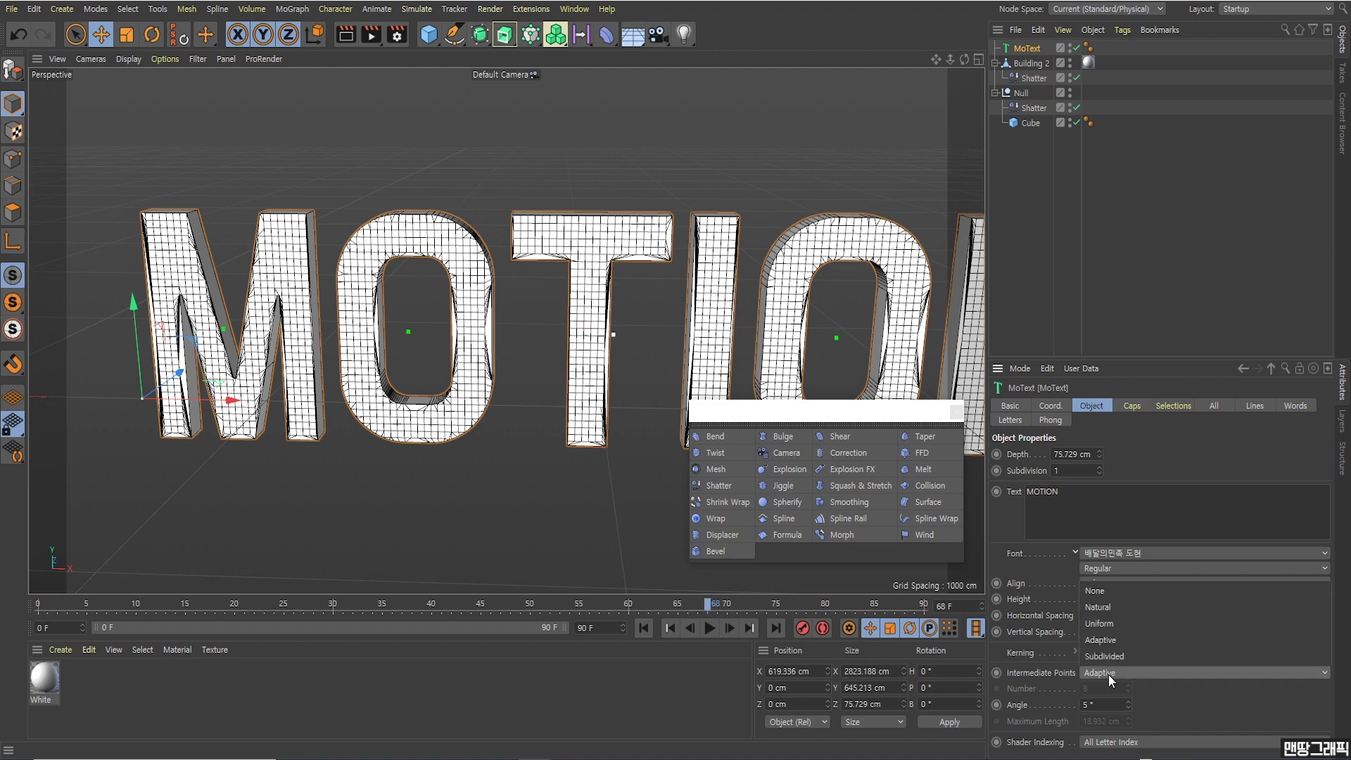
left_click(1106, 626)
mouse_move(612, 285)
left_mouse_down("alt")
mouse_move(592, 369)
mouse_move(674, 283)
mouse_move(481, 274)
mouse_move(540, 301)
mouse_move(610, 306)
mouse_move(616, 355)
mouse_move(618, 296)
left_mouse_up("alt")
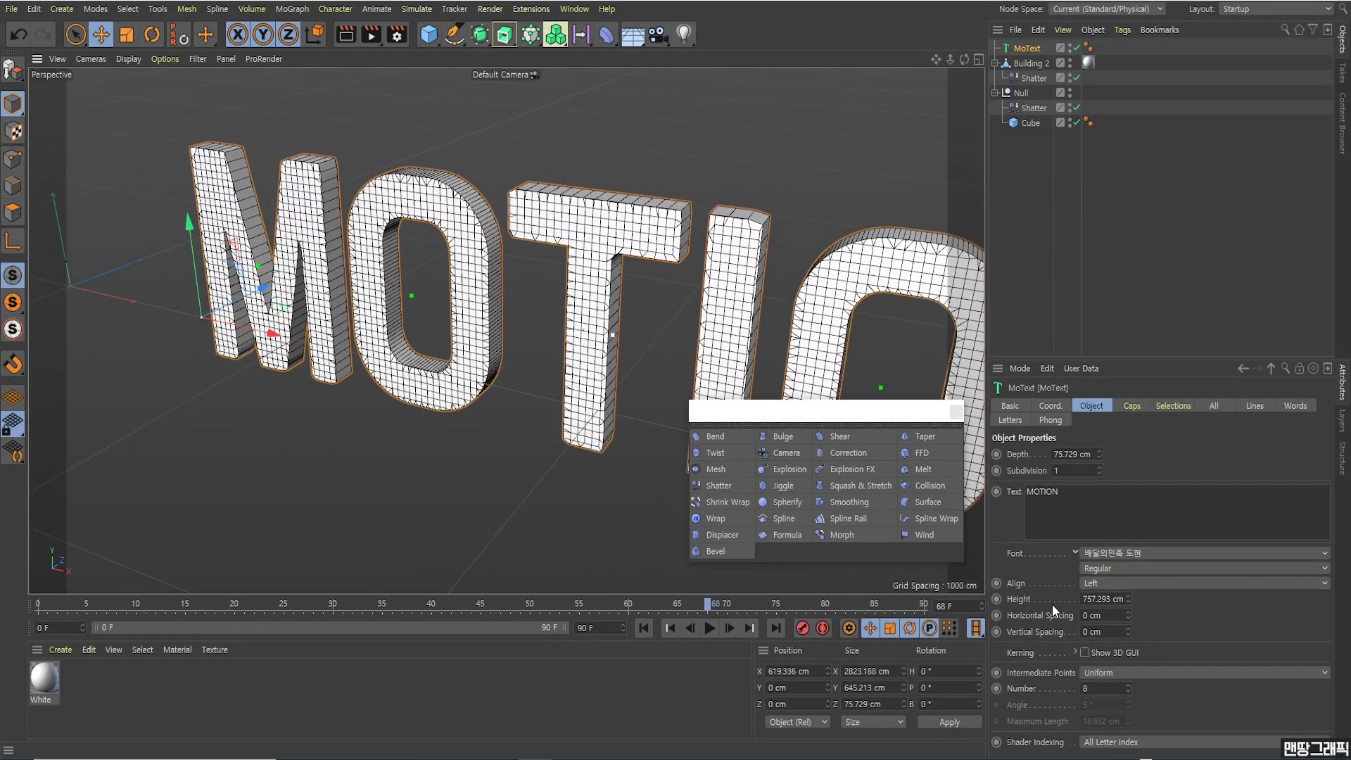
left_click_drag(923, 91, 716, 276, "alt")
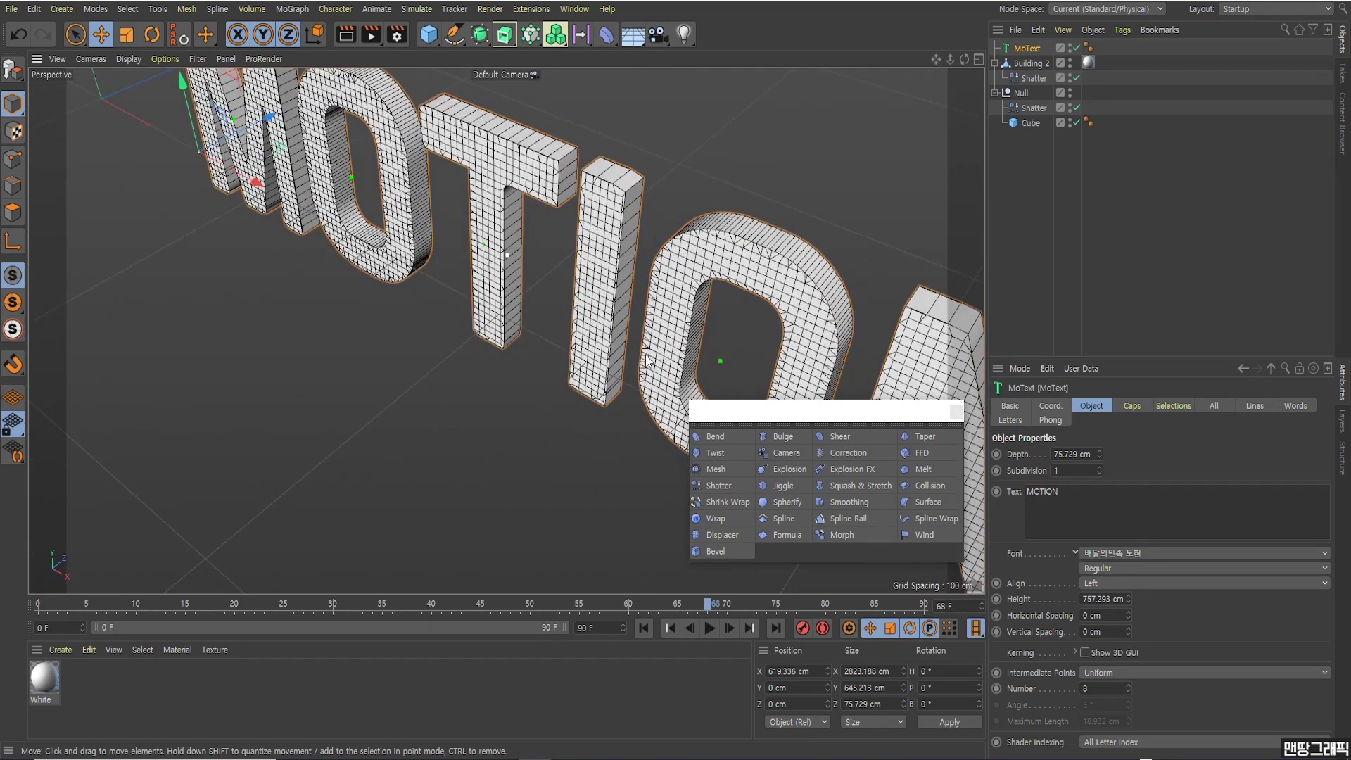
left_click_drag(665, 383, 686, 338, "alt")
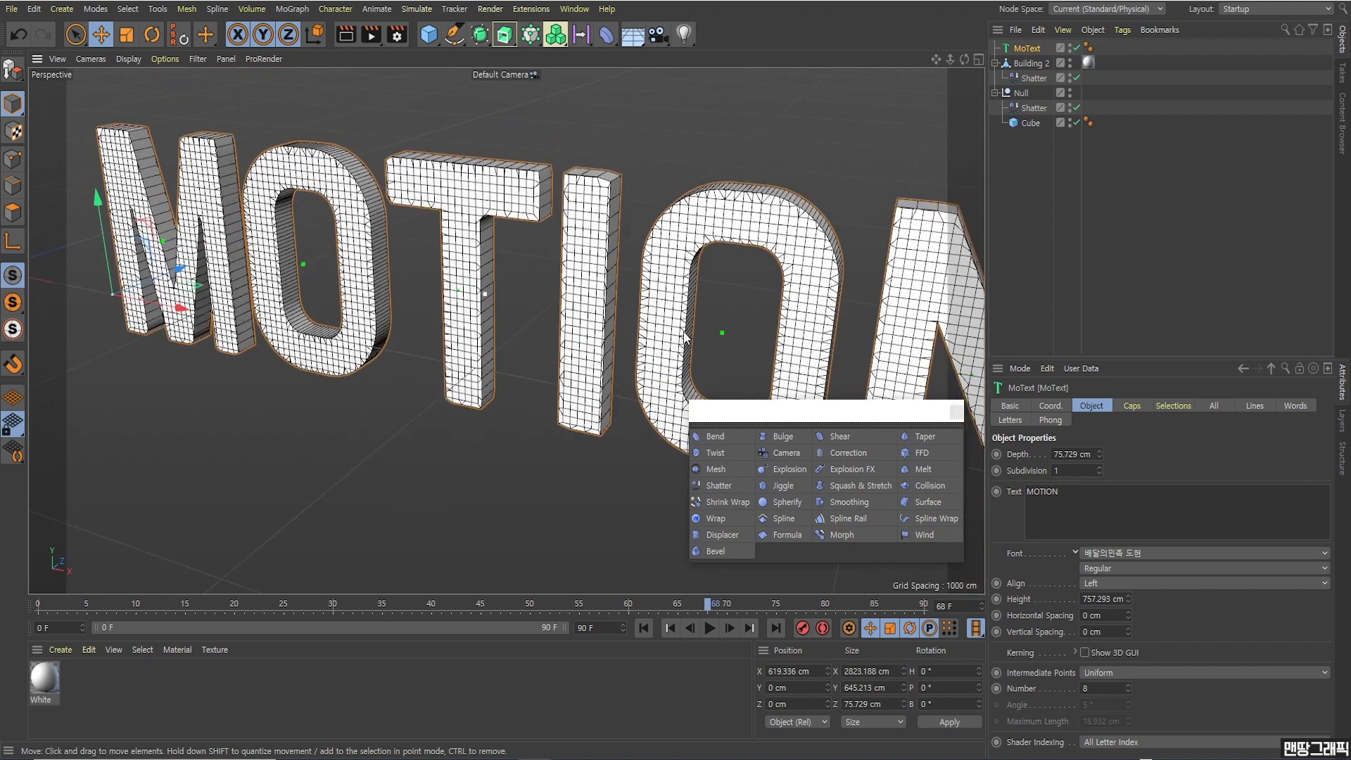
left_click_drag(683, 269, 733, 208, "alt")
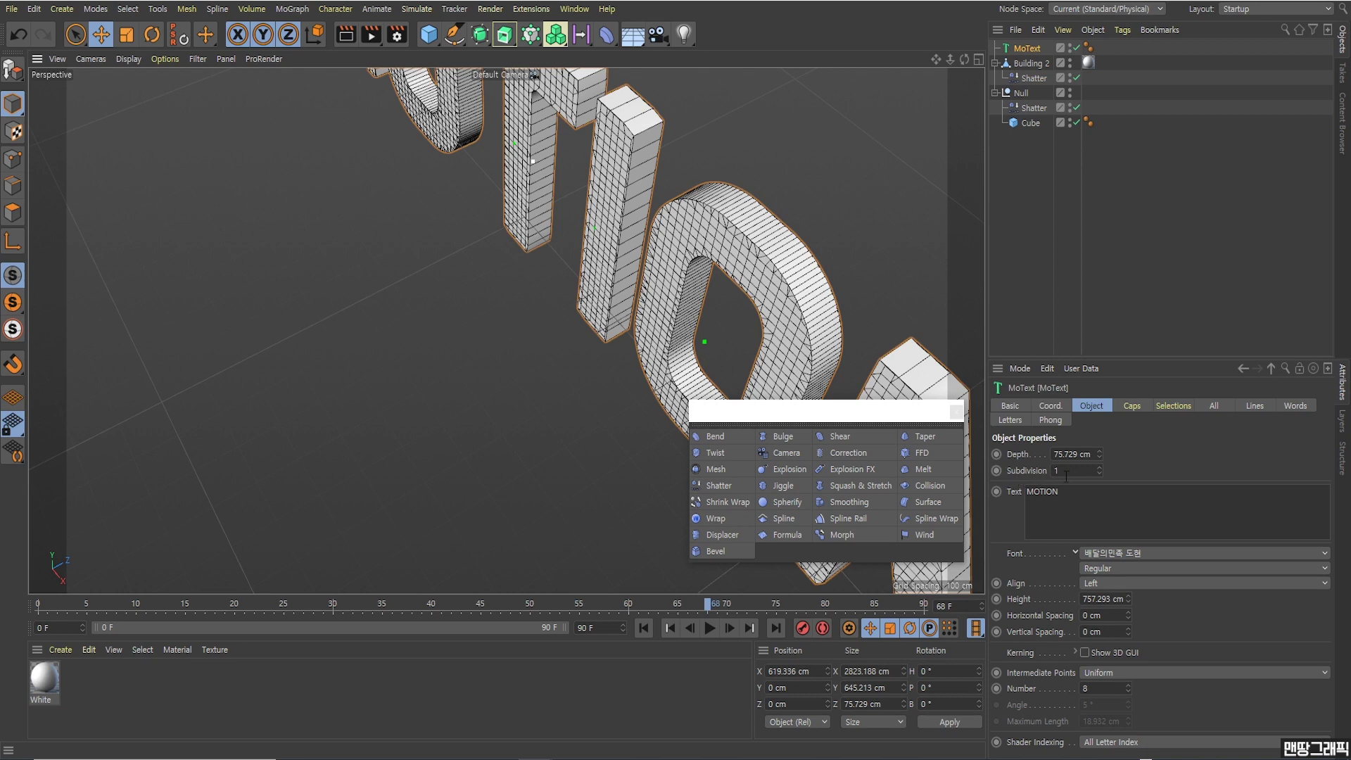
- Raise the extrusion Subdivision from 1 to 5 and frame the whole MOTION text
left_click(1099, 467)
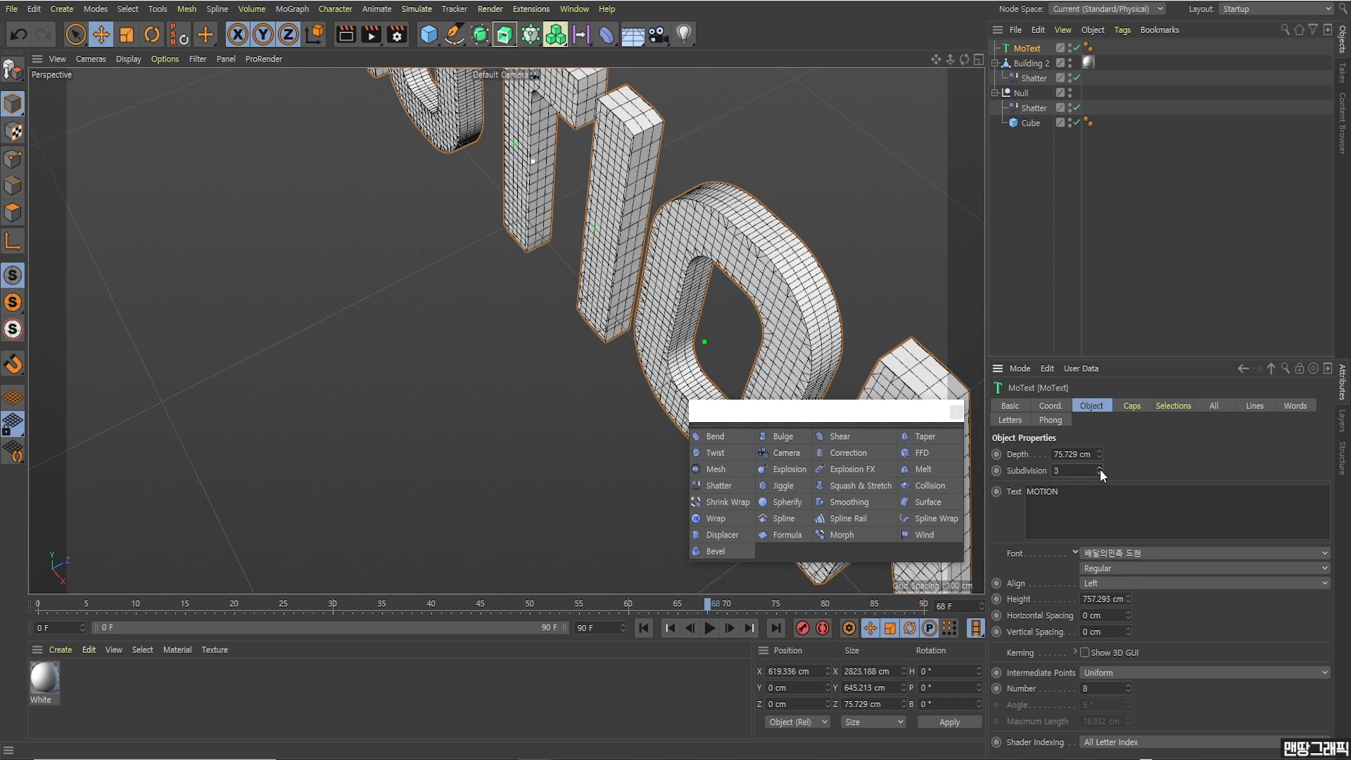
left_click(1100, 468)
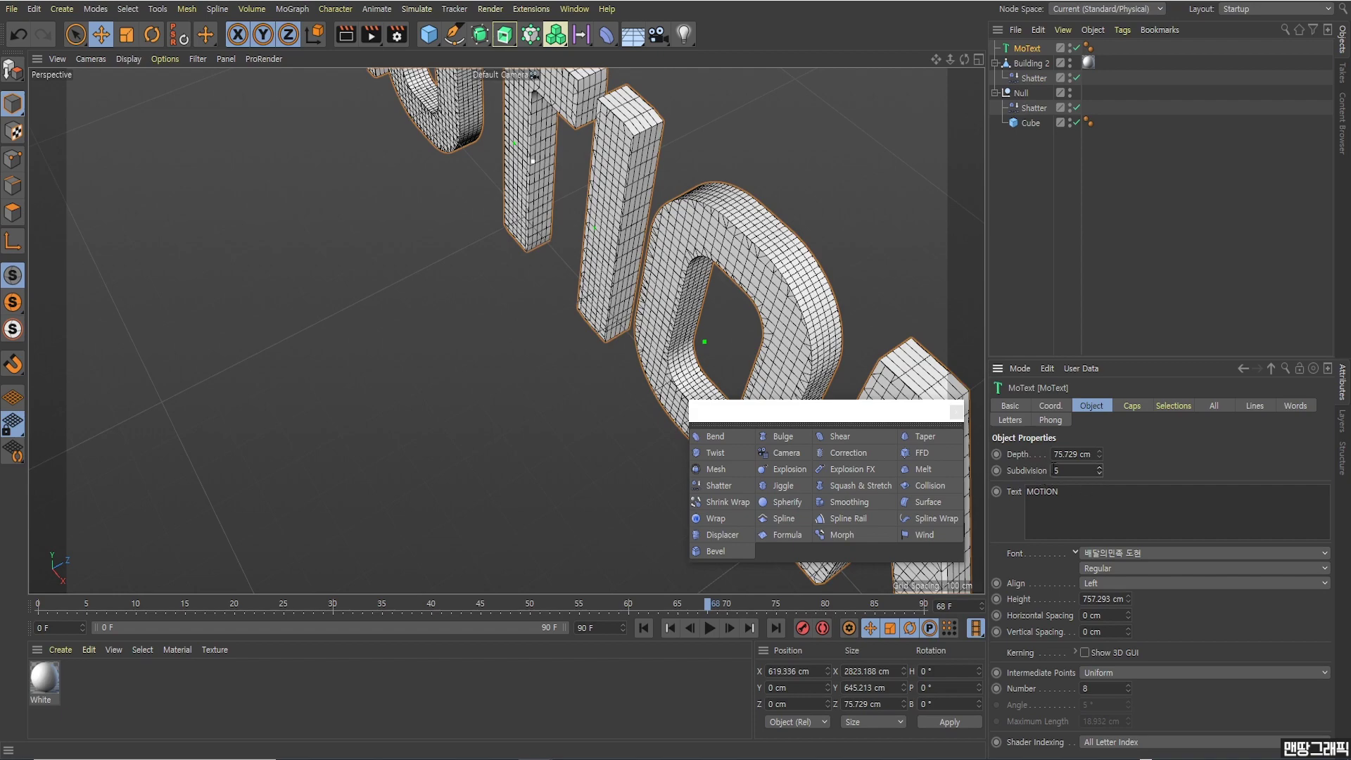
key("h")
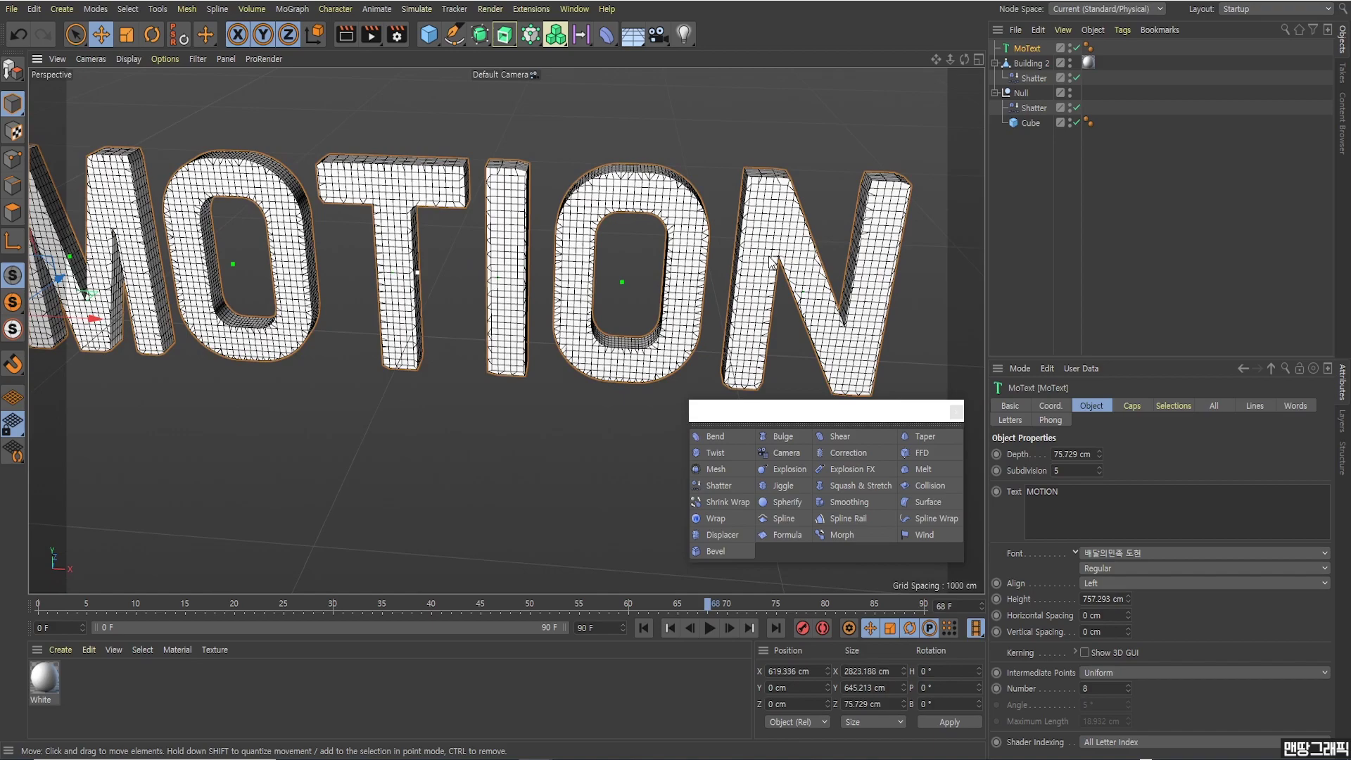
mouse_move(929, 87)
left_mouse_down("alt")
mouse_move(576, 268)
mouse_move(605, 230)
mouse_move(886, 137)
left_mouse_up("alt")
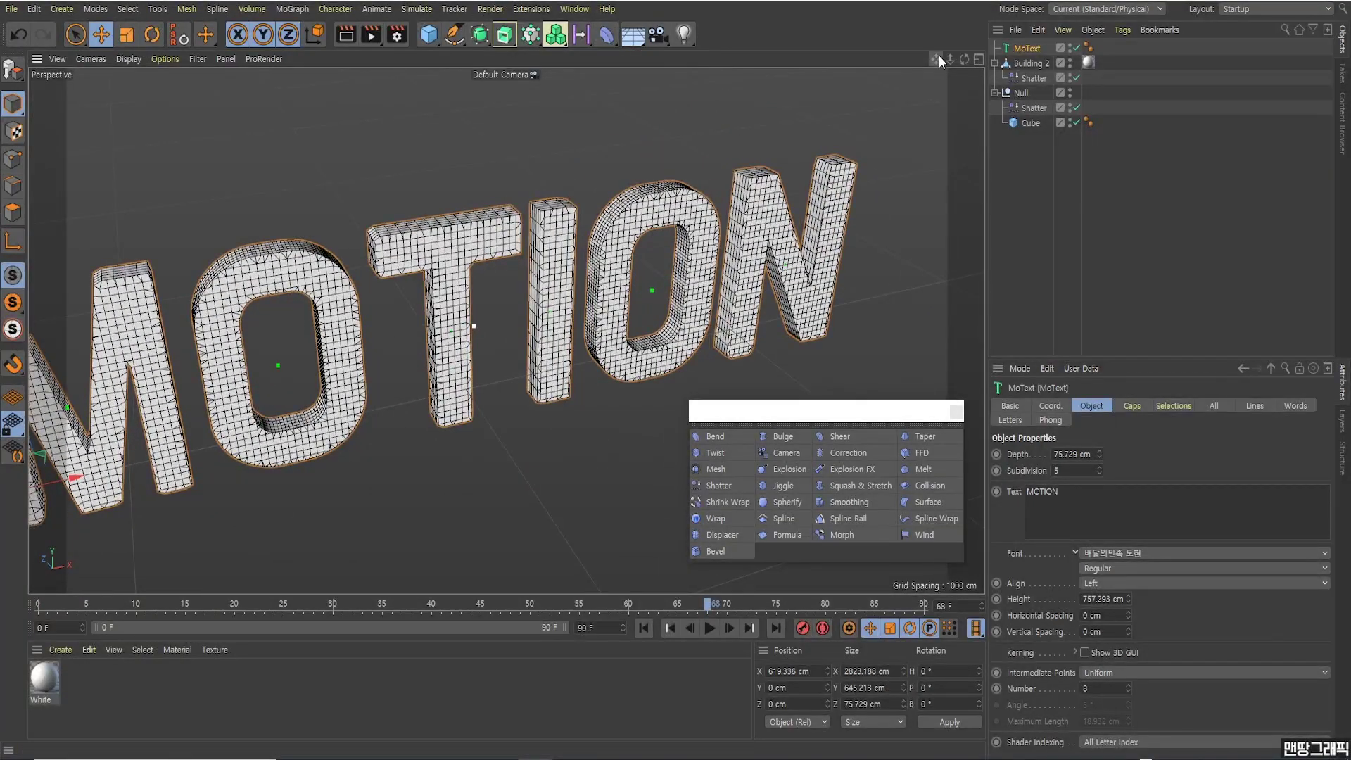
left_click_drag(938, 55, 512, 286, "alt")
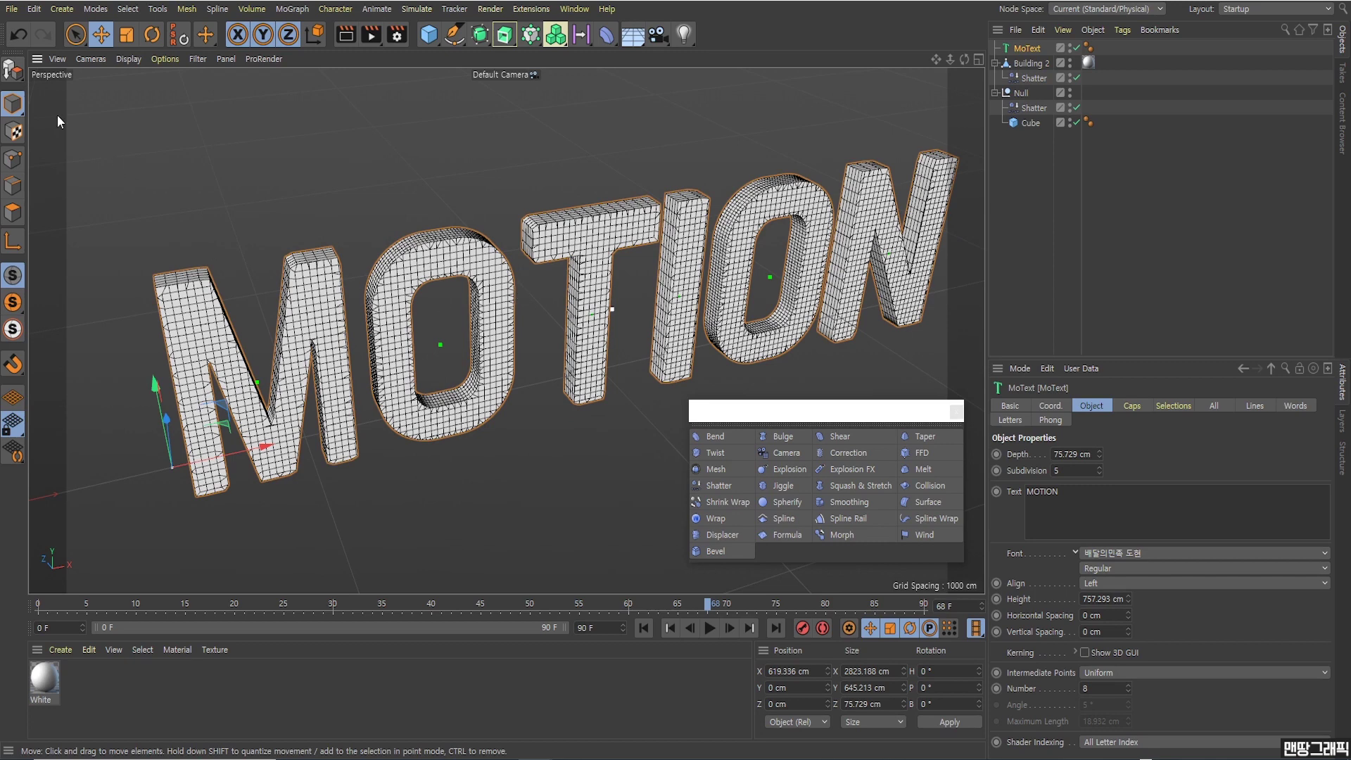
left_click_drag(13, 68, 30, 84)
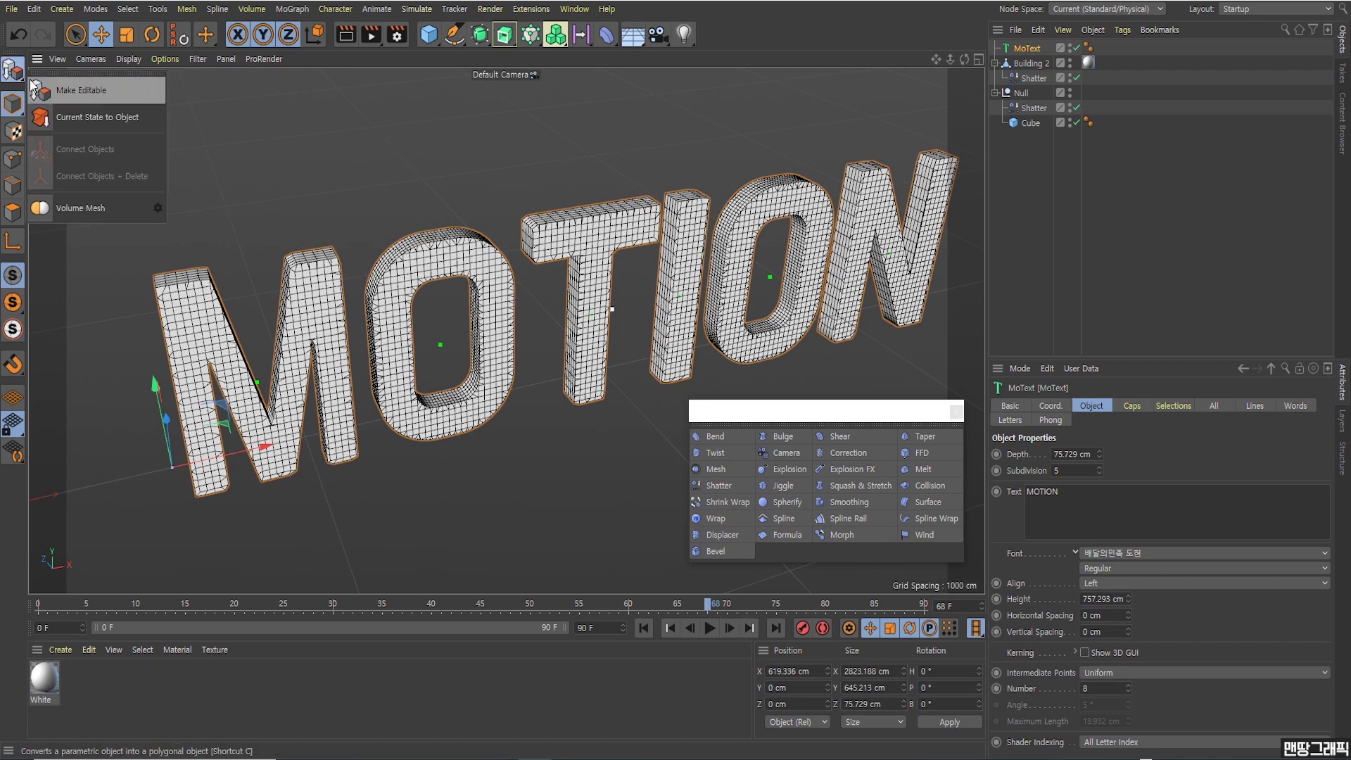
- Make MoText editable and expand its hierarchy to inspect the letter objects
left_click(77, 96)
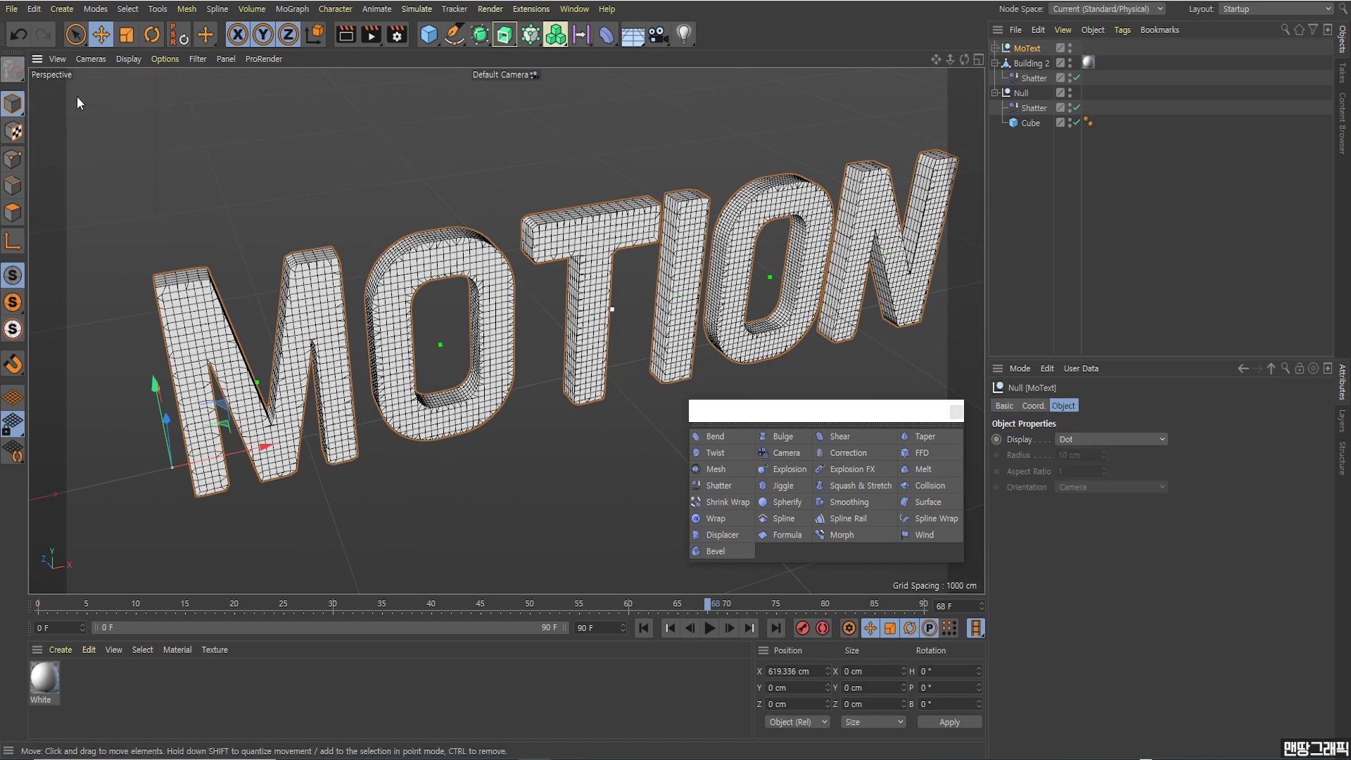
left_click_drag(370, 172, 588, 269, "alt")
left_click(994, 48)
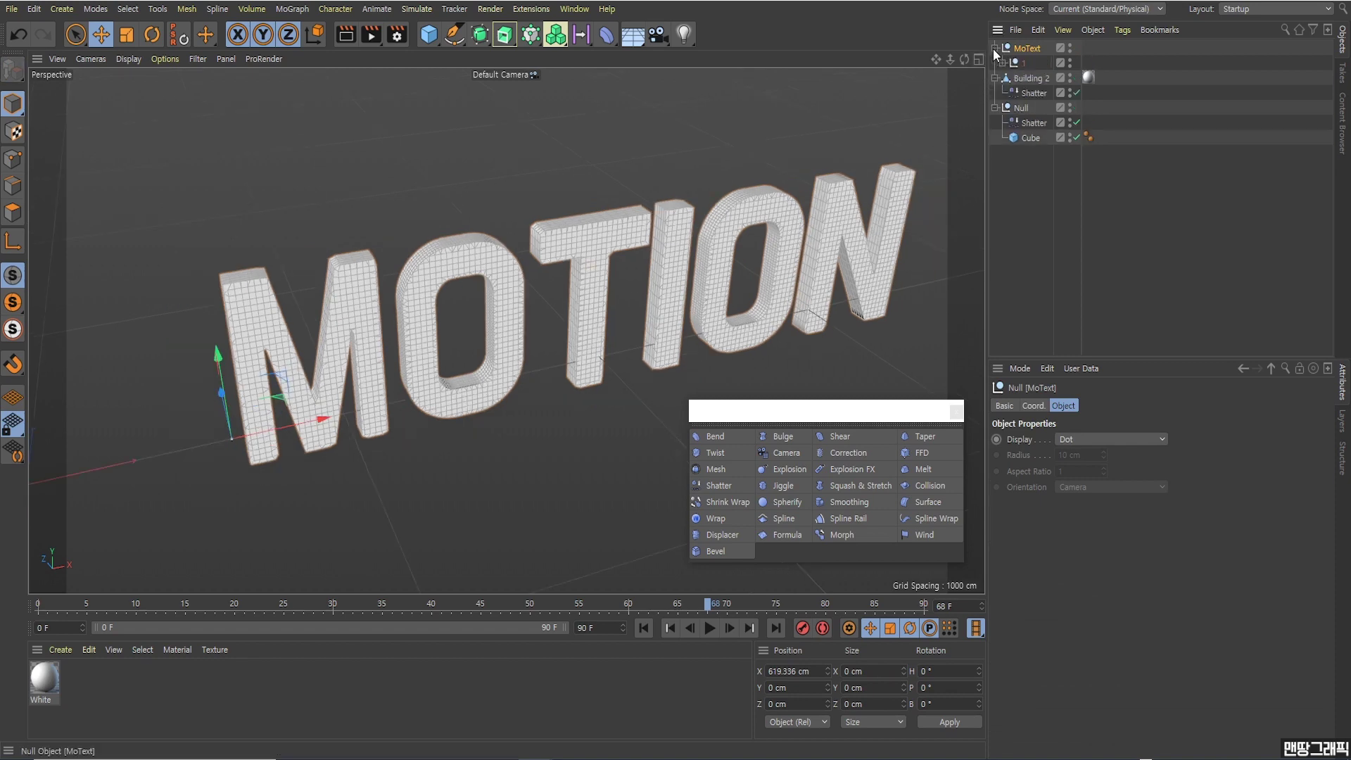
left_click(1010, 78)
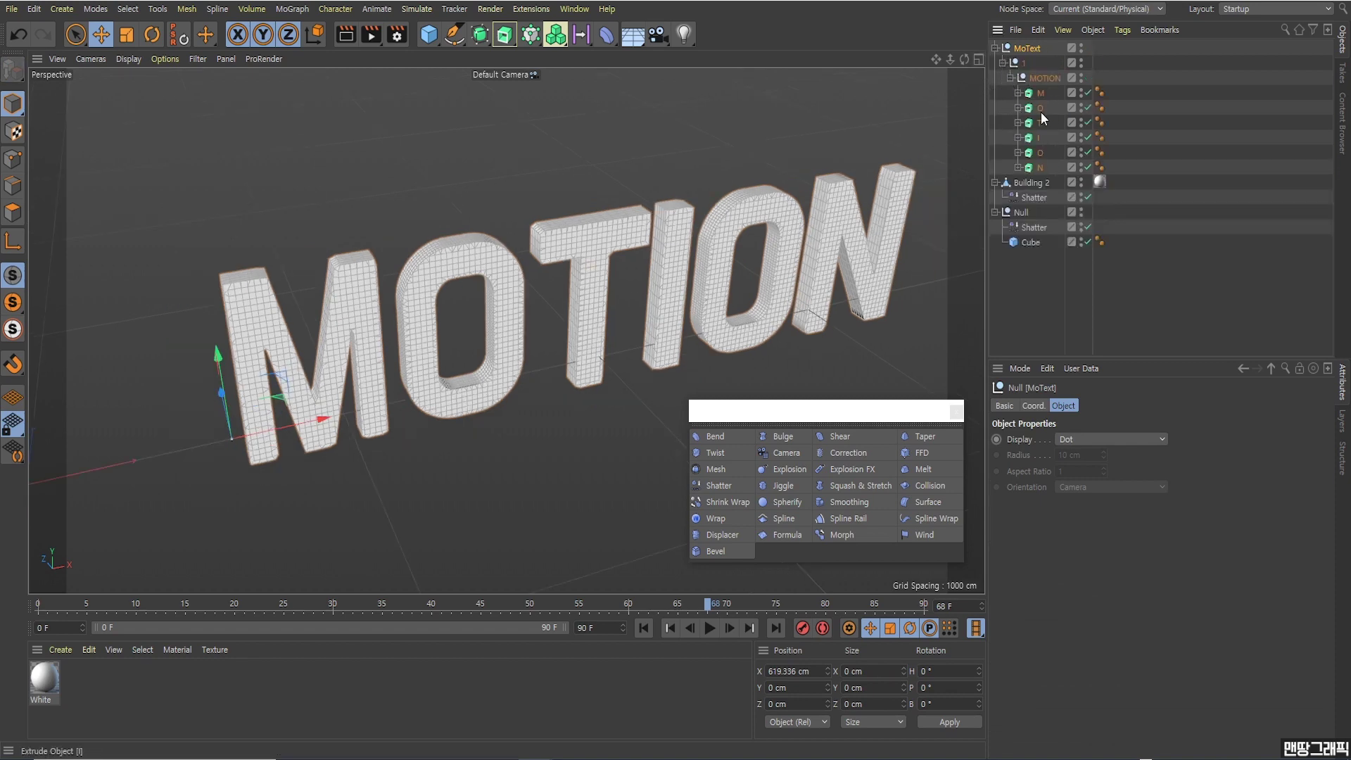
left_click(1040, 109)
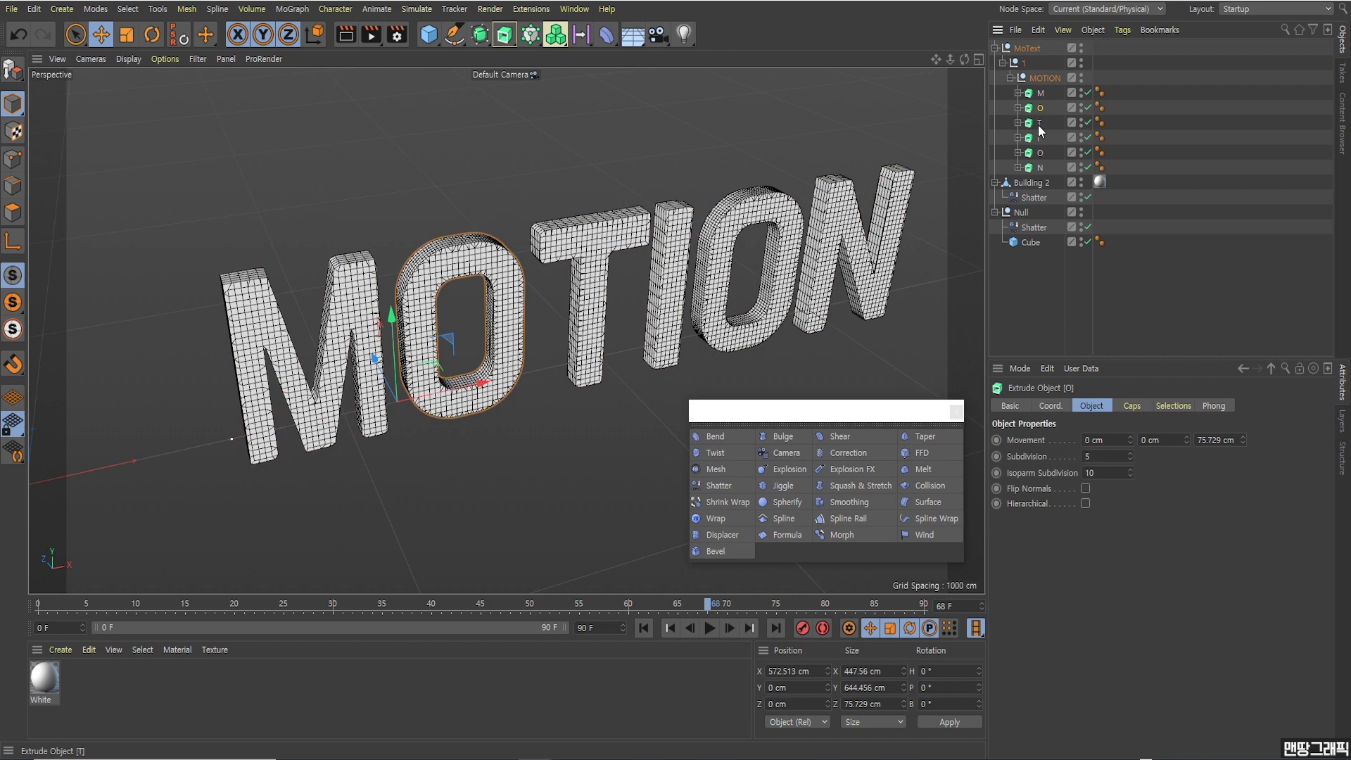
left_click(1038, 122)
left_click(1038, 169)
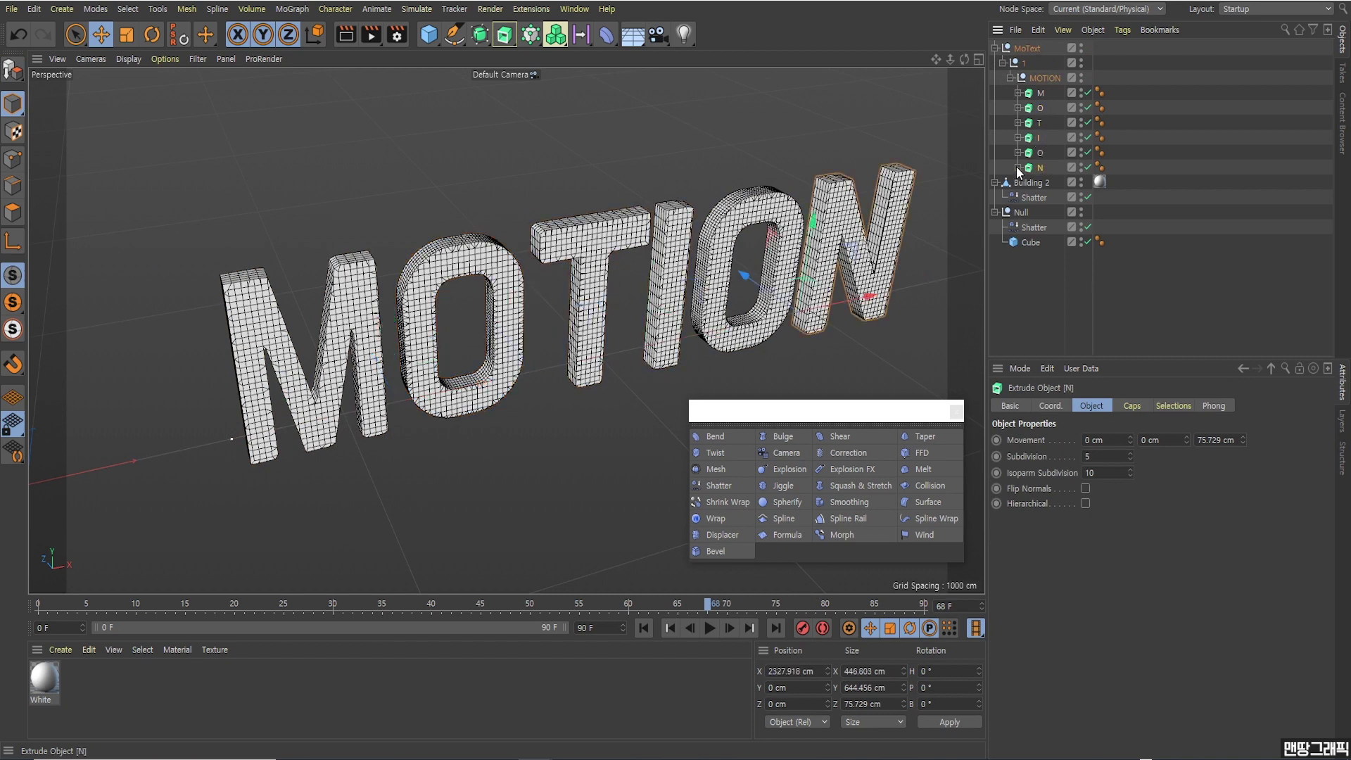
left_click(1017, 152)
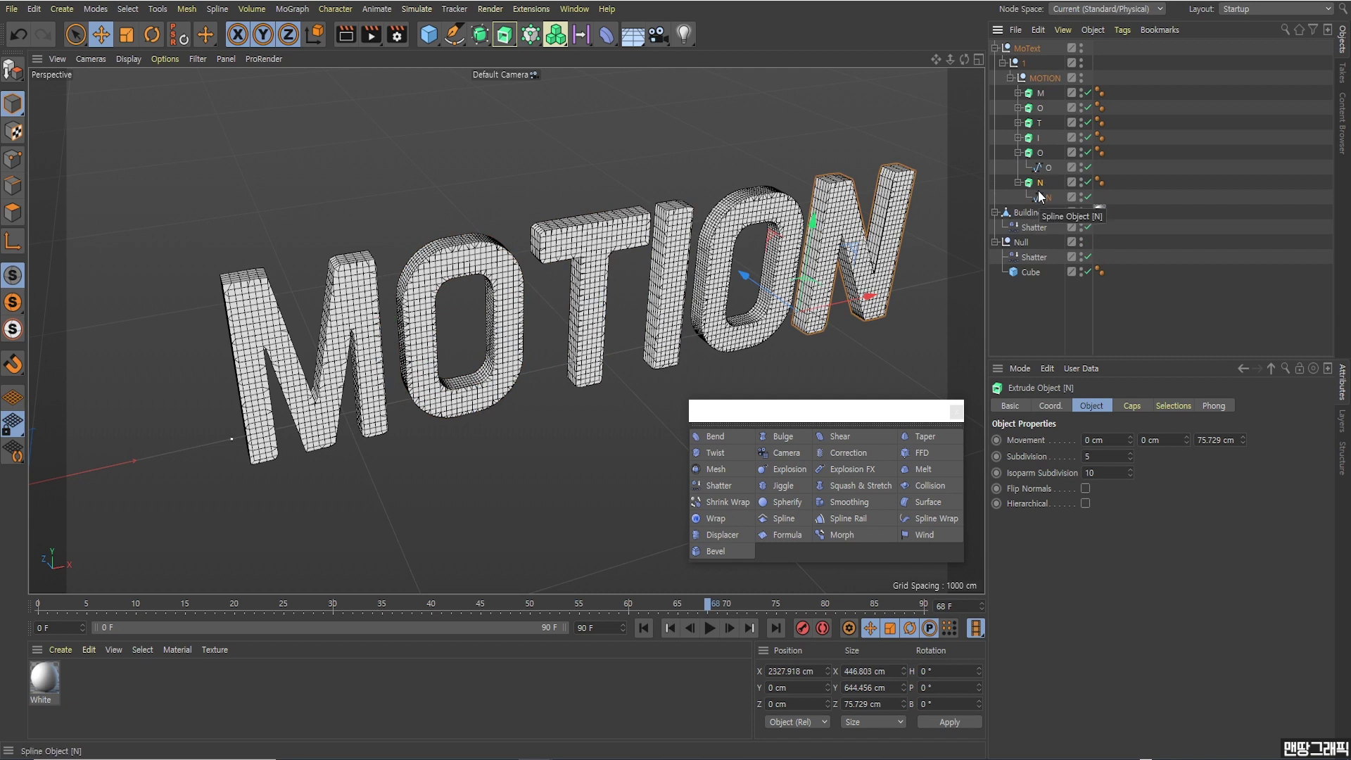
left_click(1145, 66)
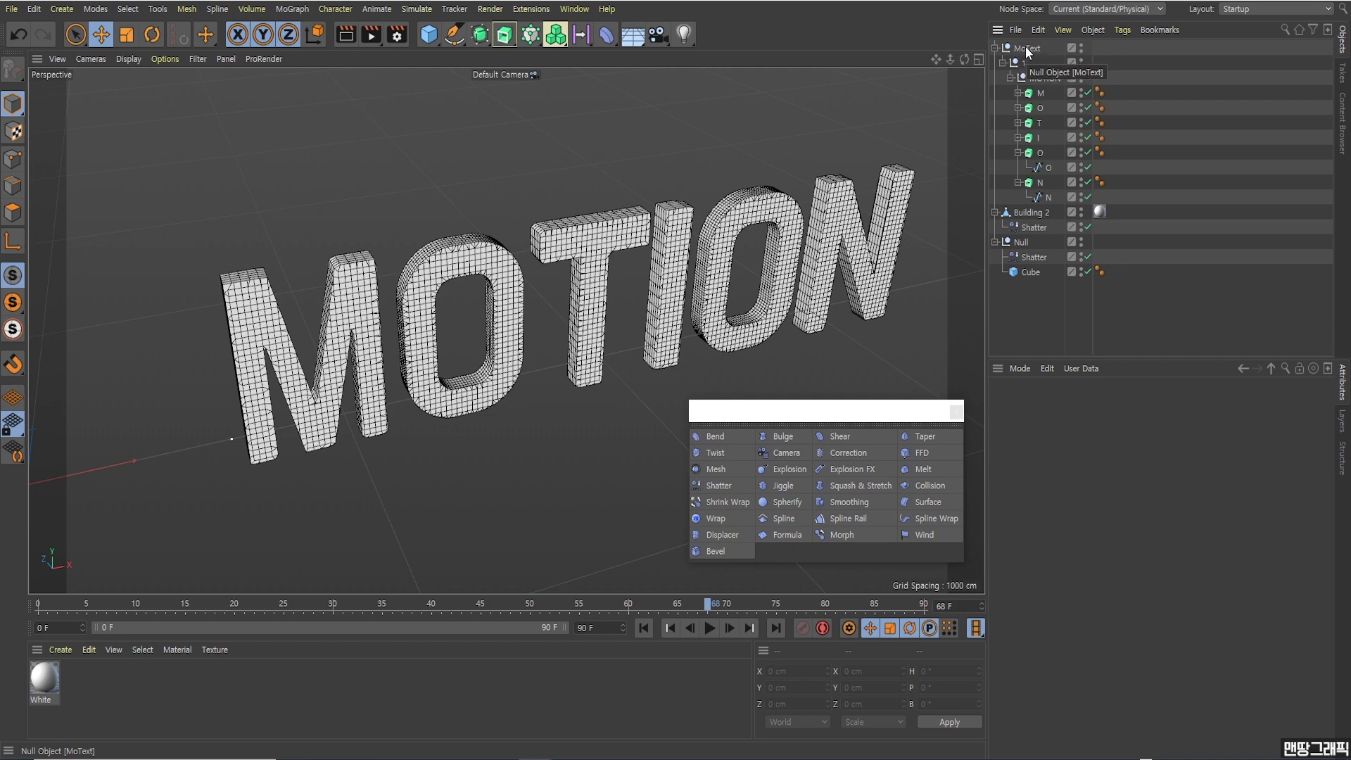
- Merge the whole MoText hierarchy into one polygon object with Connect Objects + Delete
middle_click(1027, 49)
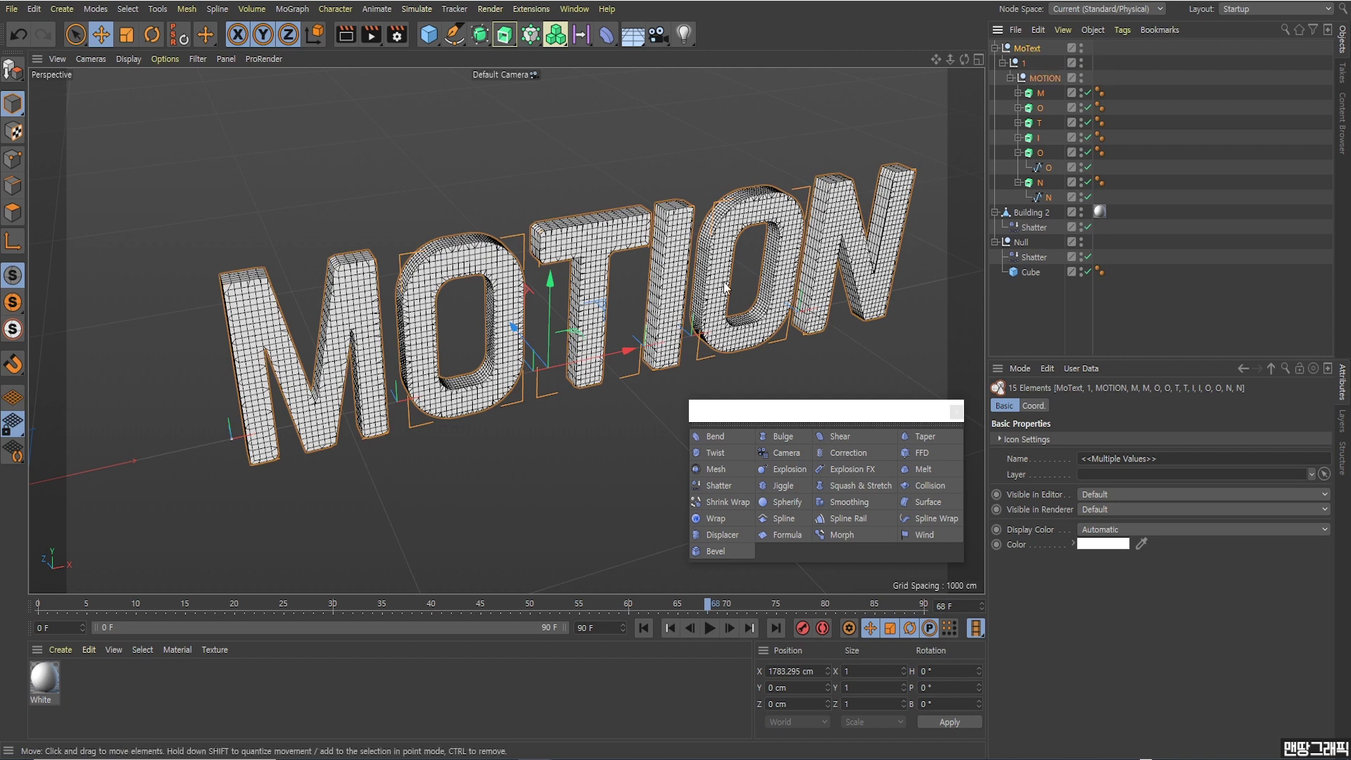
left_click(1018, 123)
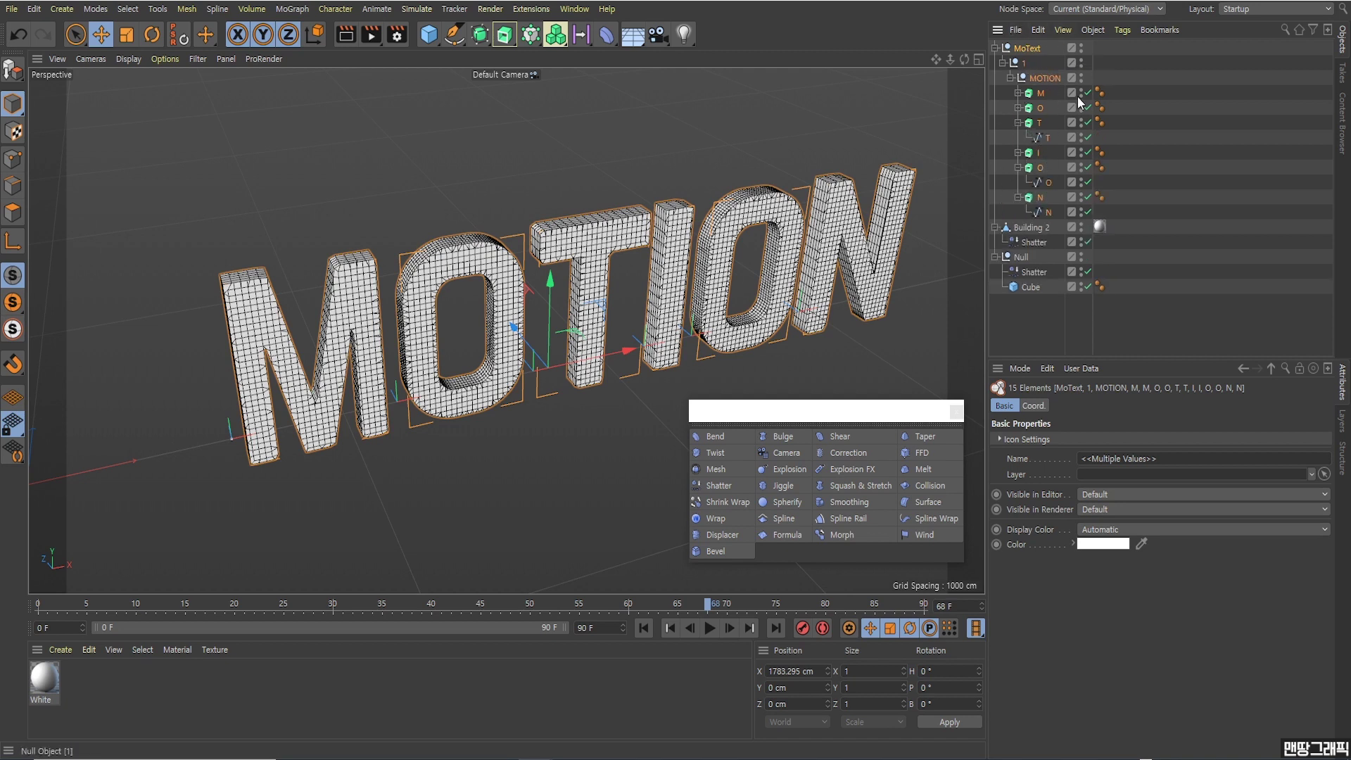
right_click(1021, 50)
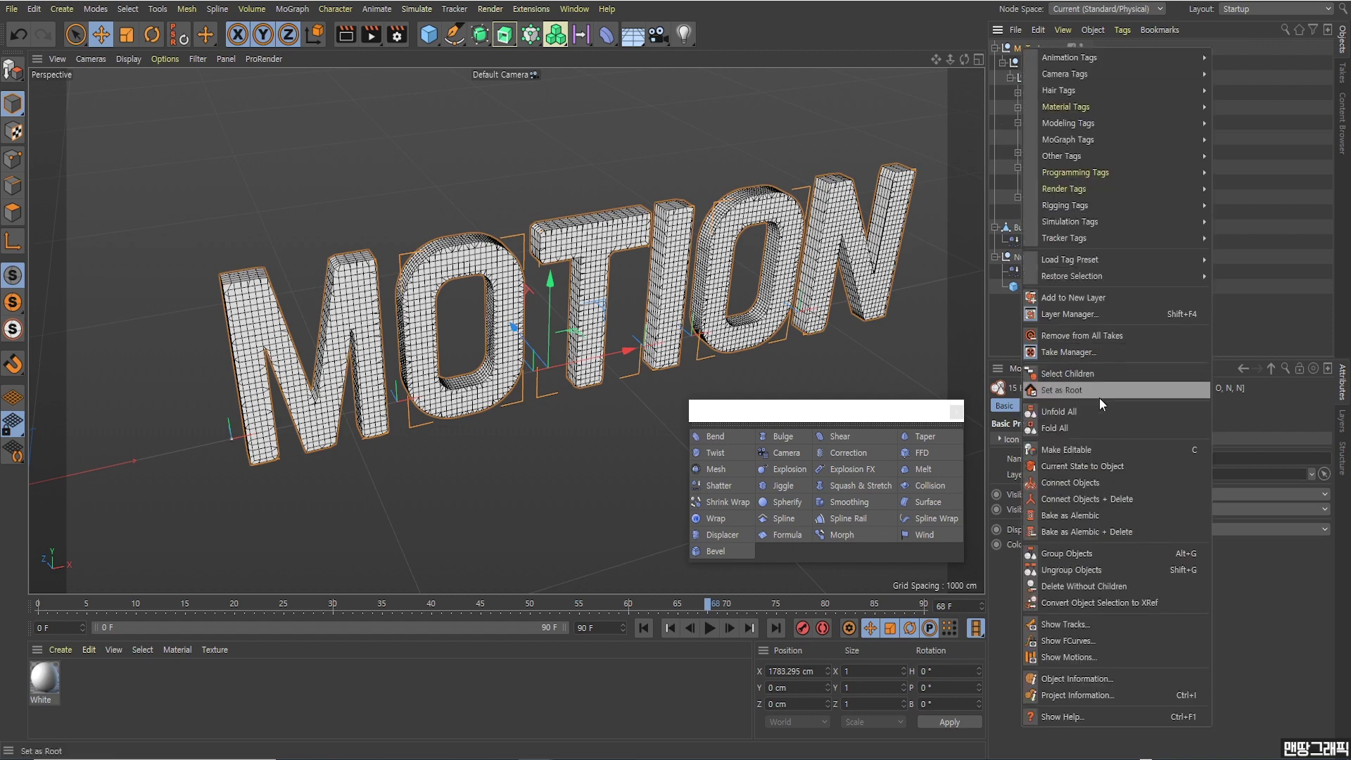
left_click(1101, 498)
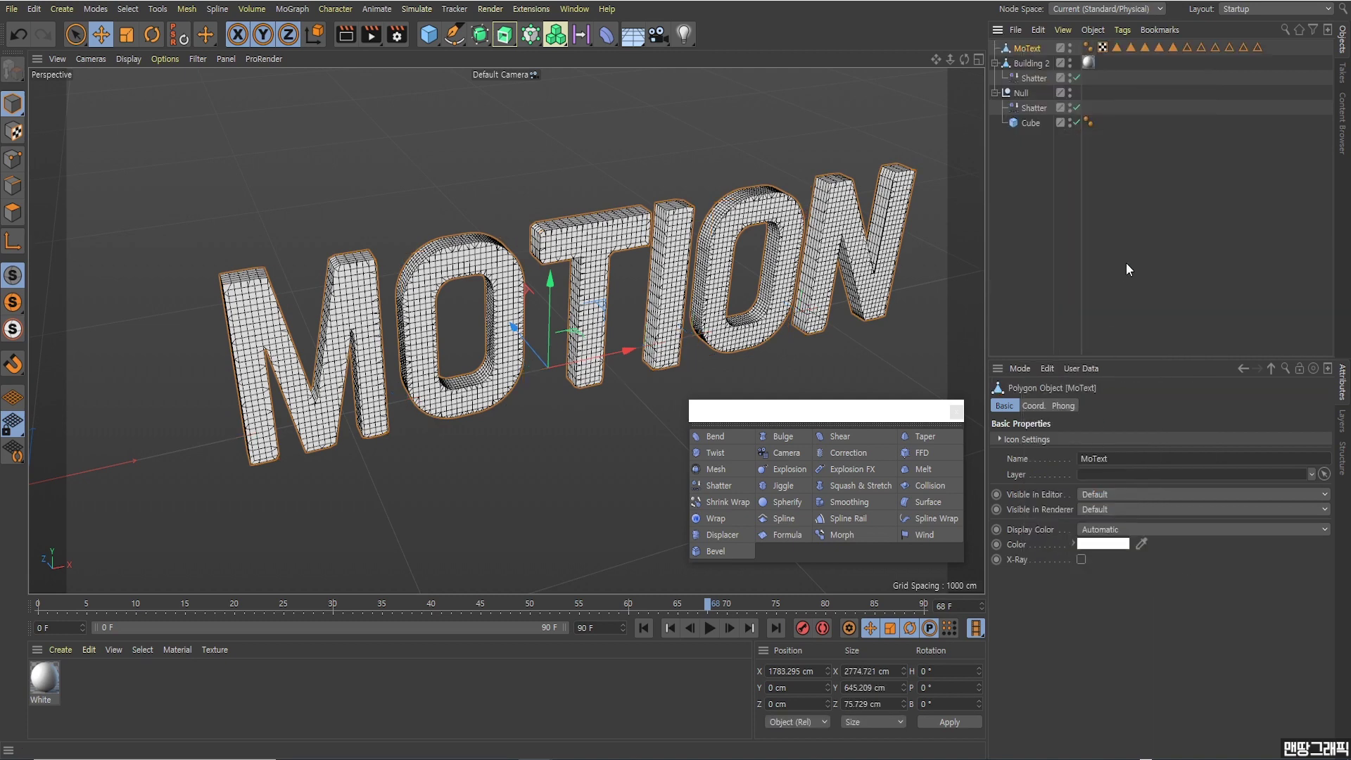
scroll(507, 304, "down", 2)
left_click(783, 155)
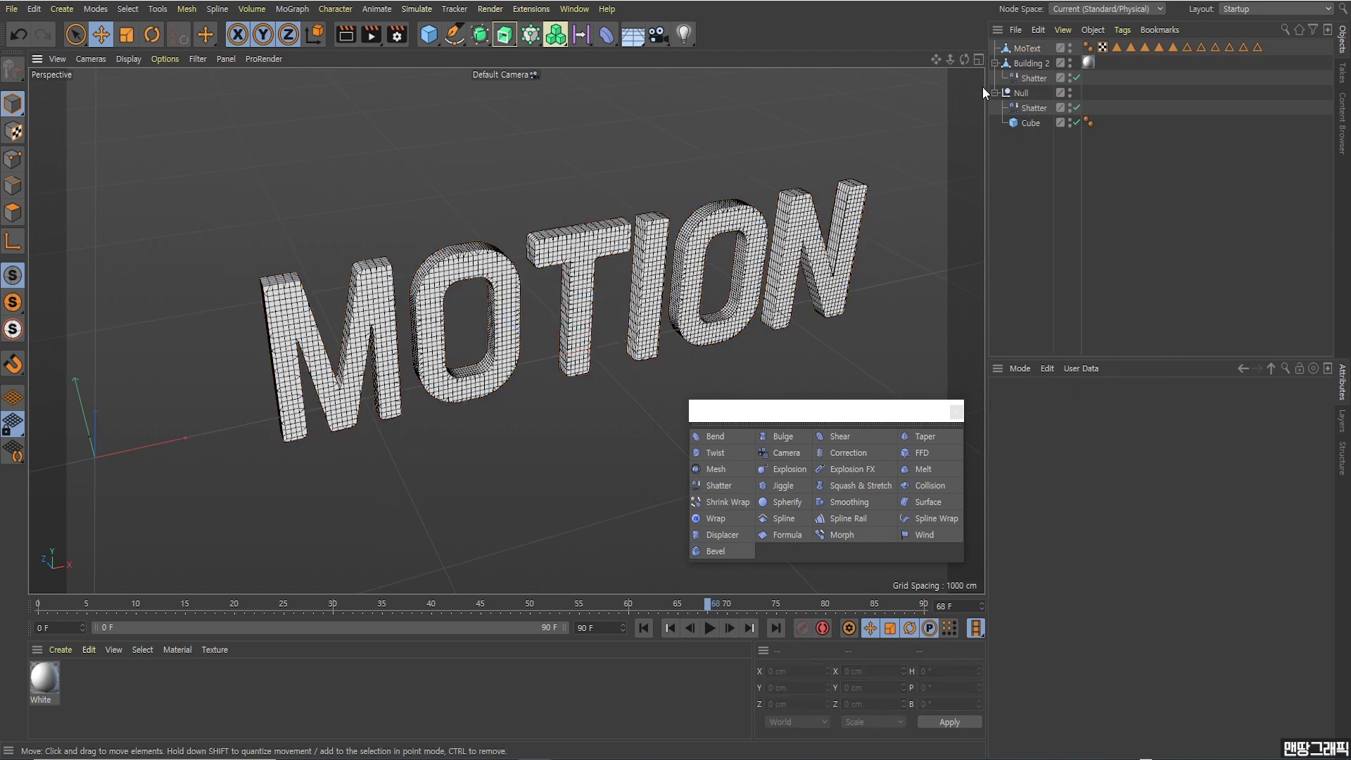
left_click(1028, 48)
mouse_move(551, 329)
left_mouse_down("alt")
mouse_move(593, 273)
mouse_move(414, 271)
left_mouse_up("alt")
scroll(414, 270, "up", 3)
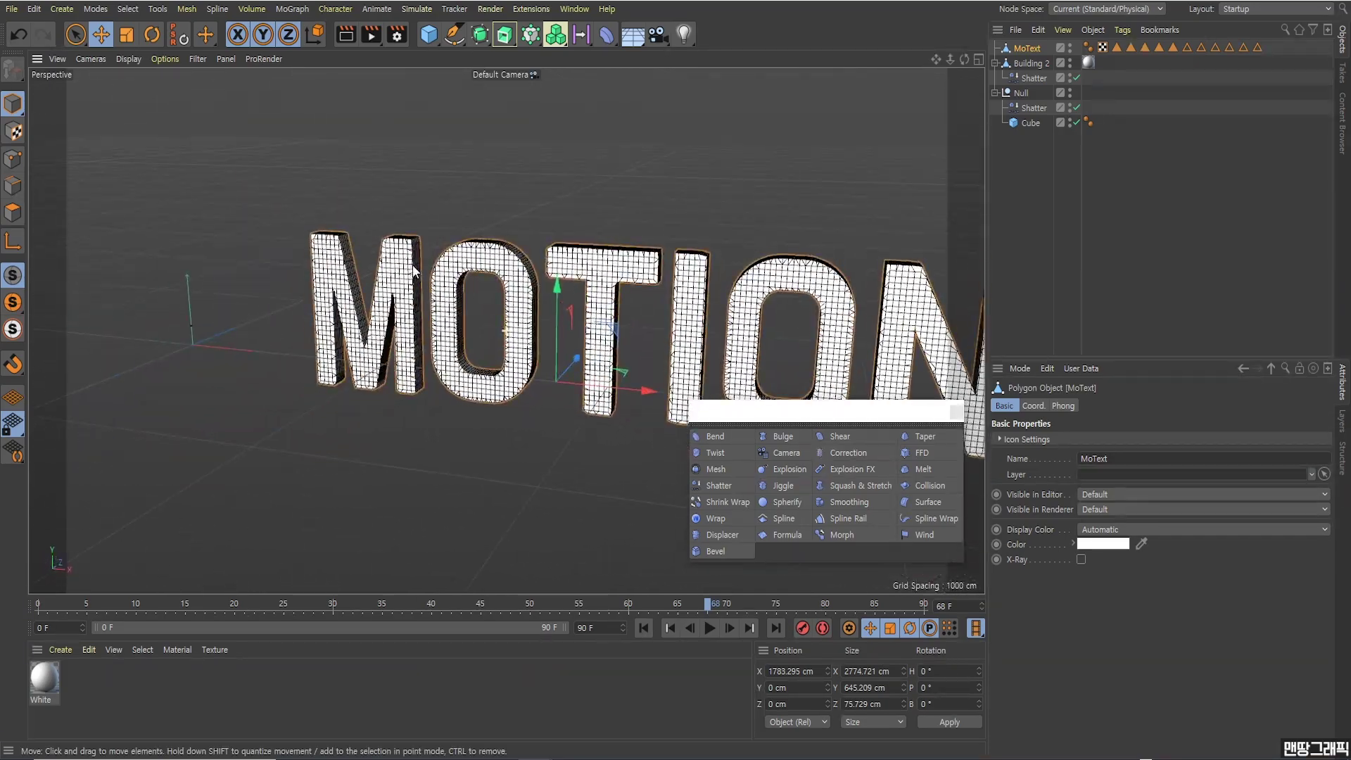
scroll(414, 271, "down", 3)
mouse_move(930, 58)
left_mouse_down("alt")
mouse_move(540, 333)
mouse_move(711, 318)
left_mouse_up("alt")
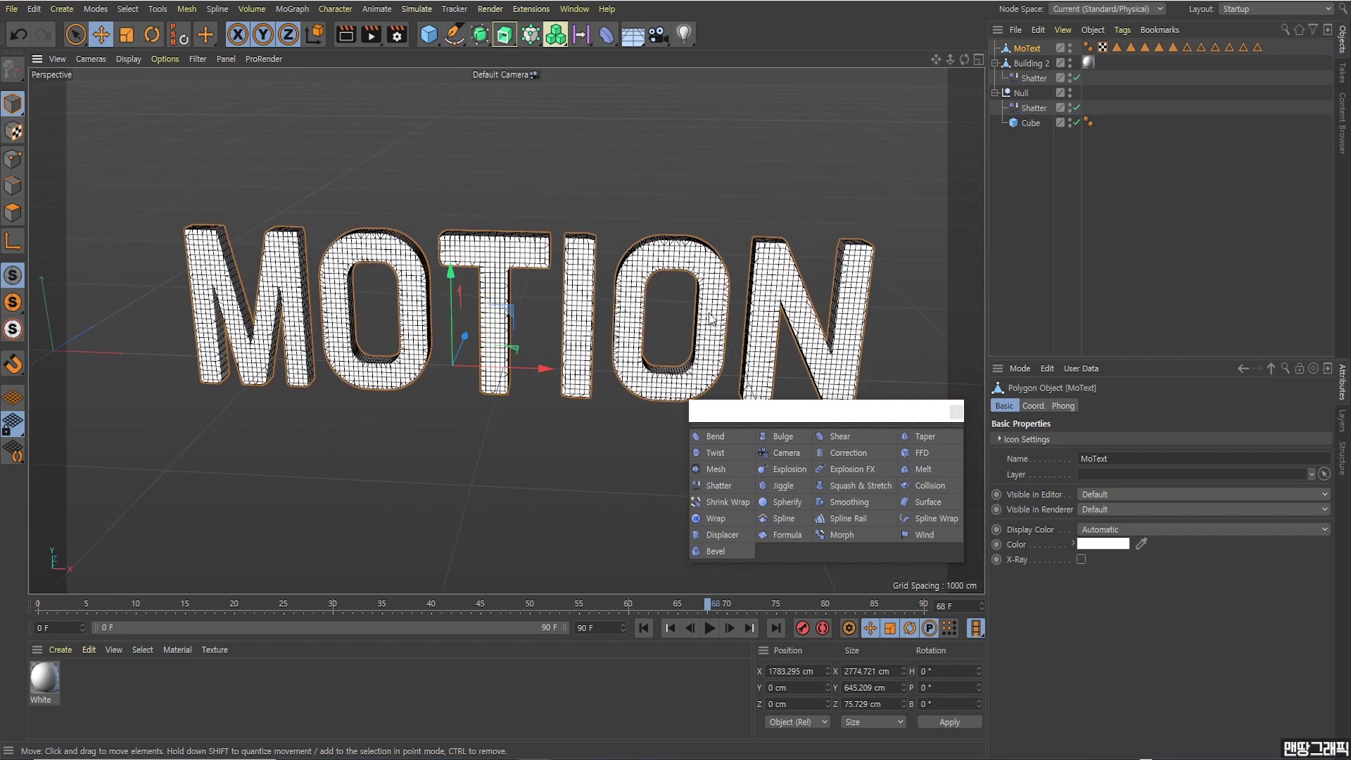
- Add a Jiggle deformer as a child of MoText and preview the animation
left_click(778, 488)
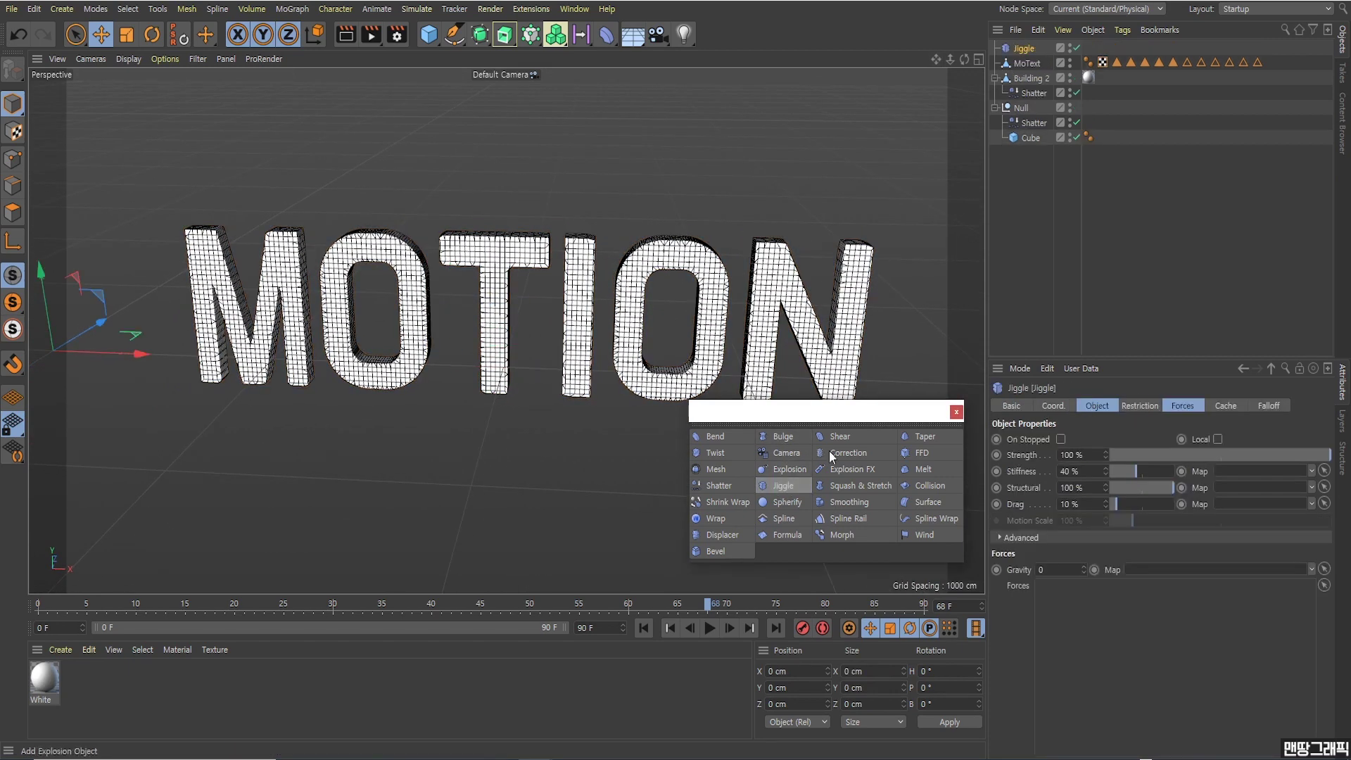
left_click(1154, 205)
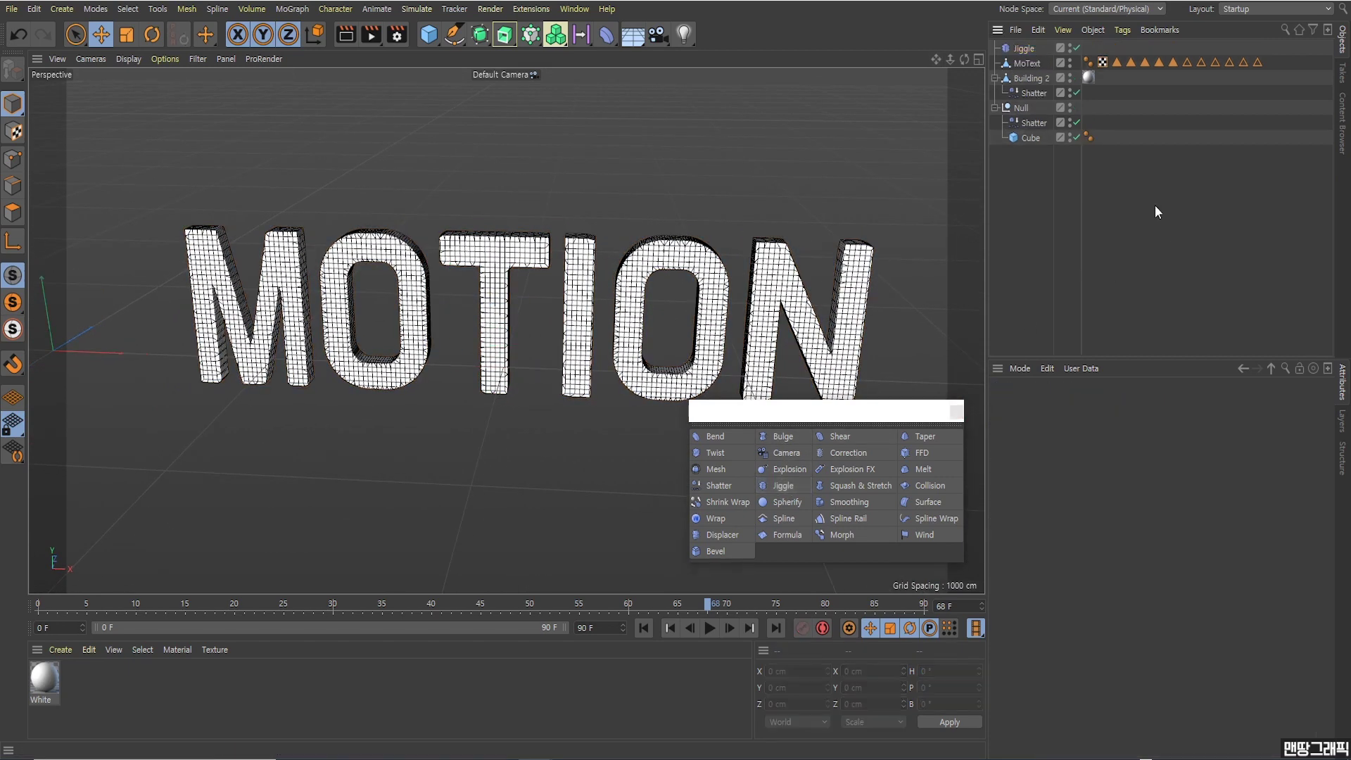
left_click_drag(1024, 48, 1026, 62)
left_click(1026, 62)
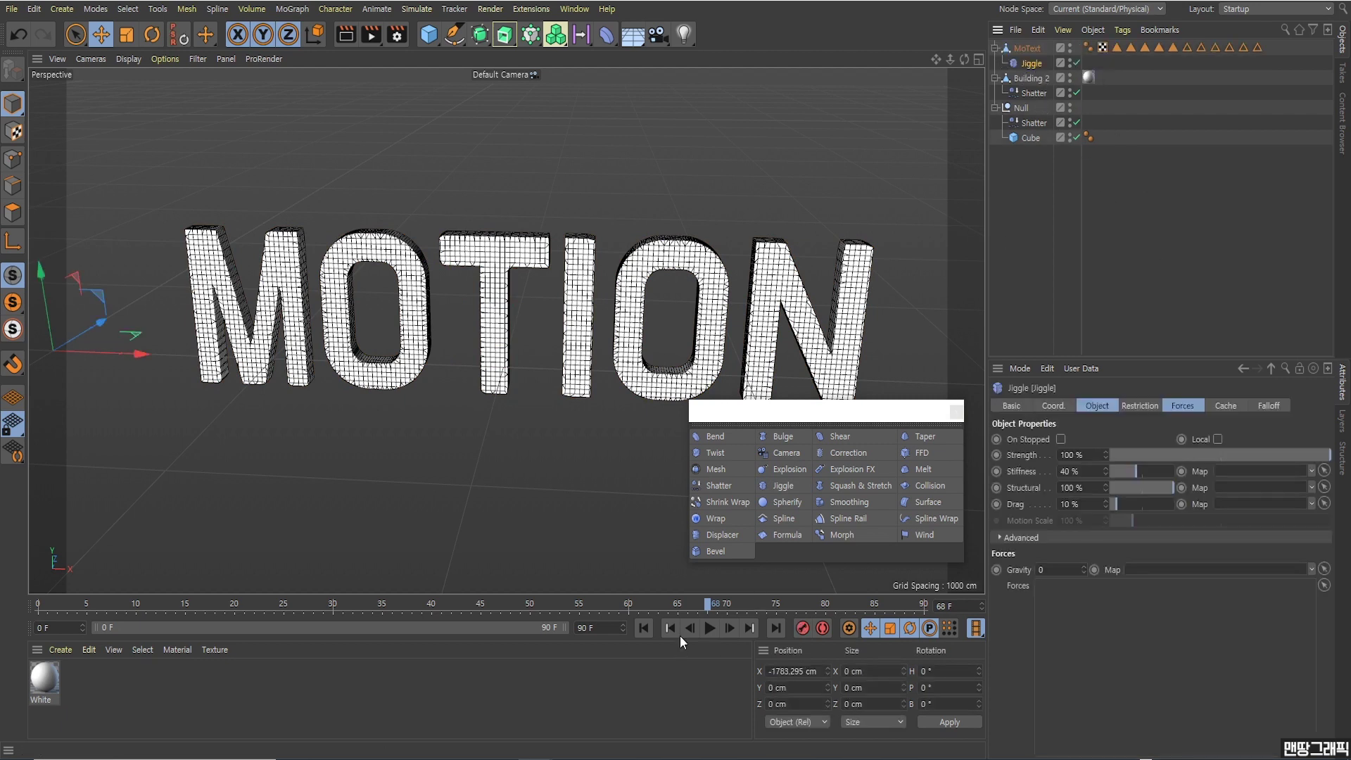
left_click(643, 627)
left_click(709, 627)
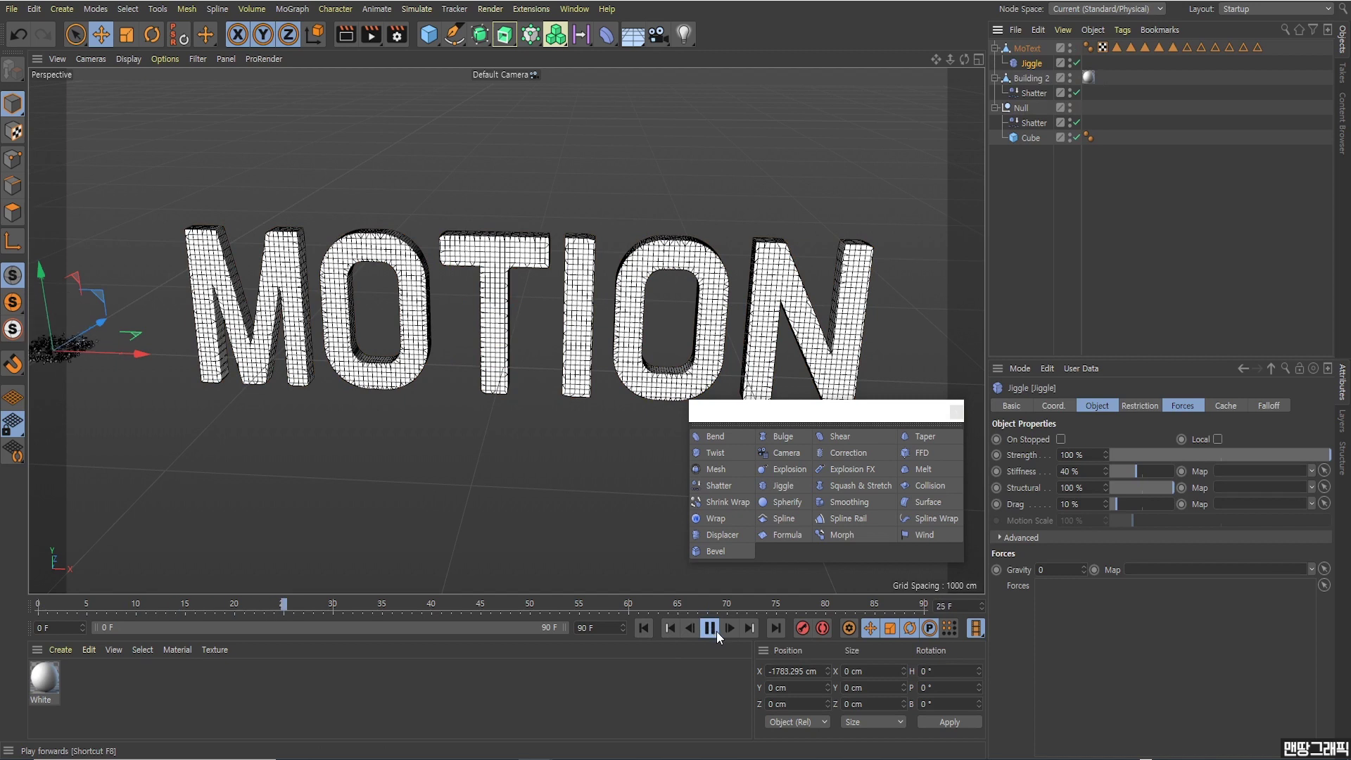
left_click(716, 631)
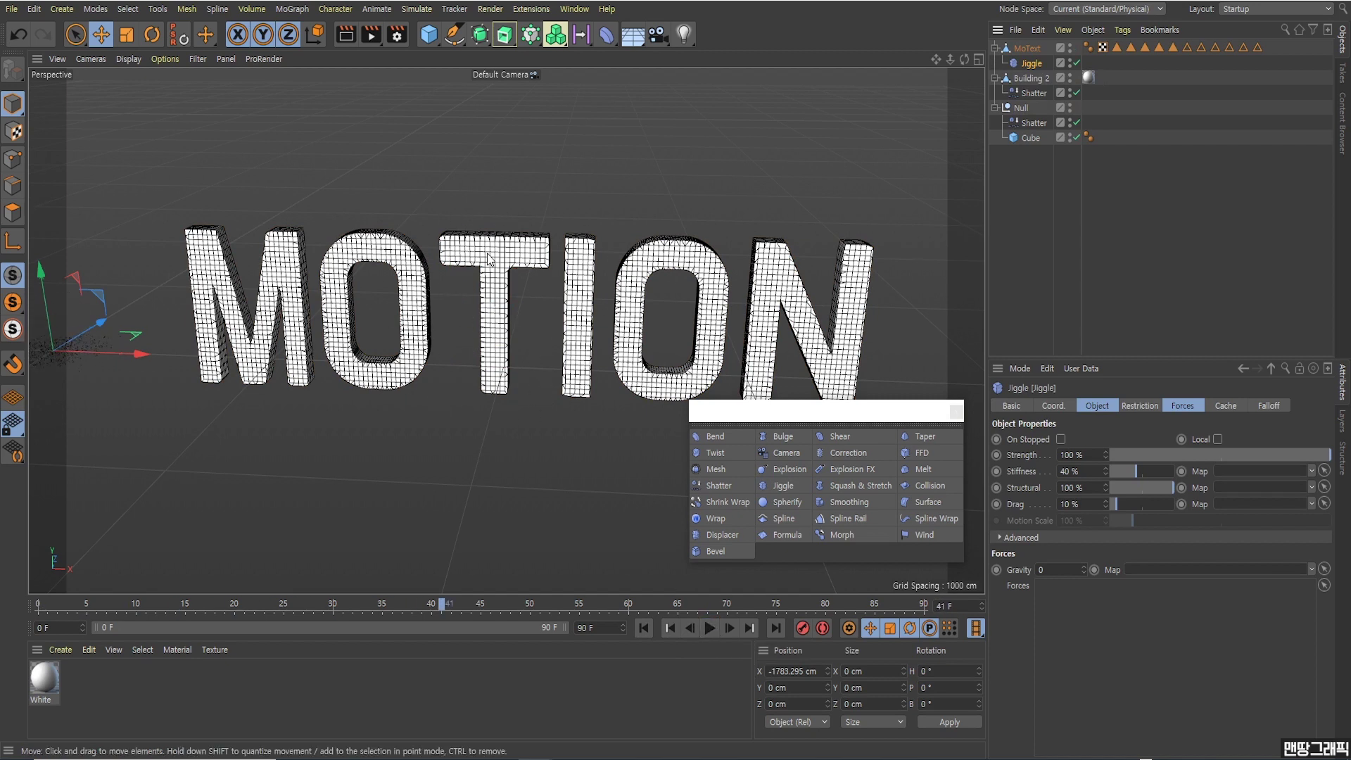
- Select Jiggle and display its Forces settings
left_click(1077, 162)
left_click(1031, 65)
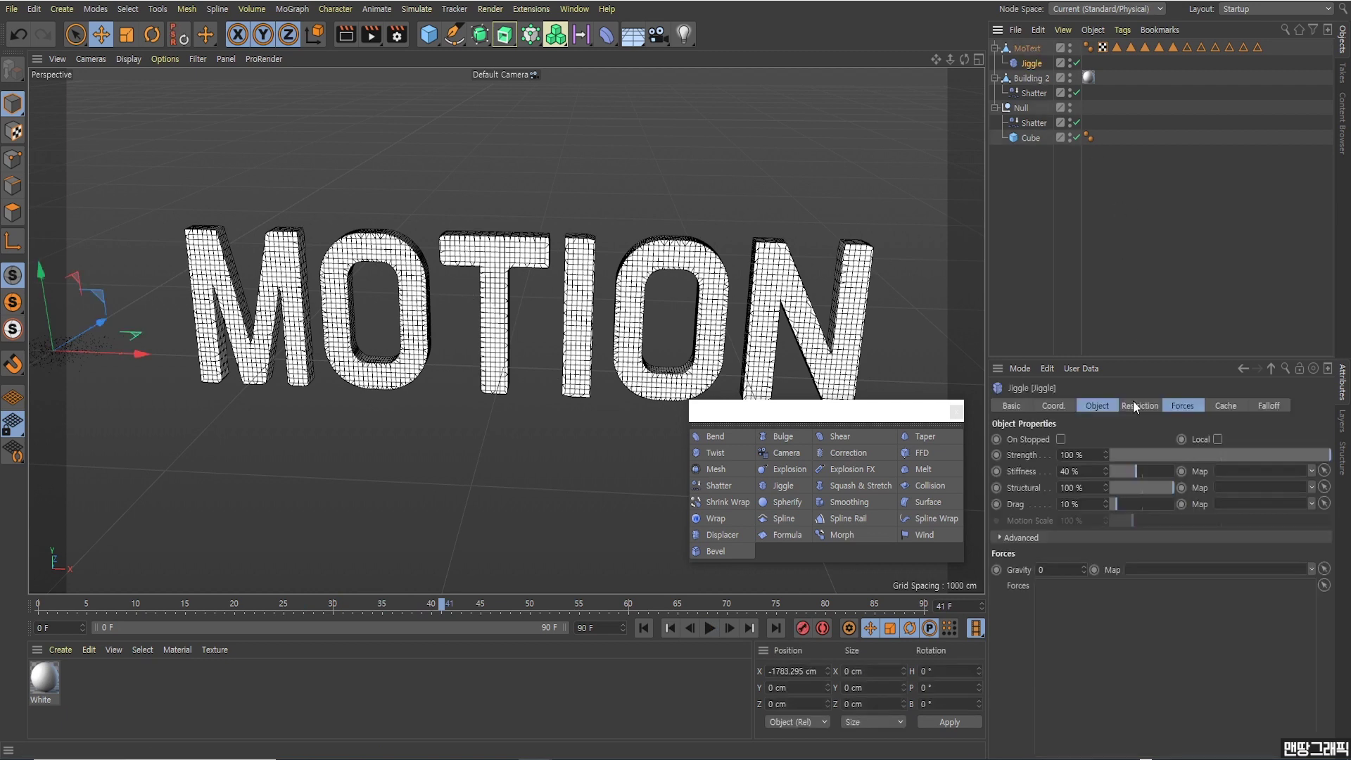
left_click(1137, 407)
left_click(1189, 408)
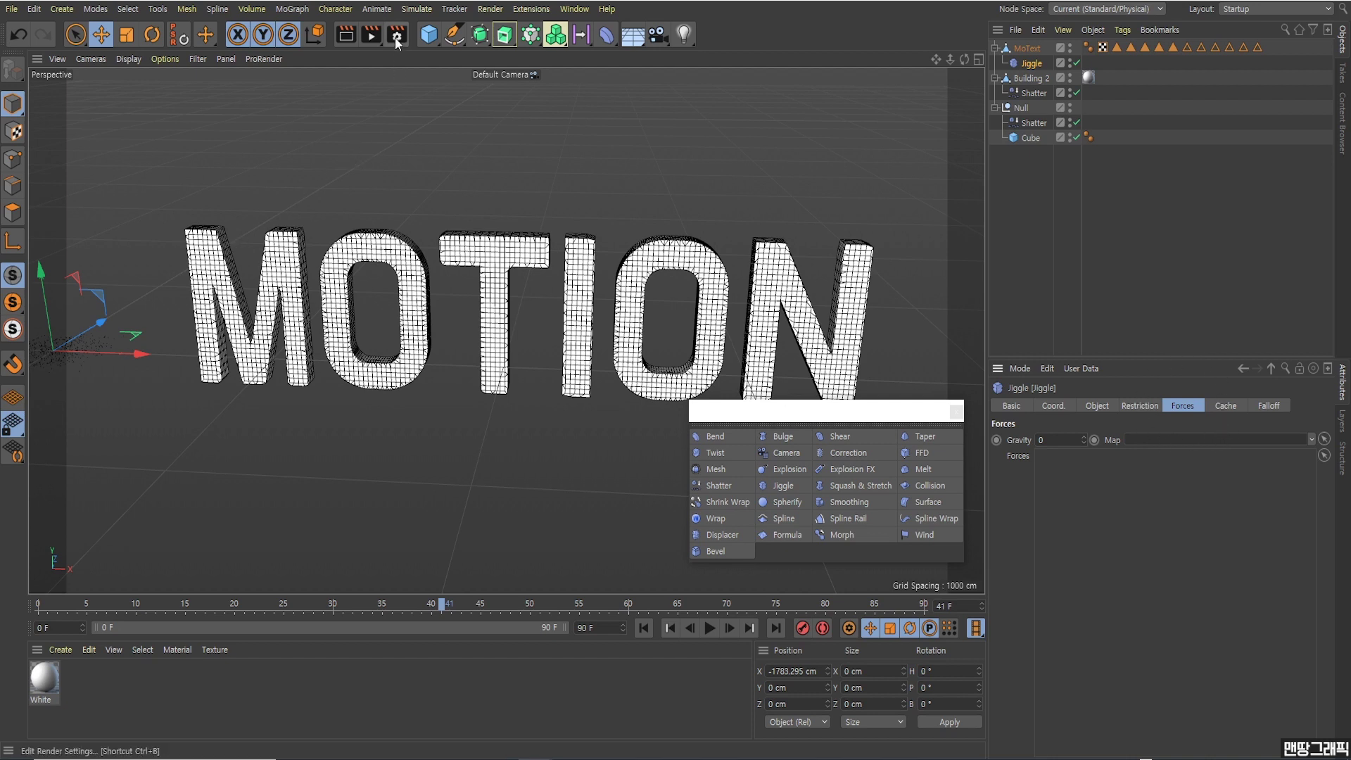
- Add a Turbulence force, link it into Jiggle's Forces list, and replay from the start
left_click(418, 10)
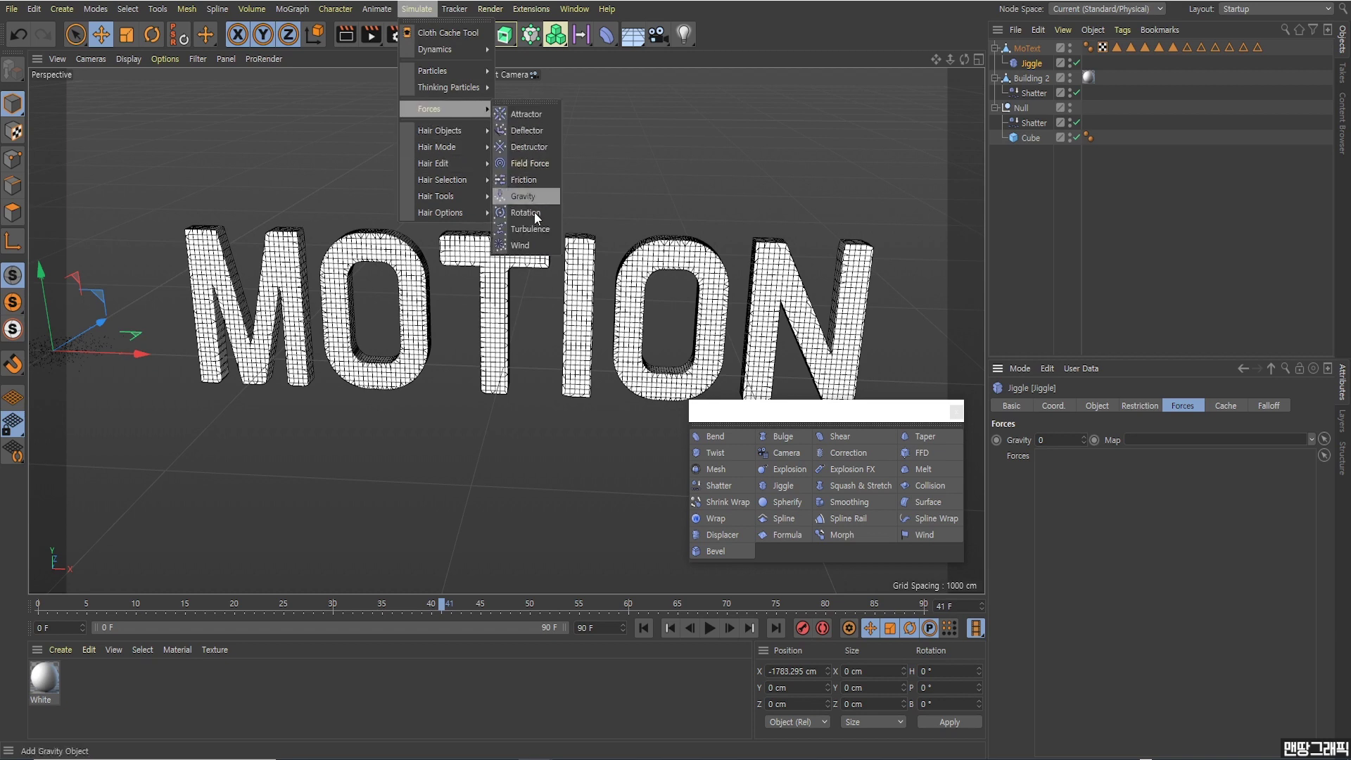
mouse_move(443, 109)
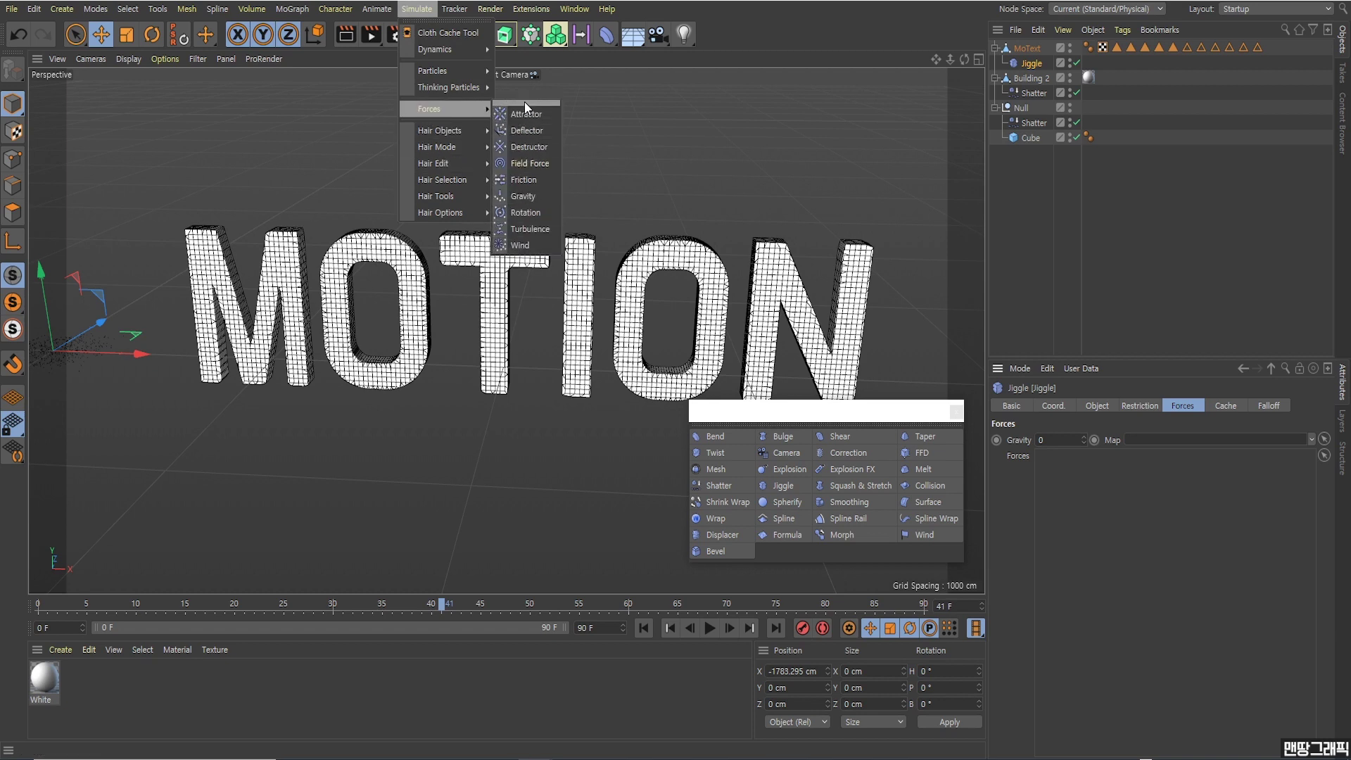
left_click(532, 228)
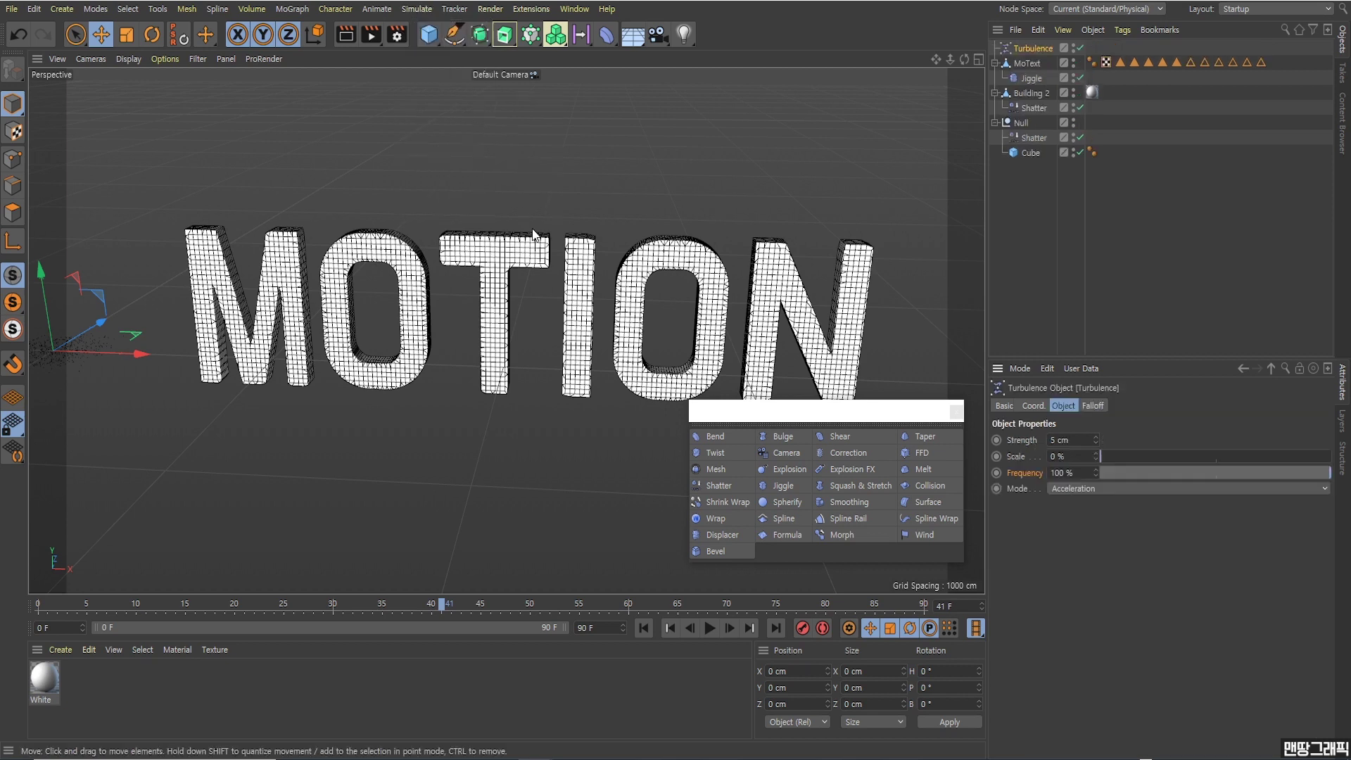
left_click(1032, 196)
left_click(1031, 78)
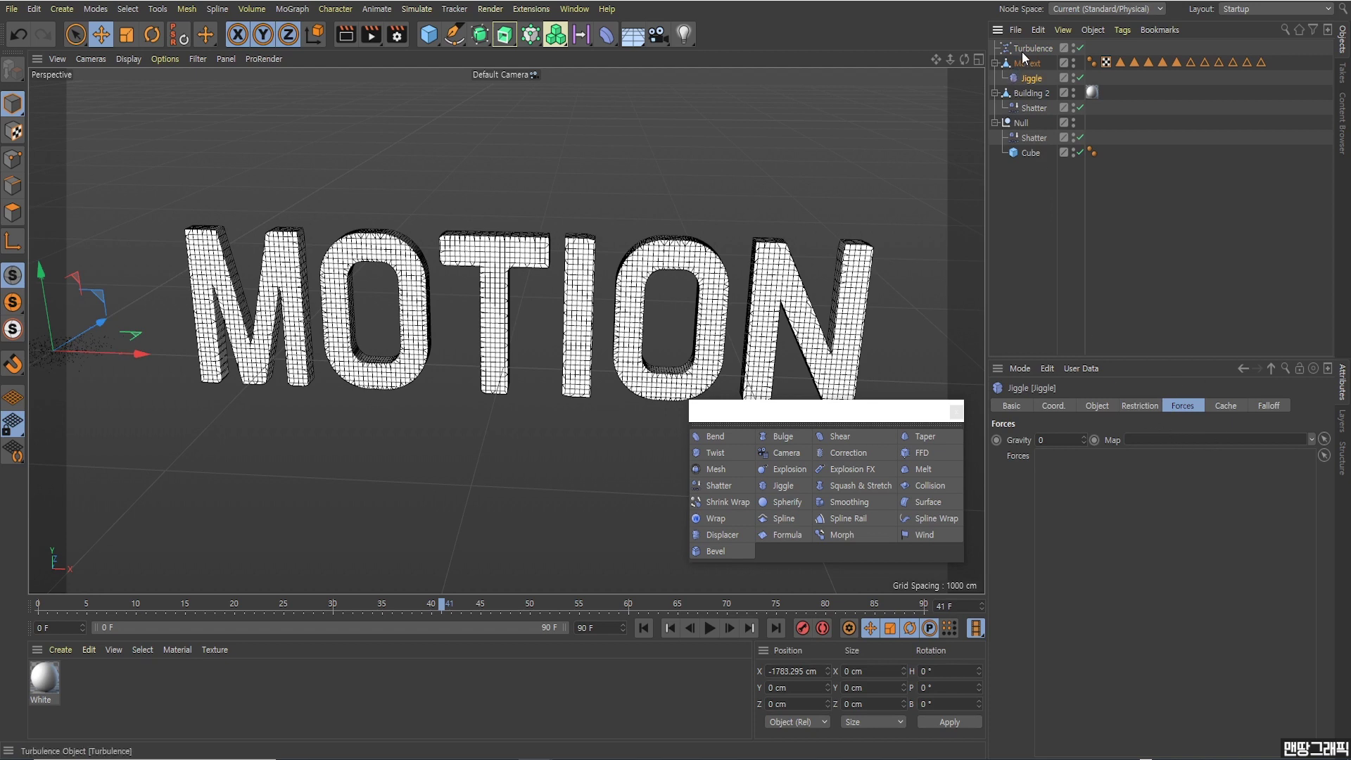
left_click_drag(1023, 49, 1165, 542)
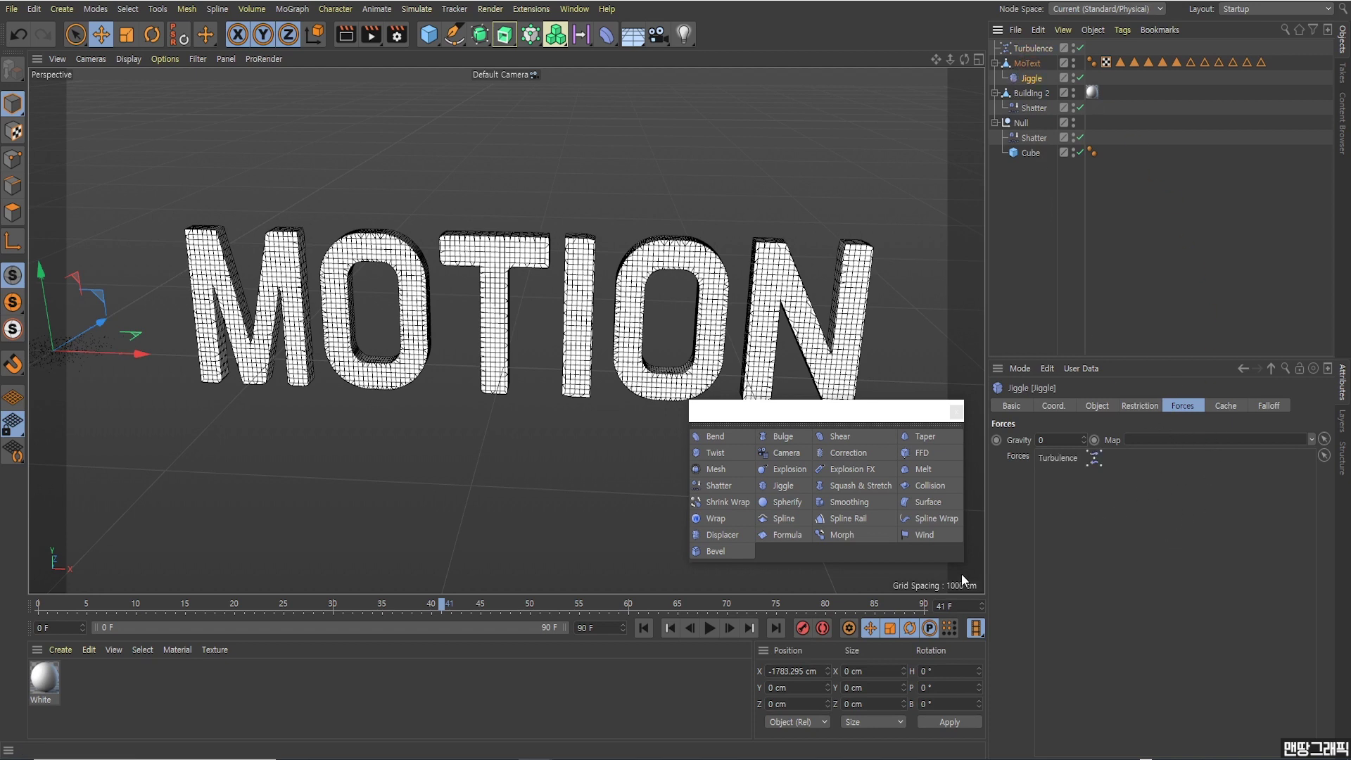
left_click(647, 625)
left_click(711, 631)
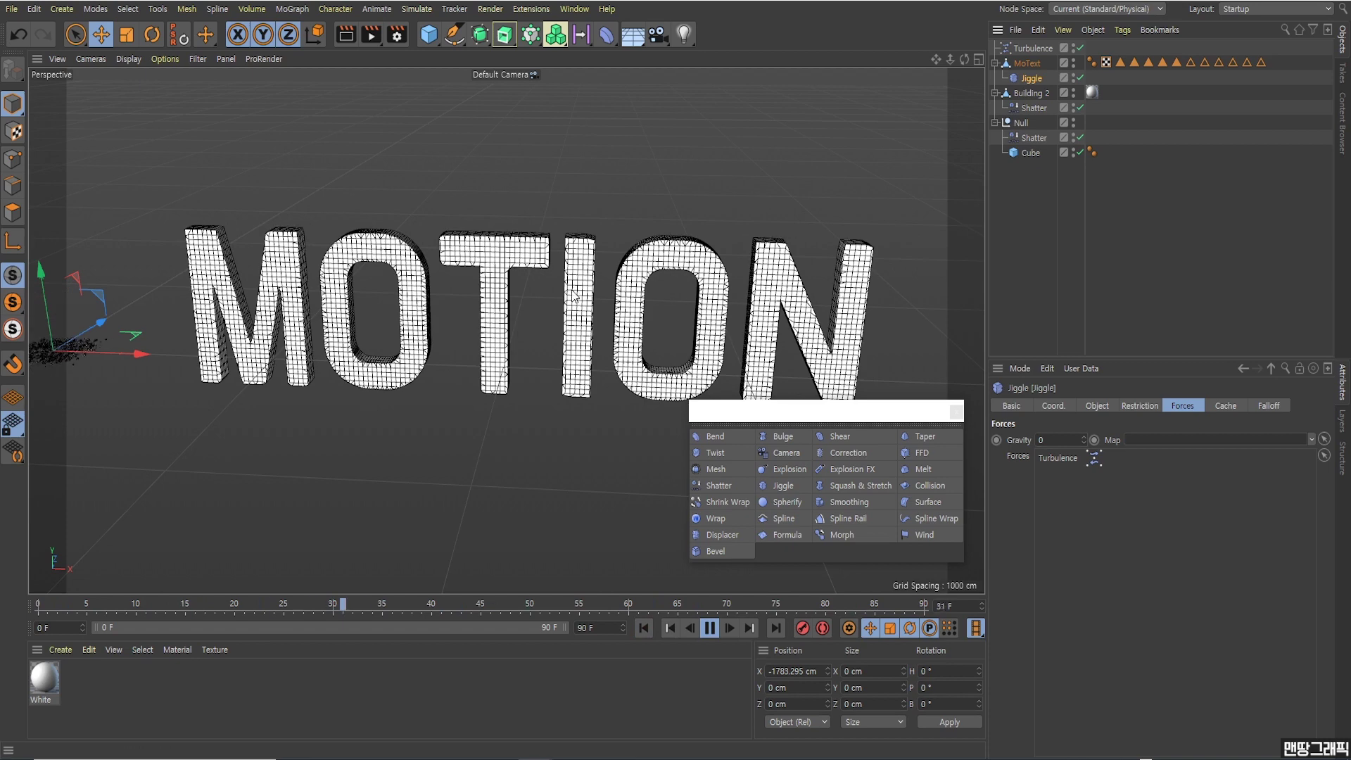
- Stop playback and select the Turbulence force
scroll(468, 222, "up", 2)
scroll(493, 250, "up", 2)
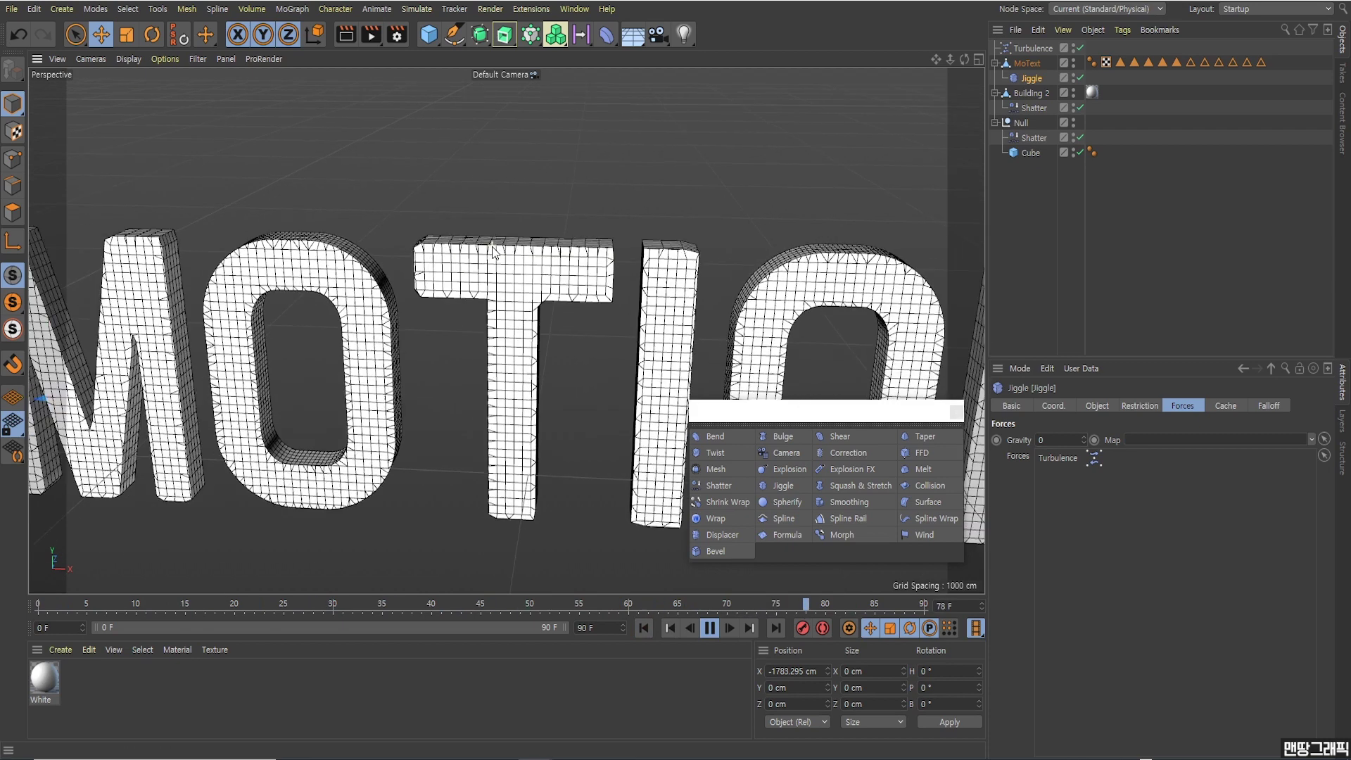
scroll(493, 251, "up", 1)
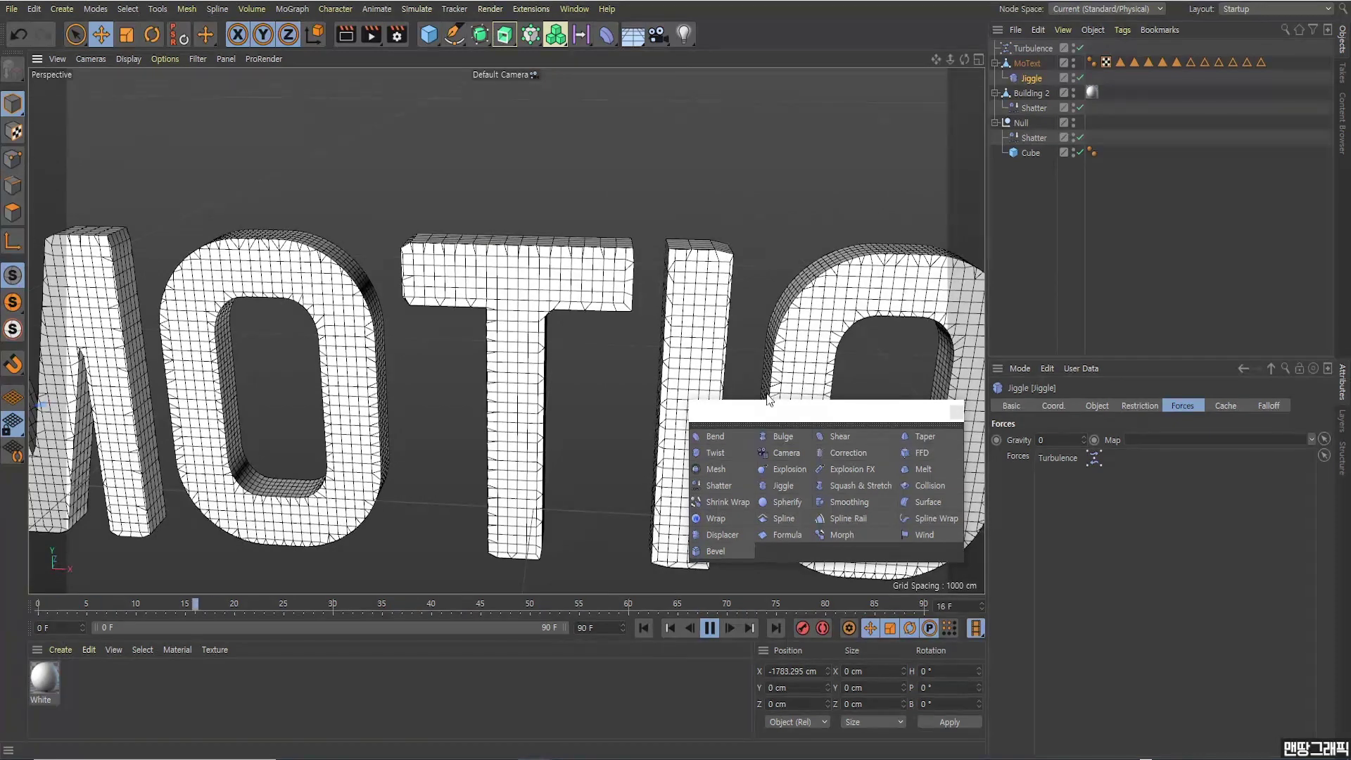
left_click(709, 627)
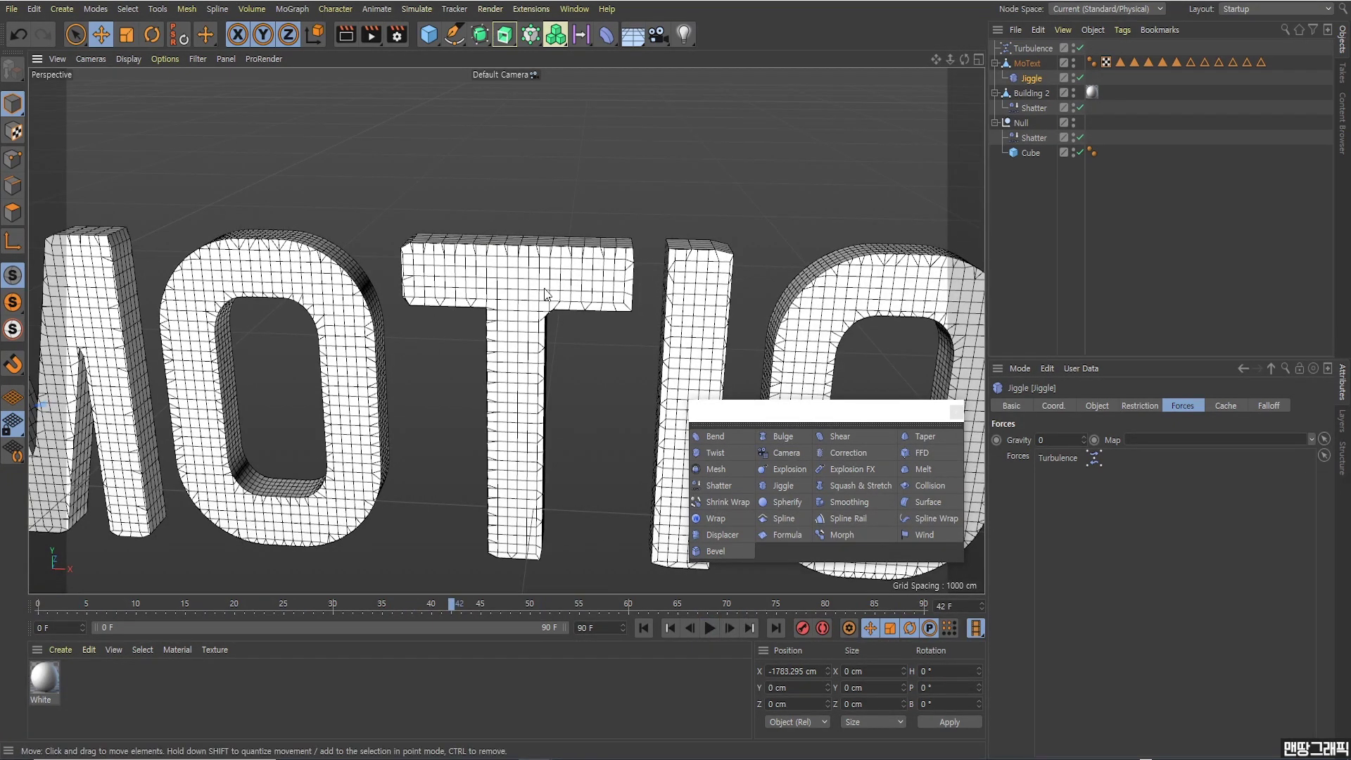
scroll(546, 294, "down", 5)
left_click(1024, 49)
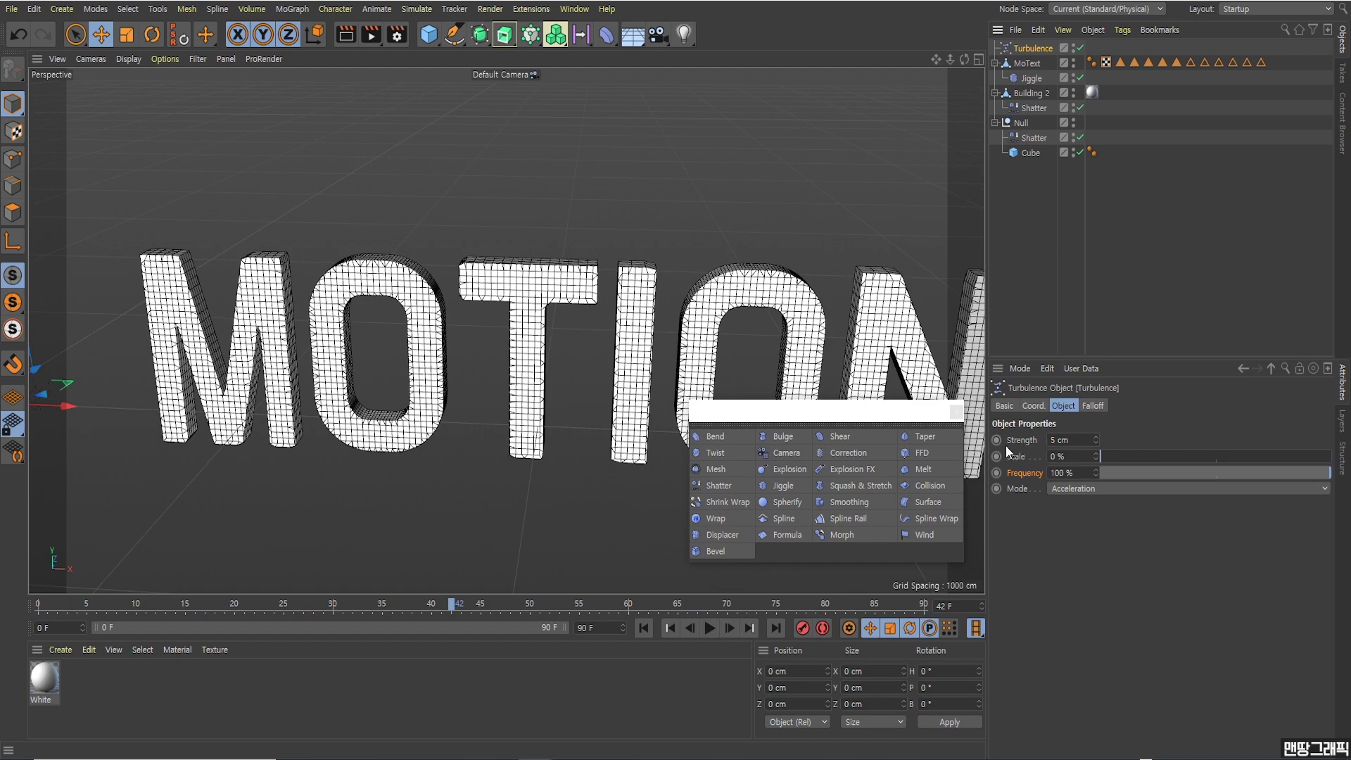
left_click_drag(633, 345, 491, 337, "alt")
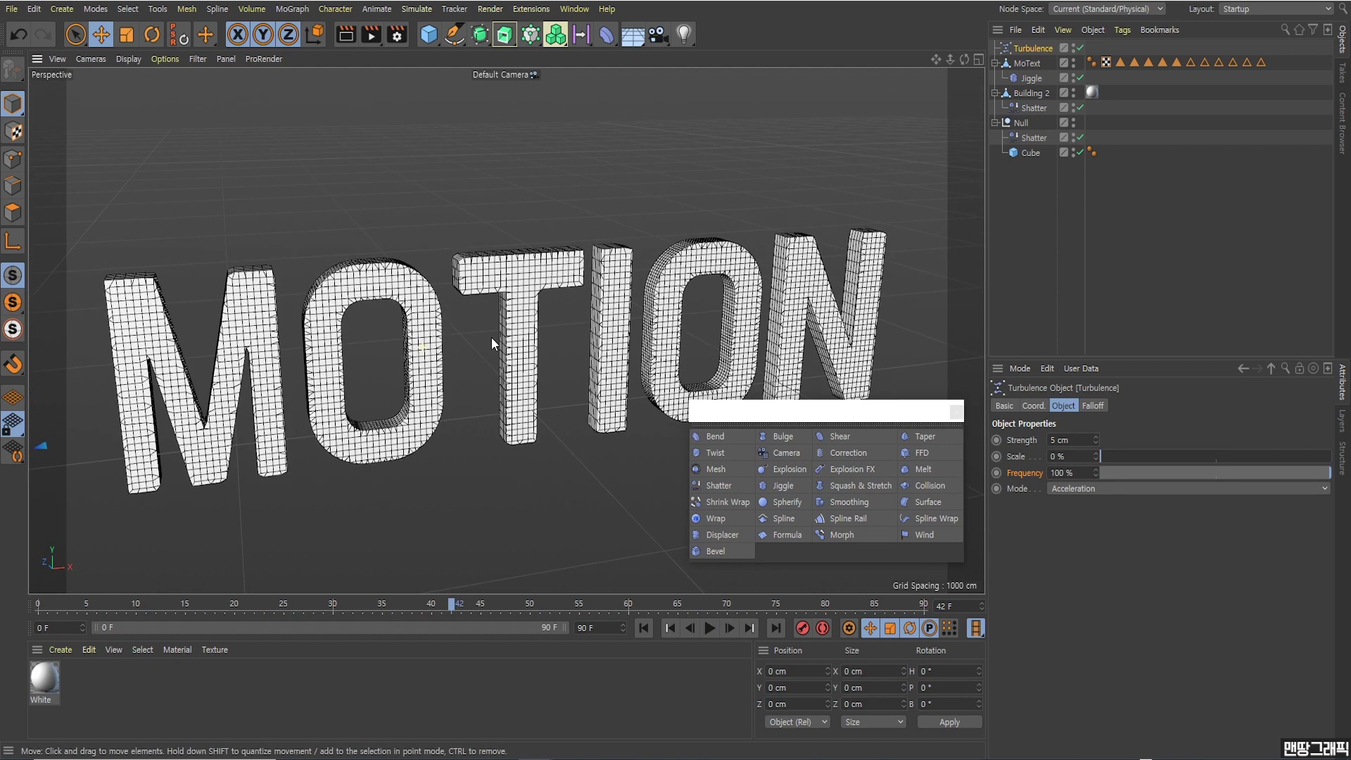
- Set Turbulence Strength to 200 cm and replay to watch the MOTION letters wobble
left_click(1066, 439)
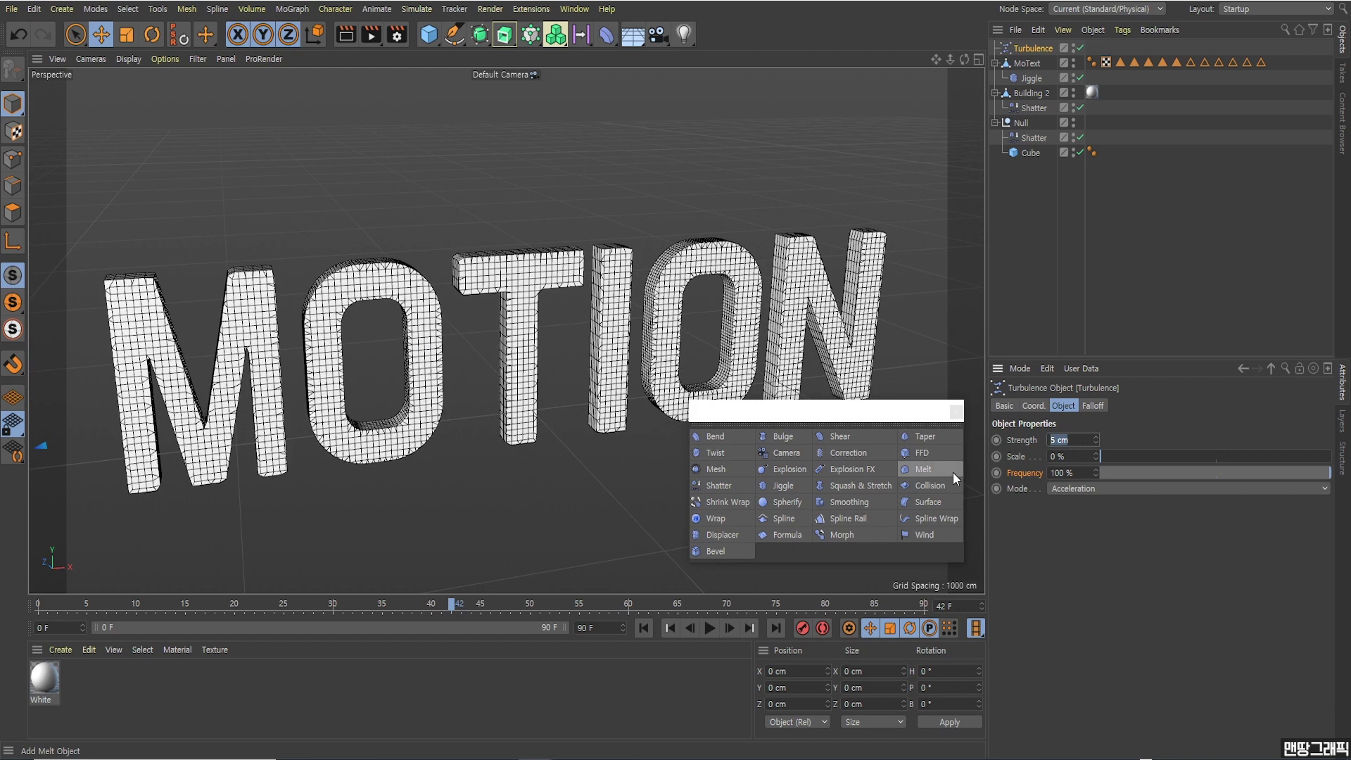
type("200")
key("Return")
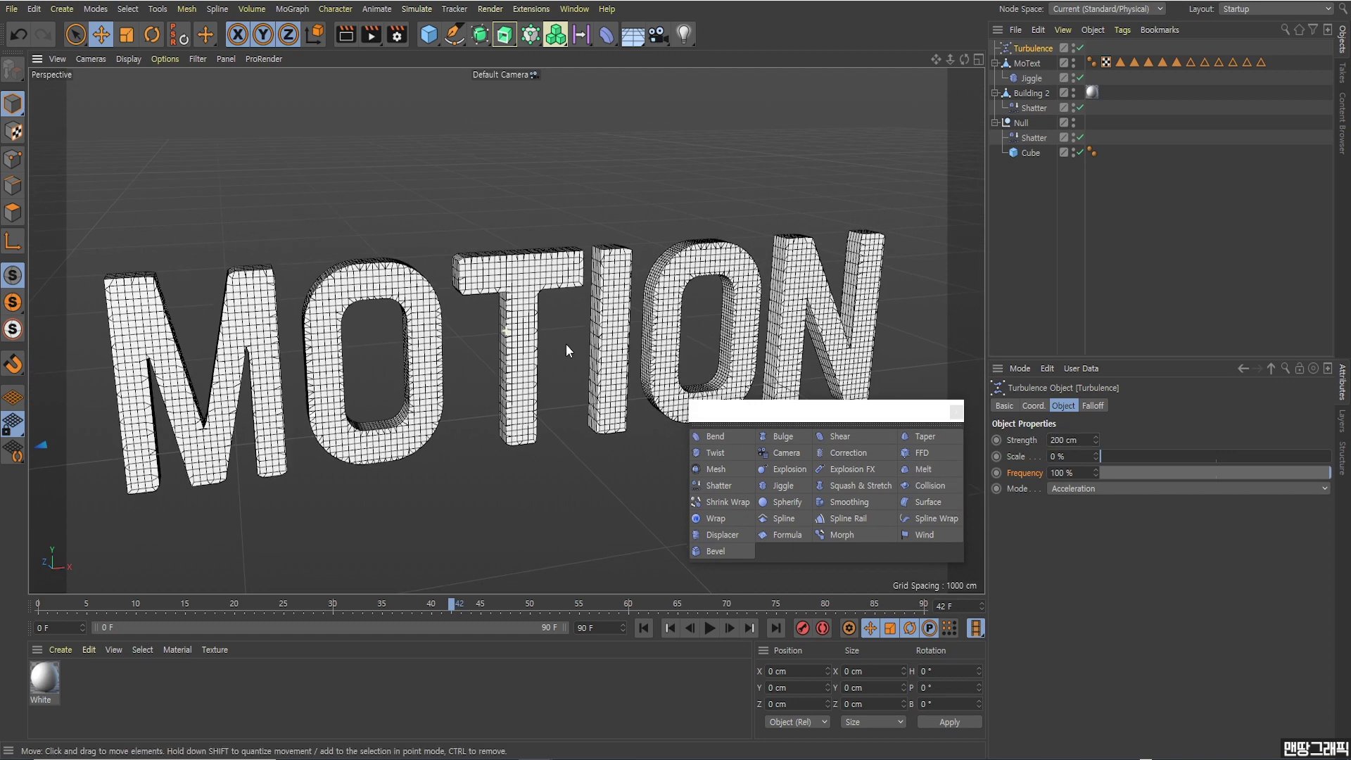
left_click(644, 628)
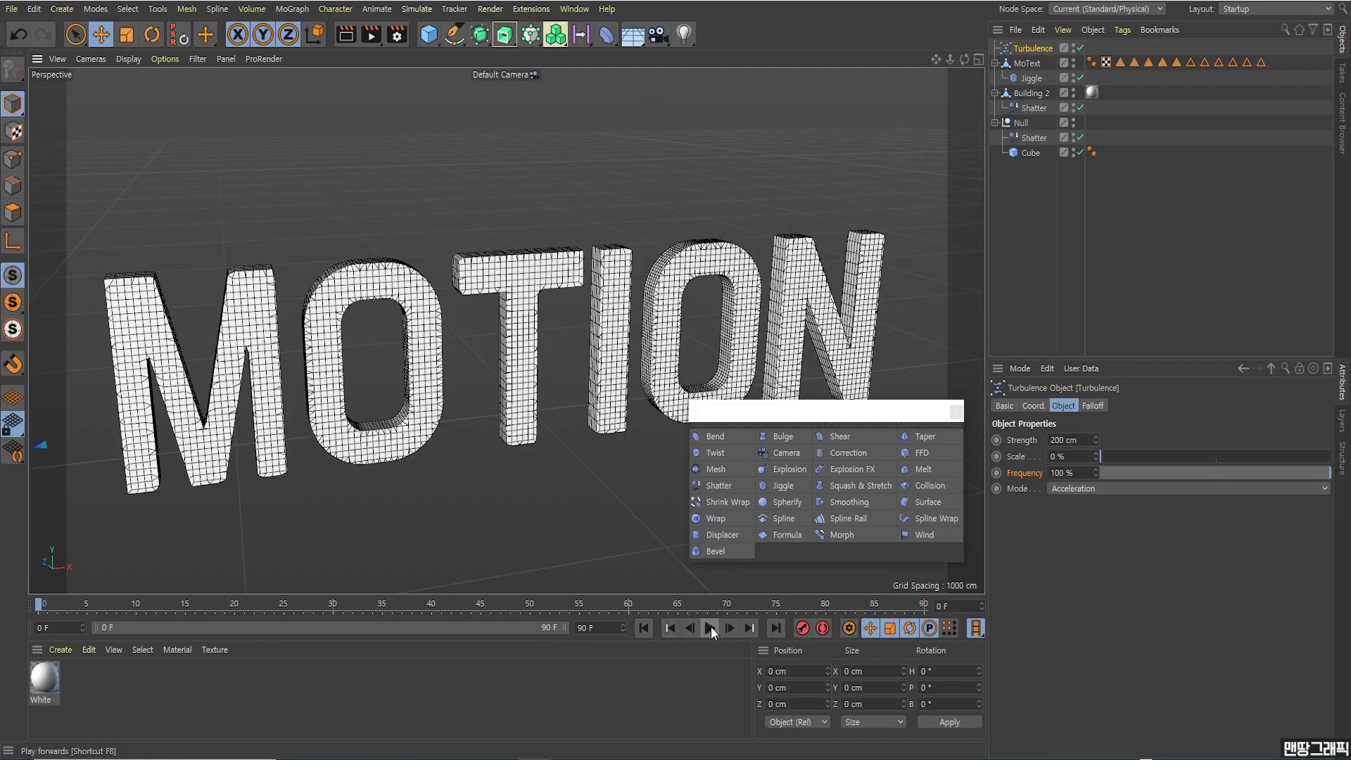
left_click(711, 626)
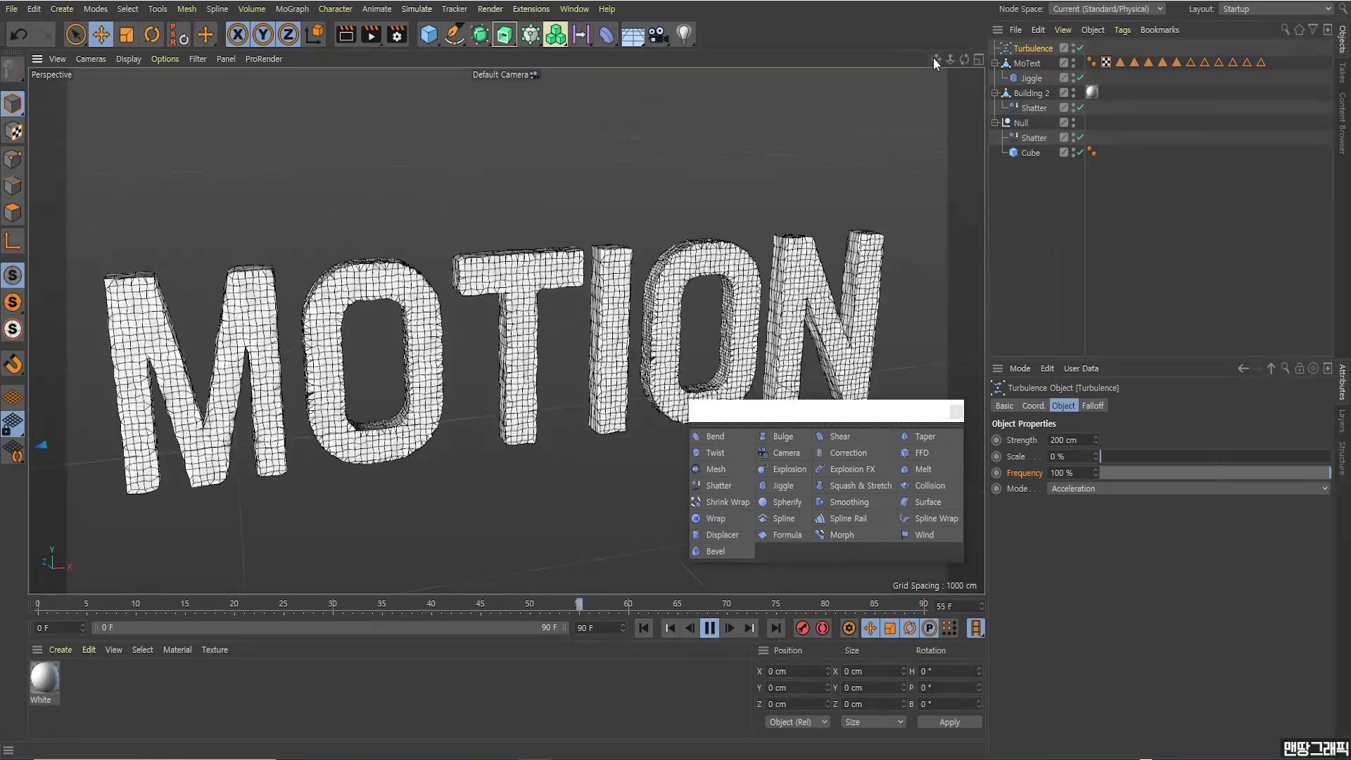
left_click_drag(933, 57, 993, 35)
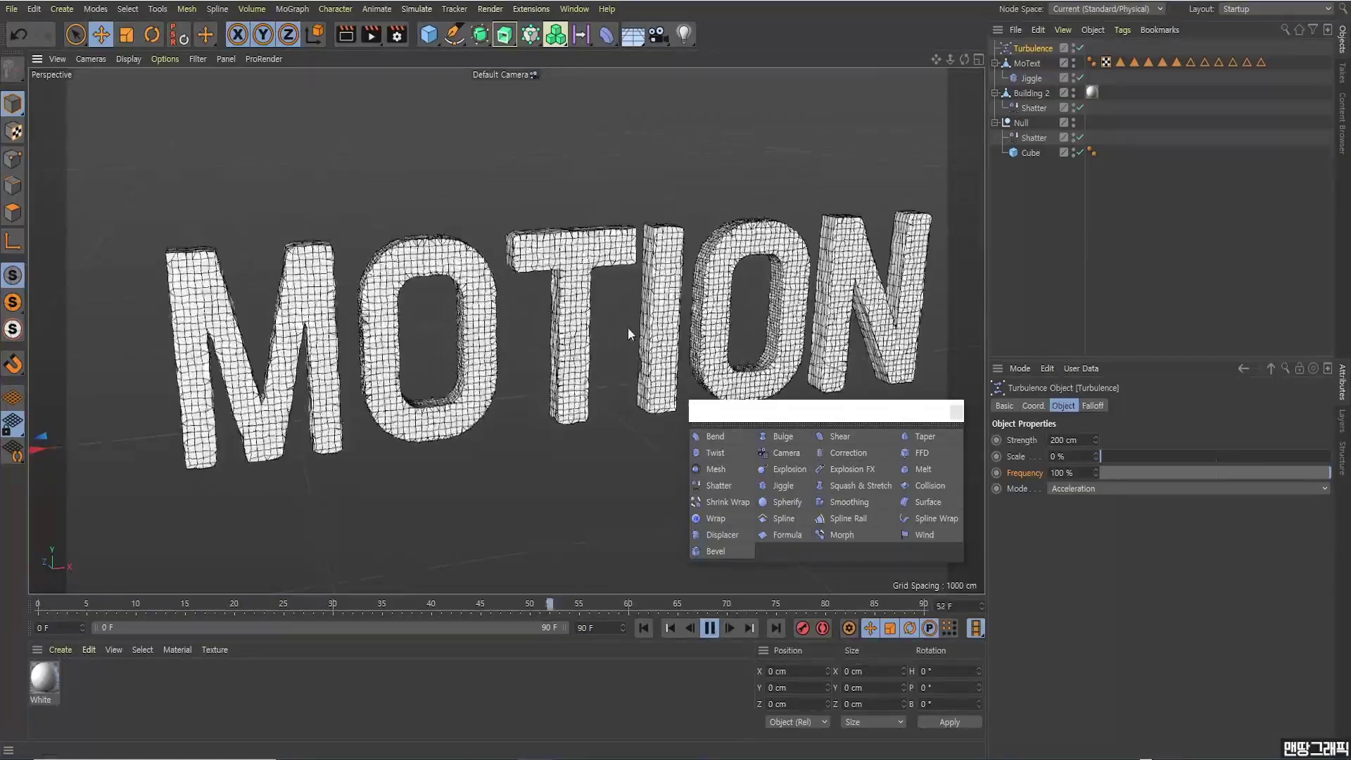
left_click(711, 630)
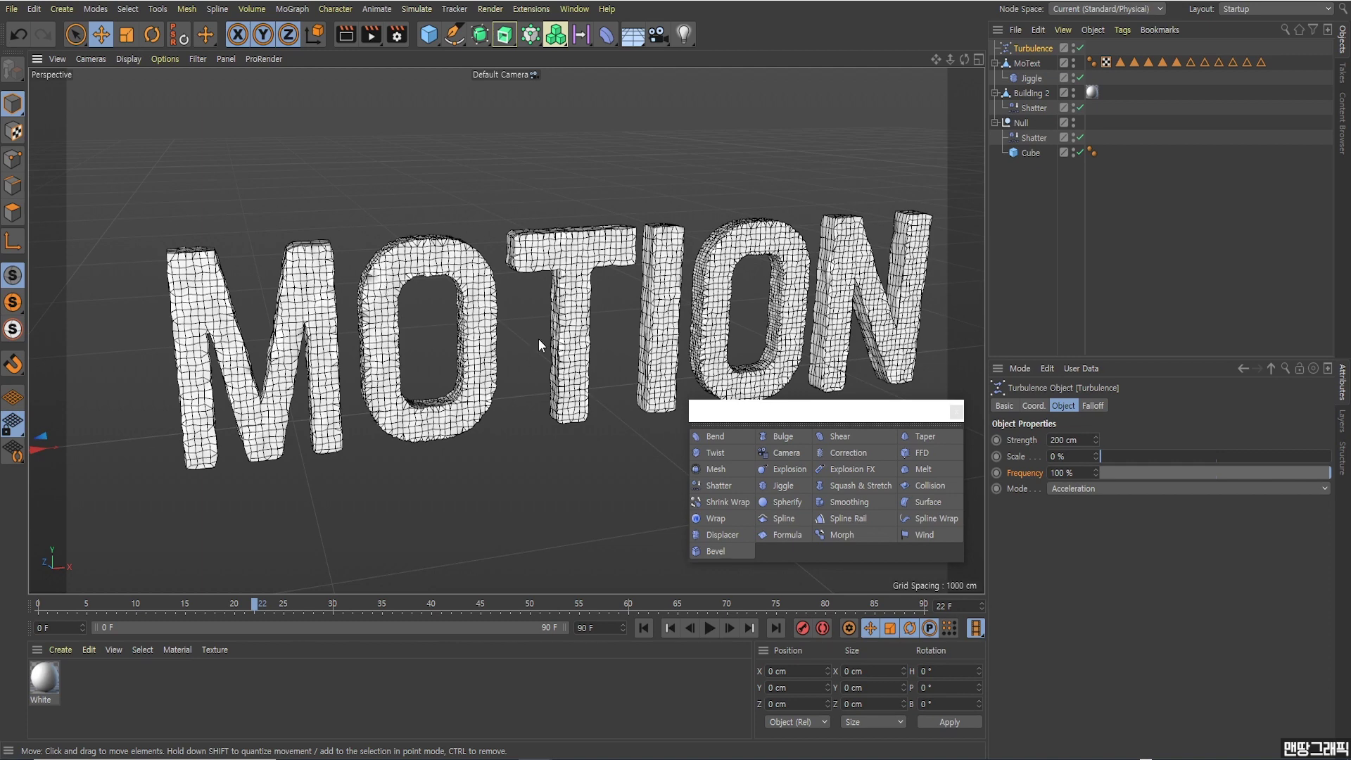
- Set the Turbulence Scale back to 100 %
left_click_drag(538, 339, 549, 346, "alt")
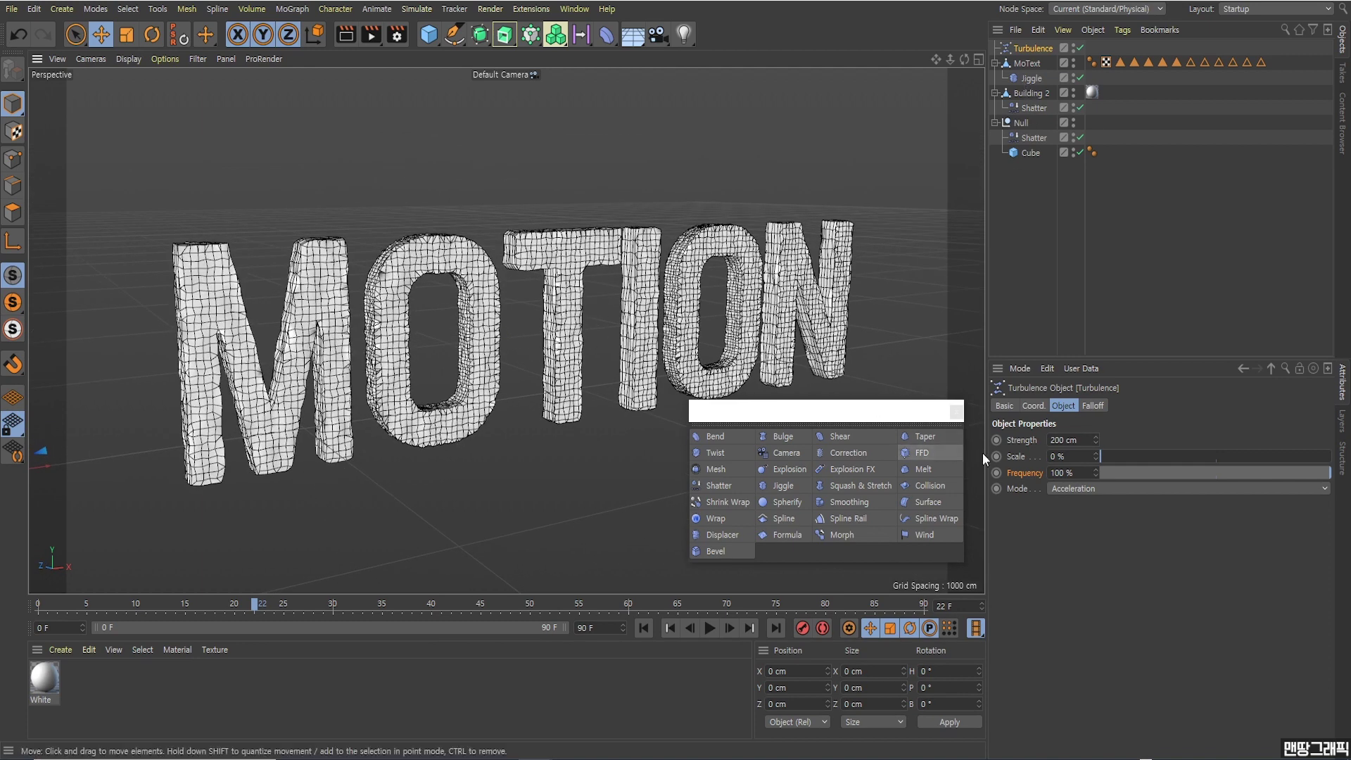
left_click(1059, 456)
type("1")
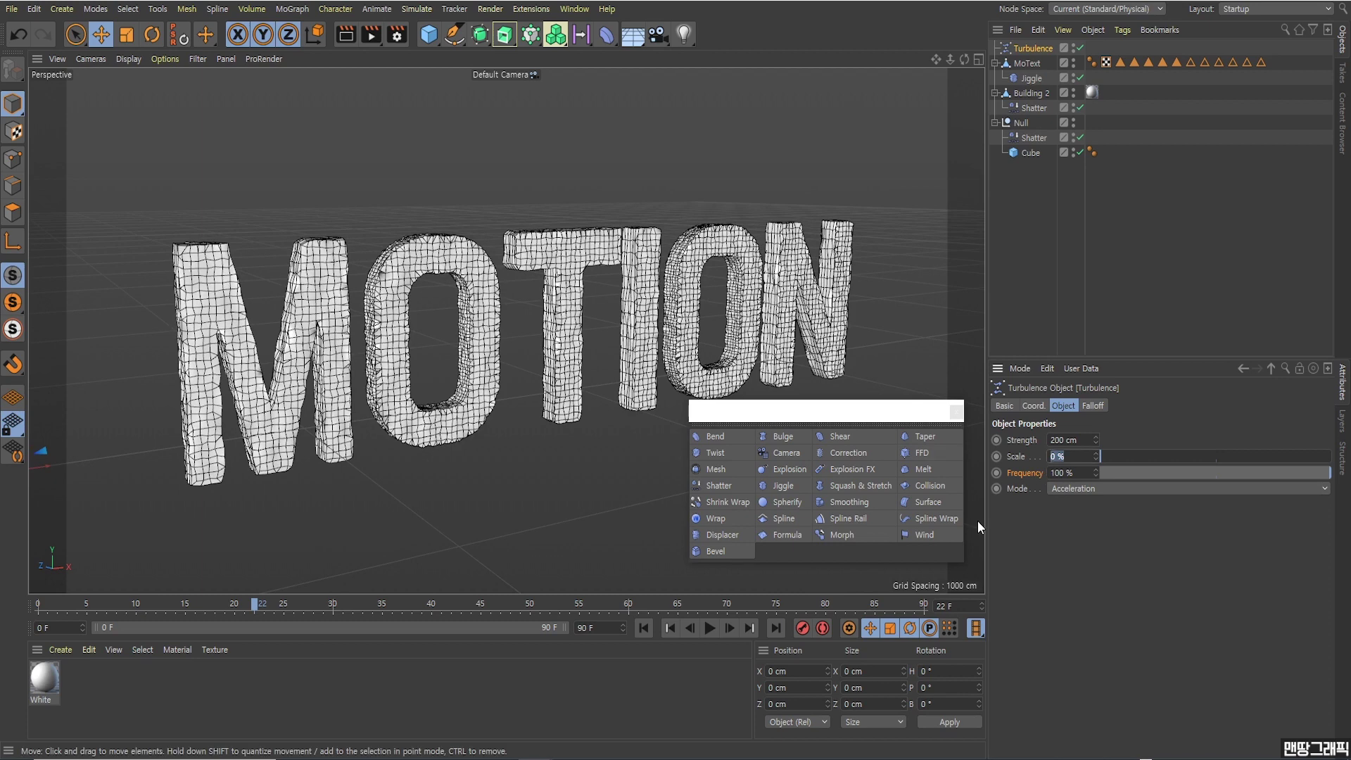
type("00")
key("Return")
- Replay from frame 0 and zoom in on the O and T letters to inspect the warping
left_click(643, 628)
left_click(709, 629)
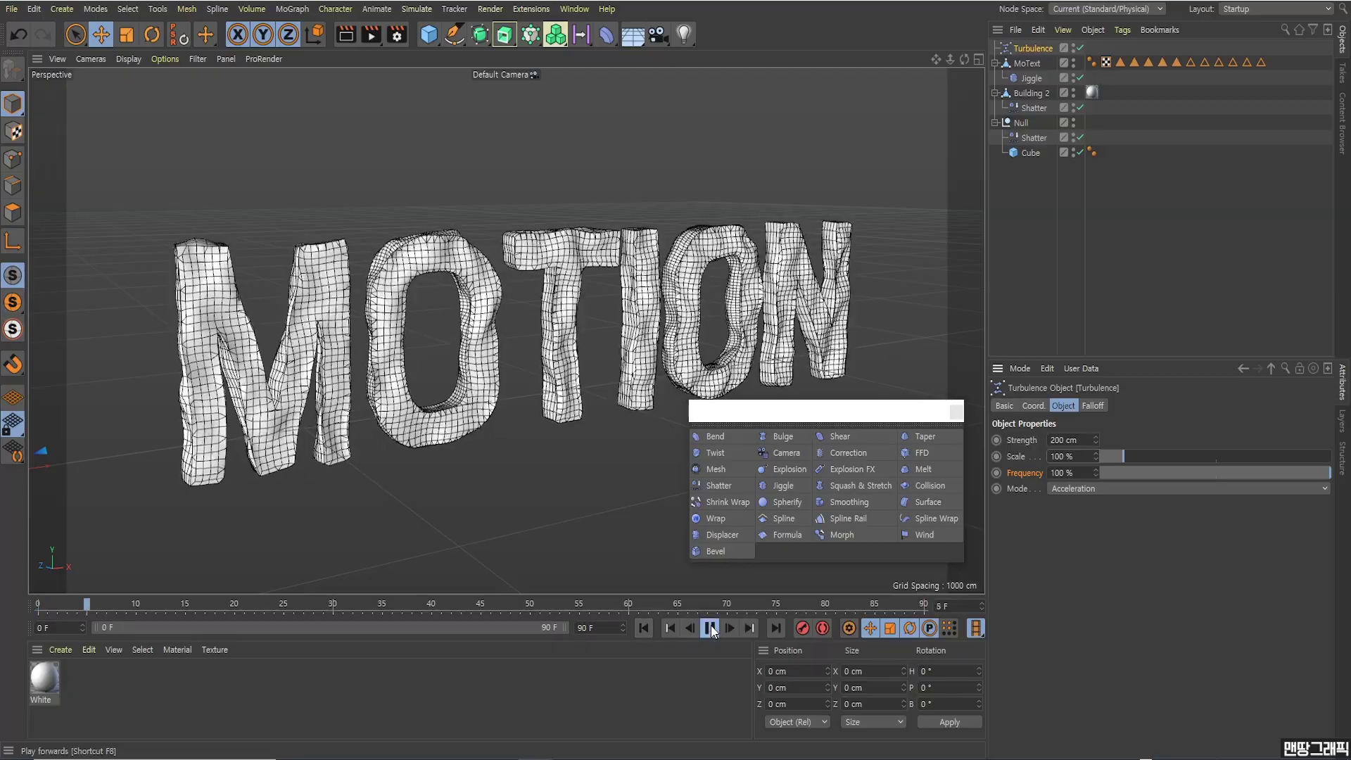
left_click_drag(500, 366, 513, 398, "alt")
right_click_drag(513, 398, 615, 343, "alt")
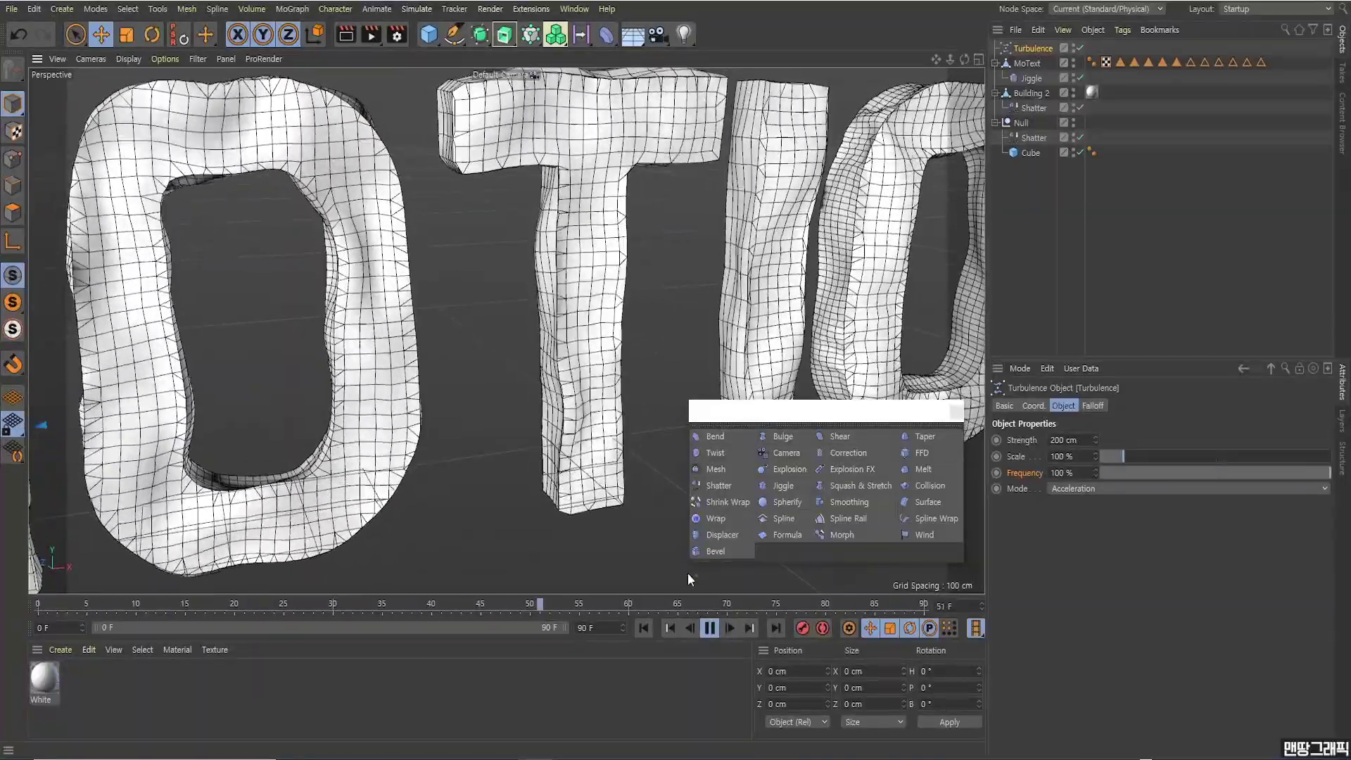
- Stop playback, set the end frame to 300 and extend the preview range to 300 frames
left_click(710, 628)
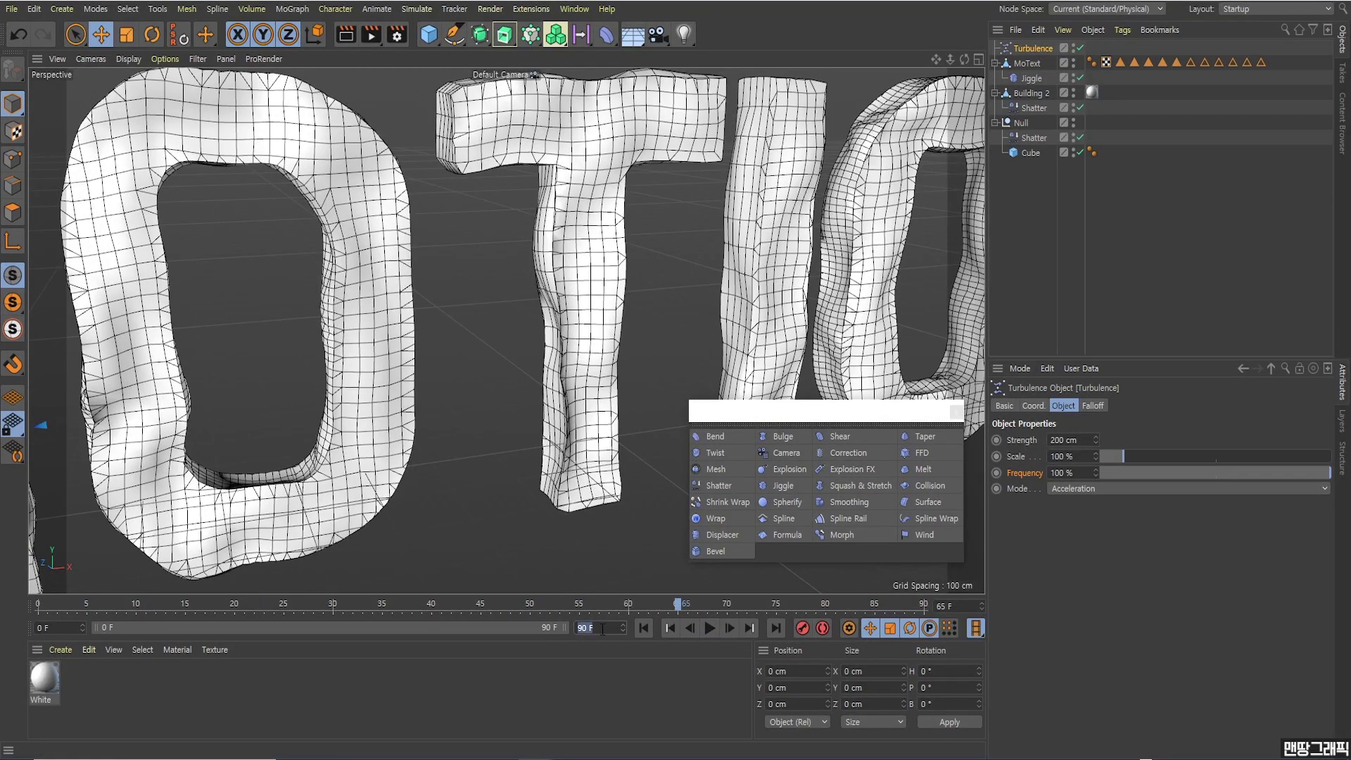
type("300")
key("Return")
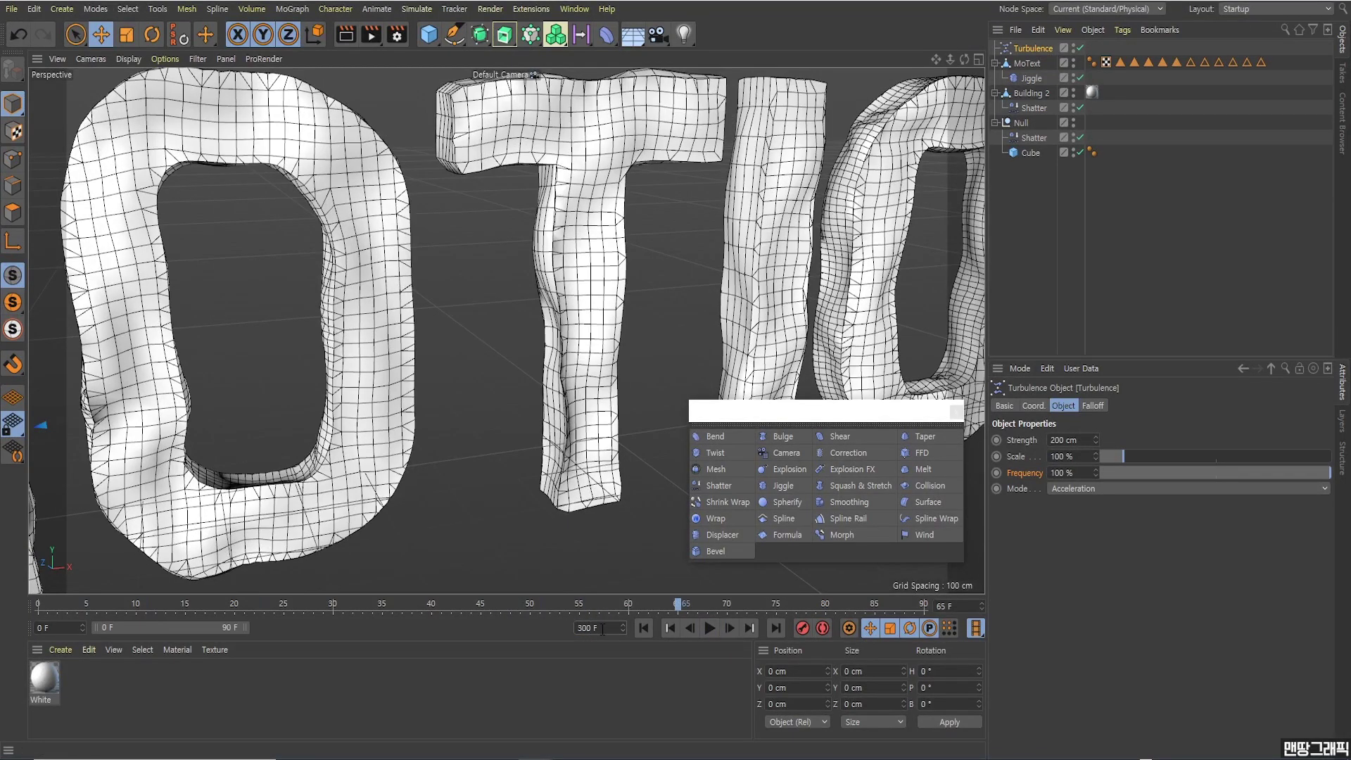
left_click_drag(258, 626, 566, 626)
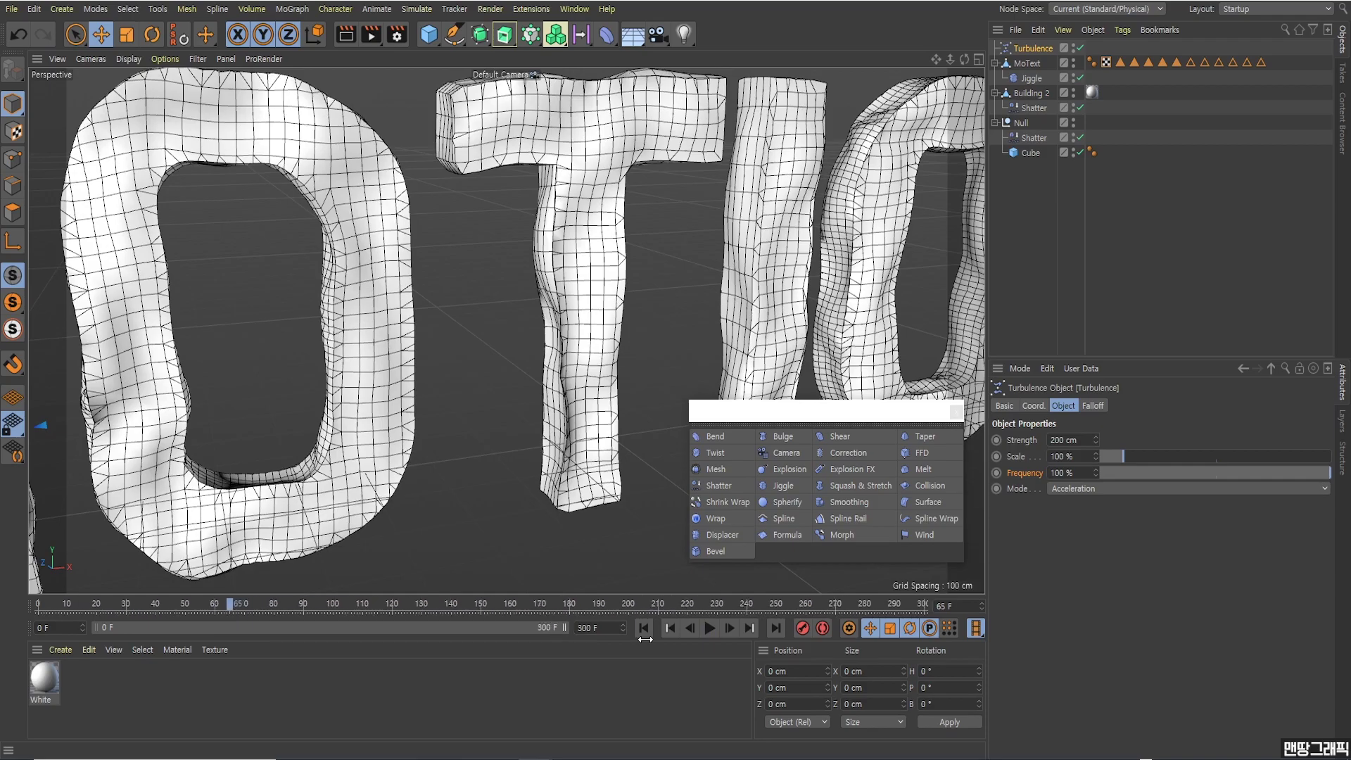
key("h")
- Play the 300-frame animation from the start, stopping at frame 147 to view MOTION
left_click(644, 627)
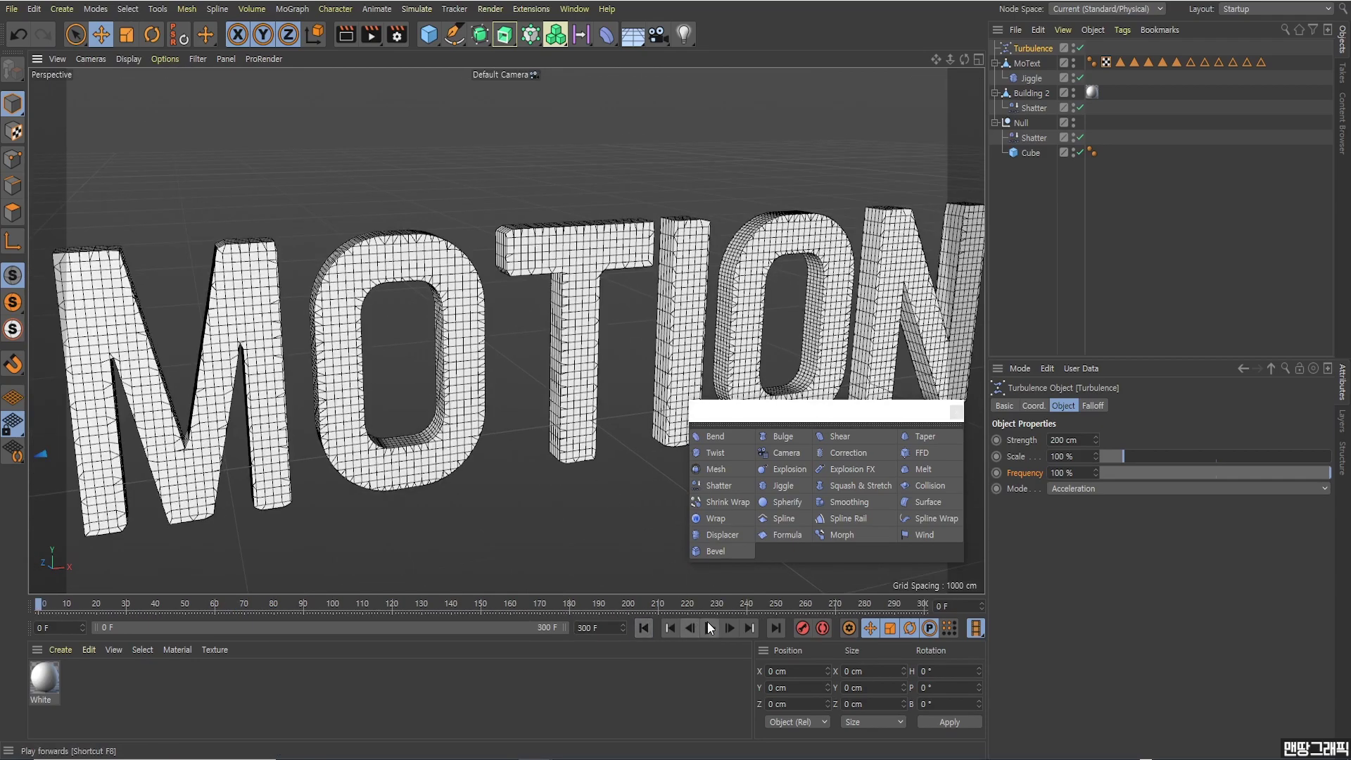
left_click(710, 628)
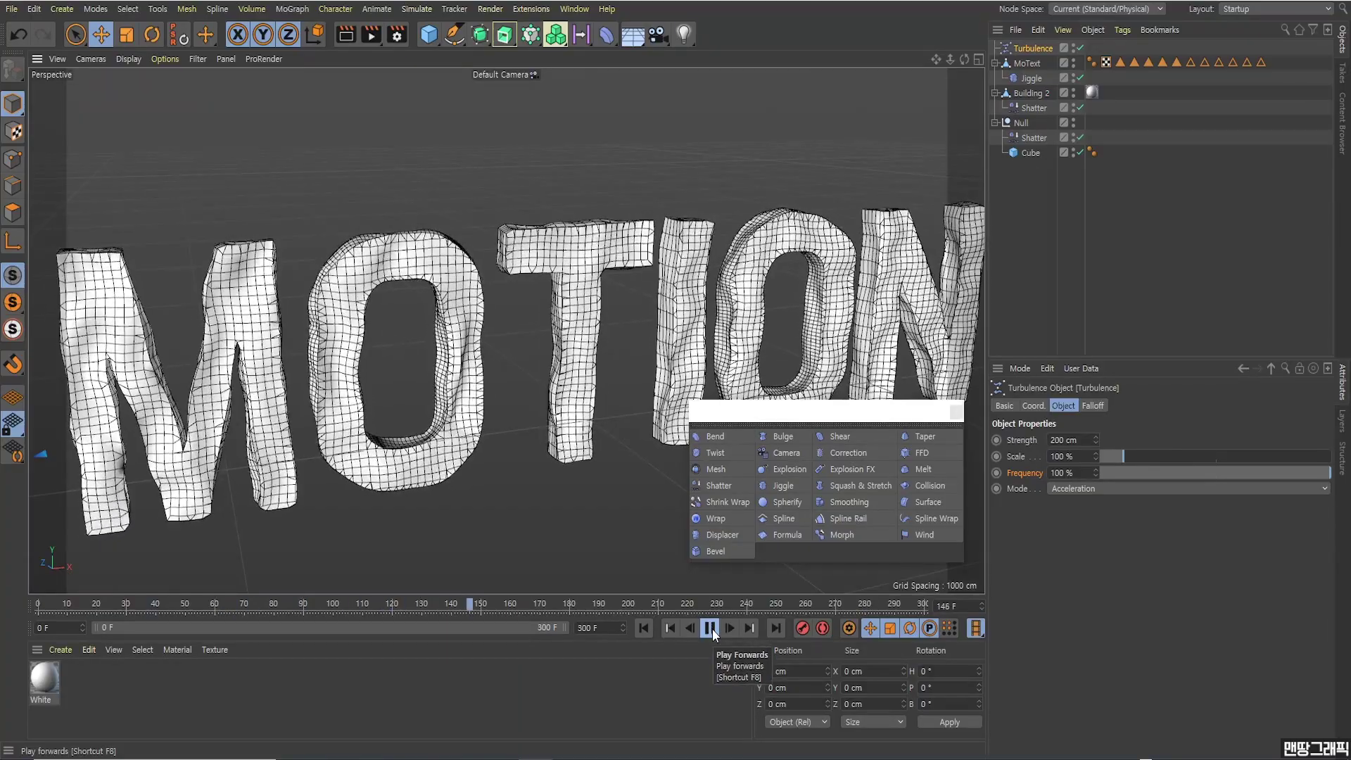
left_click(711, 630)
scroll(499, 328, "down", 3)
scroll(503, 351, "down", 1)
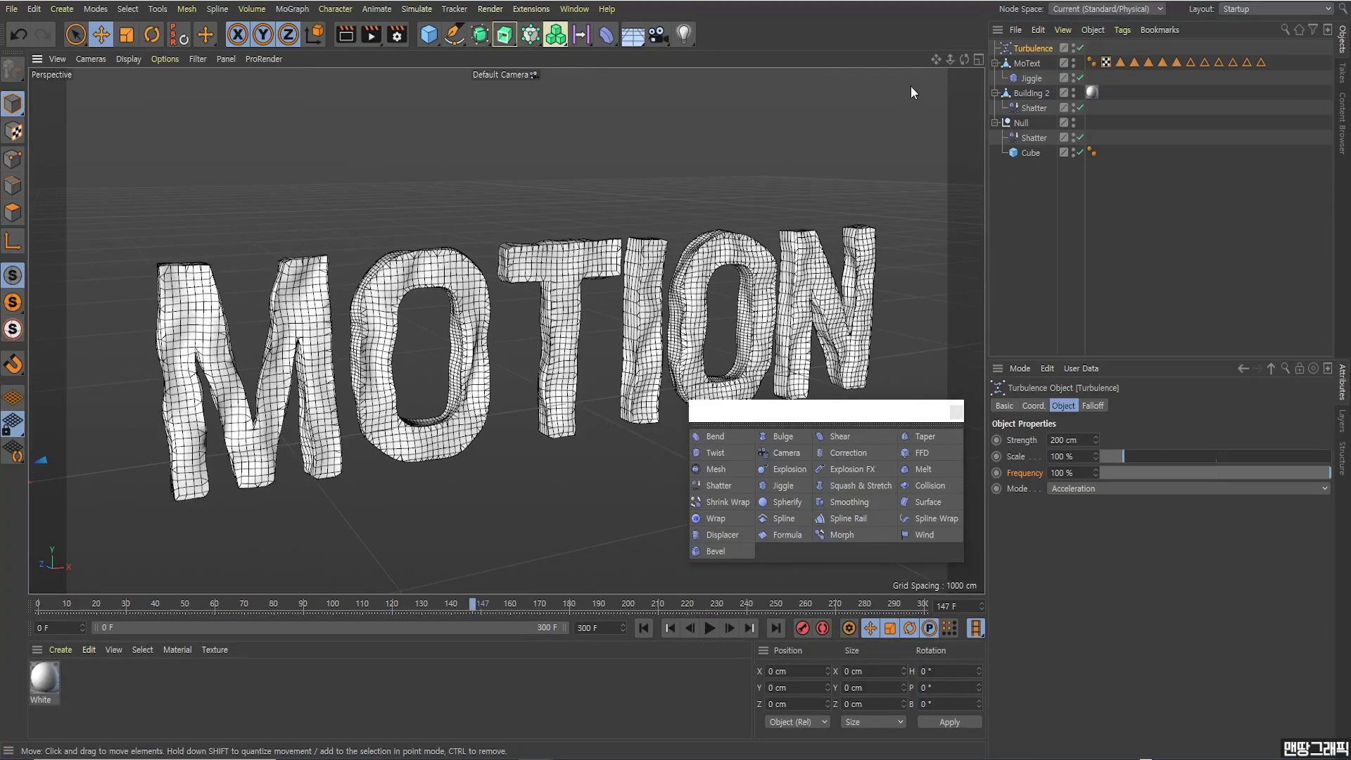
middle_click_drag(408, 366, 461, 331, "alt")
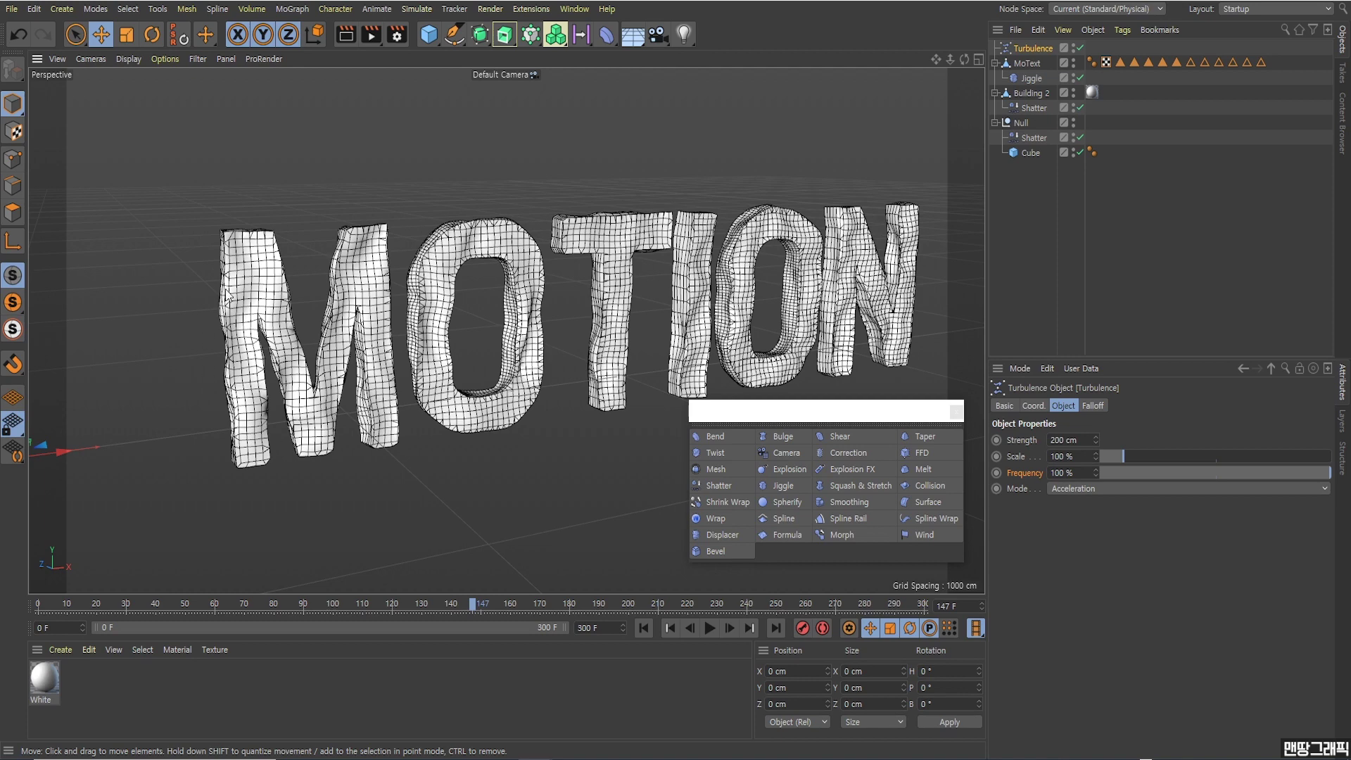
left_click_drag(535, 352, 580, 334, "alt")
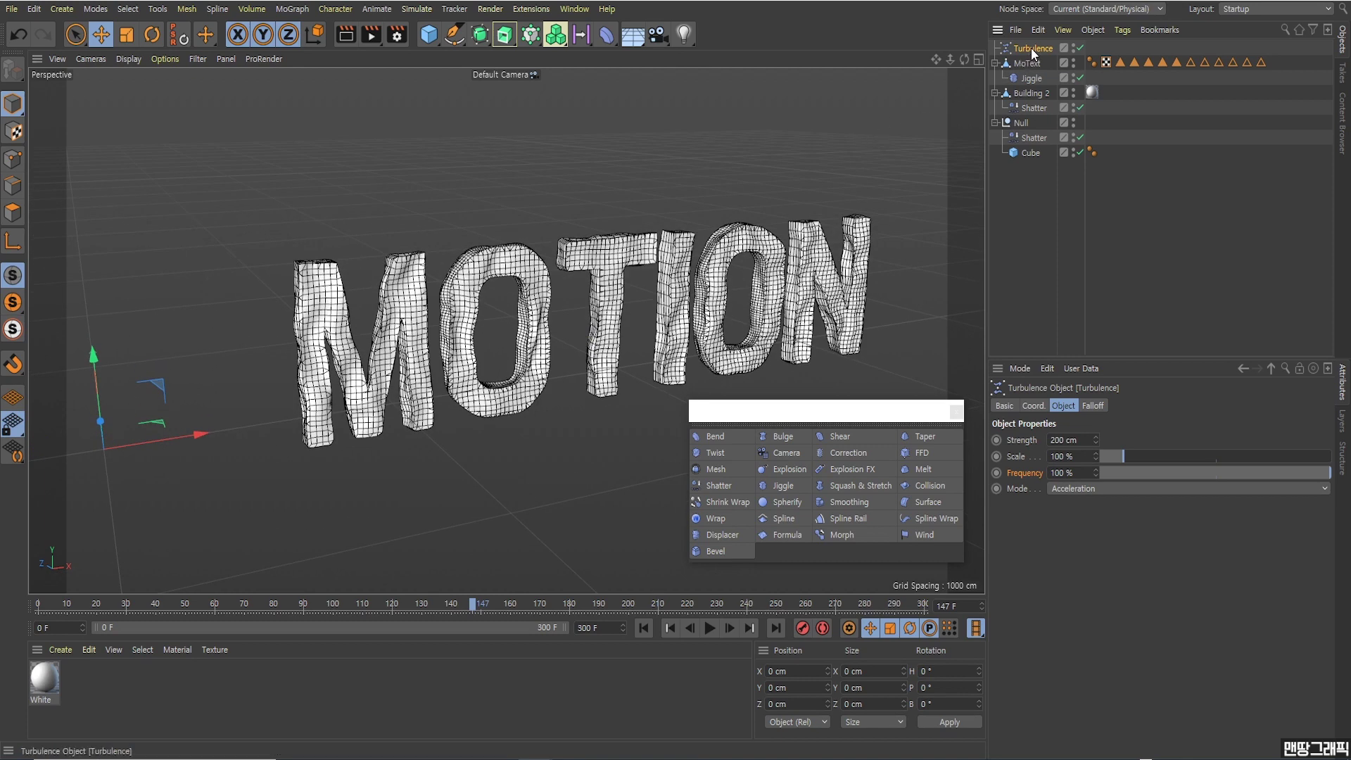
- Add a Linear Field to the Turbulence force's falloff list
left_click(1099, 408)
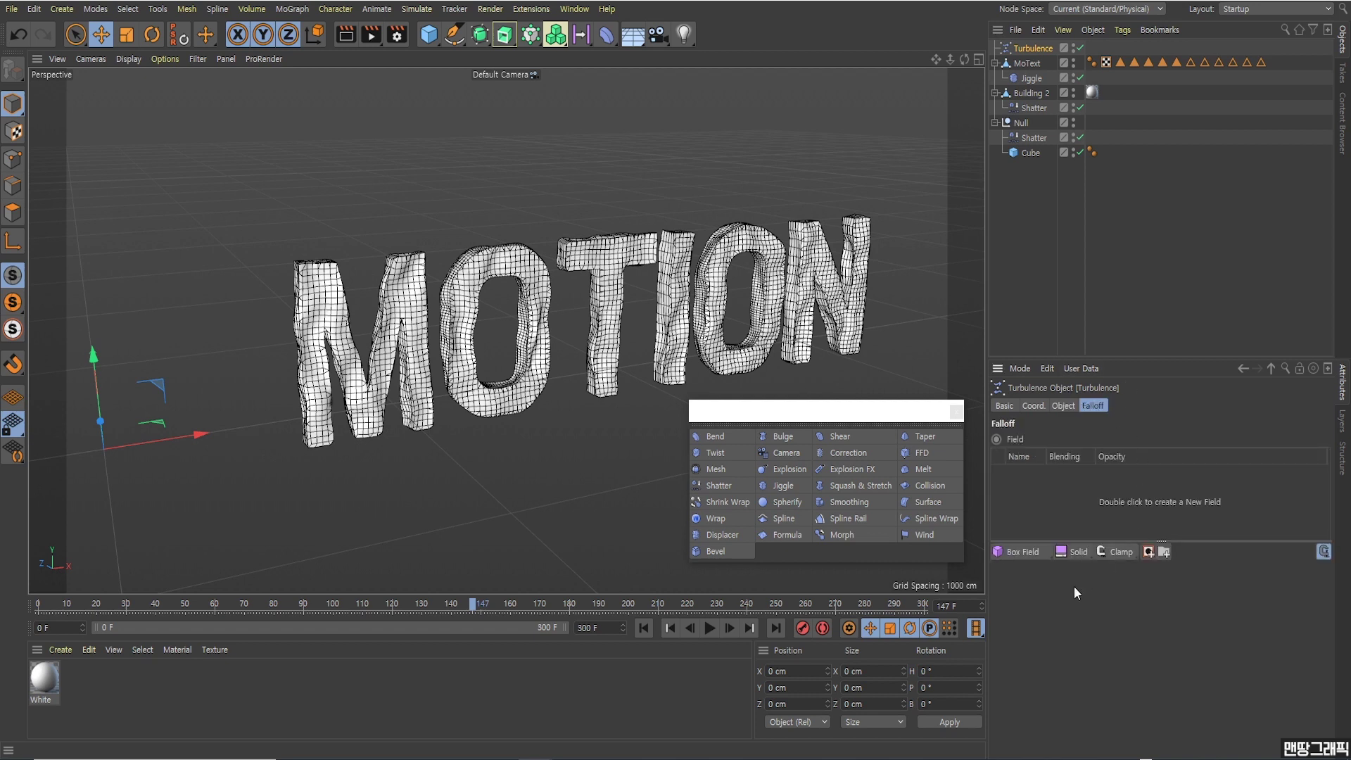
left_click(1044, 553)
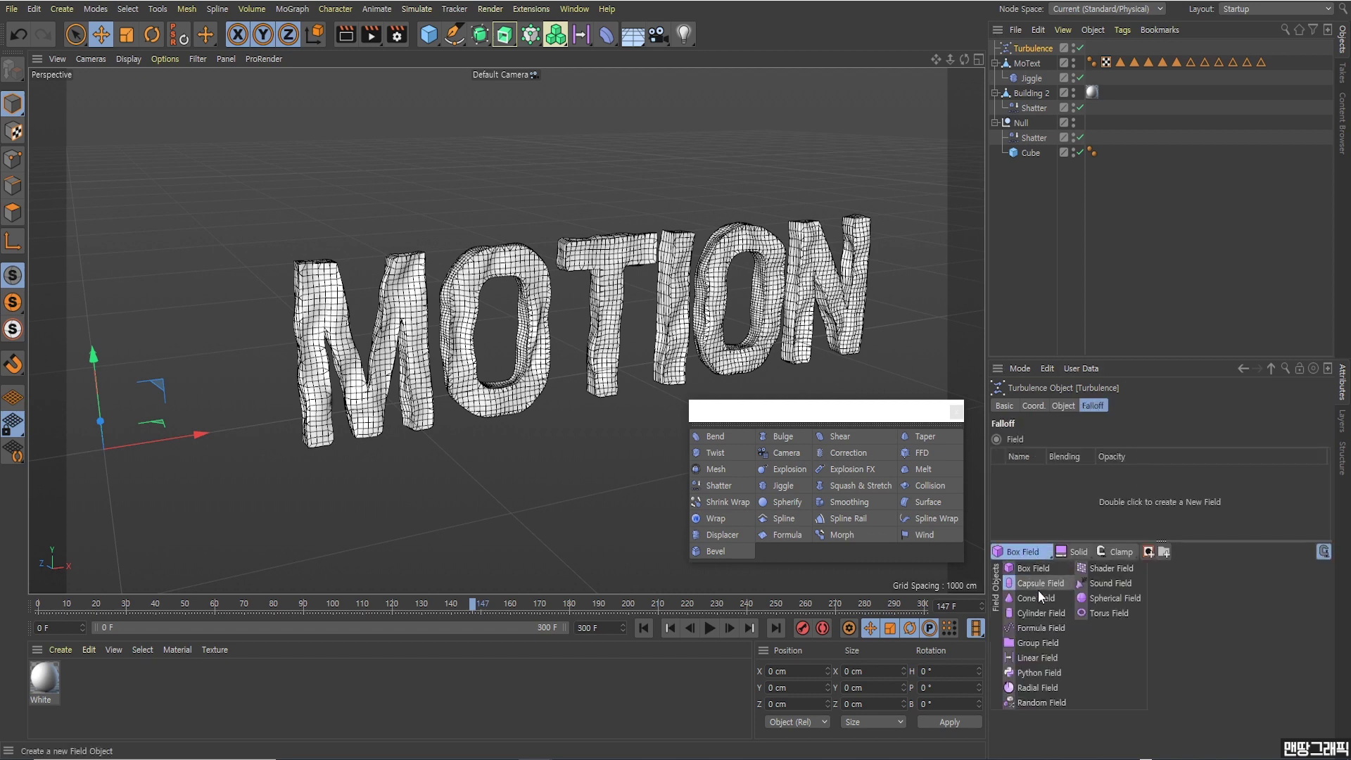
left_click(1030, 555)
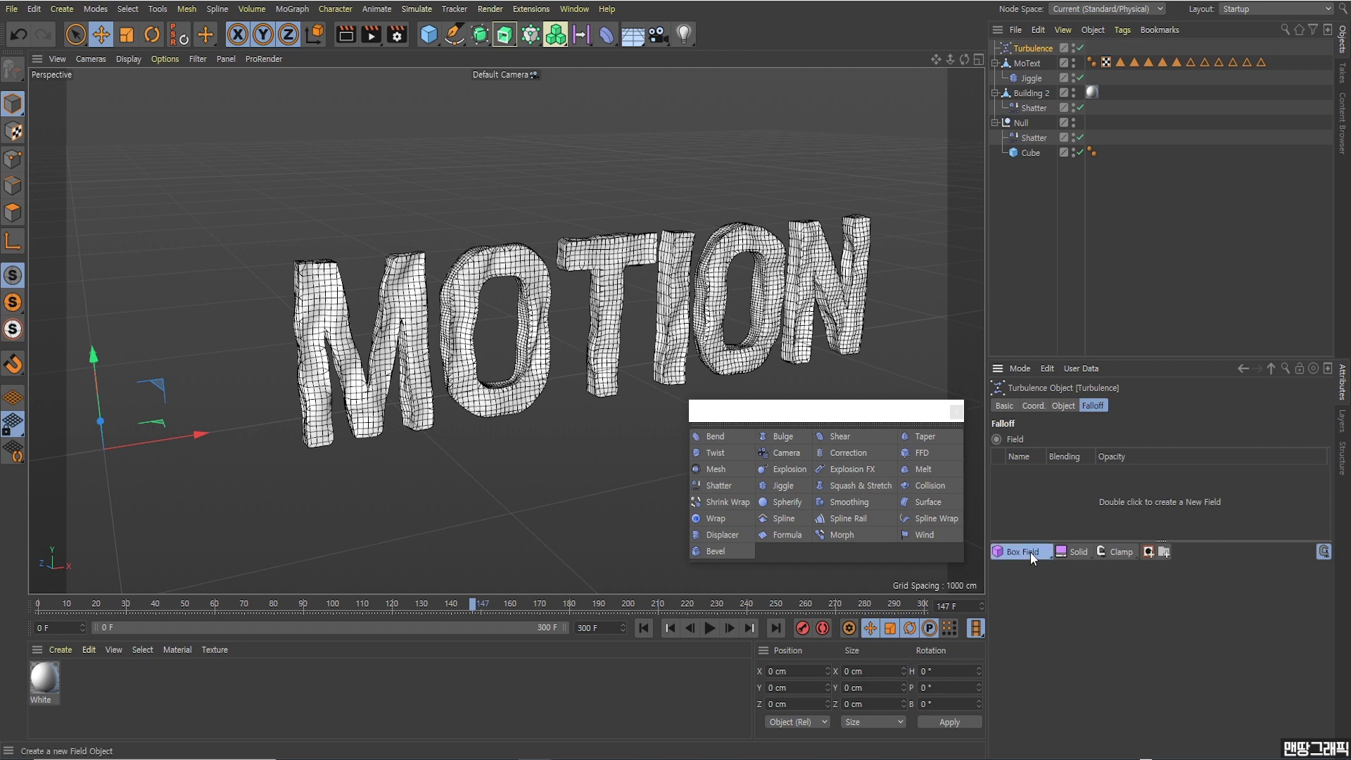
left_click(1030, 552)
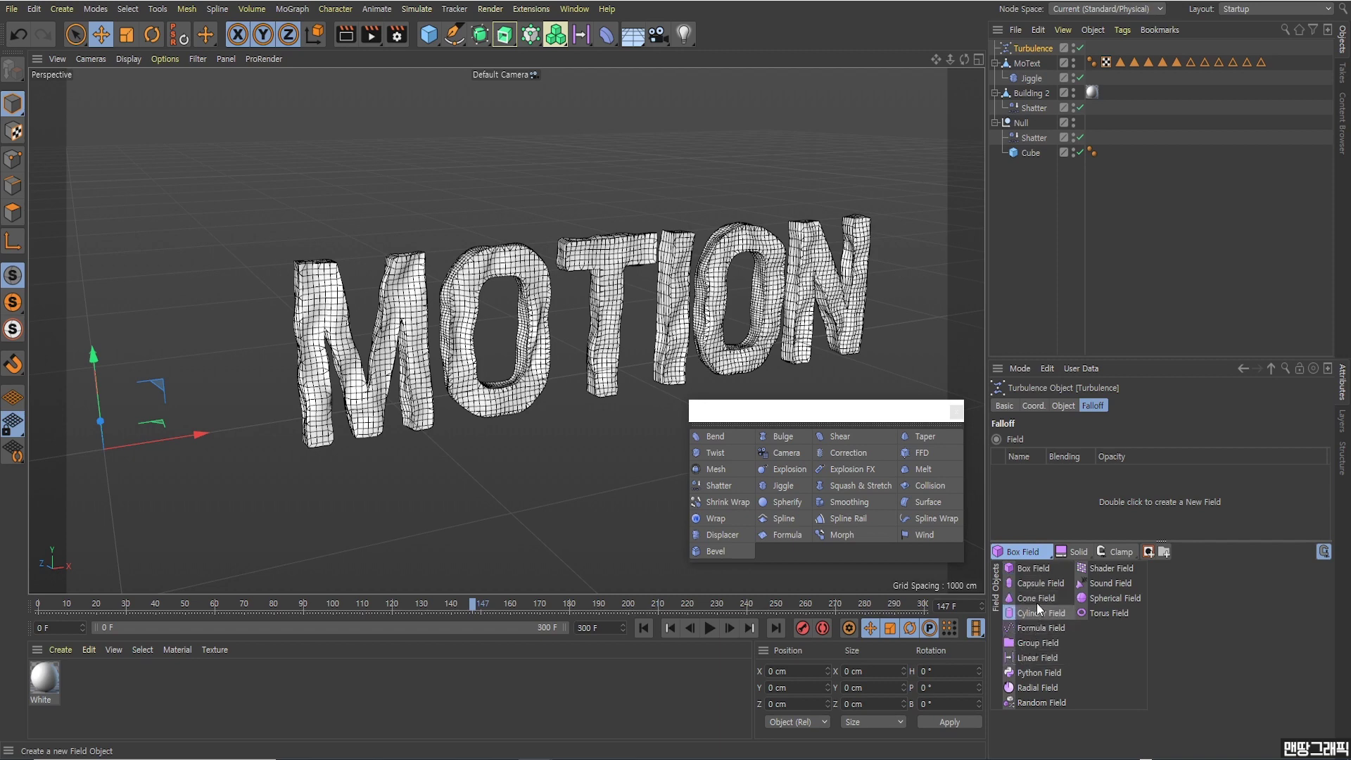
left_click(1046, 657)
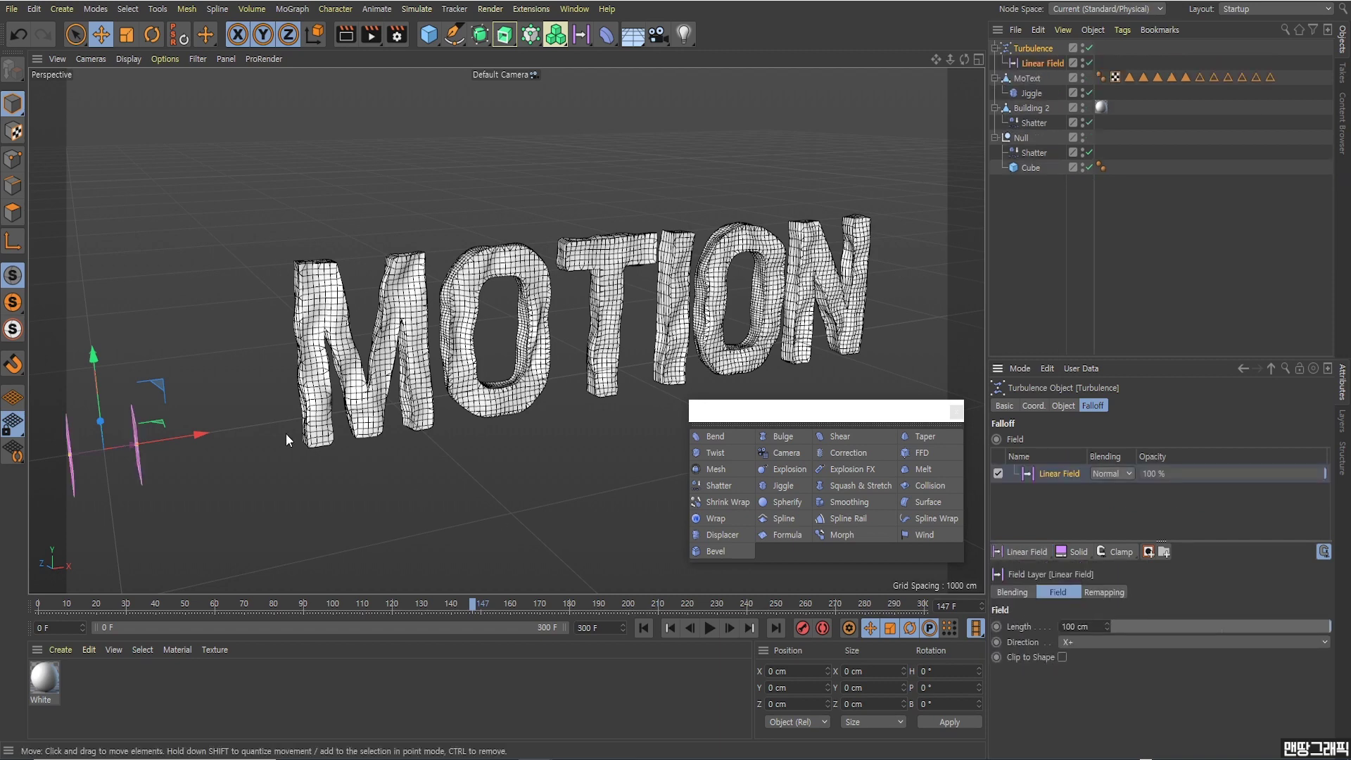
- Frame the field and text, then play the animation to preview the Linear Field falloff
mouse_move(936, 59)
left_mouse_down()
mouse_move(236, 401)
mouse_move(394, 390)
mouse_move(319, 385)
left_mouse_up()
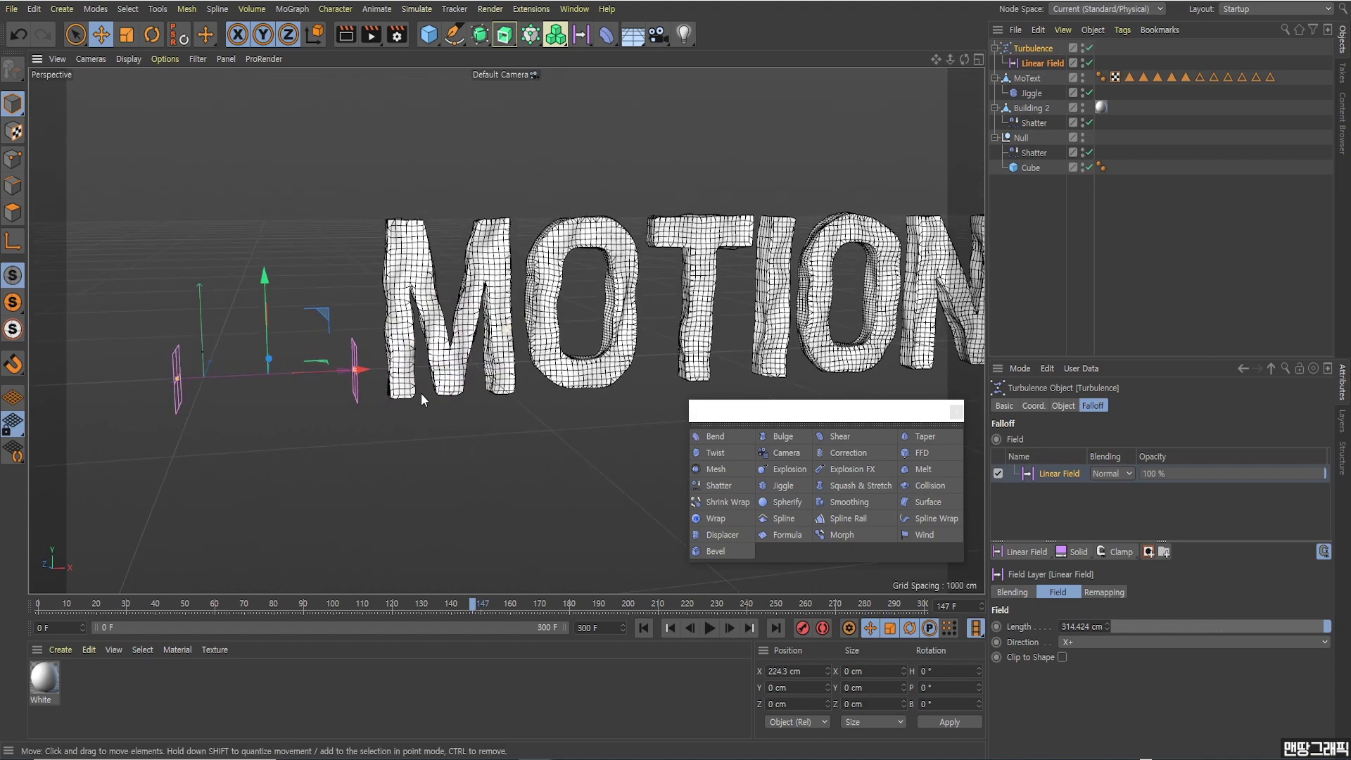
left_click(710, 628)
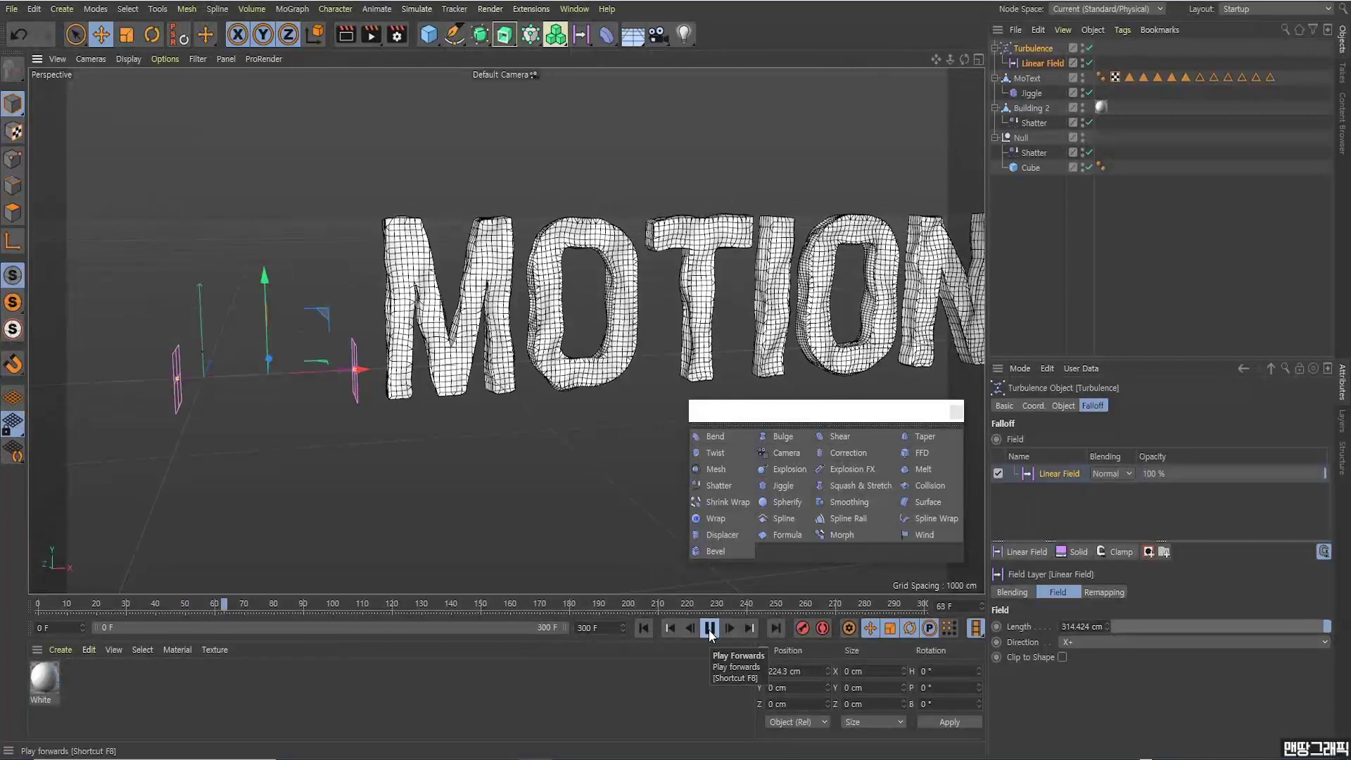
left_click(709, 627)
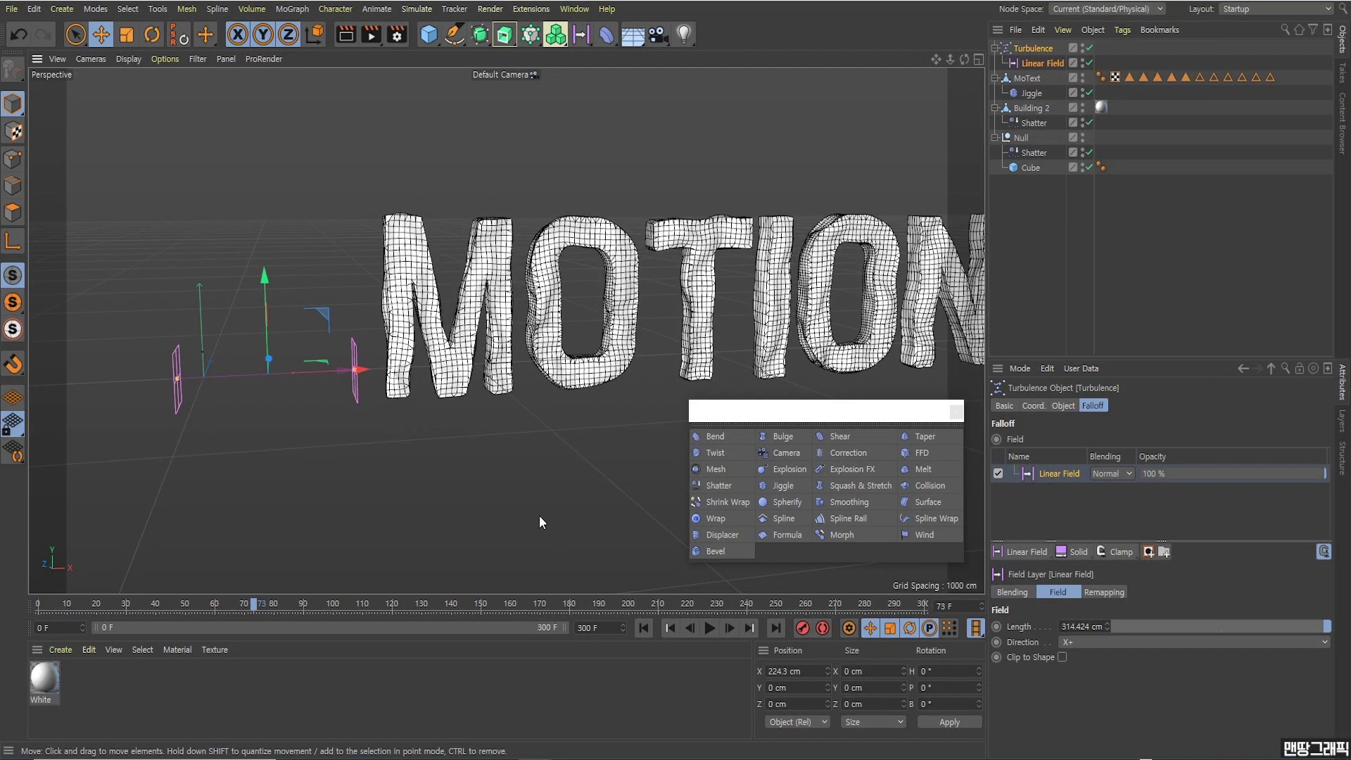
- Reverse the Linear Field's Direction to X- and replay the animation from frame 0
left_click(1042, 63)
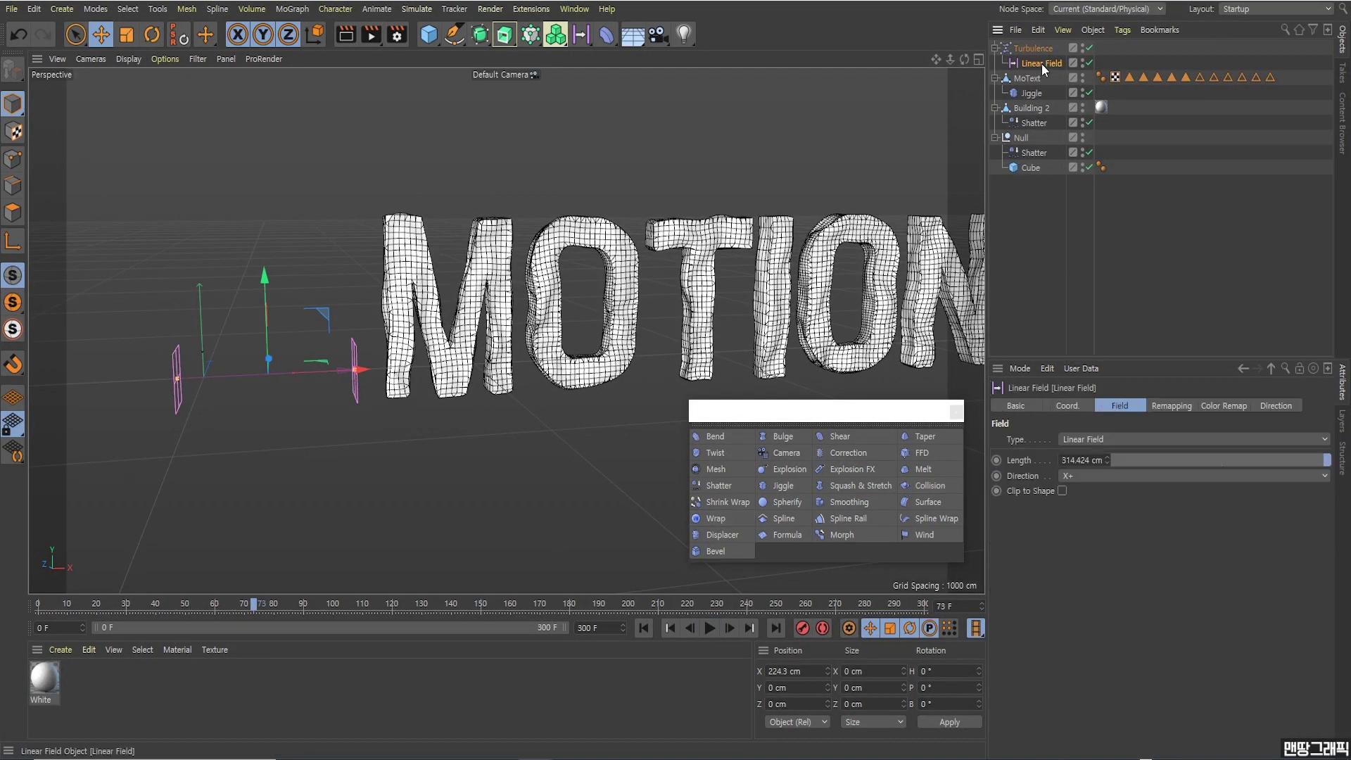
left_click(1095, 474)
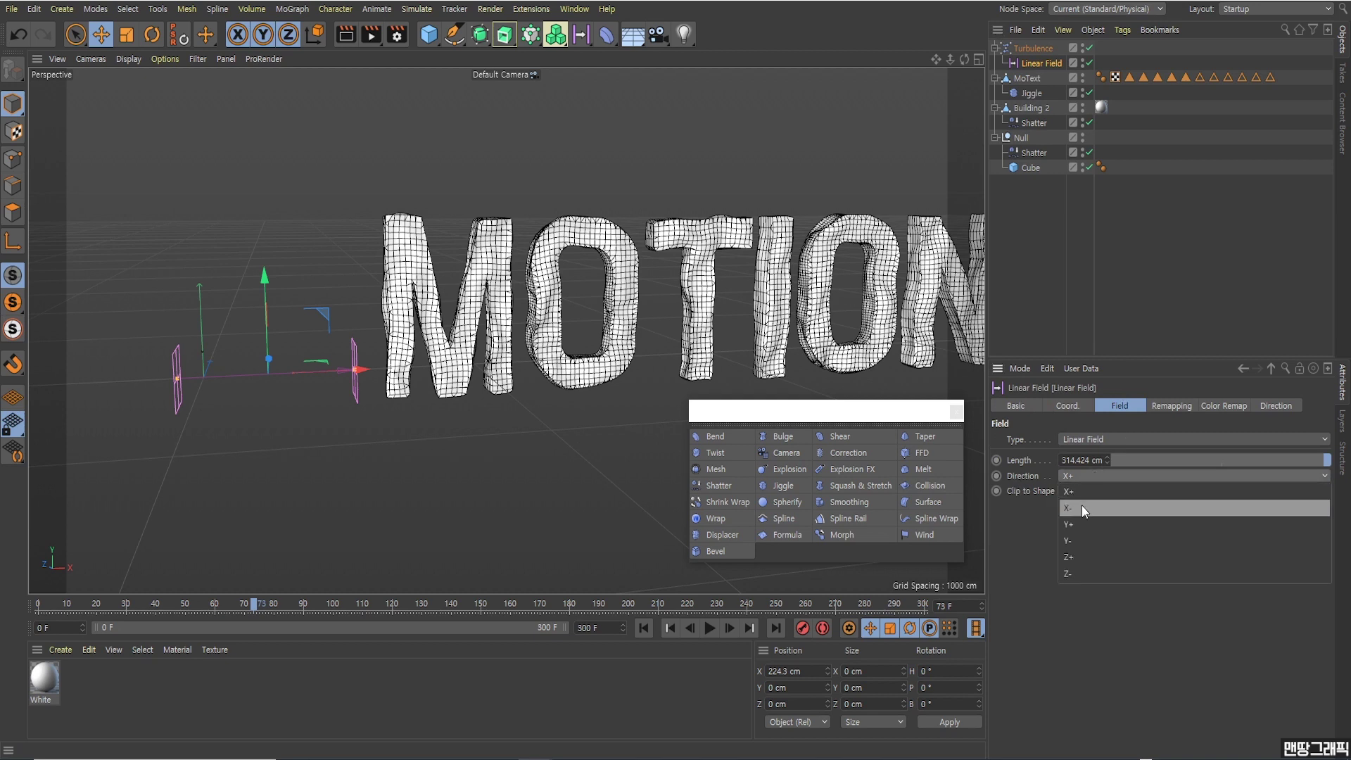
left_click(1082, 505)
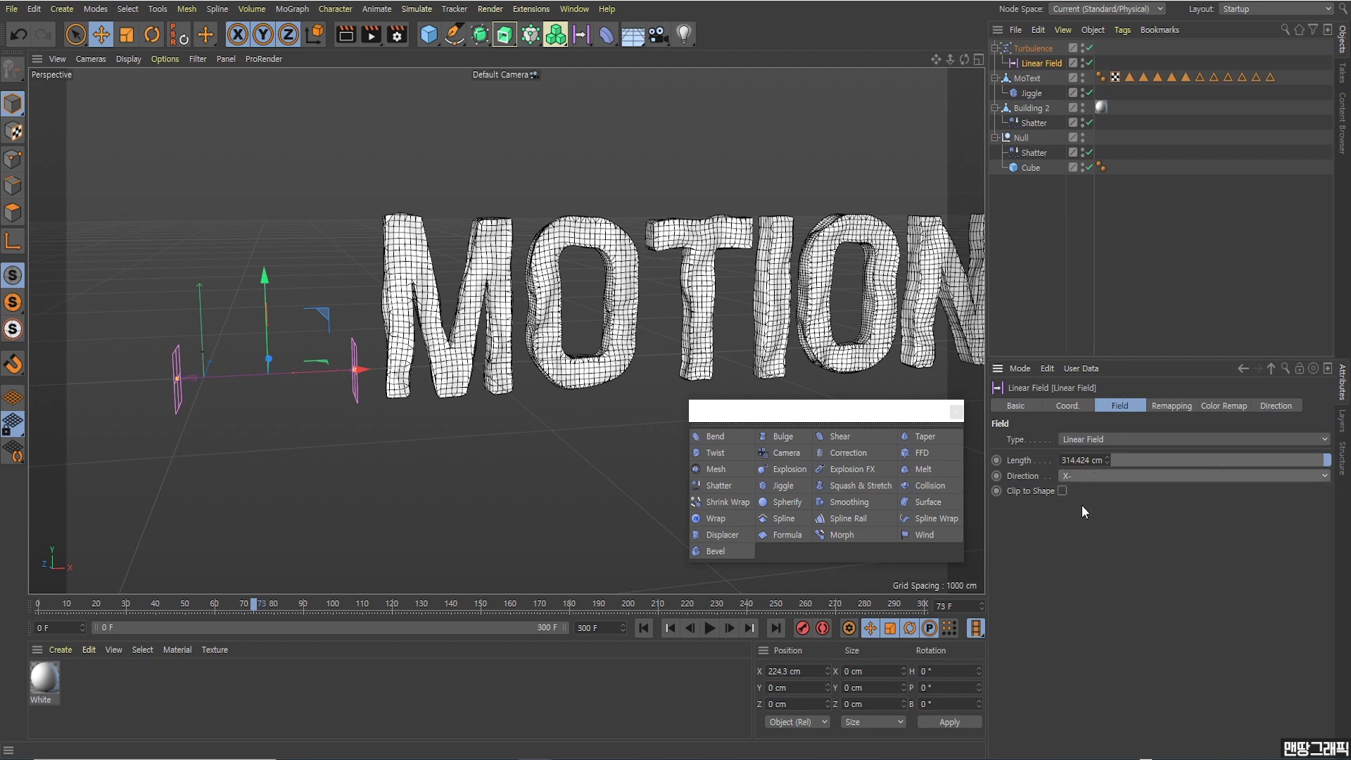
left_click(644, 628)
left_click(710, 627)
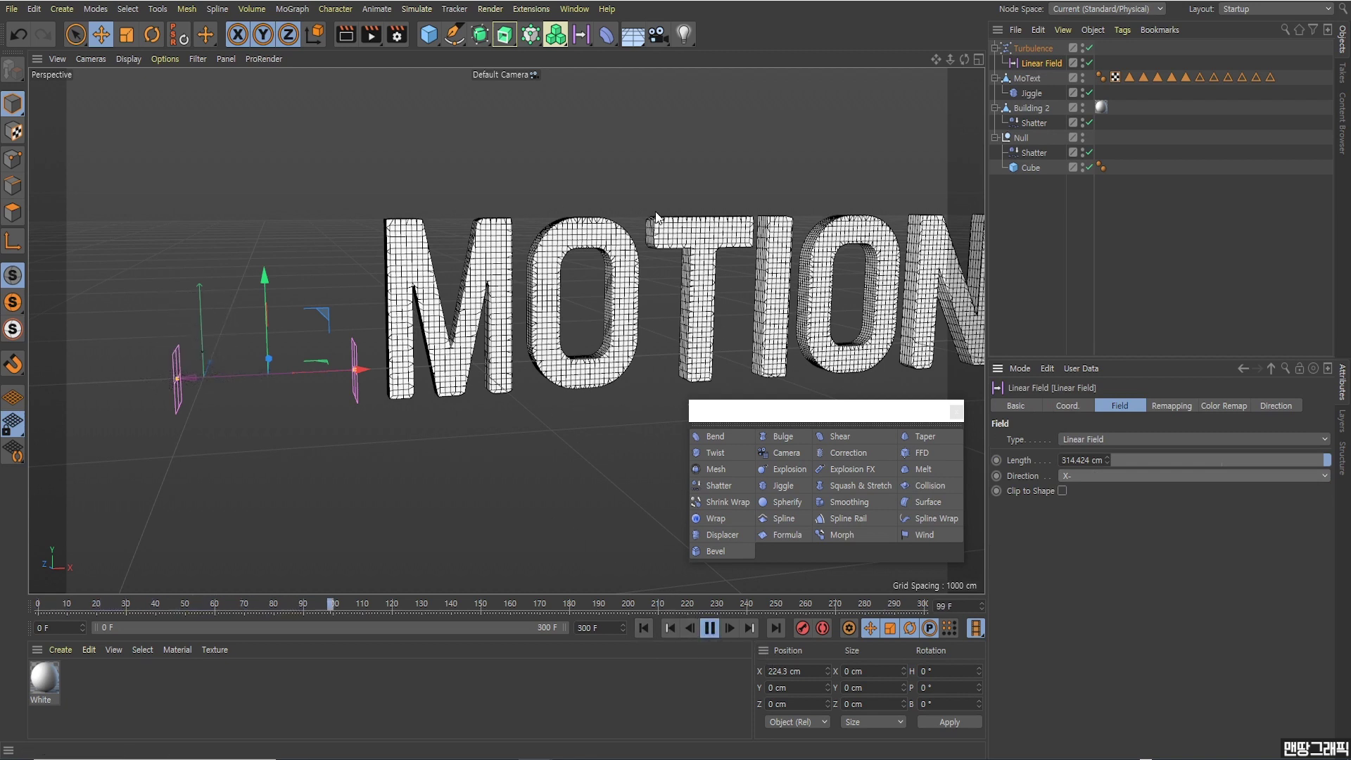
left_click(709, 628)
left_click(641, 628)
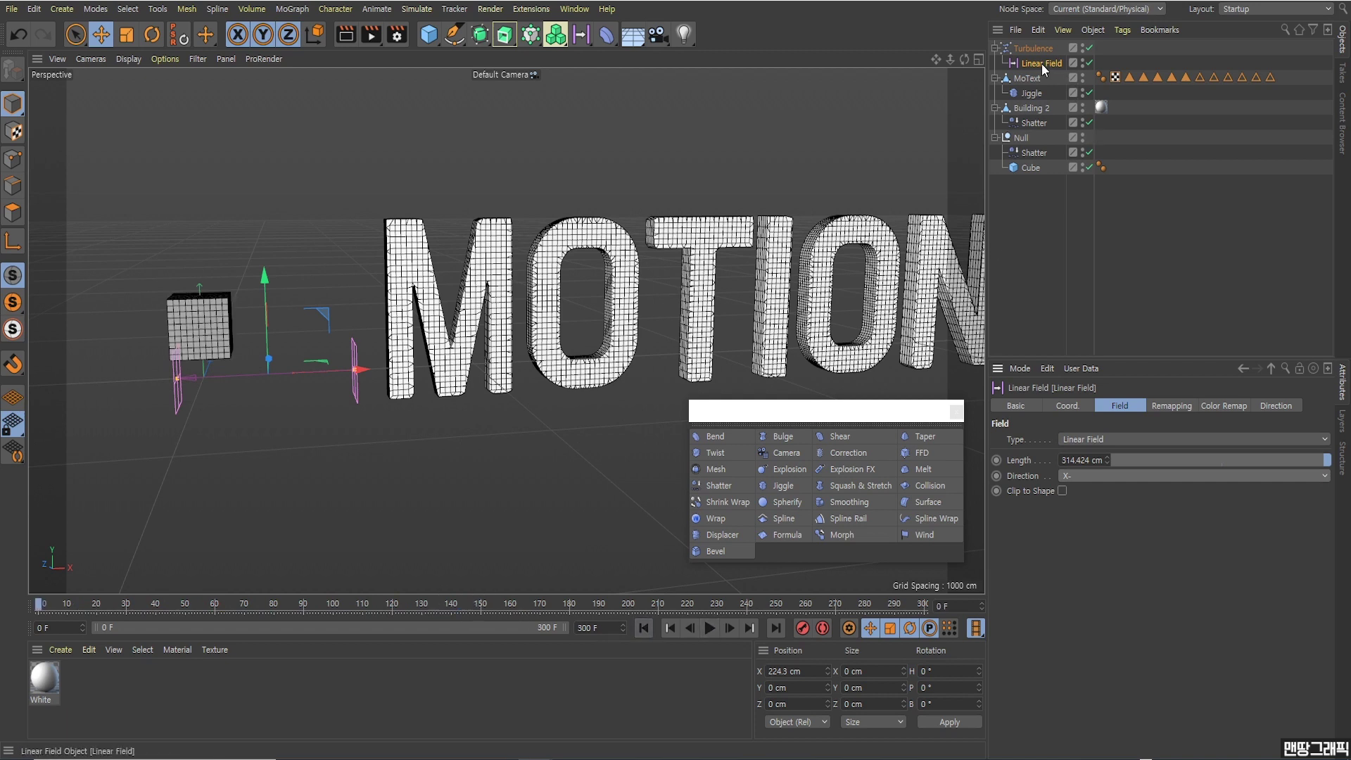
- At frame 120, move the Linear Field to X 3882.454 cm and keyframe P.X
left_click(1067, 406)
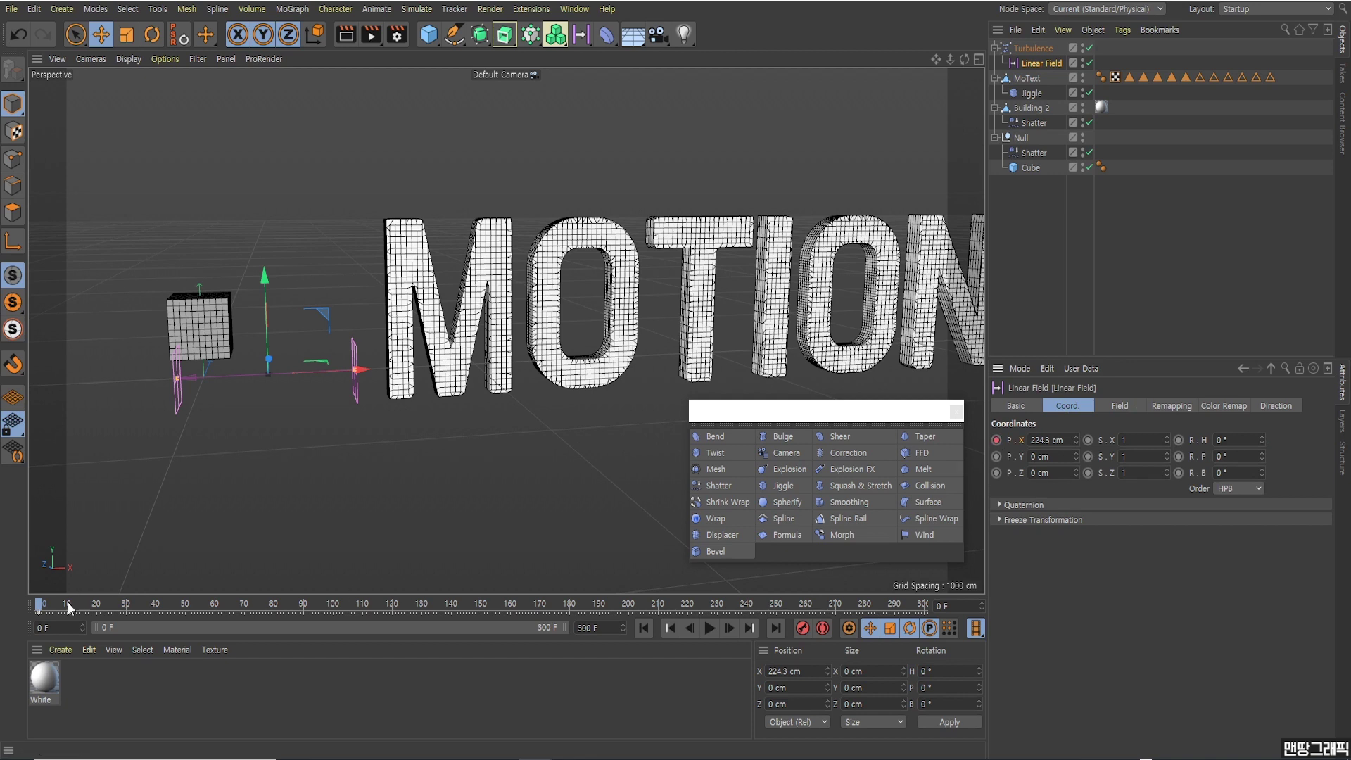
left_click_drag(40, 605, 273, 613)
left_click_drag(384, 614, 392, 610)
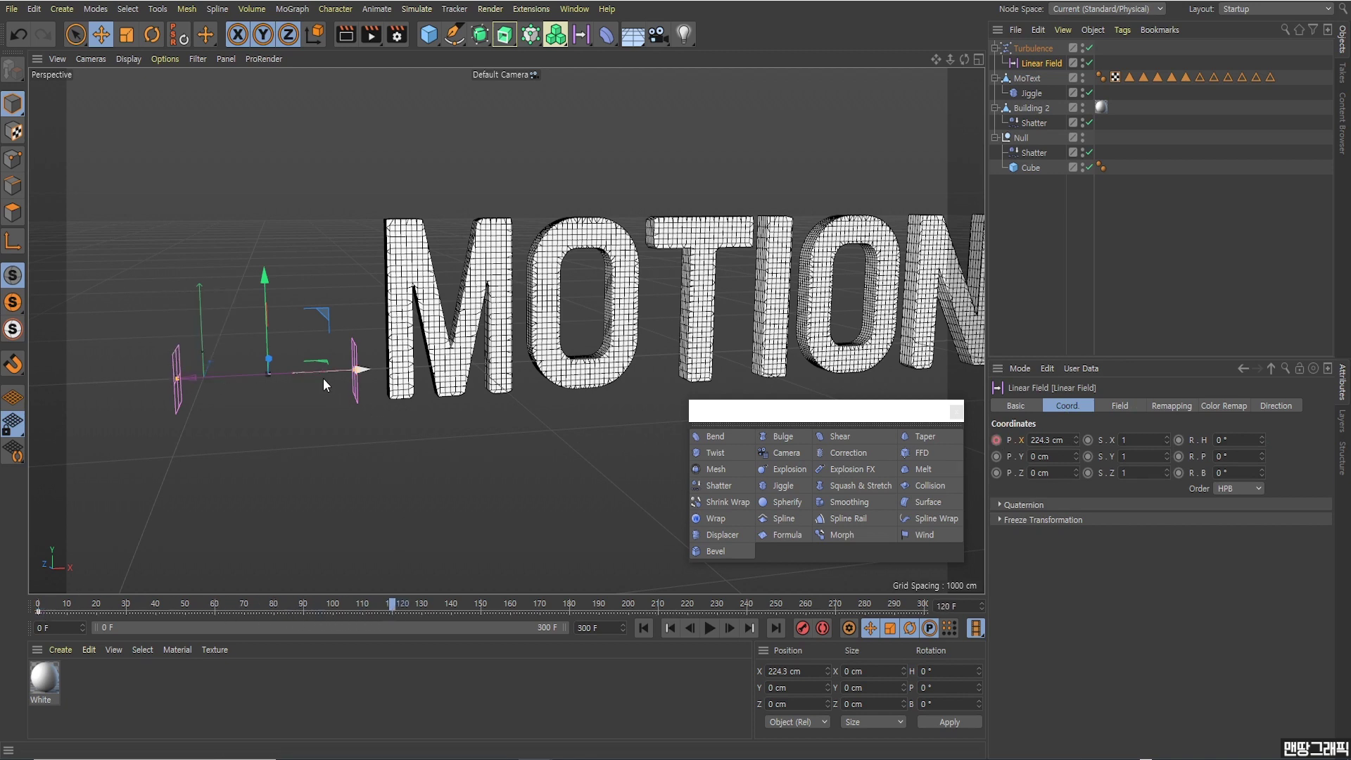
left_click_drag(301, 373, 984, 401)
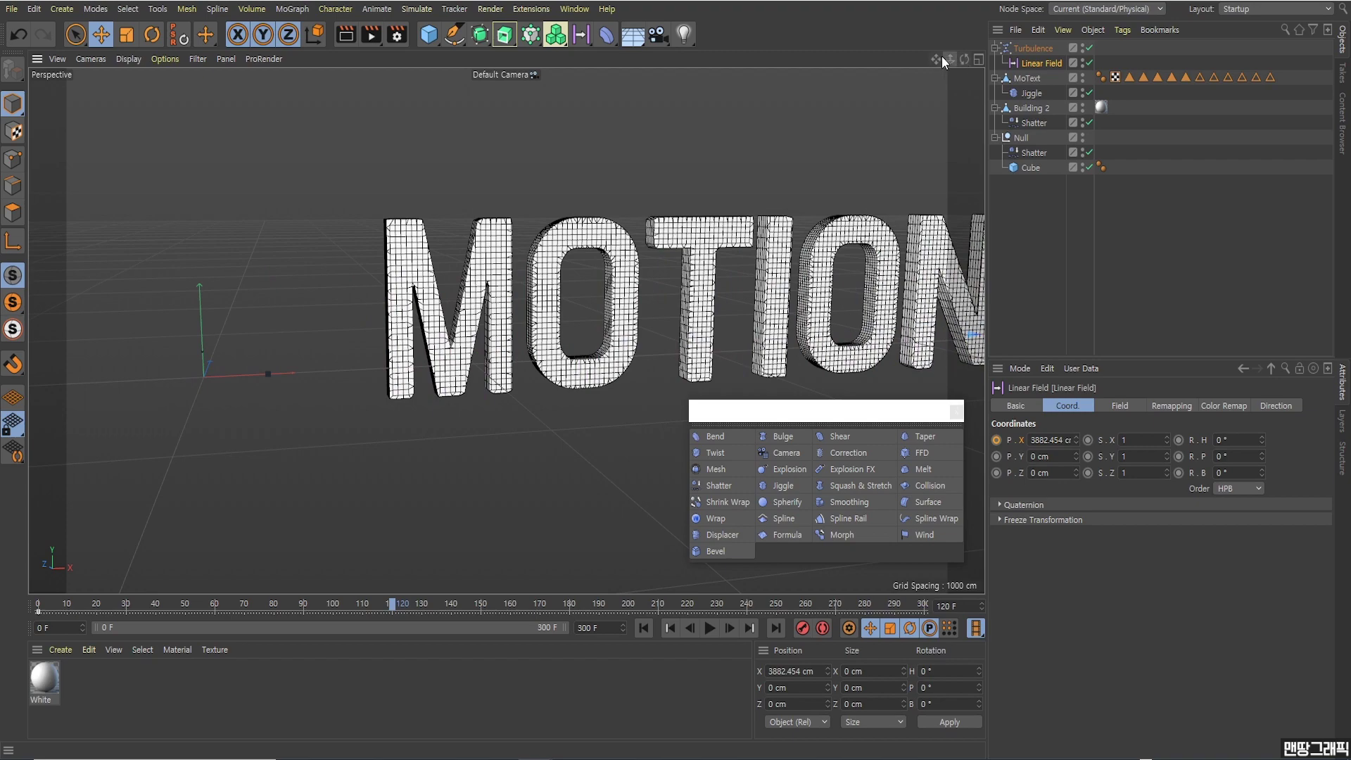
mouse_move(950, 59)
left_mouse_down()
mouse_move(893, 282)
mouse_move(781, 332)
mouse_move(895, 352)
left_mouse_up()
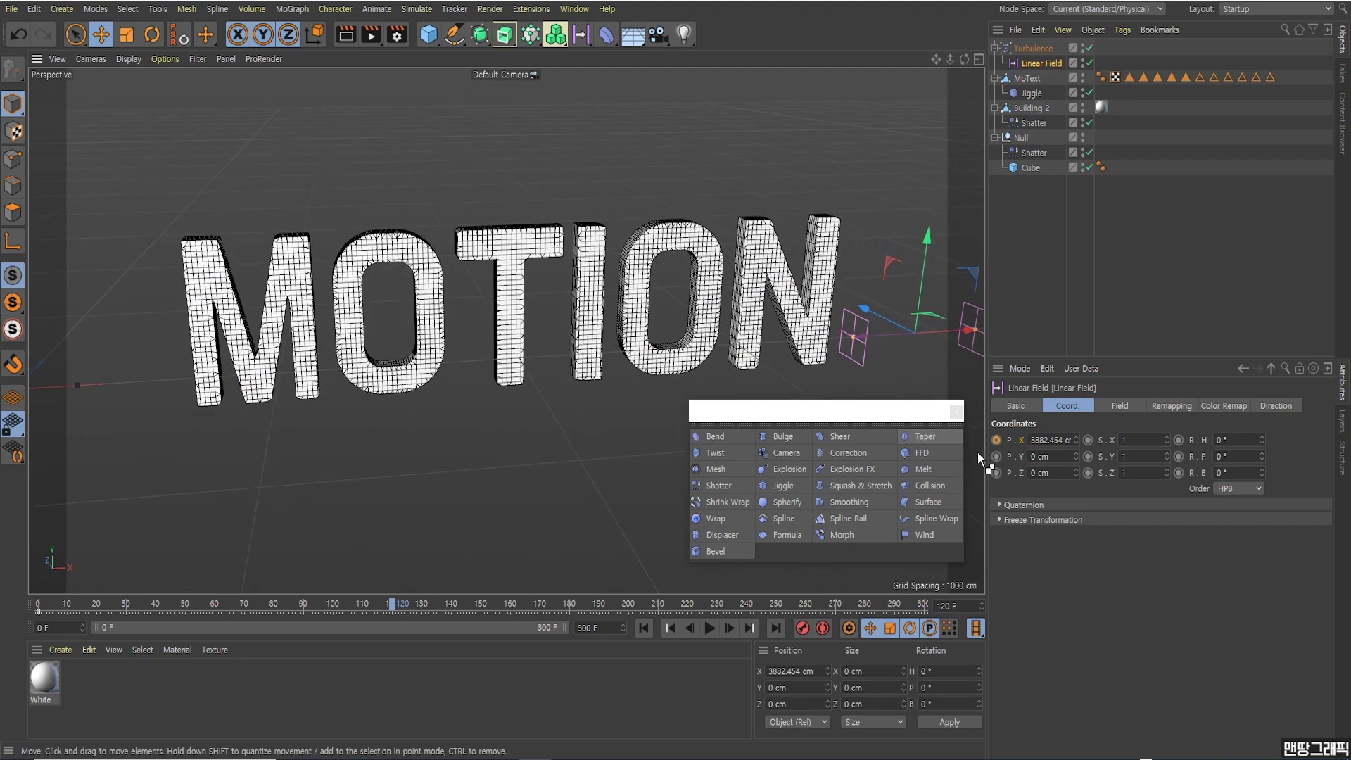
left_click(997, 440)
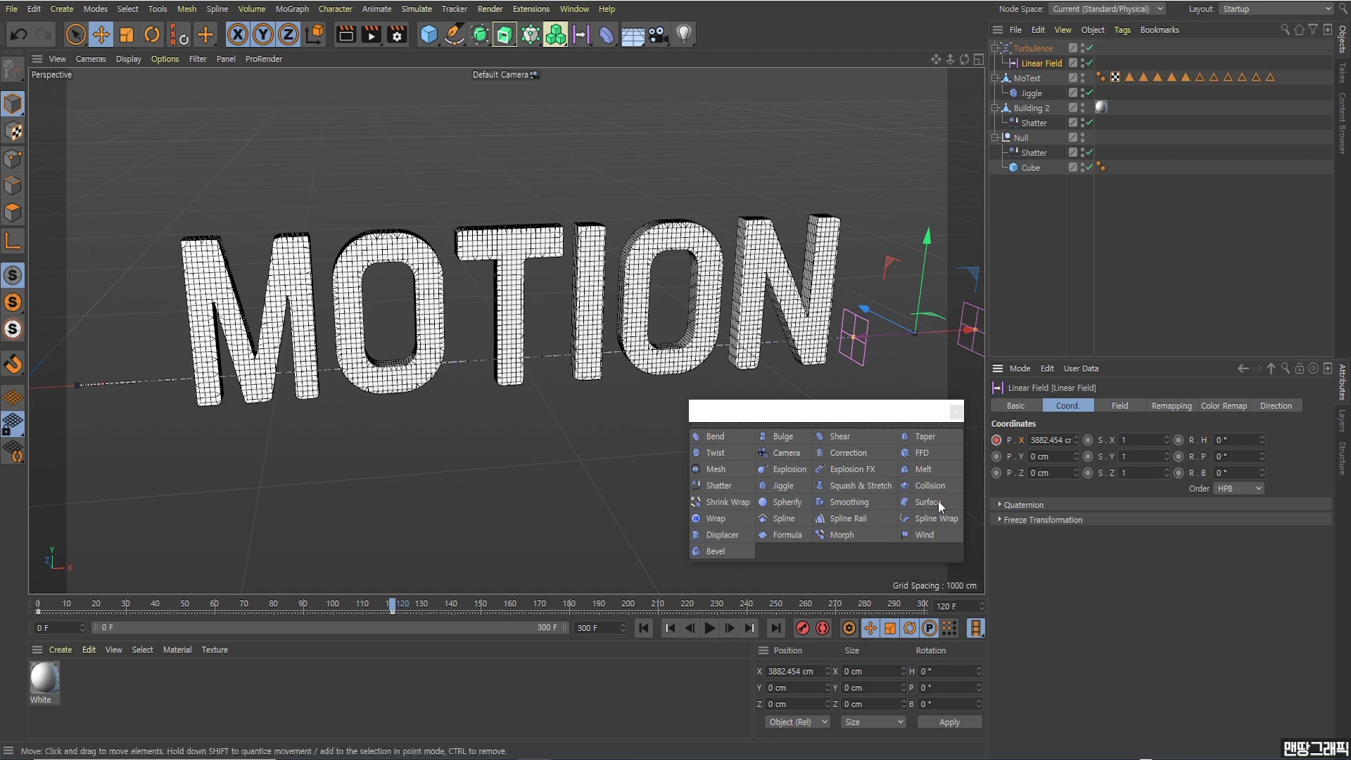
- Replay from the first frame to watch the field sweep across MOTION
left_click(645, 627)
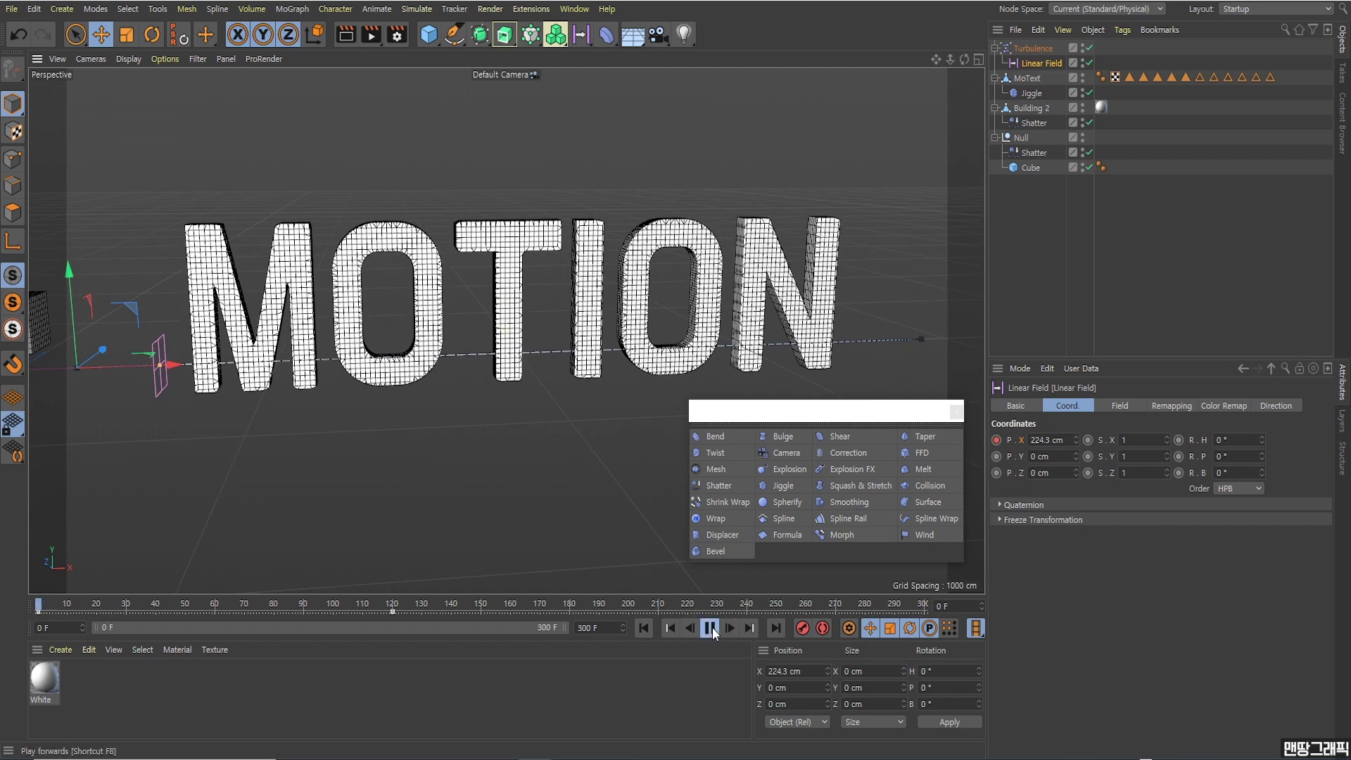
left_click(709, 627)
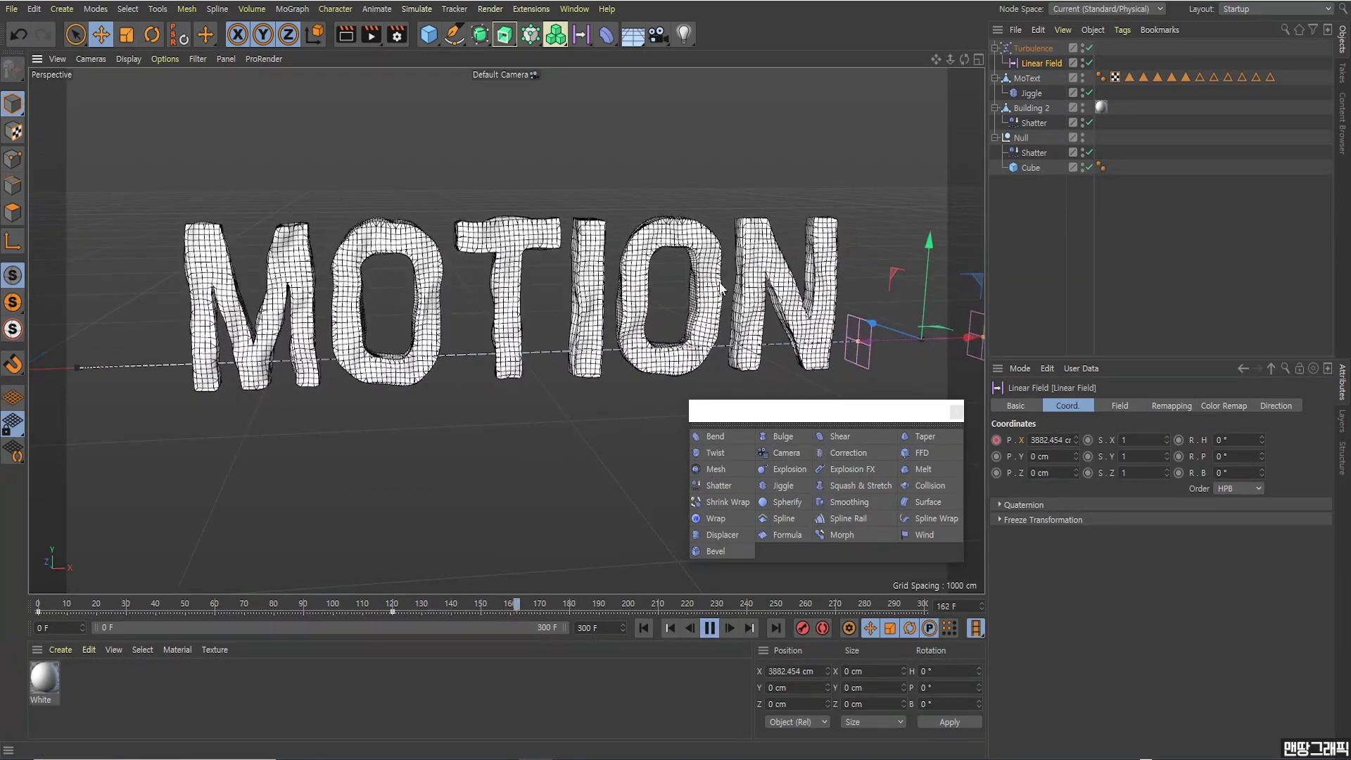
left_click(711, 628)
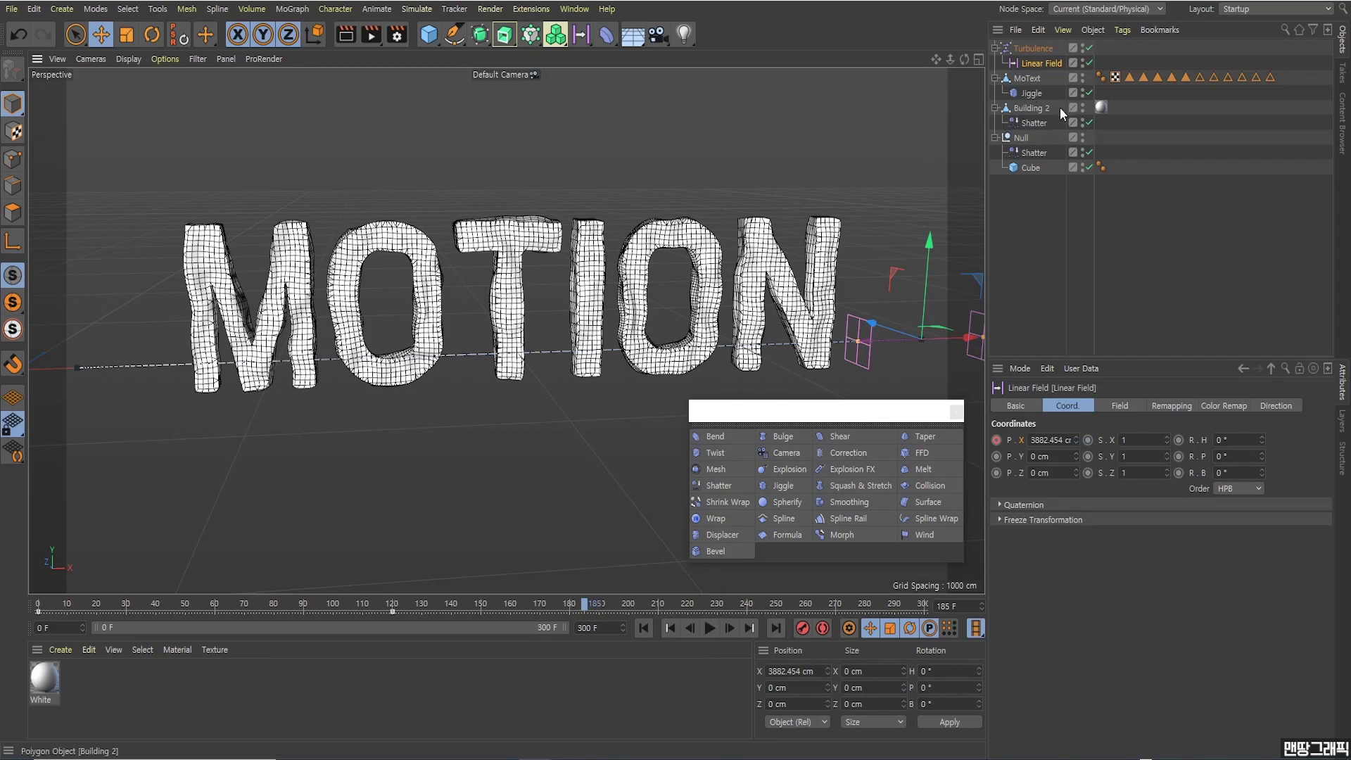
left_click(1032, 48)
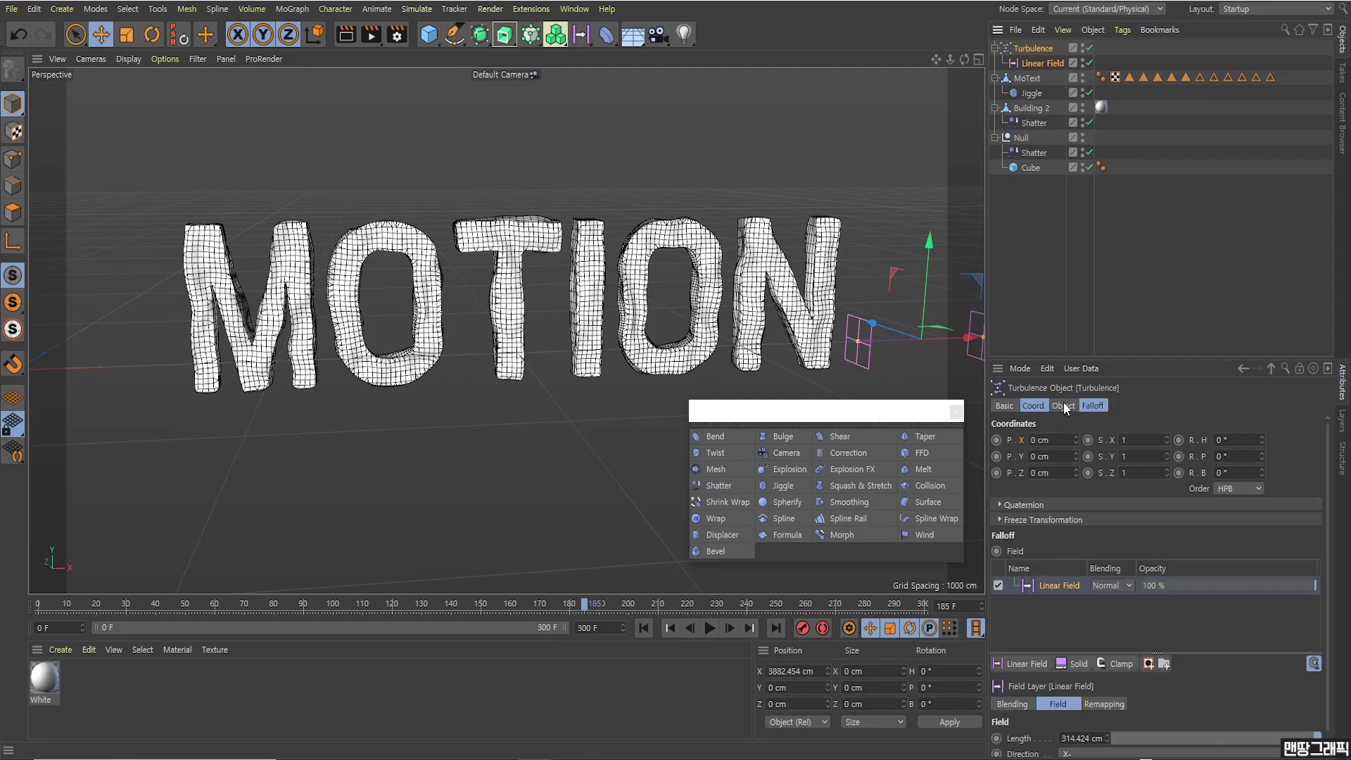
- Set Turbulence Strength to 500 cm and replay the animation from the start
left_click(1064, 406)
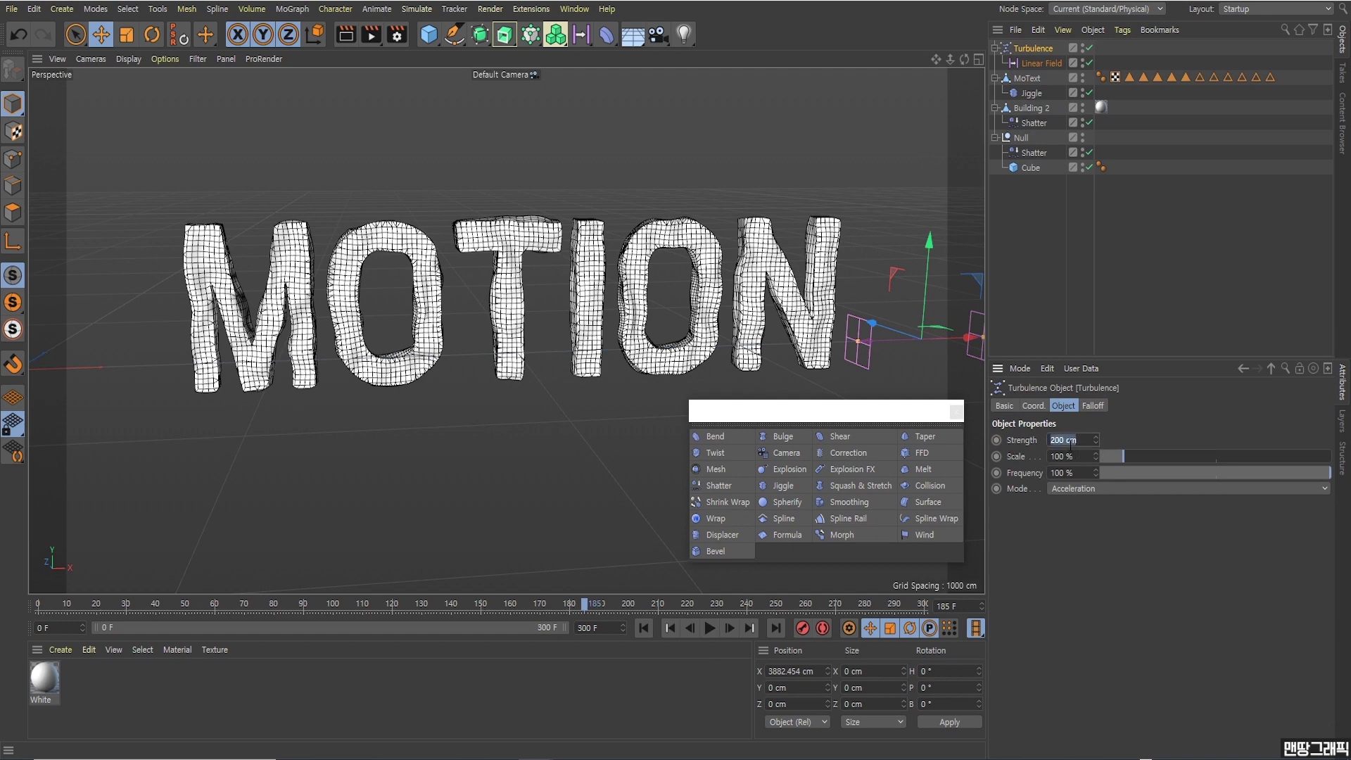
type("500")
key("Return")
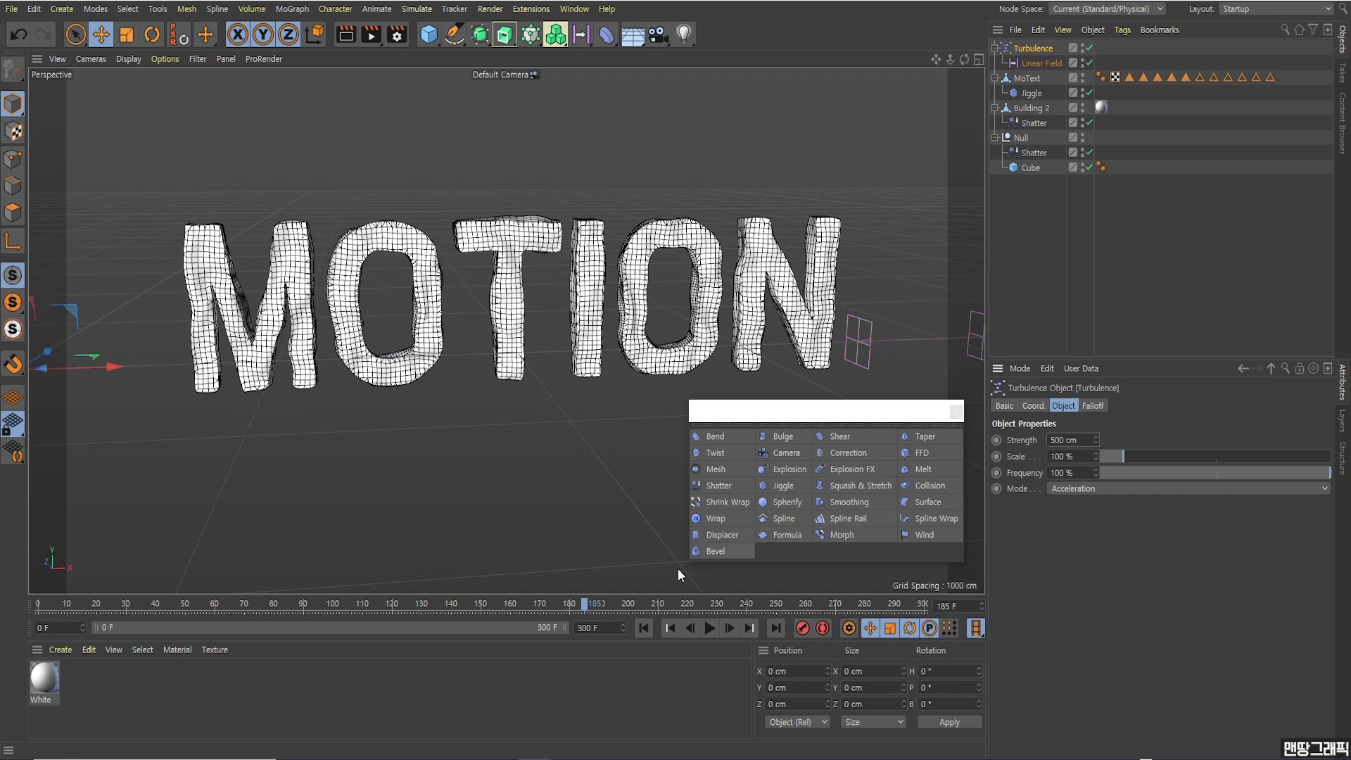
left_click(643, 628)
left_click(709, 627)
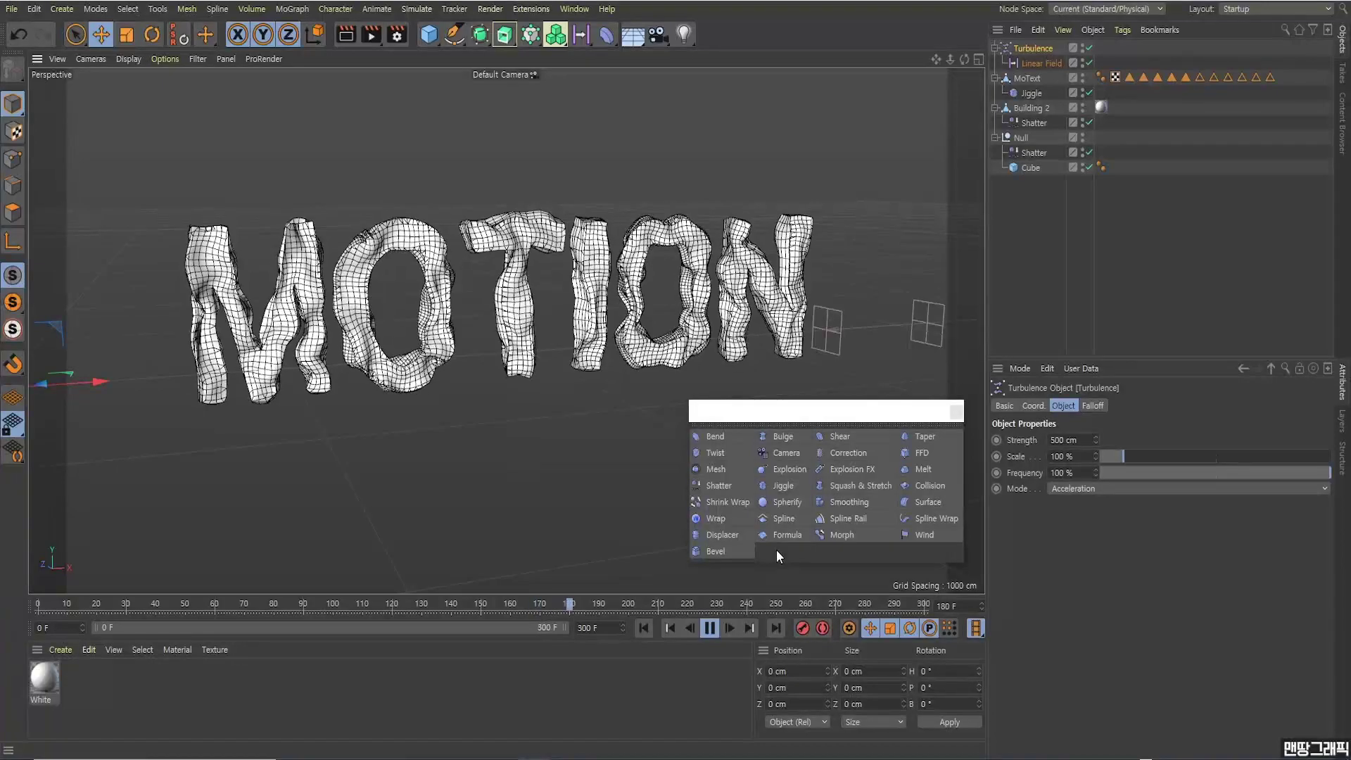
- Stop, then replay the heavier MOTION distortion once more from the first frame
left_click(648, 627)
left_click(709, 627)
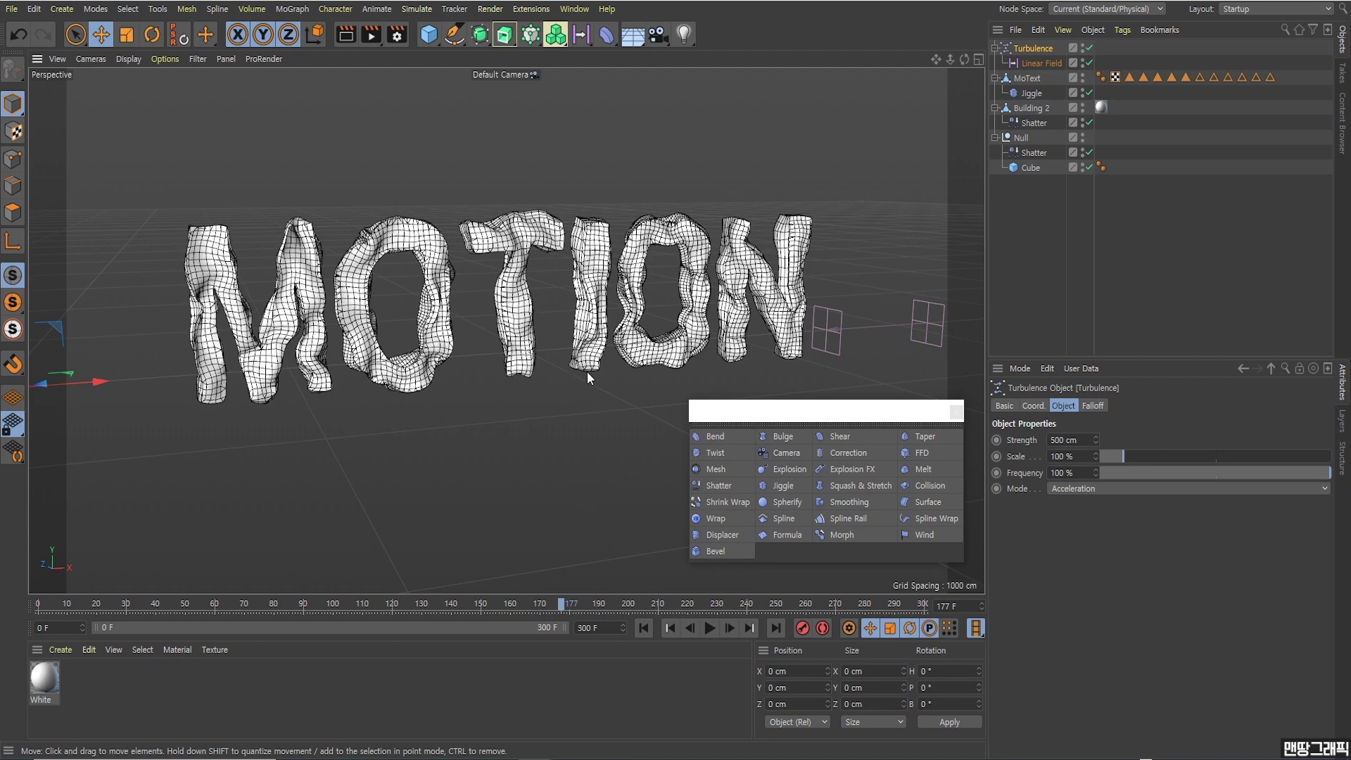
left_click(648, 627)
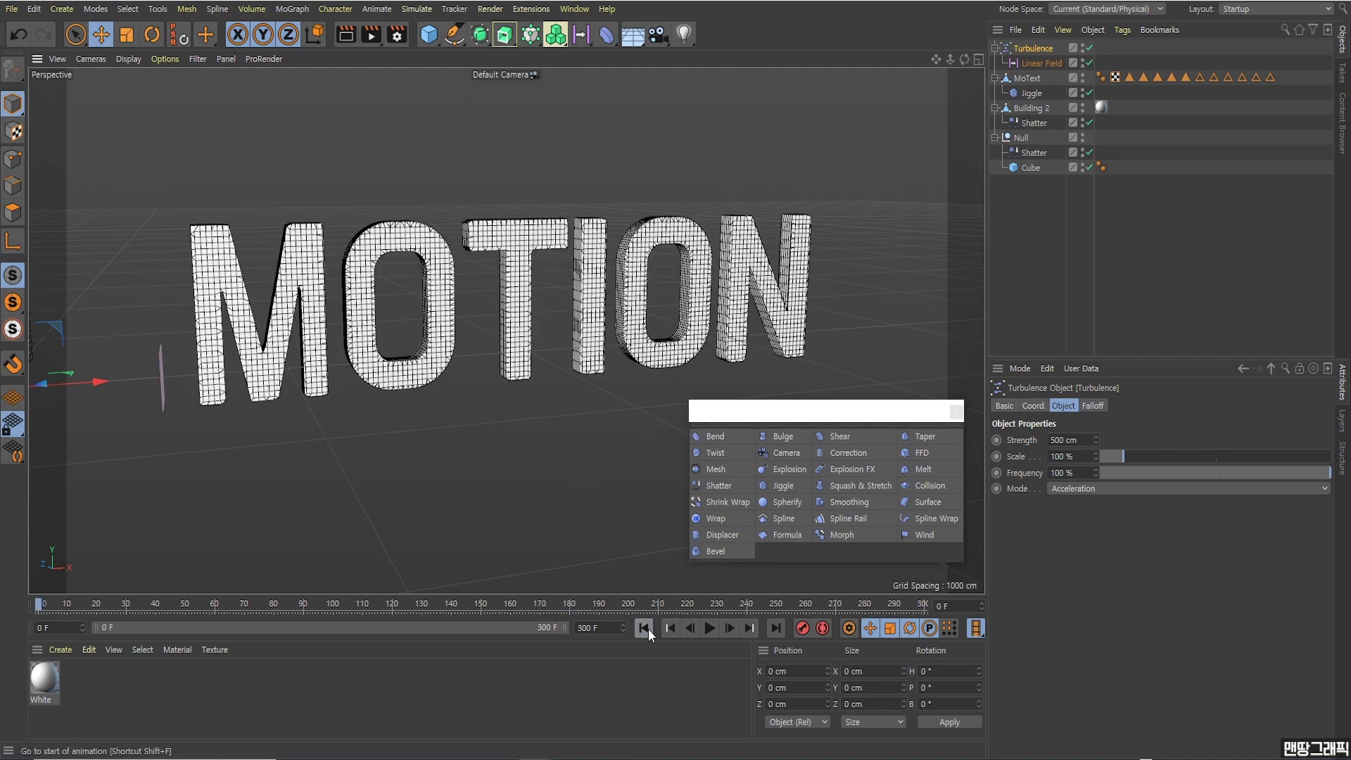
left_click(708, 627)
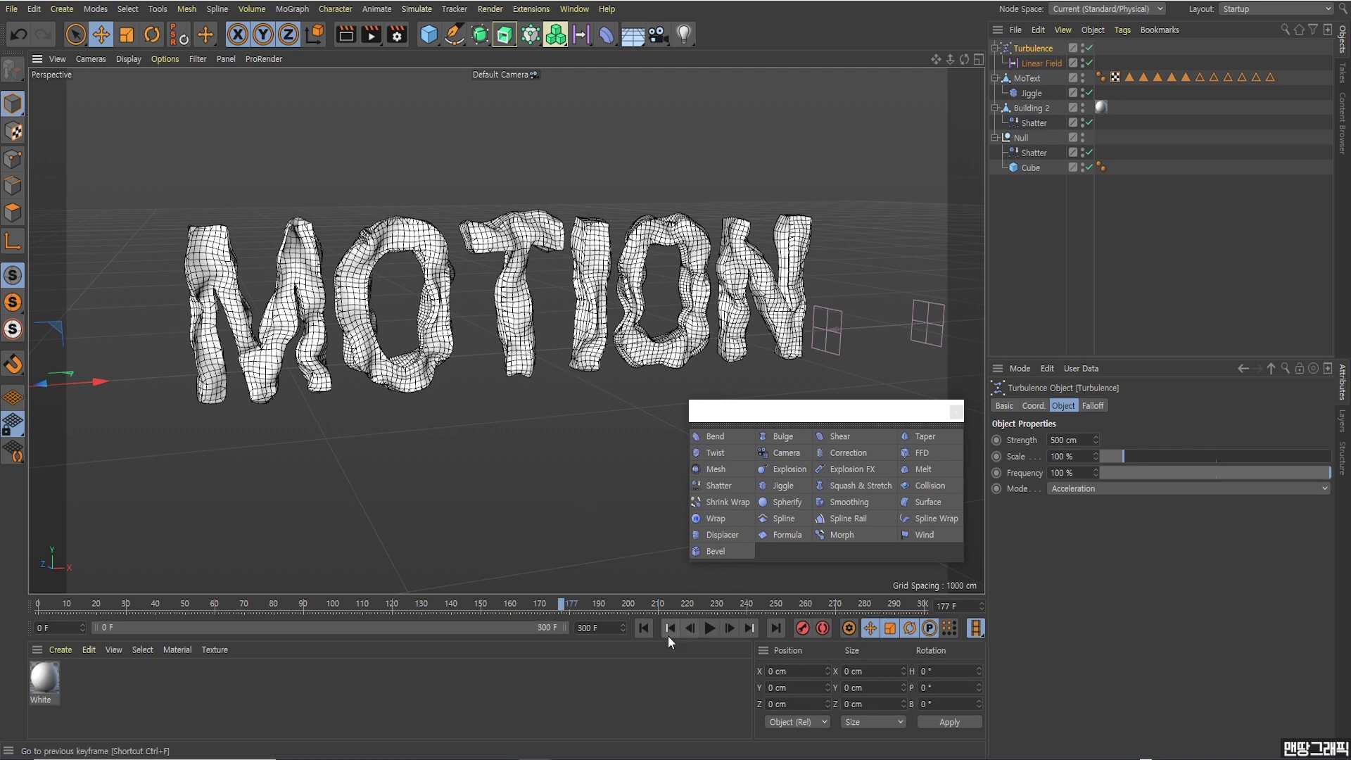
left_click(648, 628)
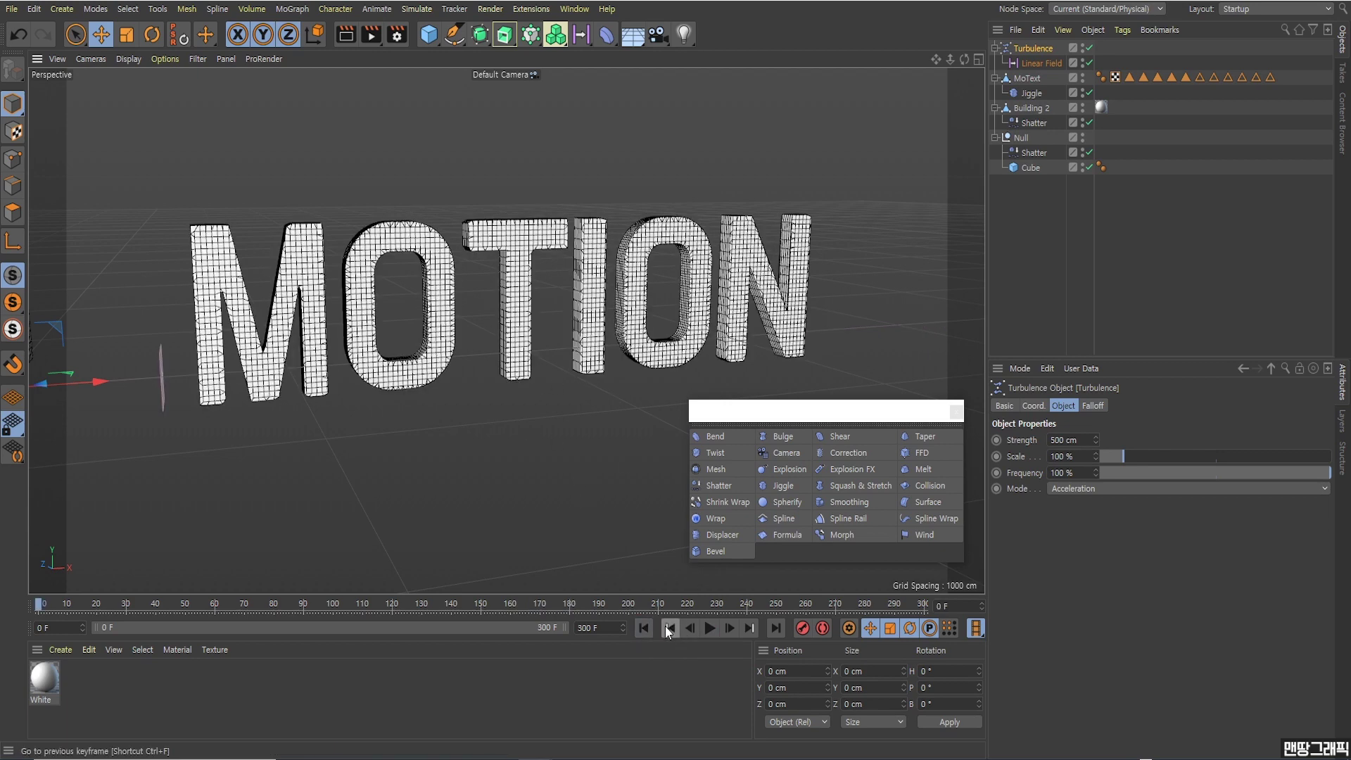